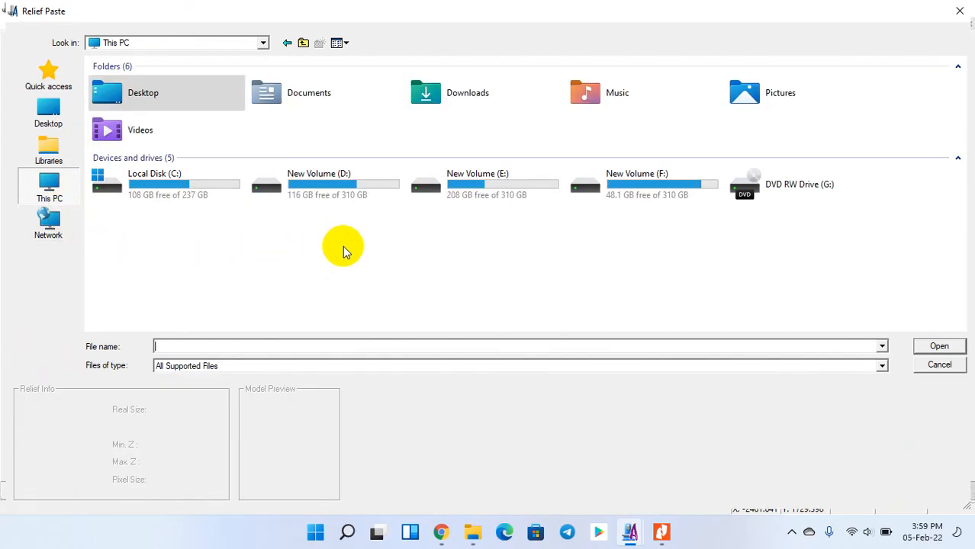
- Load the relief file 27.rlf from New Volume (F:) for pasting into the model
double_click(631, 189)
left_click(111, 297)
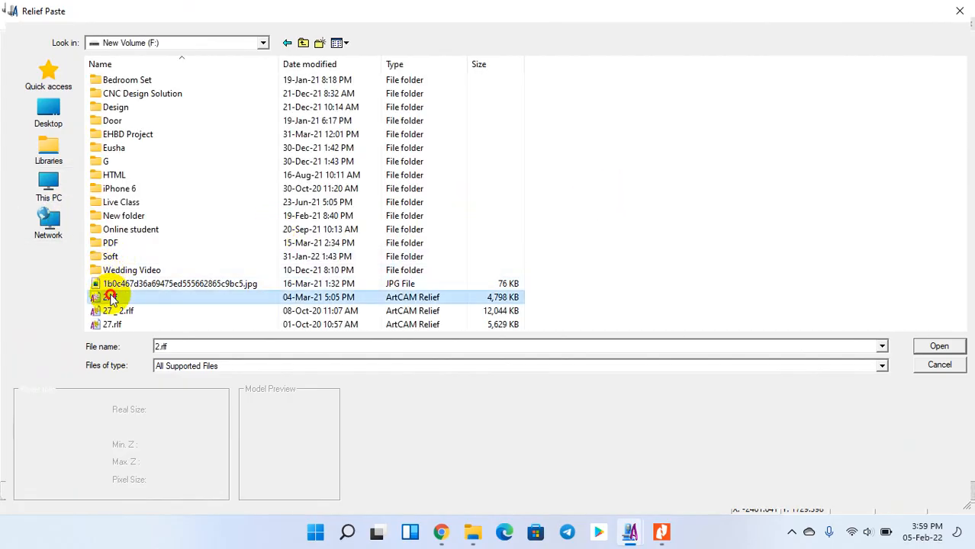
left_click(118, 311)
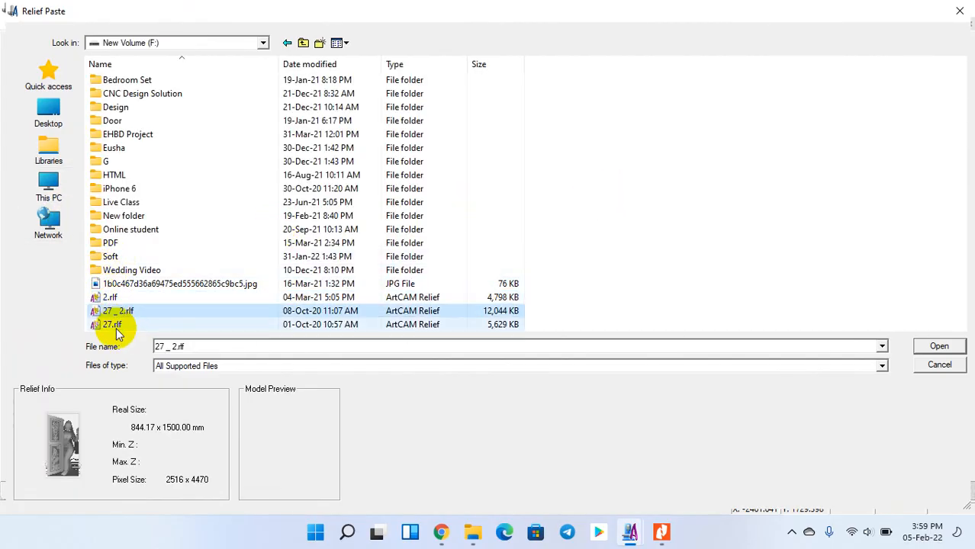
left_click(122, 325)
left_click(939, 347)
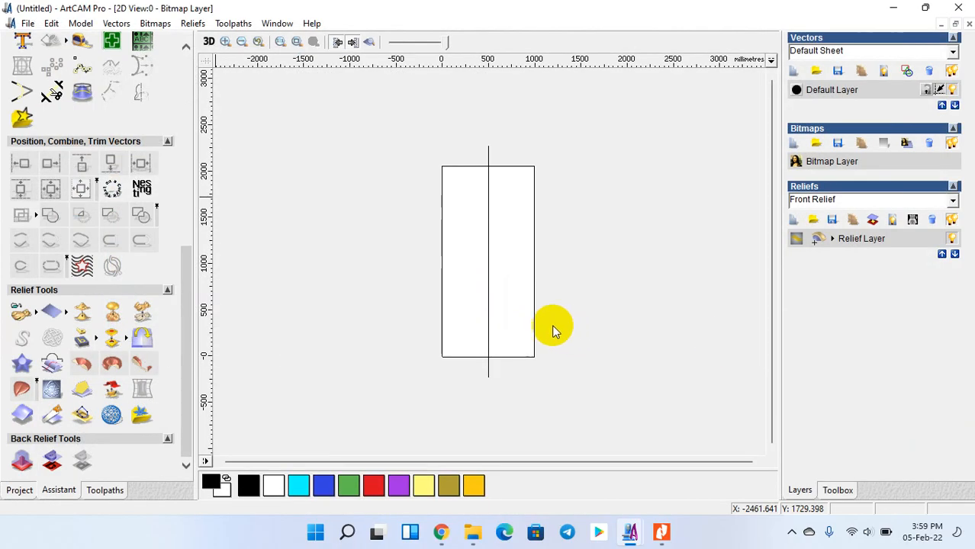
left_click(434, 298)
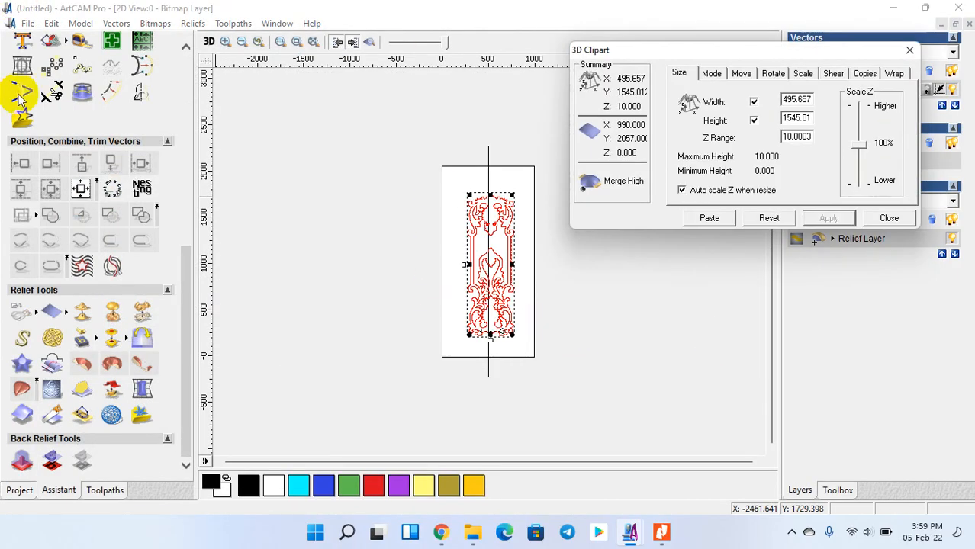
- Centre the relief clipart in the model and scale it to 110%
left_click(82, 188)
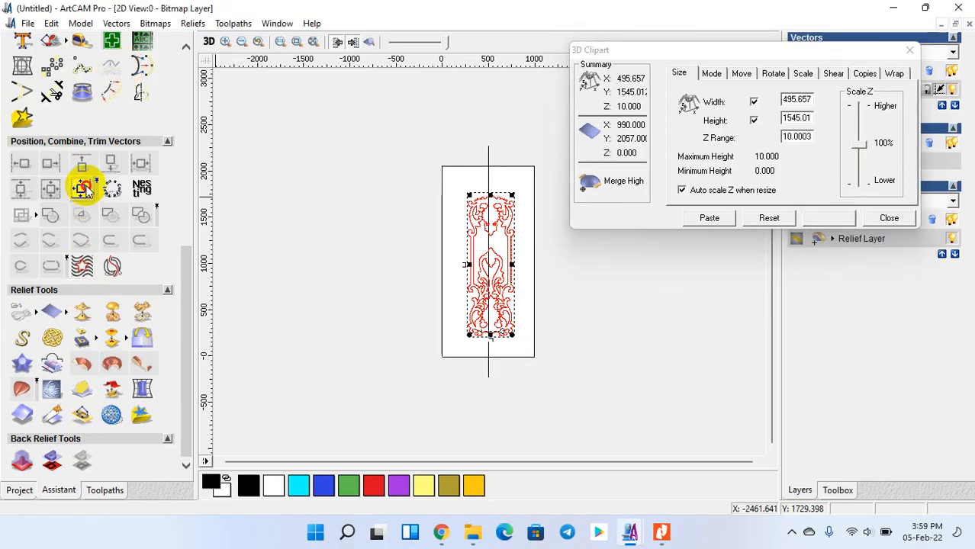
left_click(347, 247)
left_click(803, 74)
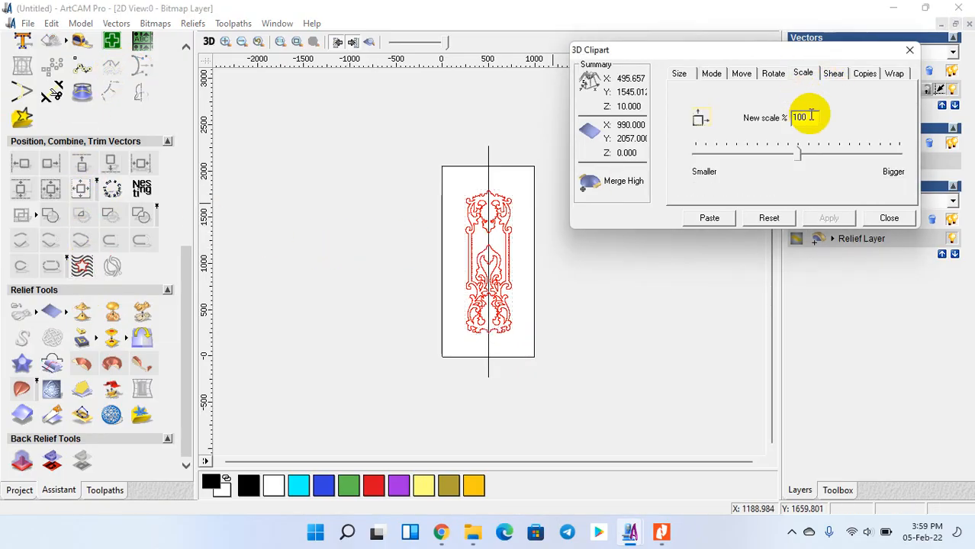
type("100")
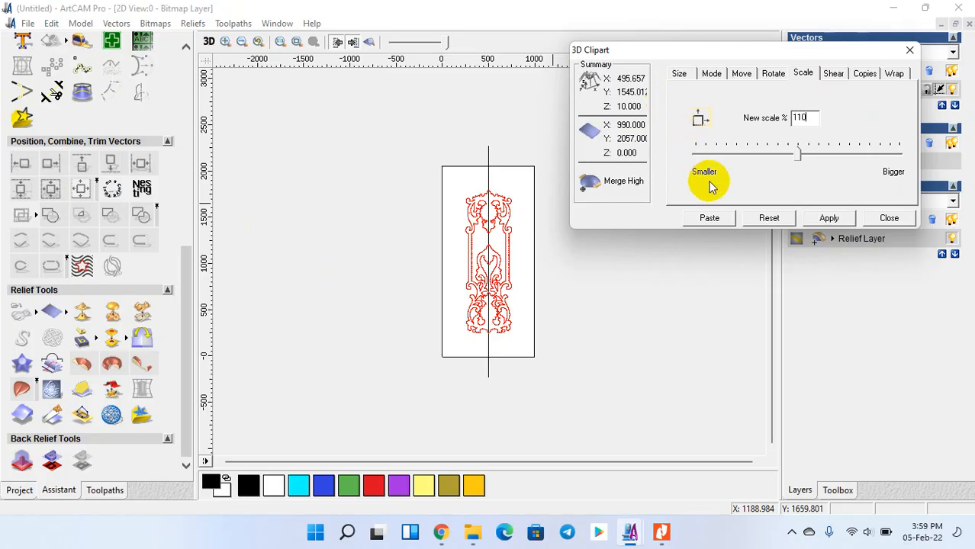
left_click(830, 218)
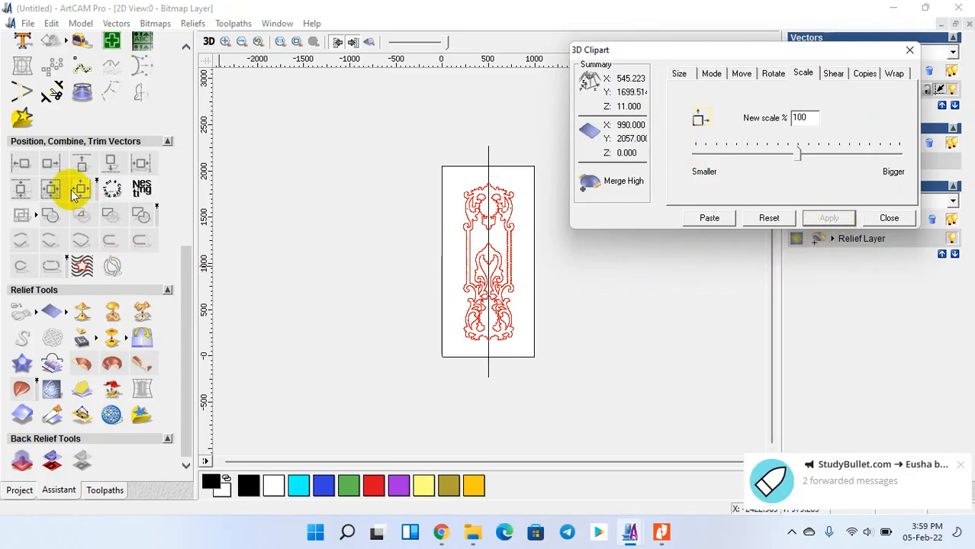
- Set the relief clipart's Z range to 10 mm and apply the change
left_click(711, 74)
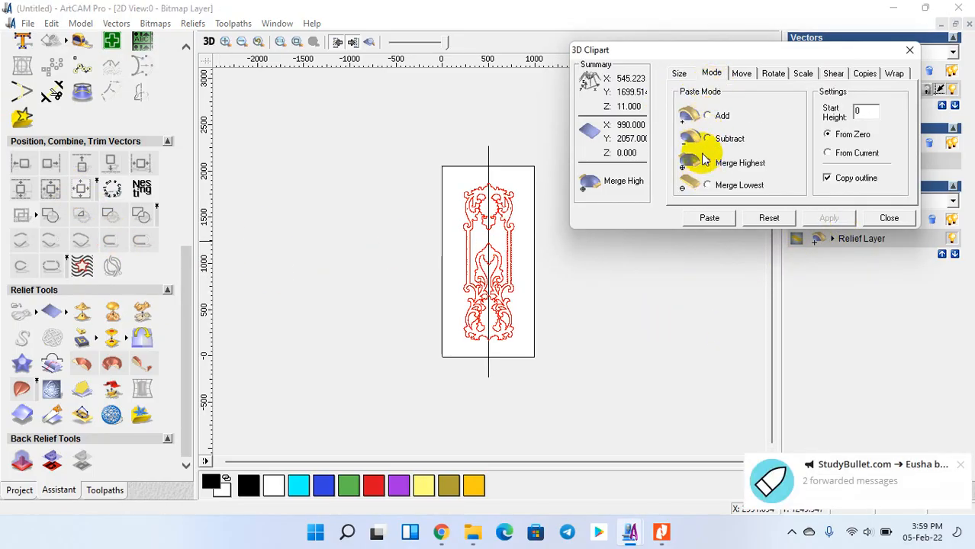
left_click(679, 72)
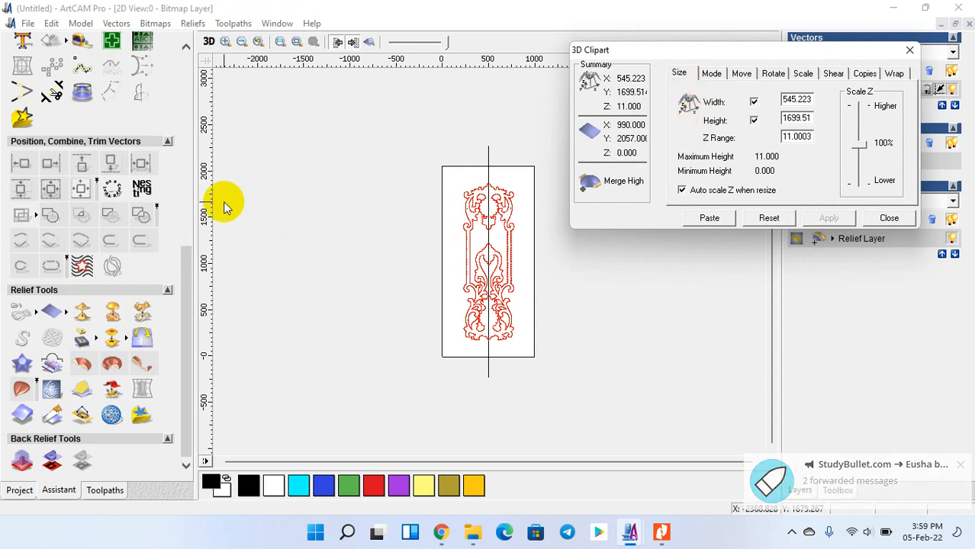
left_click(465, 208)
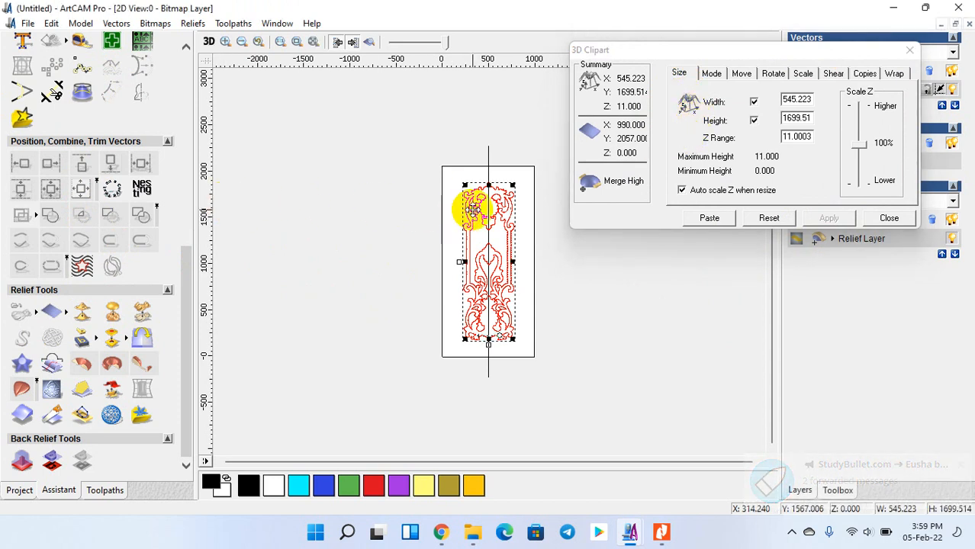
left_click(258, 237)
left_click_drag(791, 137, 833, 139)
key("BackSpace")
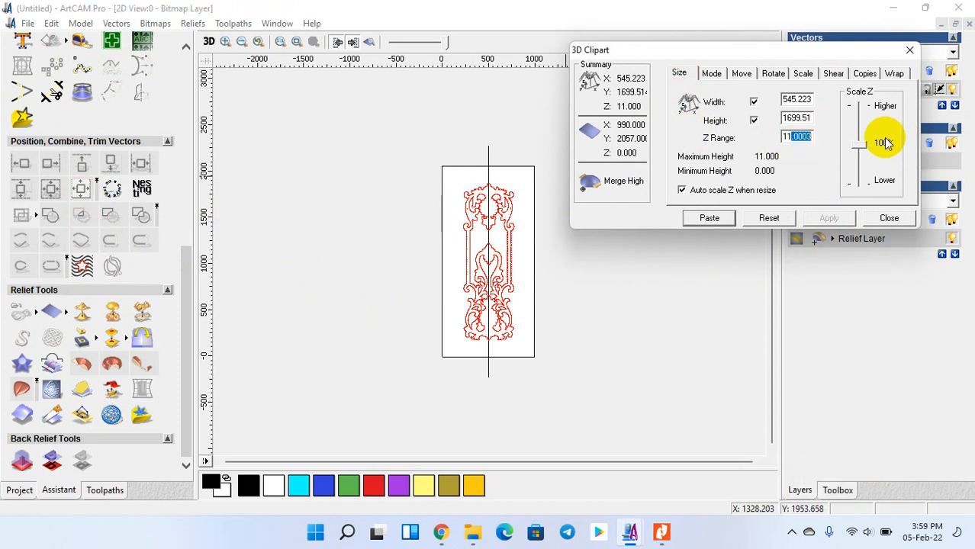
left_click(829, 219)
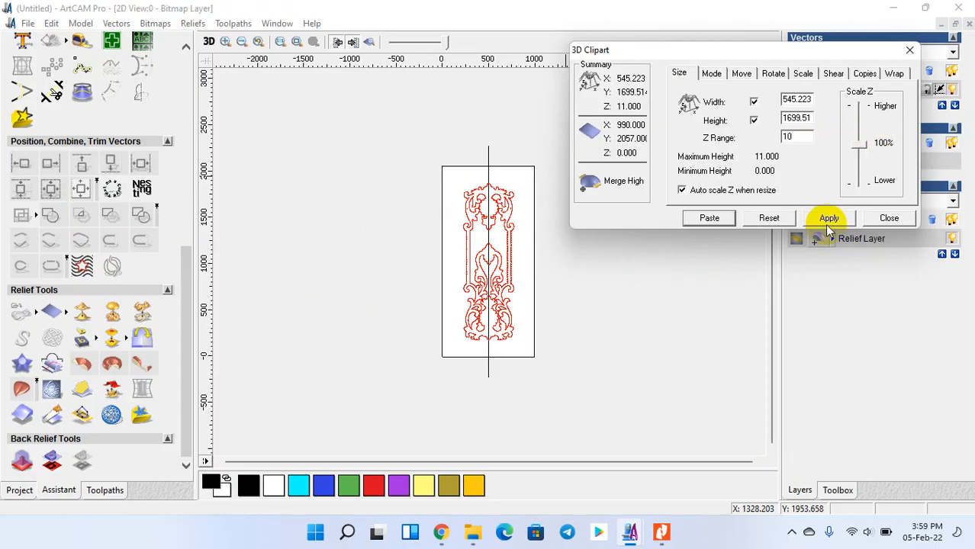
- Paste the relief clipart onto the relief layer, close the clipart settings and preview the shaded relief in the 2D view
left_click(699, 222)
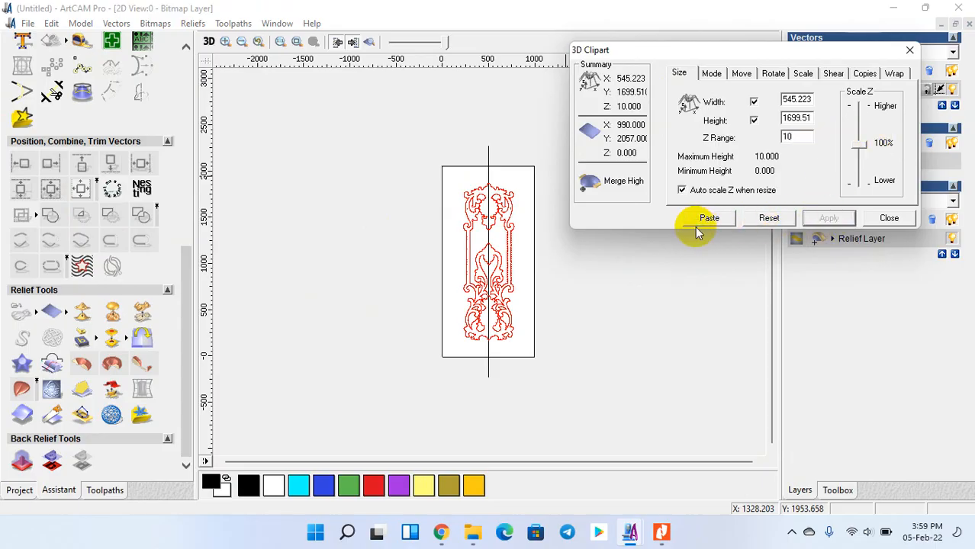
left_click(889, 218)
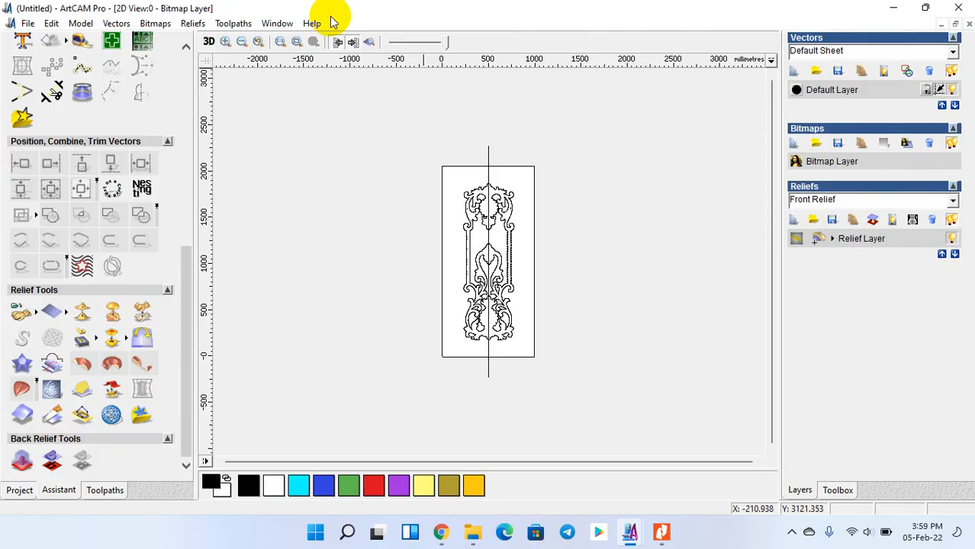
left_click(372, 44)
scroll(496, 240, "up", 3)
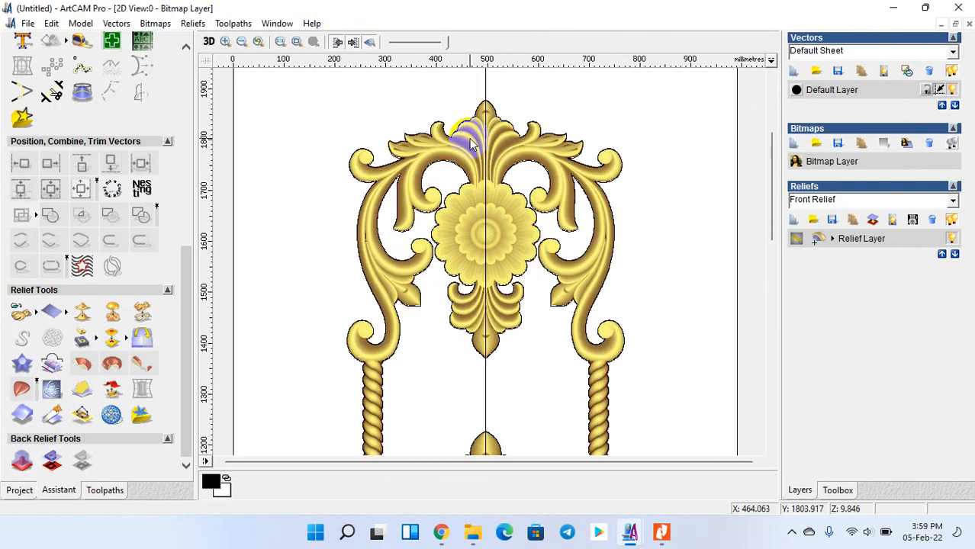
scroll(465, 135, "up", 2)
scroll(523, 288, "down", 2)
scroll(474, 298, "down", 2)
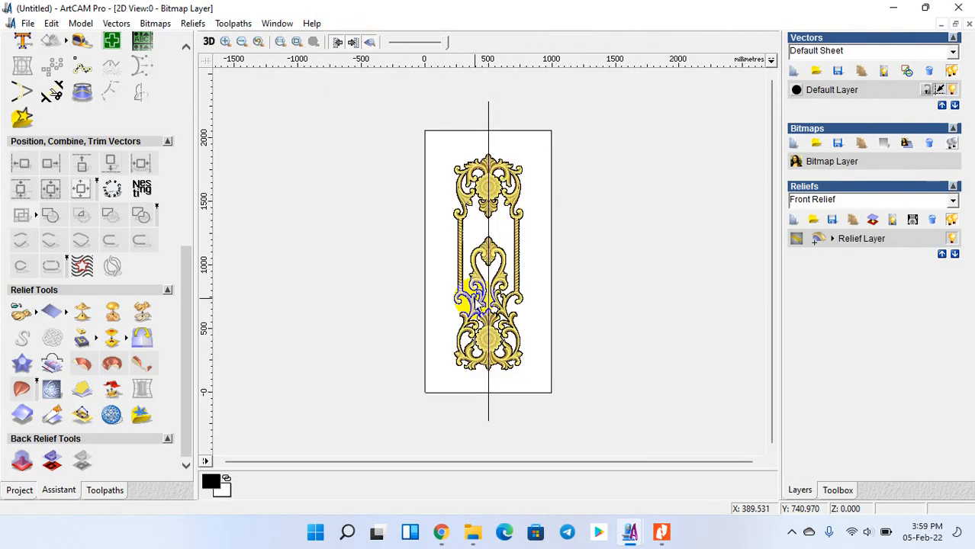
scroll(472, 184, "up", 4)
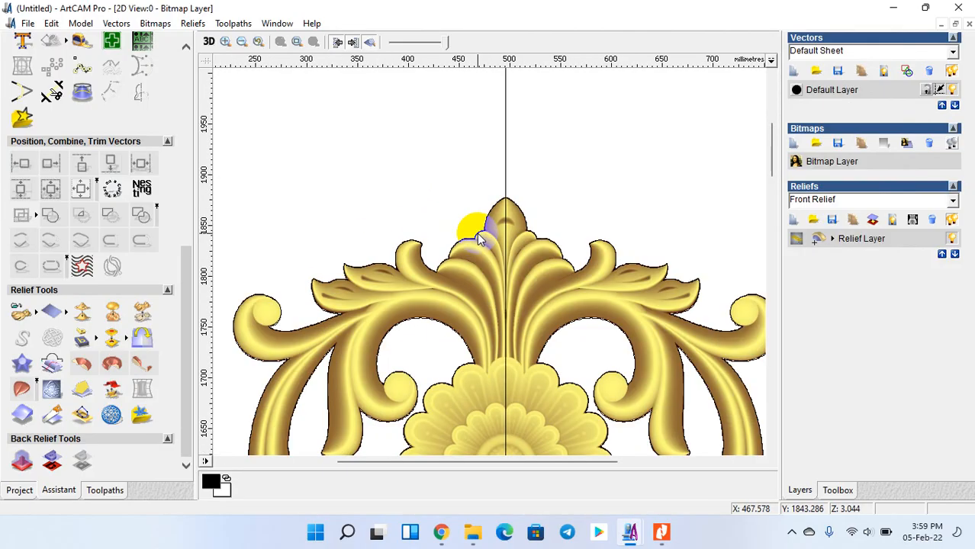
left_click(505, 146)
scroll(492, 222, "down", 4)
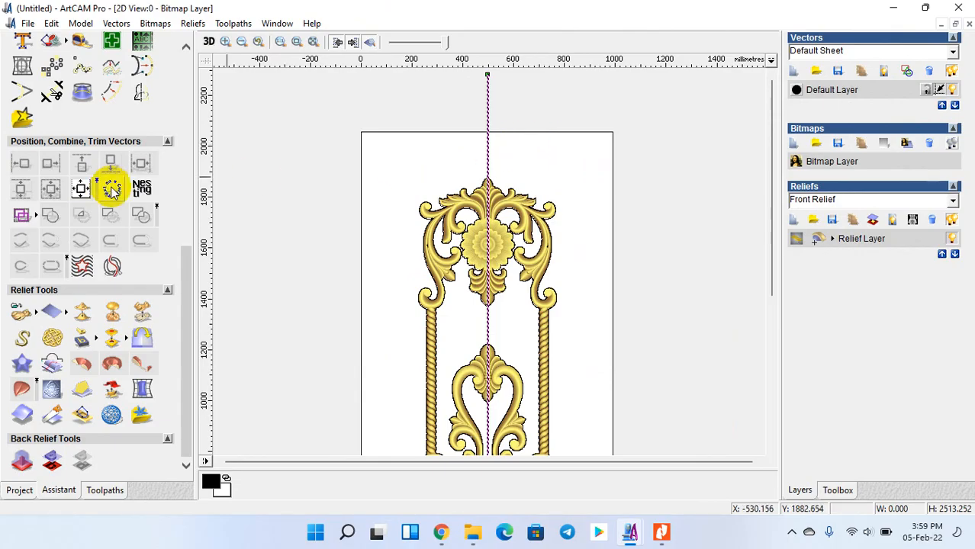
scroll(126, 145, "up", 2)
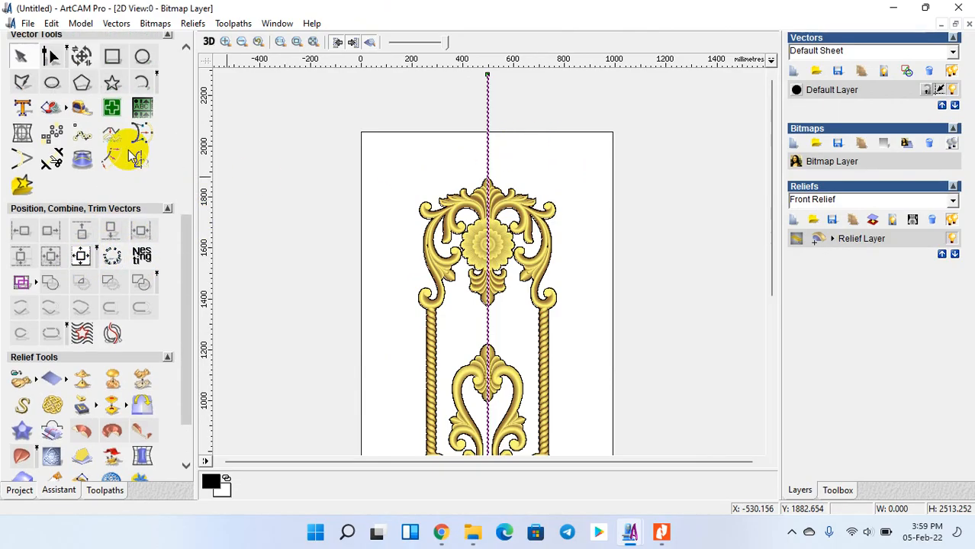
left_click(138, 157)
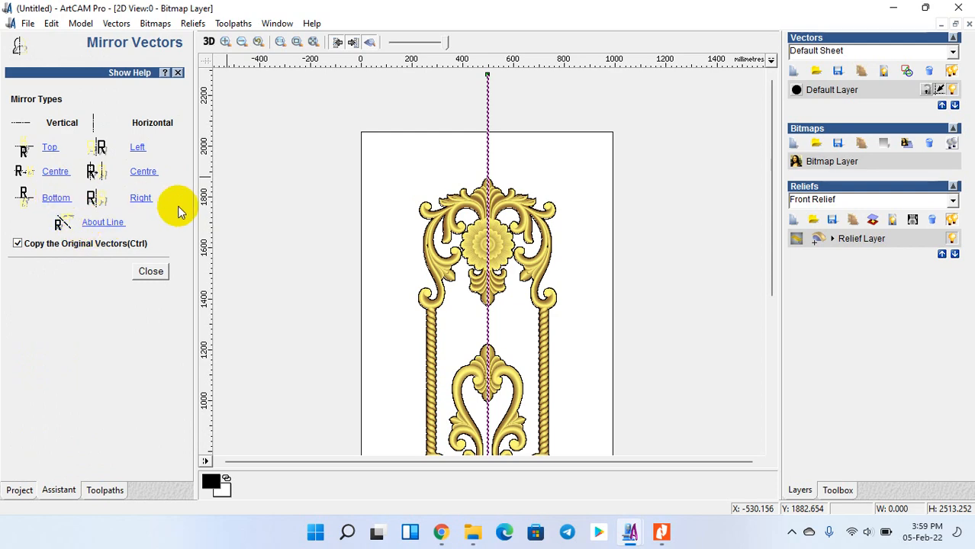
left_click(157, 274)
- Draw a horizontal polyline about 1536 mm long across the panel and centre it in the model
left_click(22, 83)
scroll(419, 265, "down", 1)
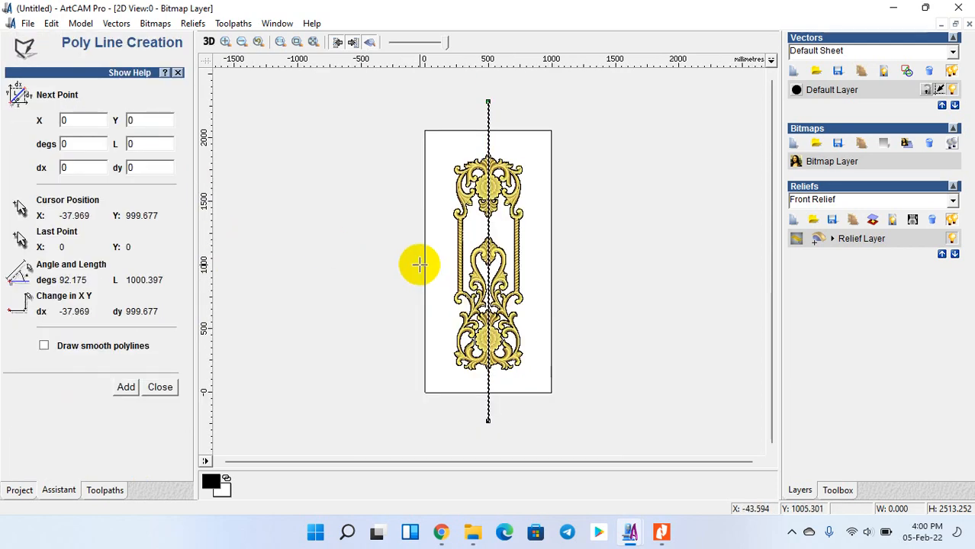
left_click(407, 239)
left_click(602, 239)
key("Escape")
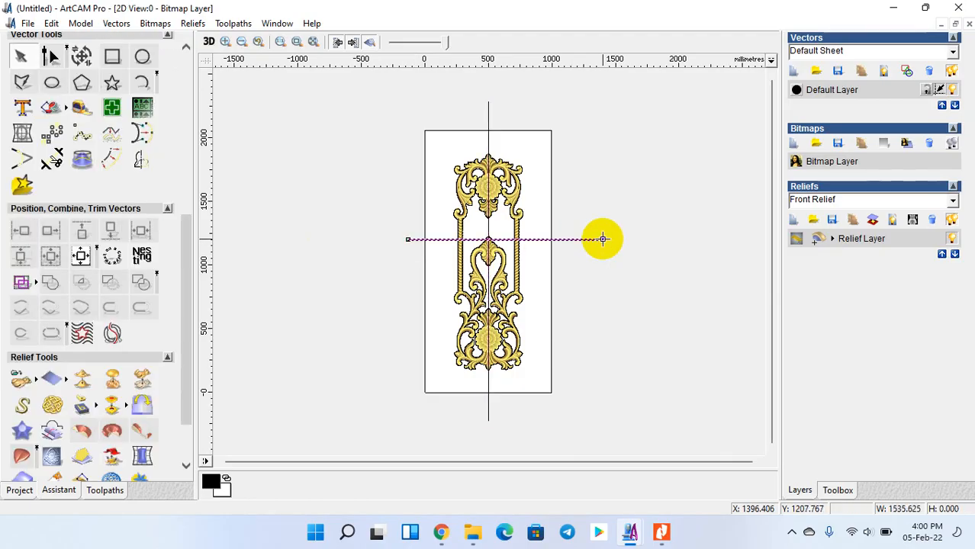
left_click(80, 256)
left_click(324, 303)
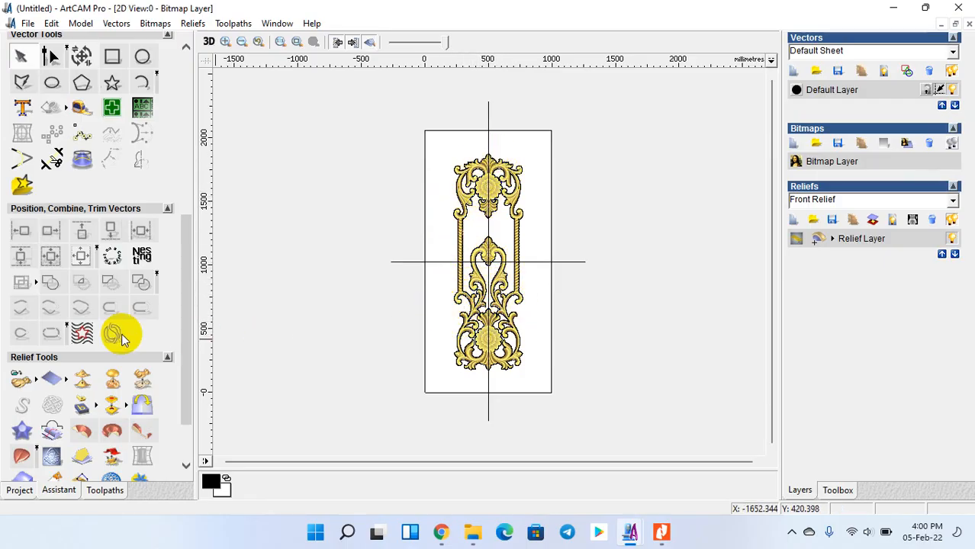
- Delete the outline vectors around the pasted relief
left_click(466, 203)
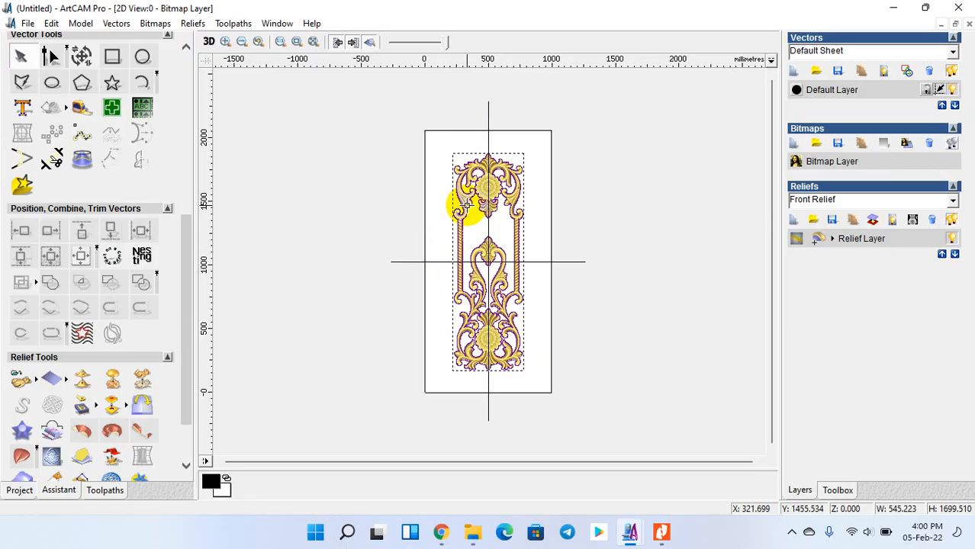
key("Delete")
left_click(517, 233)
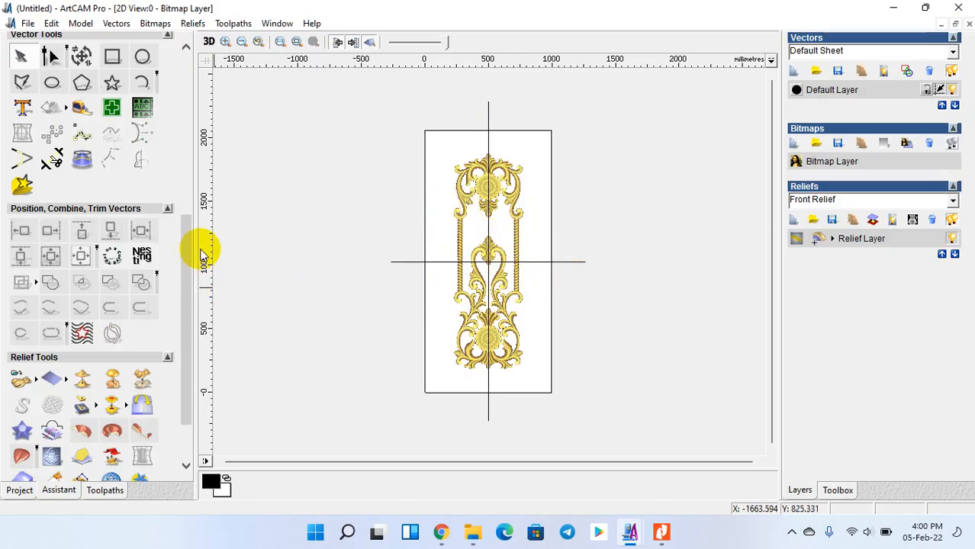
- Try a Mirror Merge Relief with the Top over bottom option
scroll(122, 336, "down", 3)
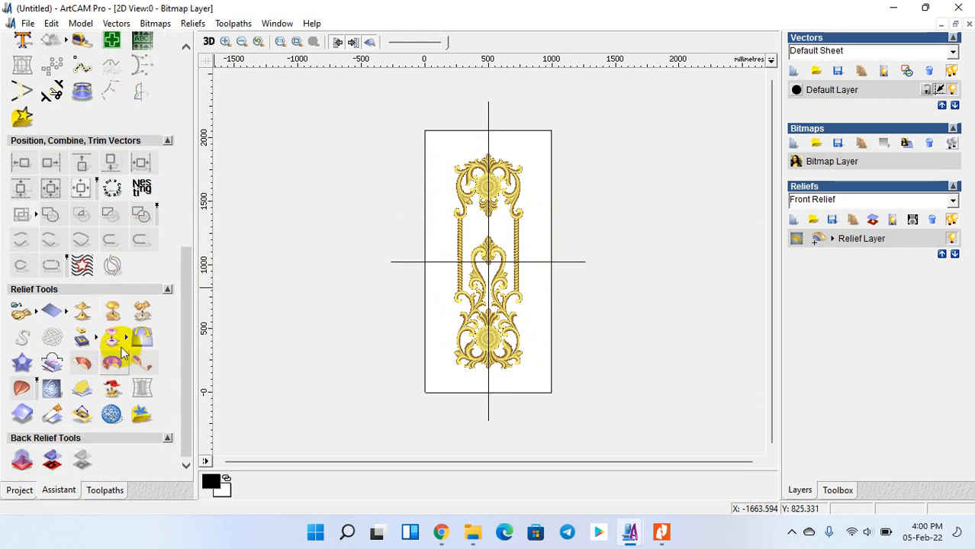
left_click(143, 339)
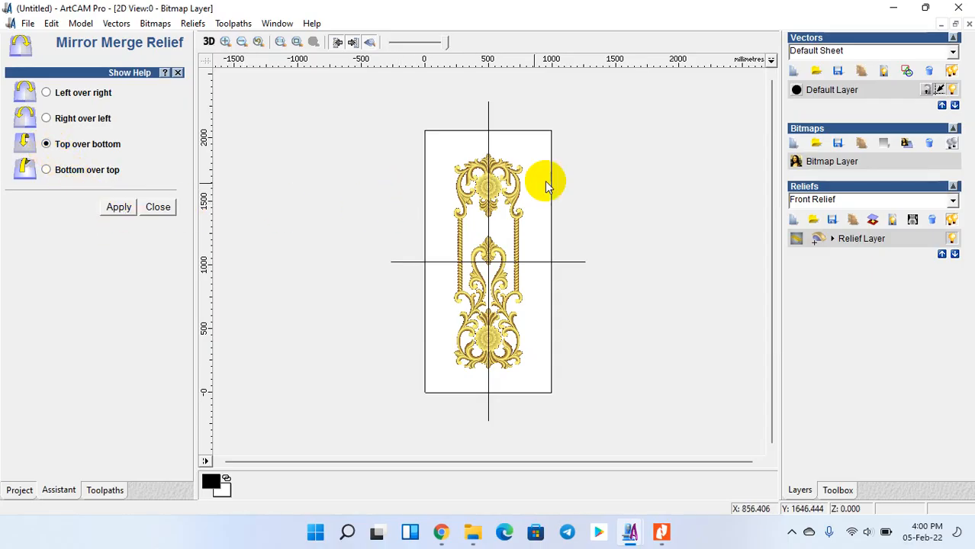
left_click(120, 208)
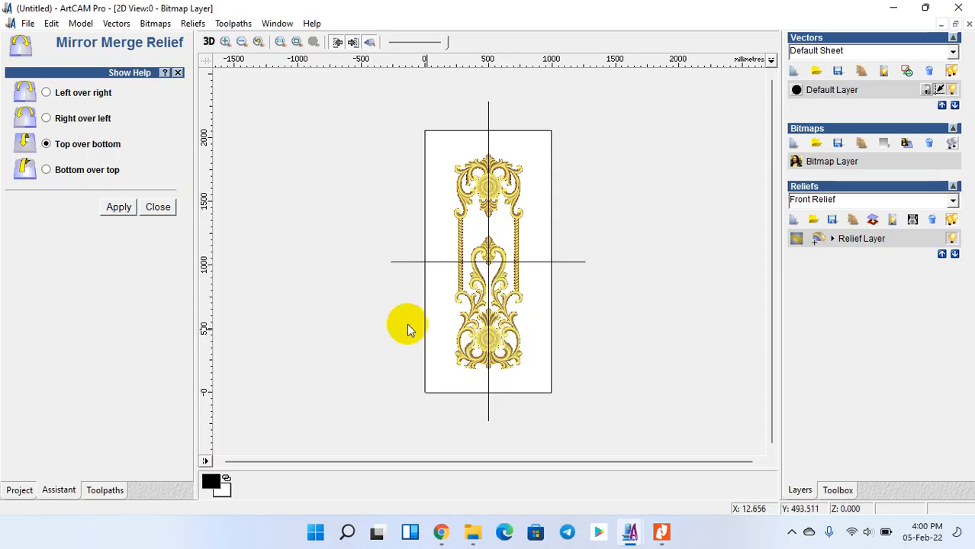
- Mirror-merge the relief with the Bottom over top option and undo the merge
left_click(46, 170)
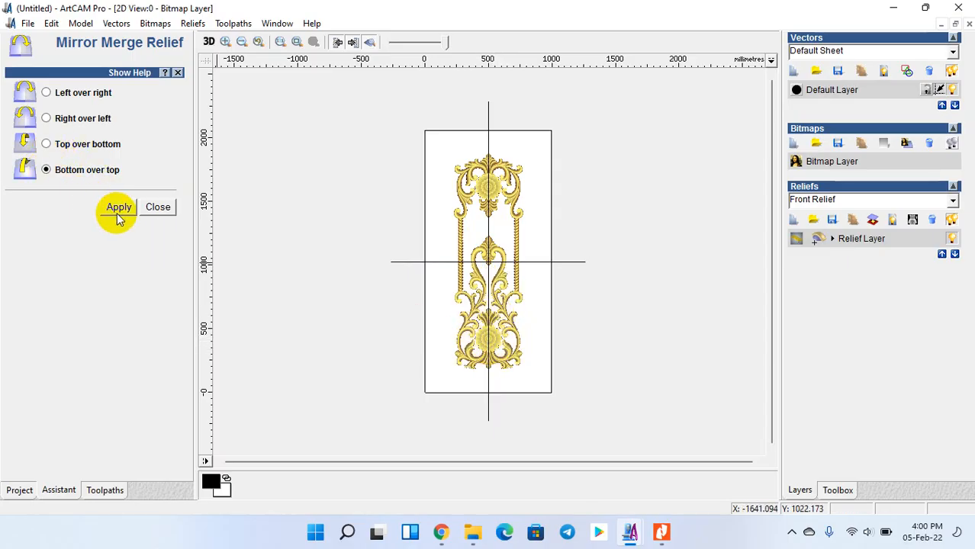
left_click(119, 207)
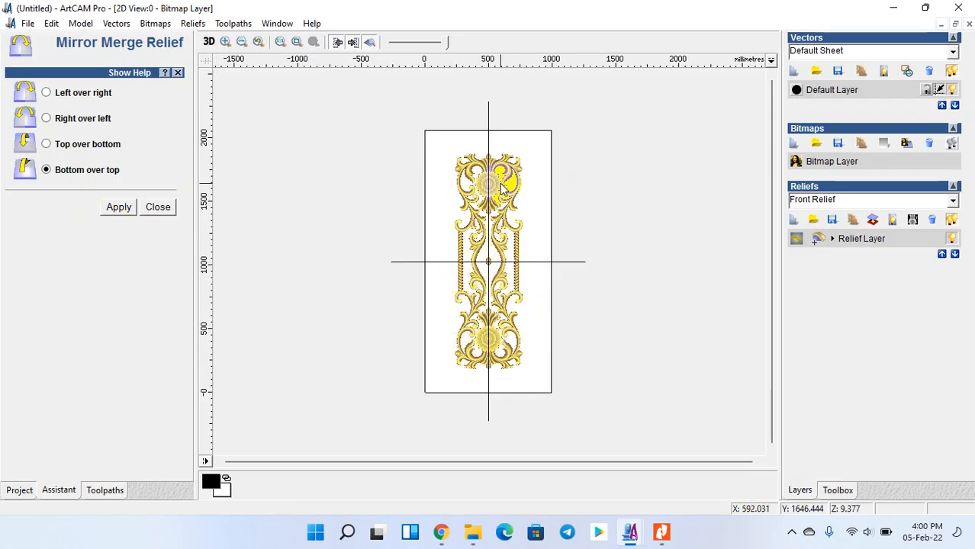
key("ctrl+z")
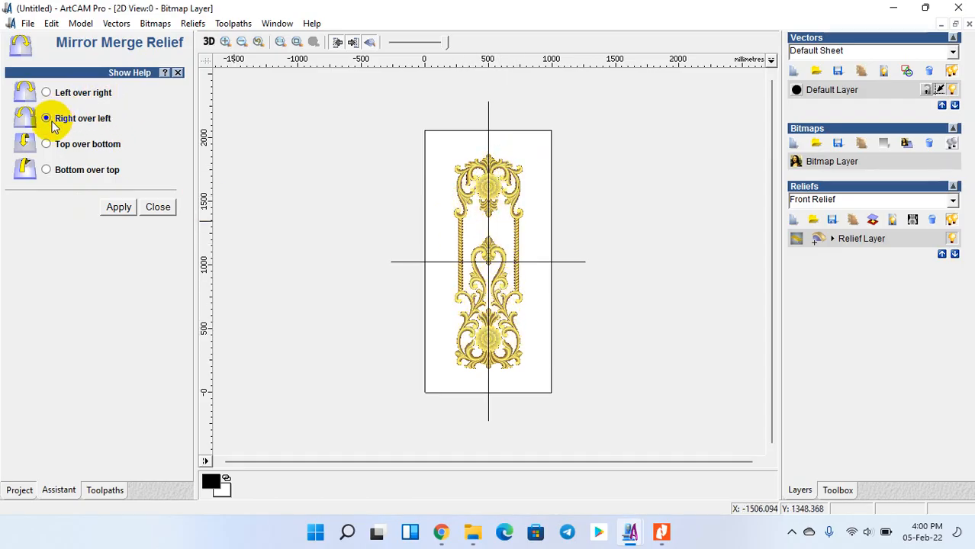
- Mirror-merge the relief with the Right over left option and close the mirror settings
left_click(116, 209)
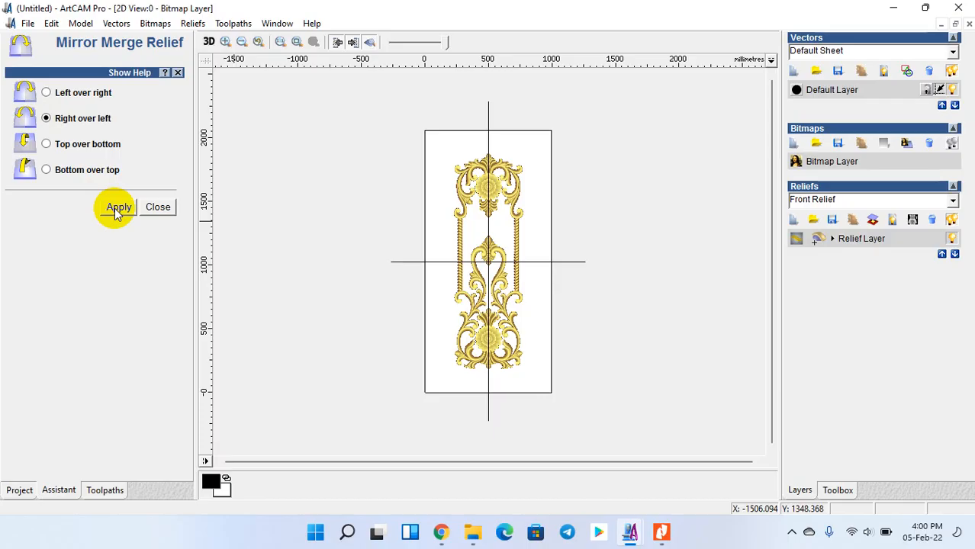
left_click(159, 208)
- Reset the relief to clear the pasted ornament from the relief layer
scroll(490, 186, "up", 1)
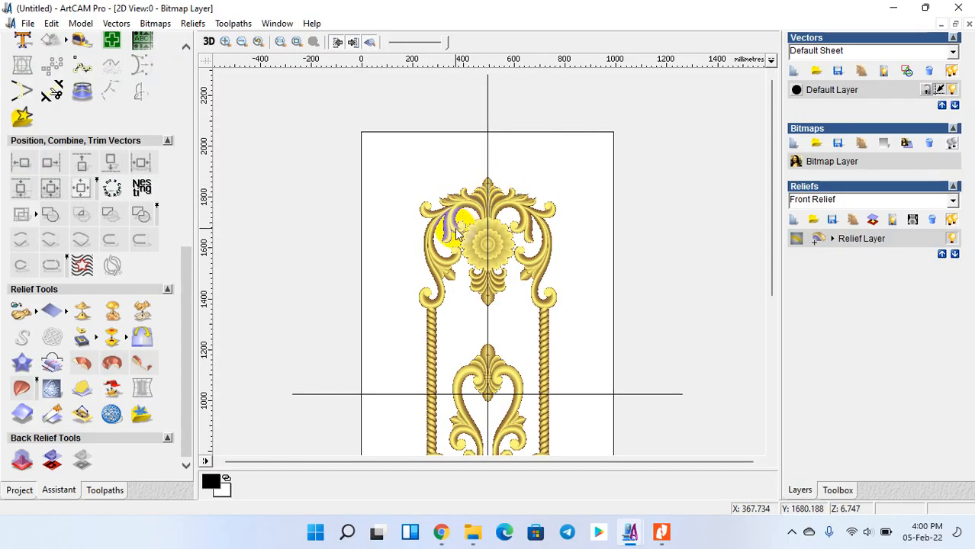
scroll(450, 243, "down", 1)
left_click(51, 311)
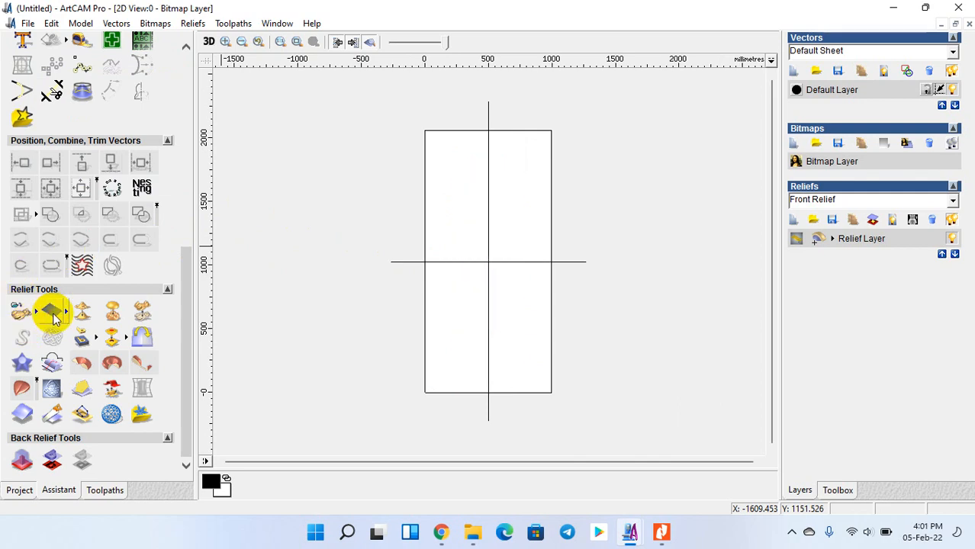
- Load the 27.rlf relief for pasting and centre it in the model
left_click(61, 312)
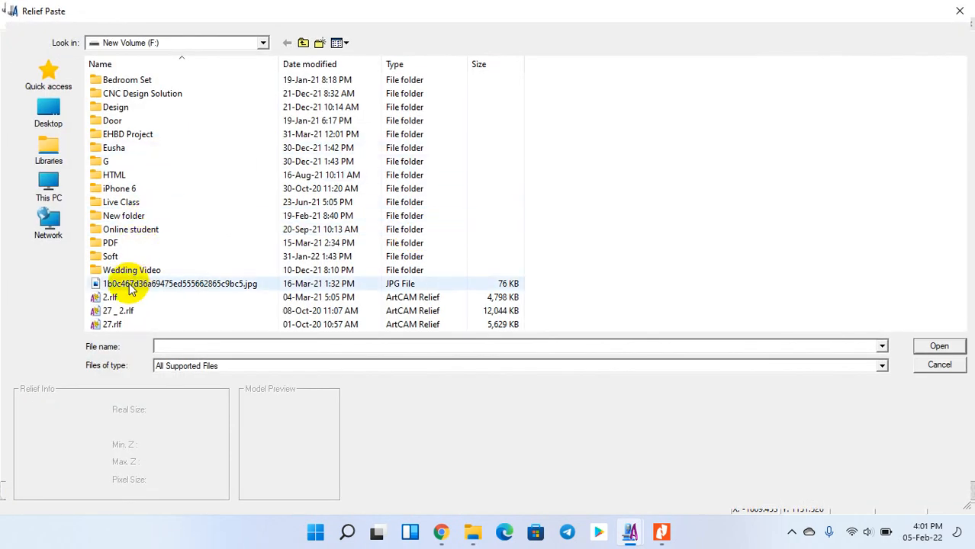
double_click(111, 325)
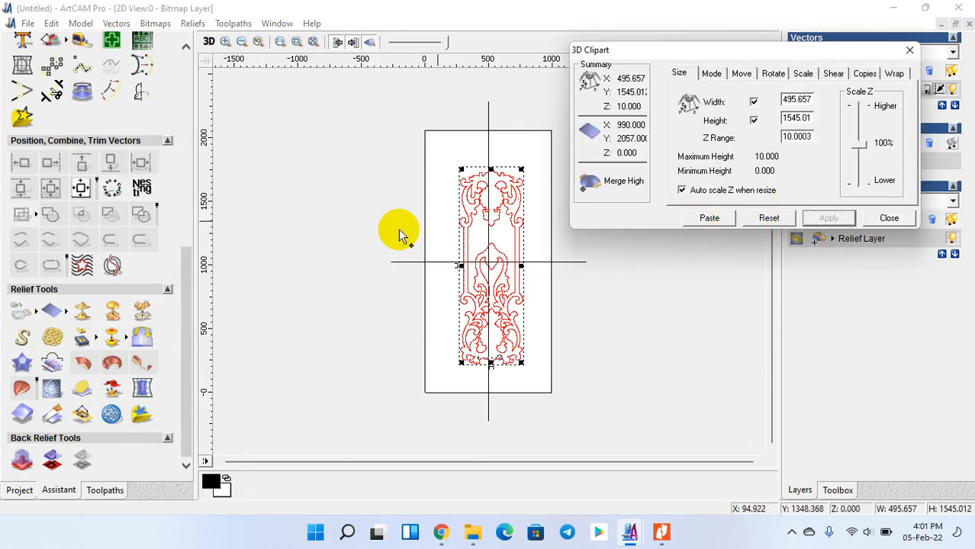
left_click(81, 187)
- Scale the 27.rlf clipart to 110% of its size
left_click(801, 76)
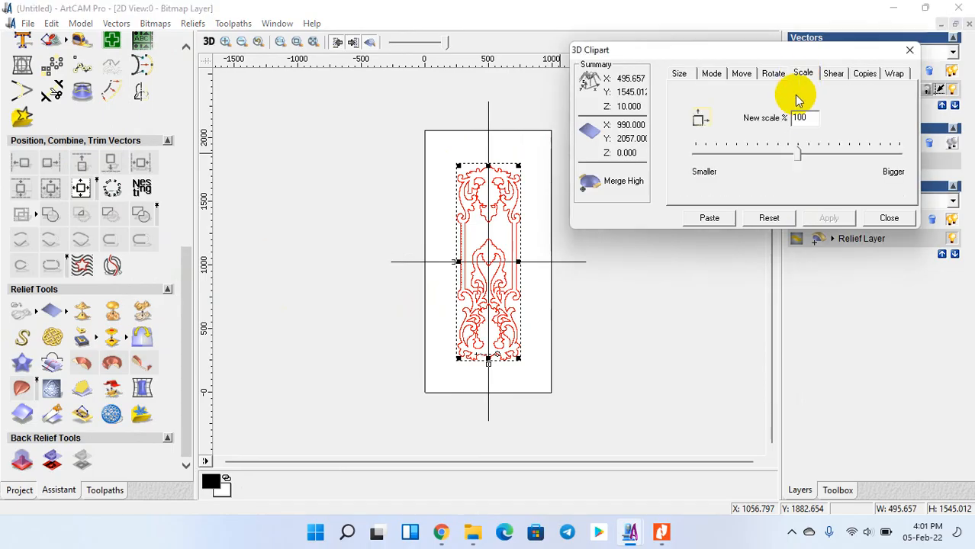
double_click(801, 118)
type("110")
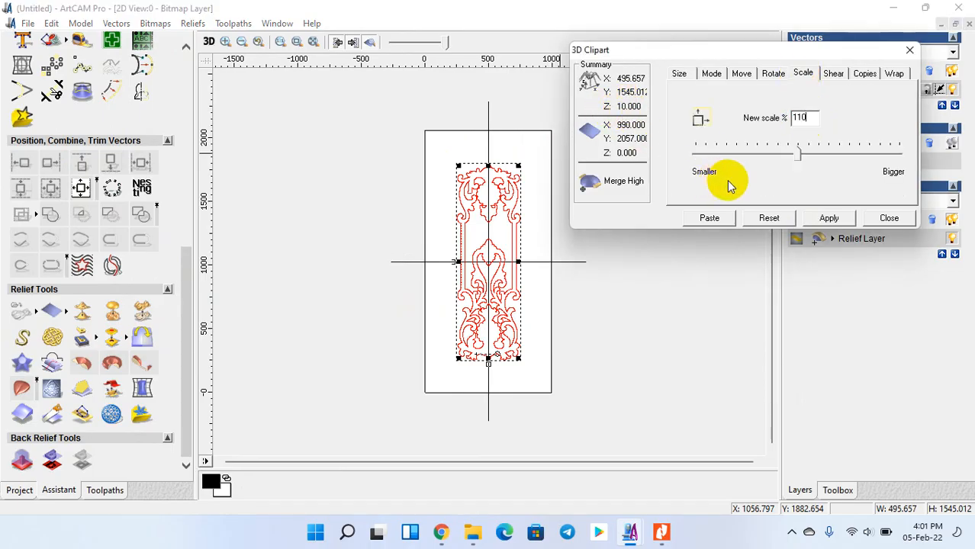
left_click(828, 217)
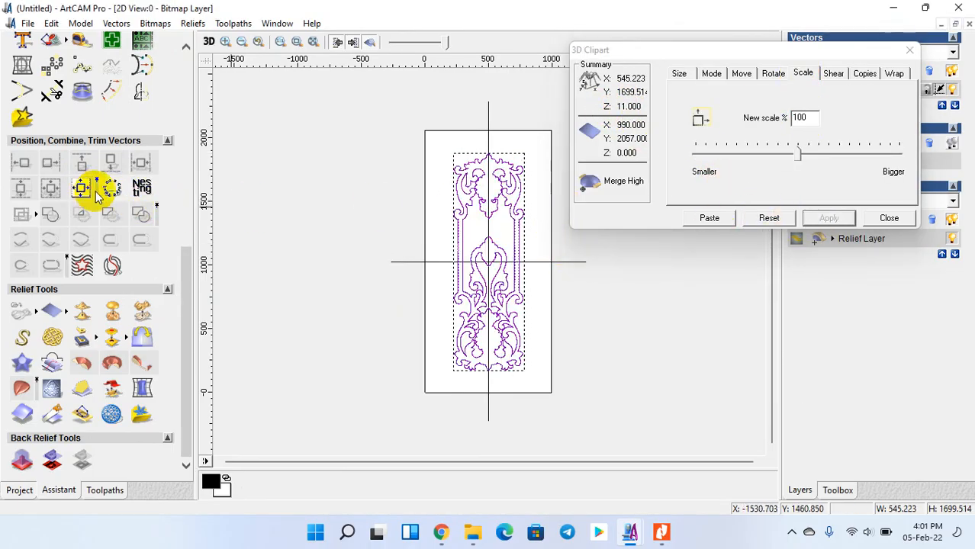
- Set the Z range of the enlarged clipart to 10 mm
left_click(711, 73)
left_click(679, 74)
double_click(796, 137)
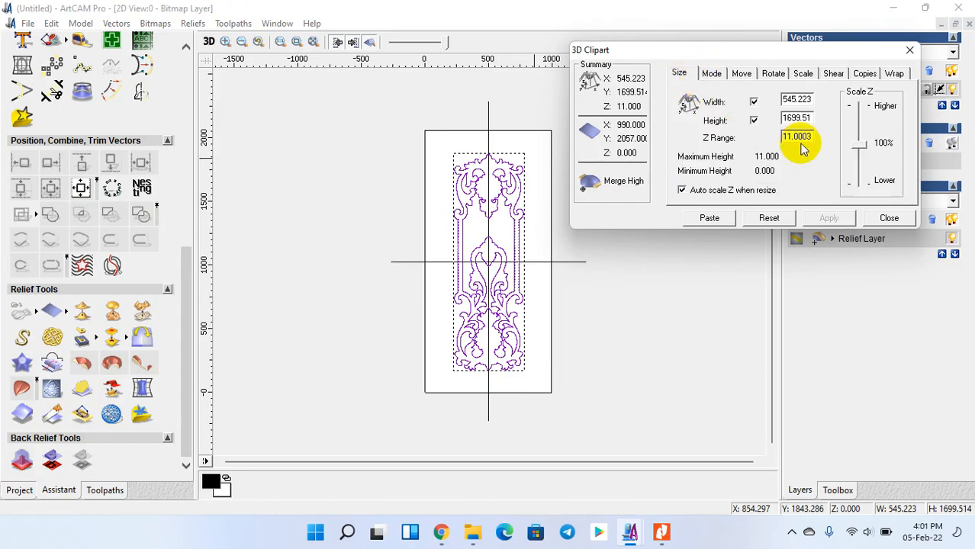
type("10")
left_click(834, 220)
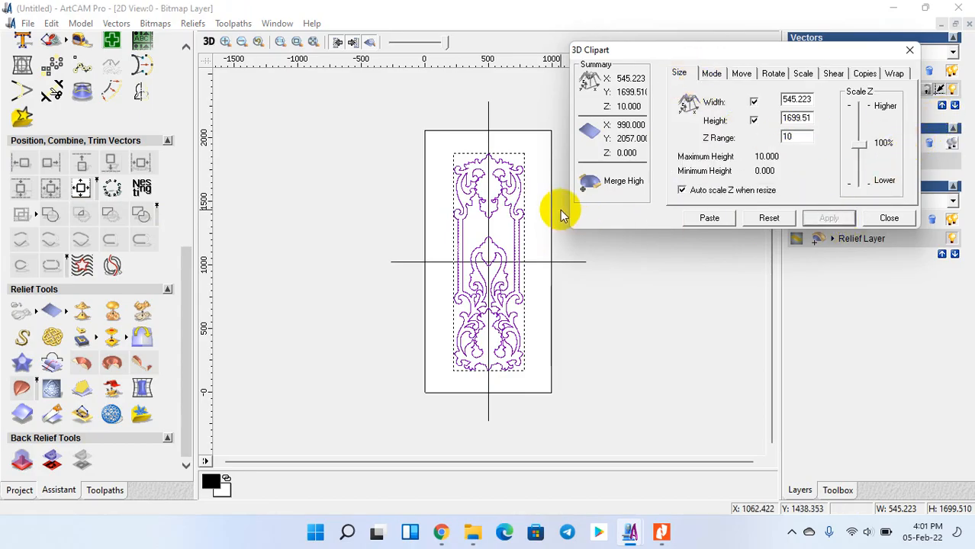
- Nudge the clipart slightly left of the model's vertical centre line, paste it into the relief layer and finish pasting
scroll(496, 191, "up", 2)
scroll(471, 192, "up", 2)
scroll(472, 192, "up", 2)
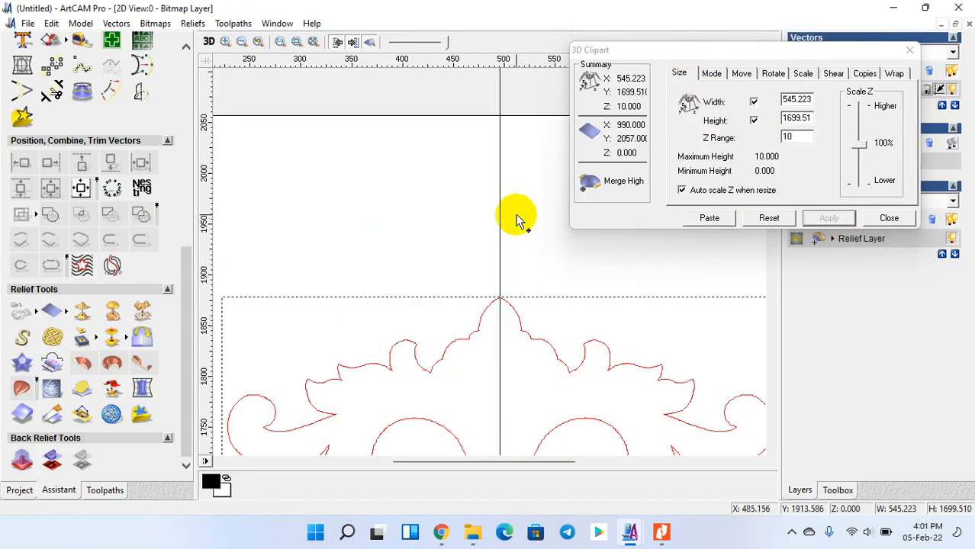
key("Left")
key("Left")
key("Left")
key("Left")
key("Left")
key("Left")
key("Left")
key("Left")
key("Left")
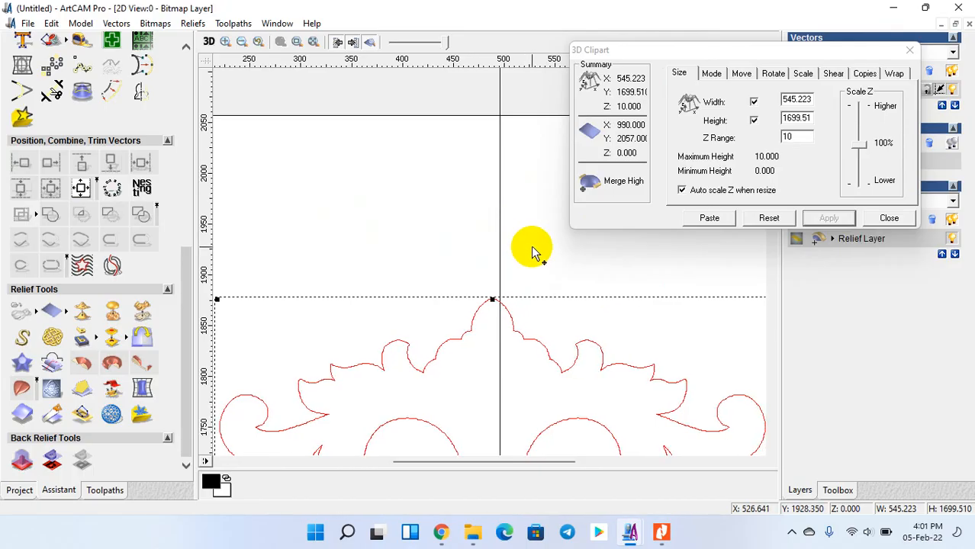
left_click(718, 217)
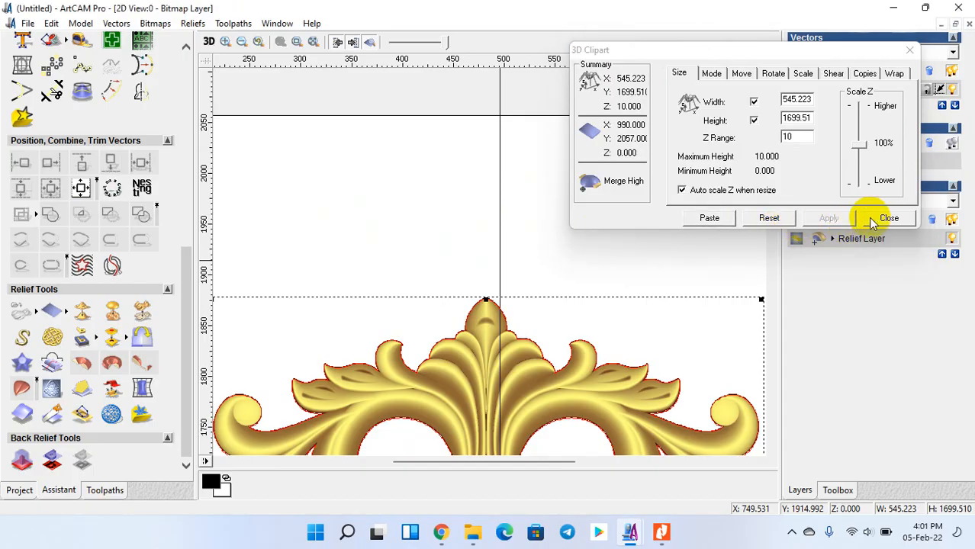
left_click(875, 221)
- Mirror-merge the off-centre relief across the vertical centre line with the Left over right option
scroll(633, 229, "down", 5)
scroll(472, 172, "up", 3)
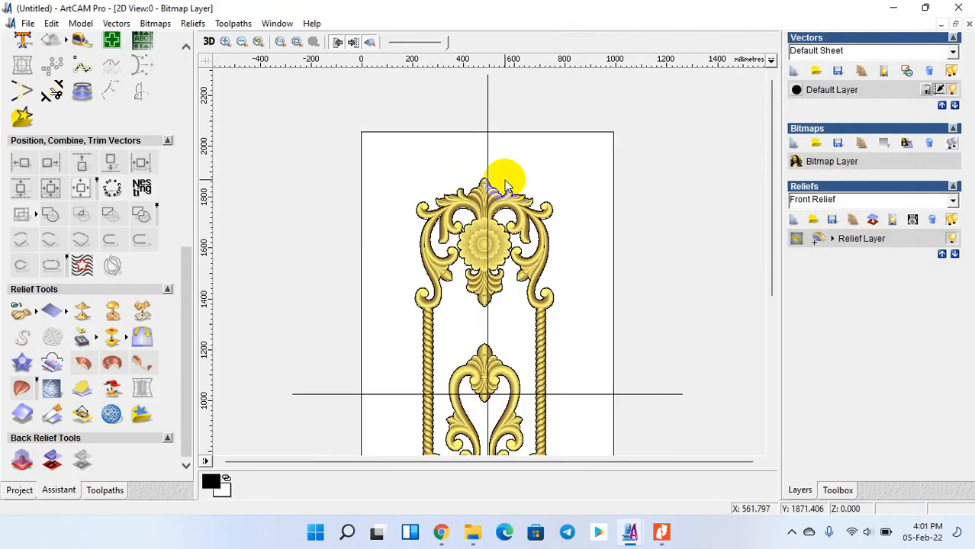
left_click(473, 190)
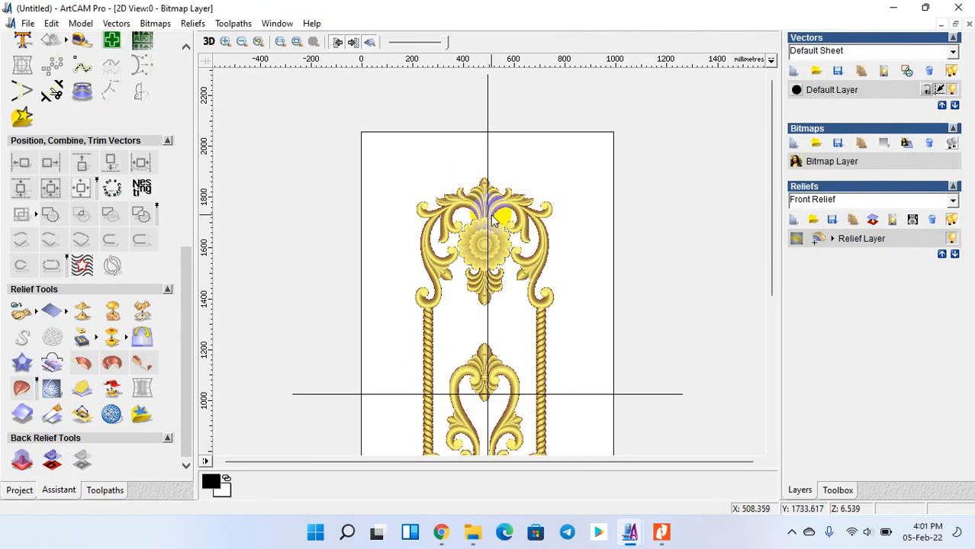
scroll(483, 194, "up", 4)
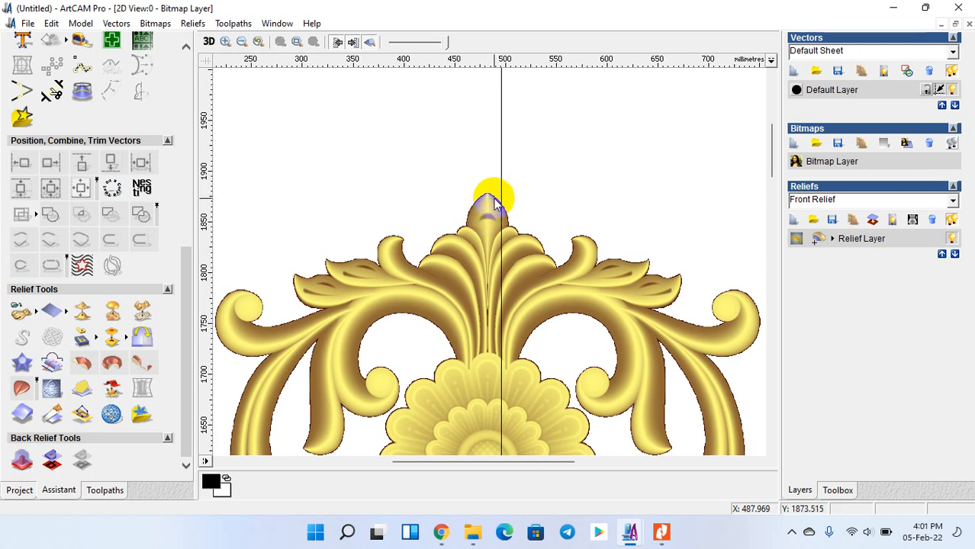
left_click(140, 337)
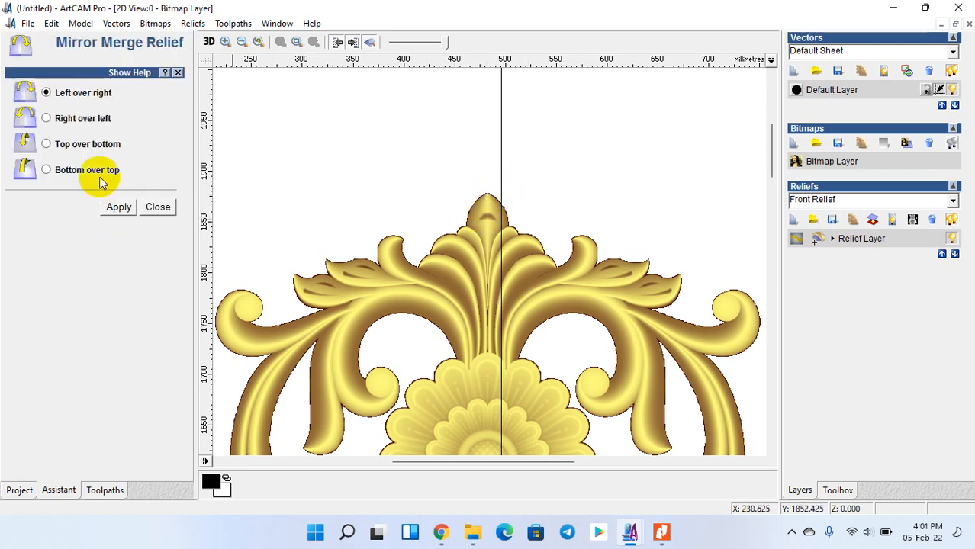
left_click(118, 210)
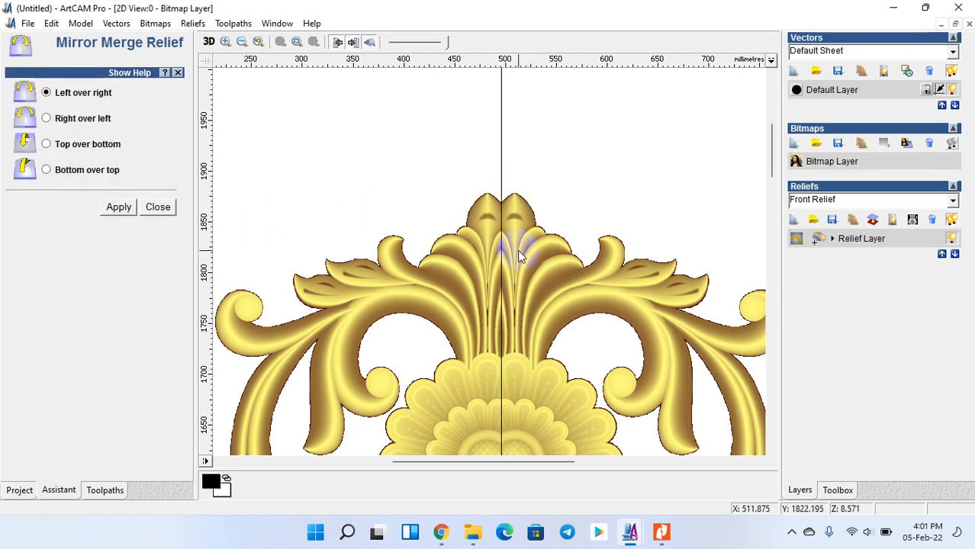
scroll(517, 250, "down", 4)
scroll(524, 162, "up", 4)
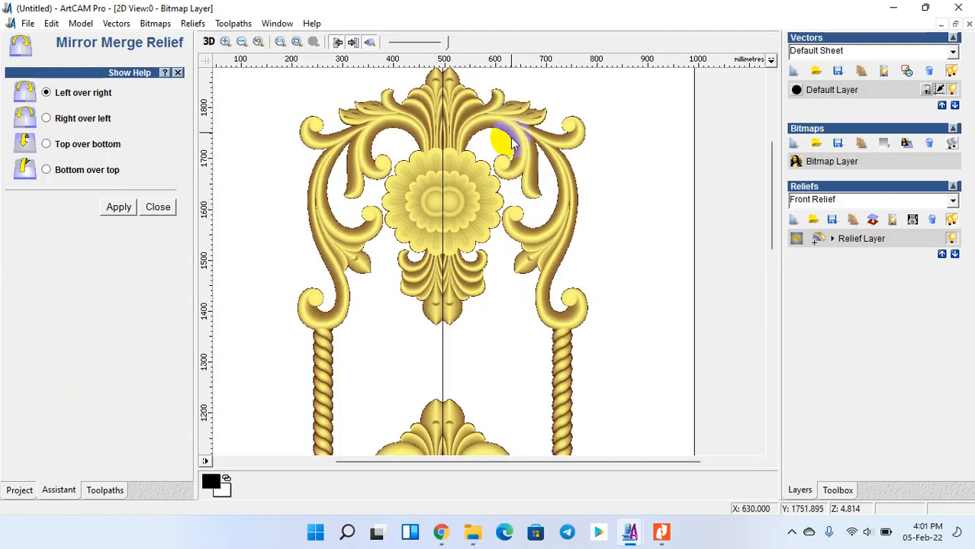
- Select the vertical centre line to check the mirrored ornament against it, and undo the Left over right merge
left_click(443, 197)
scroll(439, 151, "down", 4)
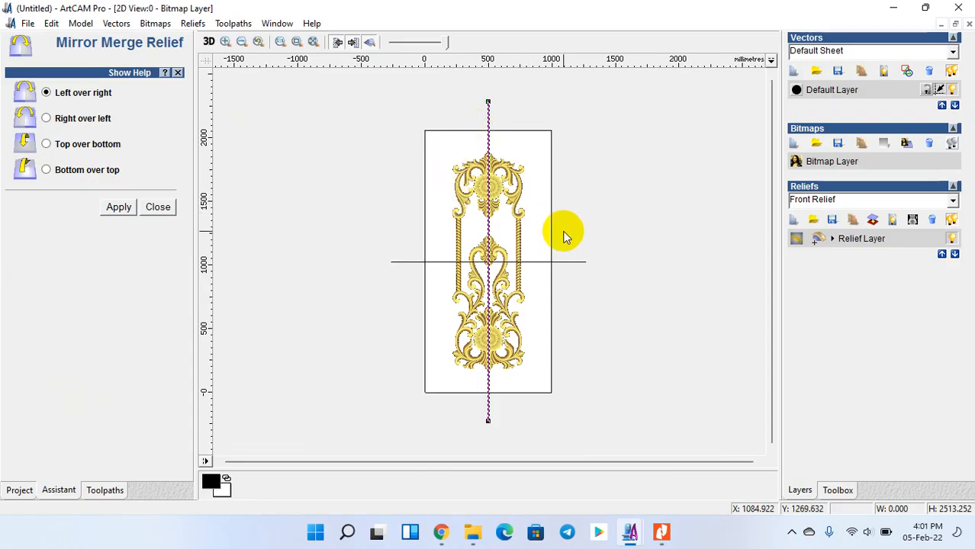
scroll(511, 339, "up", 2)
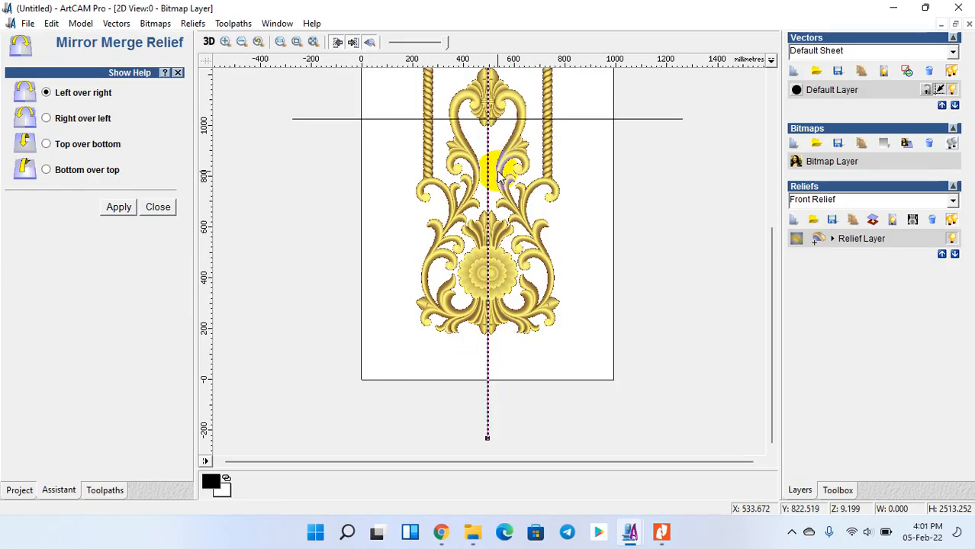
key("ctrl+z")
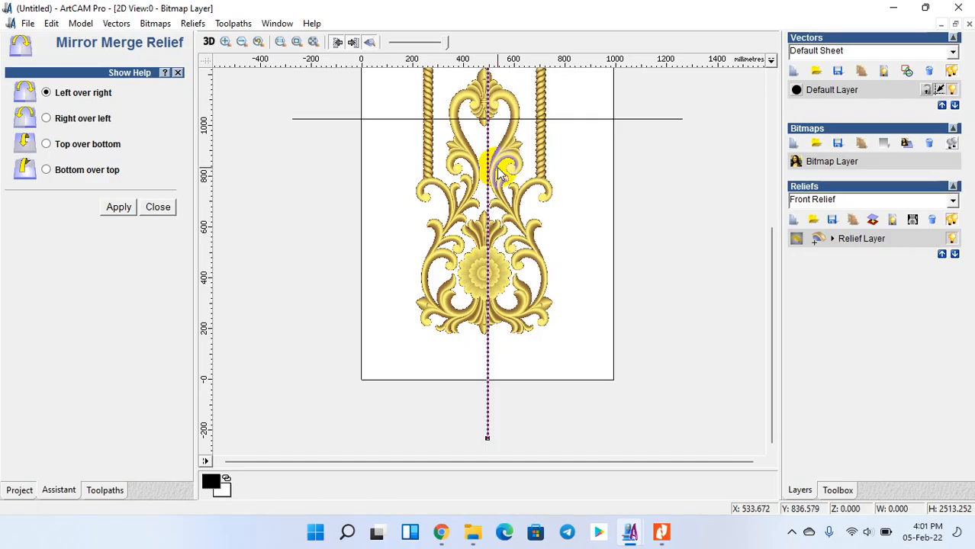
- Examine how the ornament's middle sits against the vertical centre line, and close the mirror merge settings
scroll(500, 179, "up", 2)
scroll(499, 195, "down", 4)
scroll(494, 183, "up", 2)
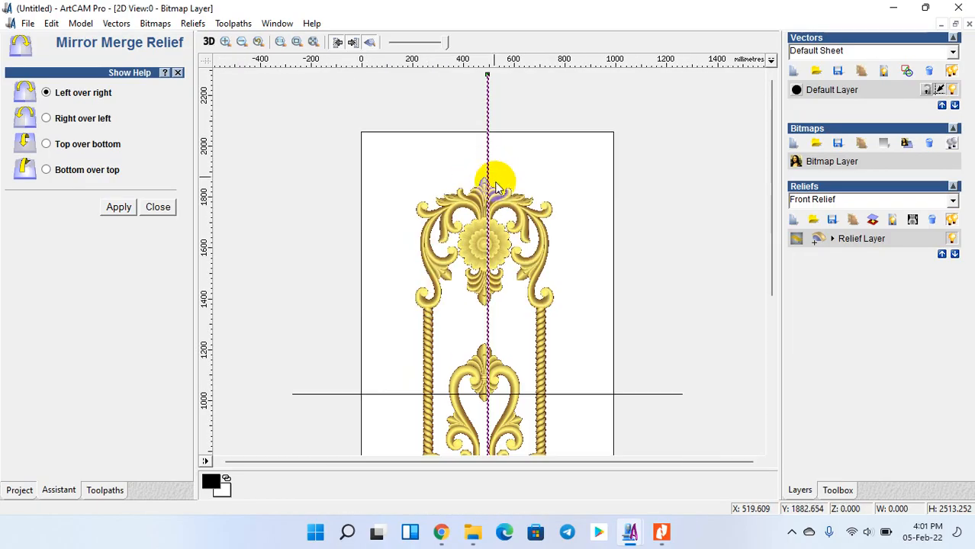
scroll(492, 214, "up", 2)
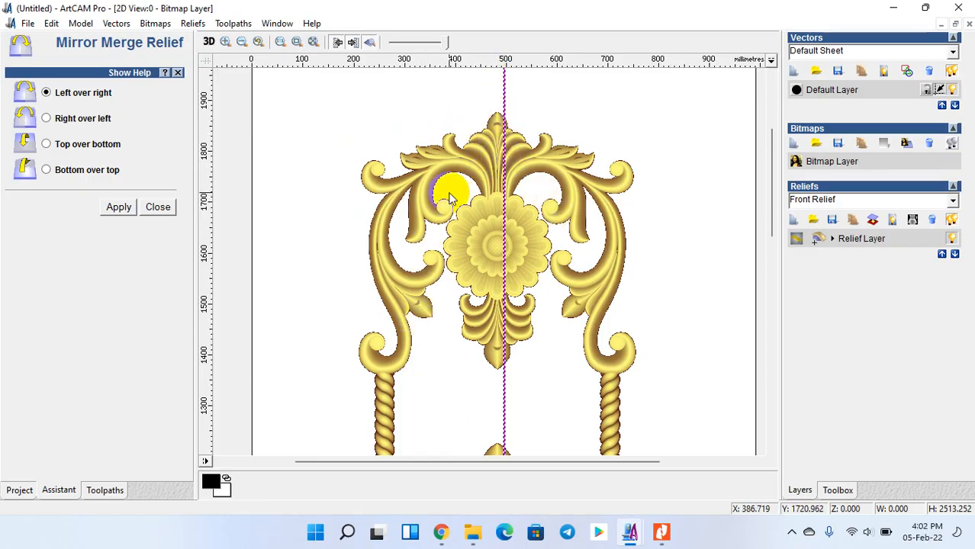
scroll(447, 192, "down", 2)
scroll(503, 187, "up", 1)
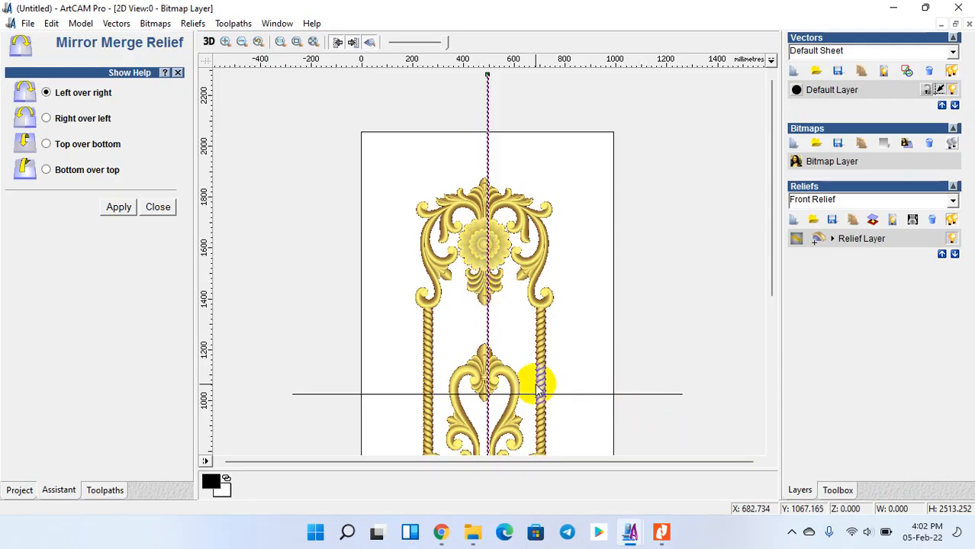
scroll(414, 283, "down", 3)
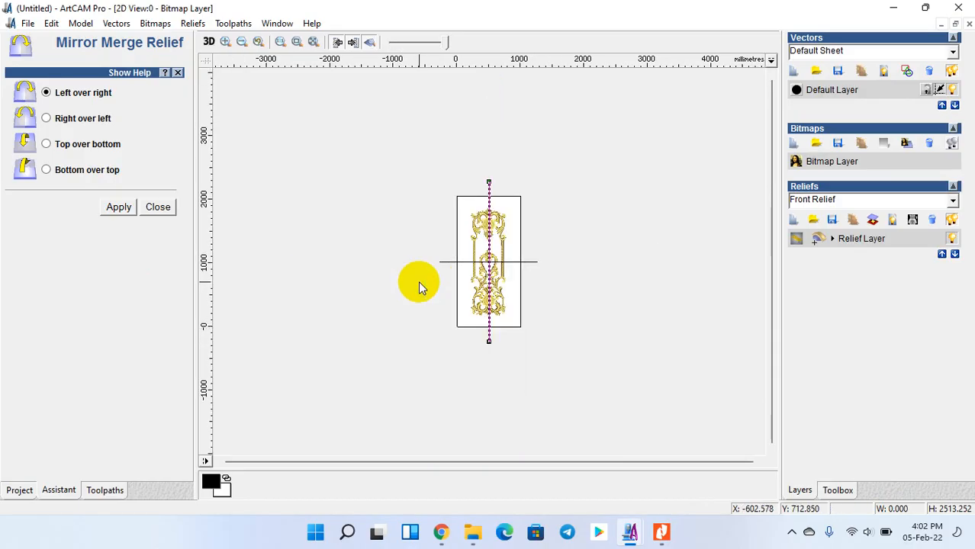
scroll(496, 278, "up", 4)
scroll(489, 195, "up", 2)
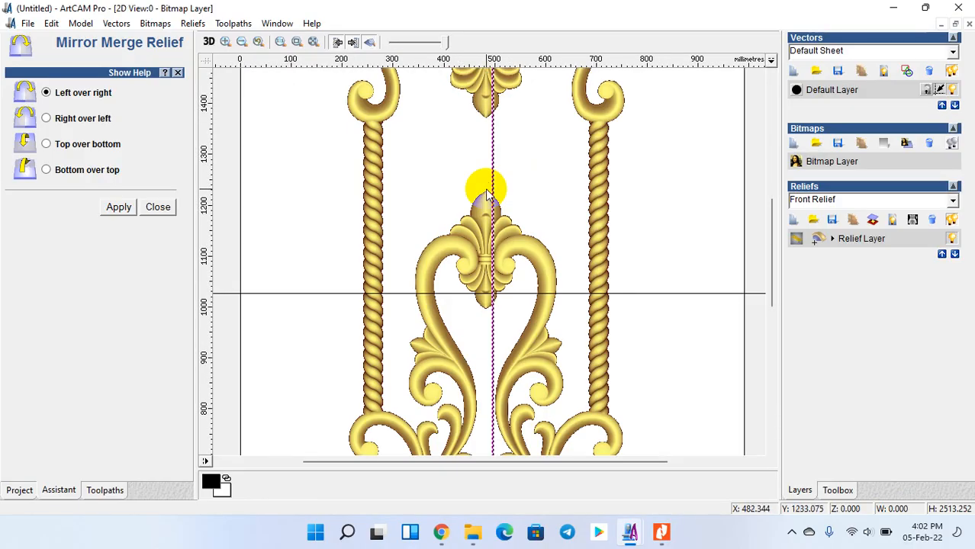
scroll(489, 194, "down", 2)
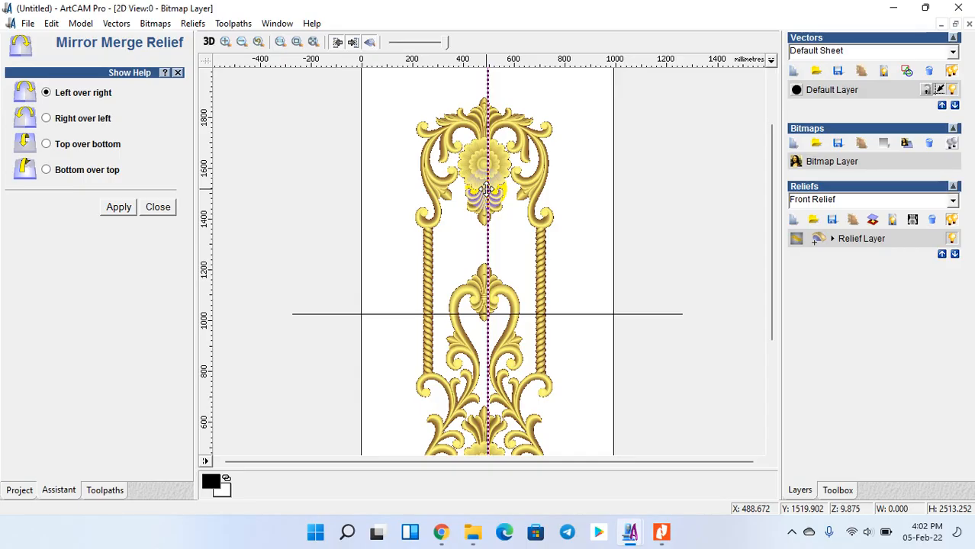
left_click(157, 207)
- Load MD 018.rlf for pasting from the Artcam File folder inside Design and Toshiba
scroll(35, 222, "up", 3)
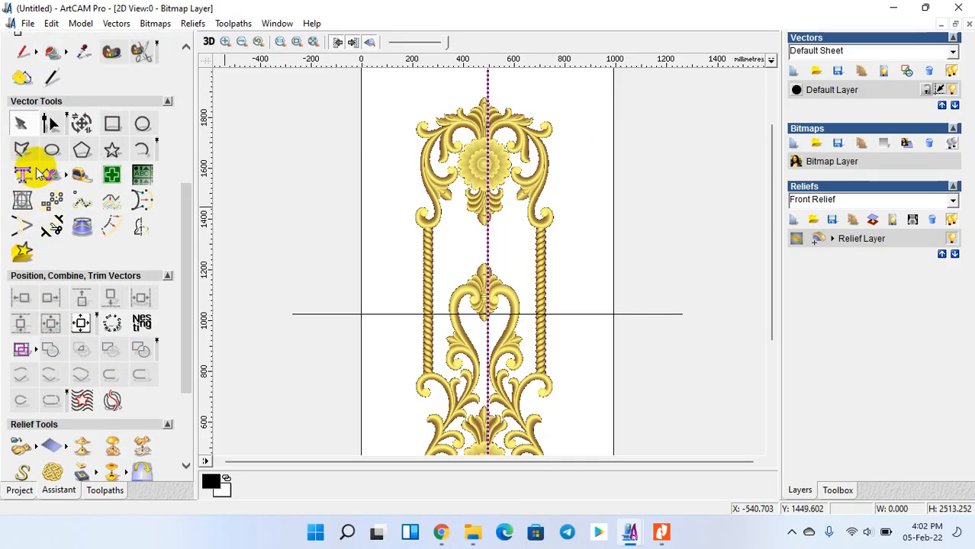
scroll(34, 351, "down", 3)
left_click(22, 307)
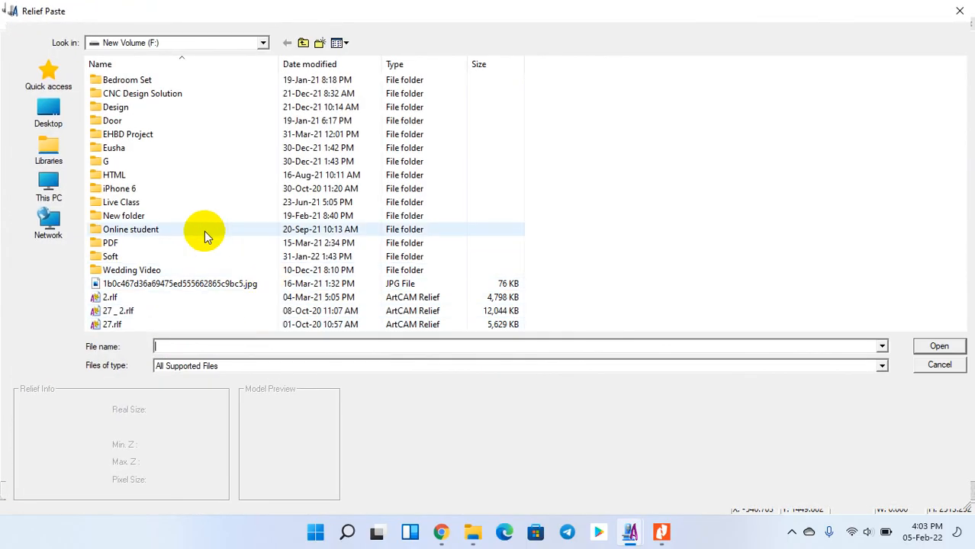
left_click(48, 197)
double_click(627, 195)
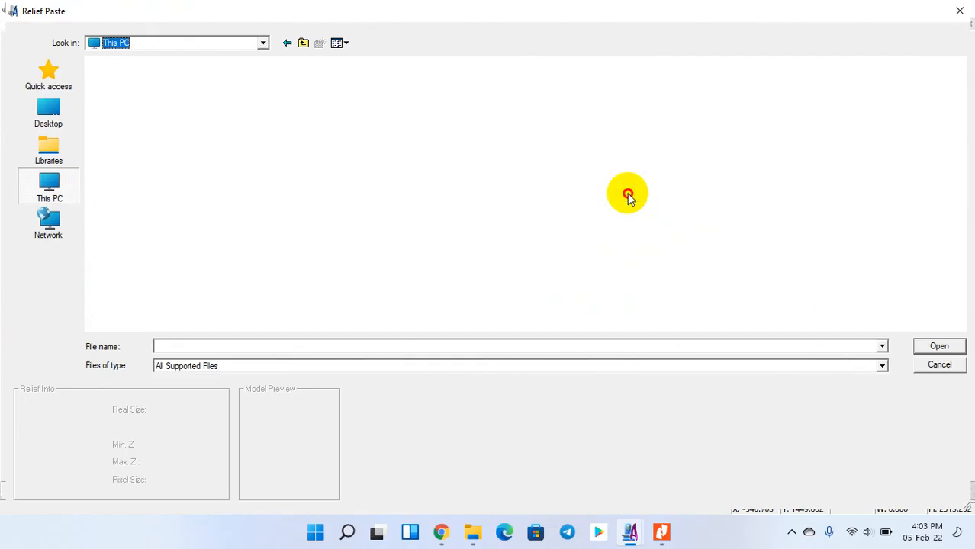
double_click(124, 109)
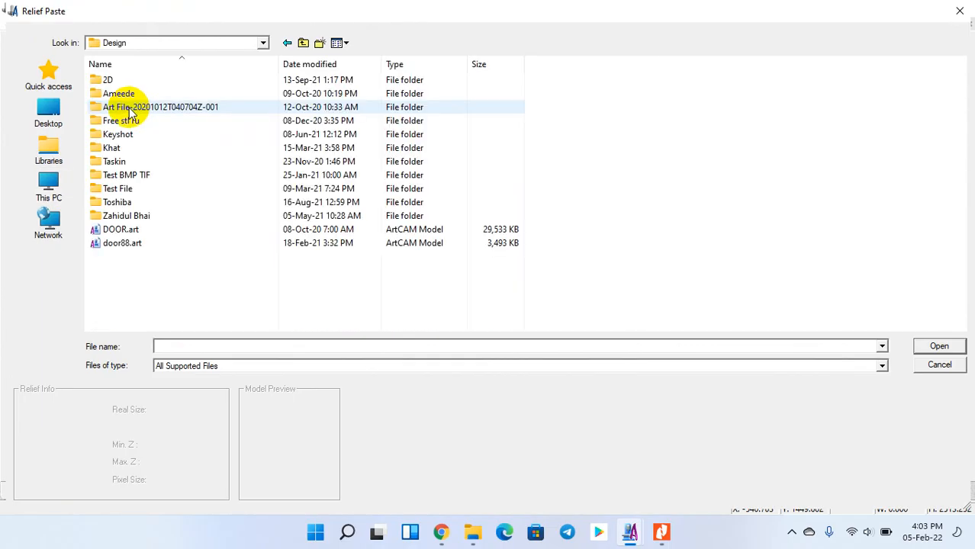
double_click(121, 202)
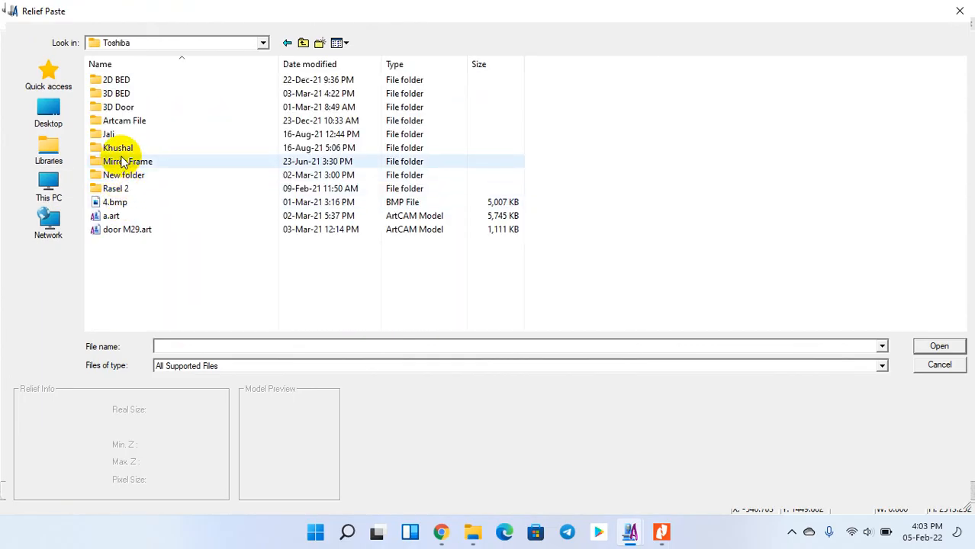
double_click(122, 121)
scroll(122, 290, "down", 4)
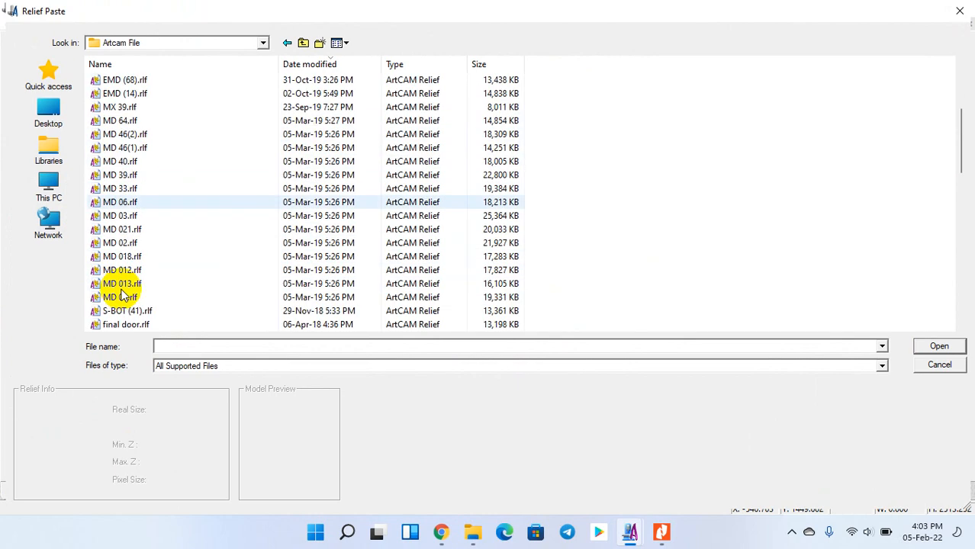
left_click(114, 256)
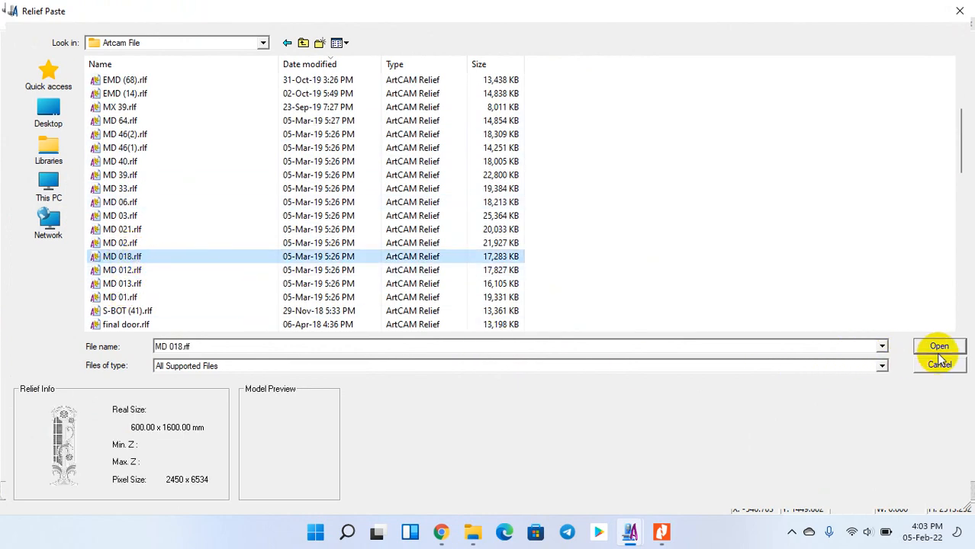
left_click(939, 350)
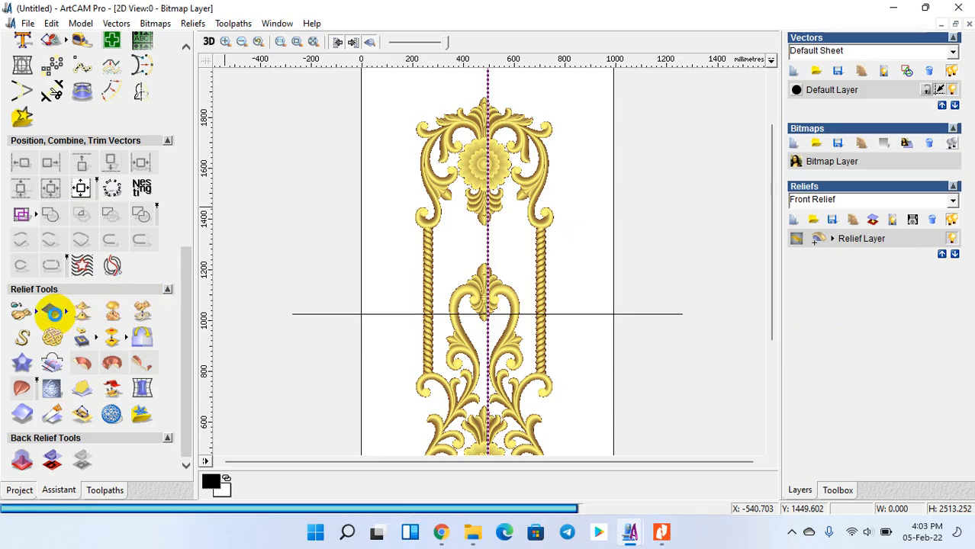
- Reset the relief to remove the old ornament and centre the MD 018 clipart in the model
left_click(52, 313)
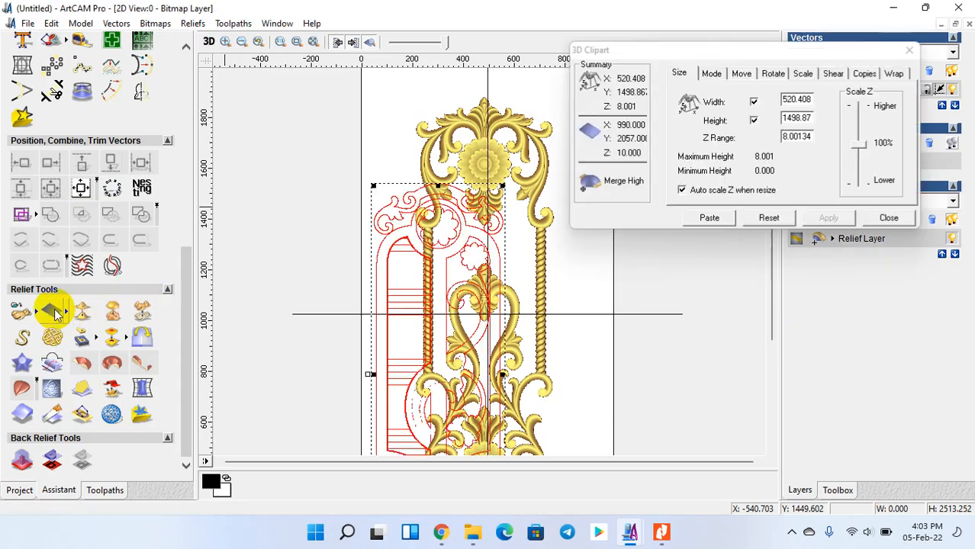
left_click(400, 211)
left_click(81, 188)
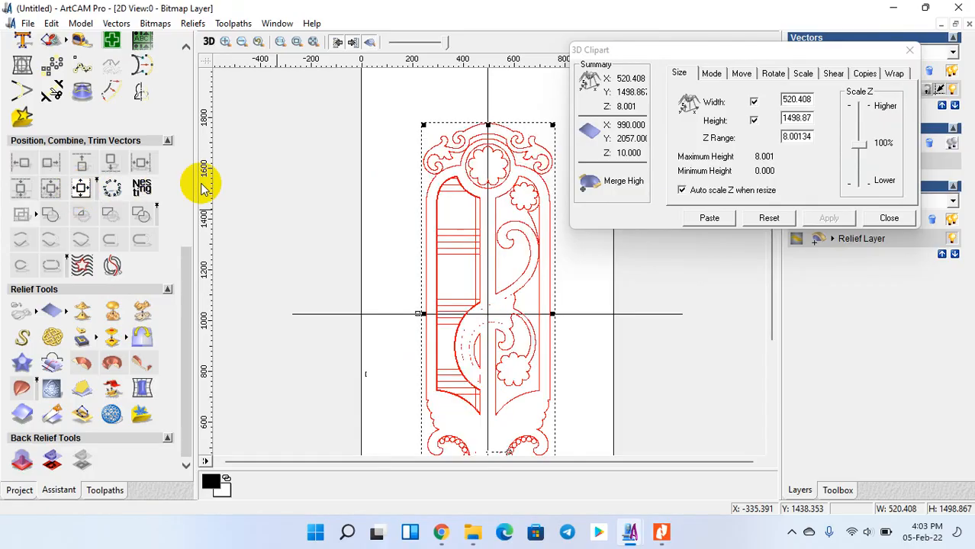
- Paste the MD 018 door clipart into the model and close the clipart settings
left_click(737, 221)
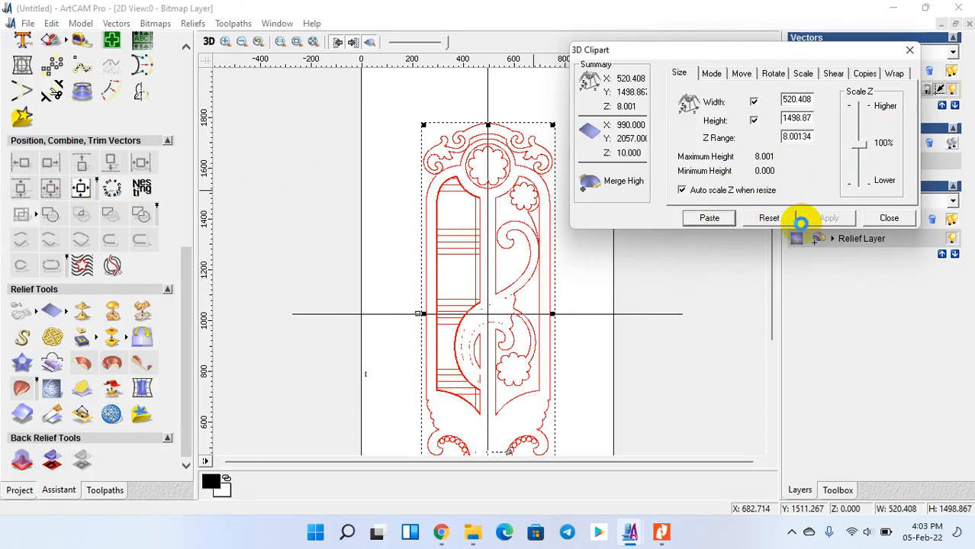
left_click(890, 218)
scroll(525, 311, "down", 3)
scroll(477, 298, "up", 1)
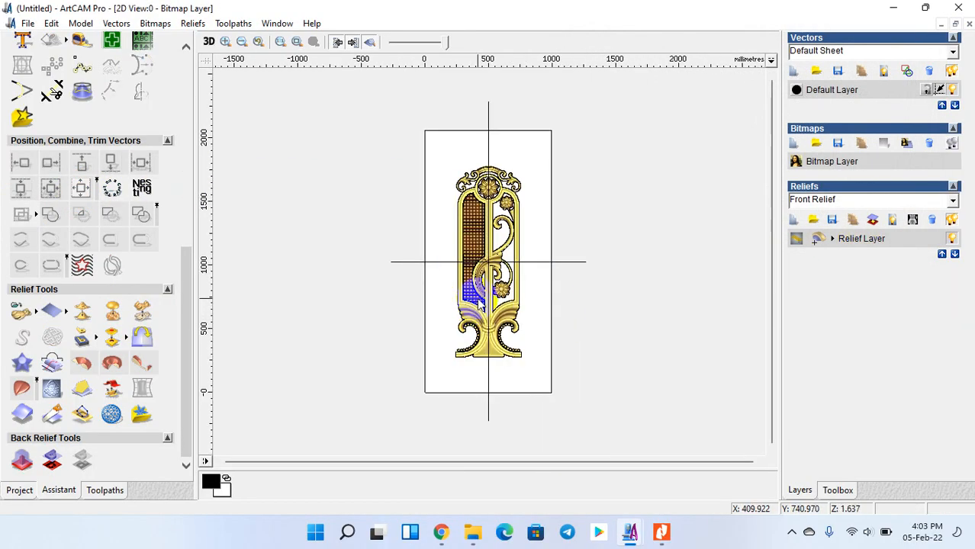
- Examine the pasted door's crown, lattice and scroll panels, and base for symmetry about the two centre lines
scroll(477, 298, "up", 2)
scroll(429, 289, "down", 2)
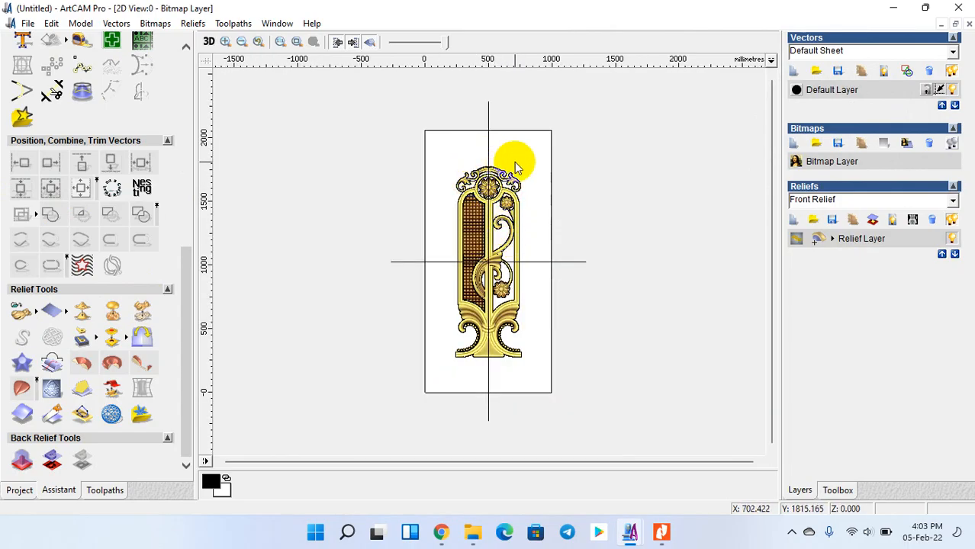
scroll(457, 342, "up", 2)
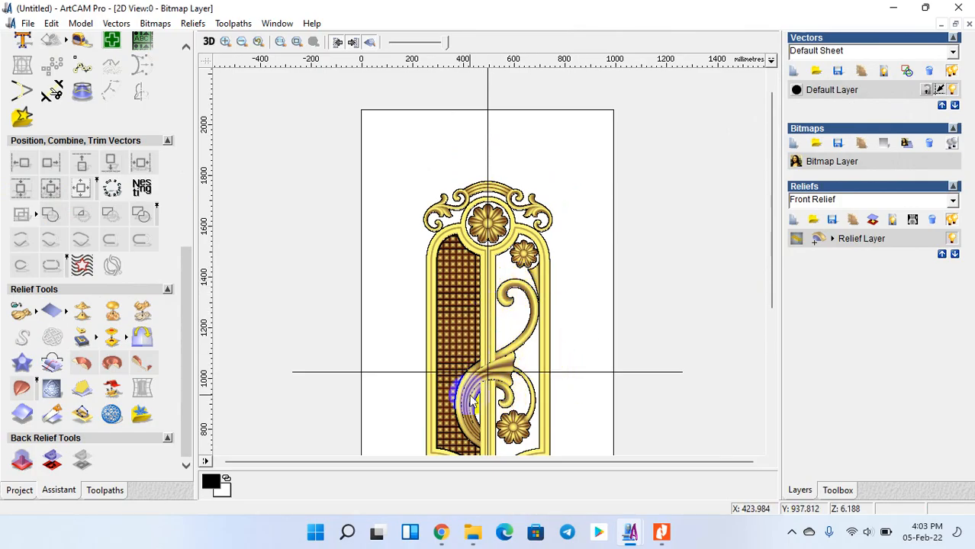
scroll(389, 240, "up", 4)
scroll(390, 241, "down", 4)
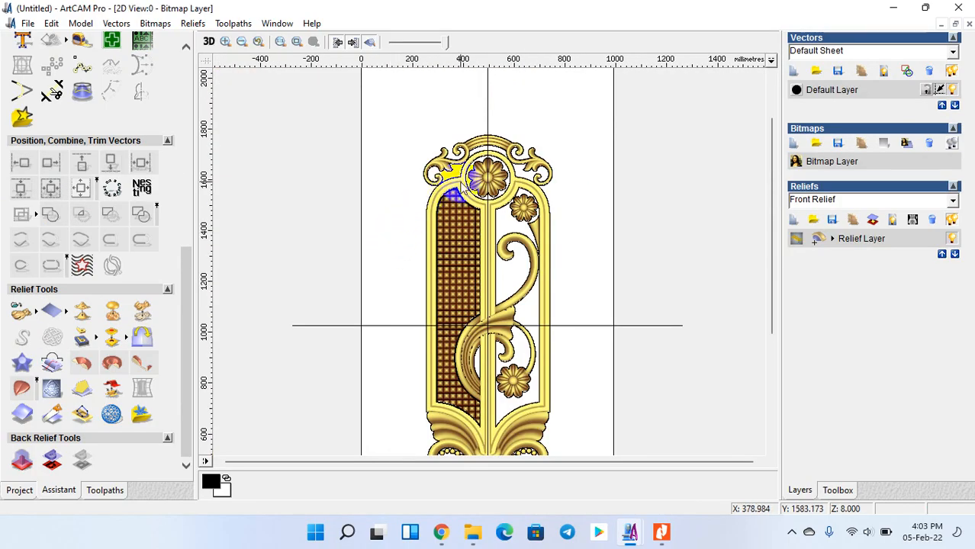
scroll(463, 206, "up", 2)
scroll(462, 332, "down", 2)
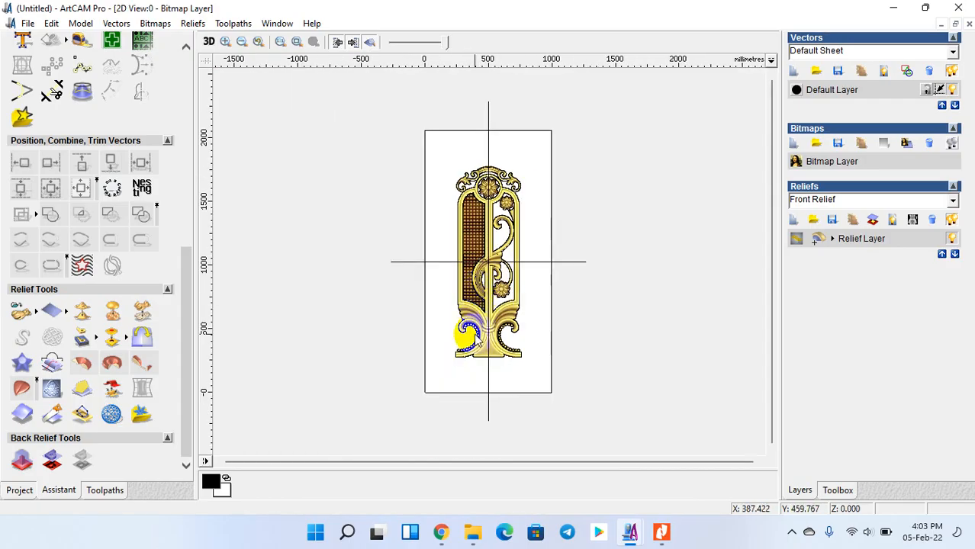
scroll(472, 332, "up", 2)
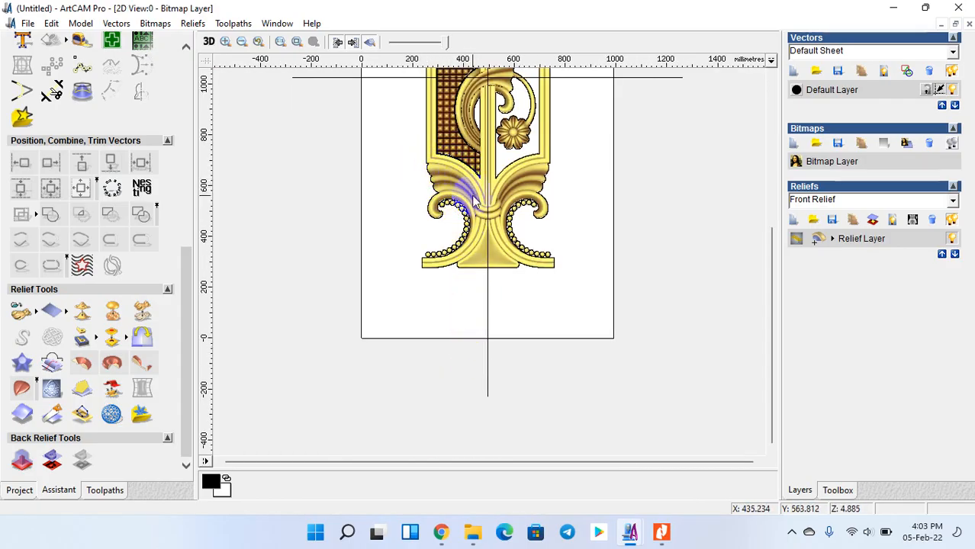
scroll(467, 255, "down", 2)
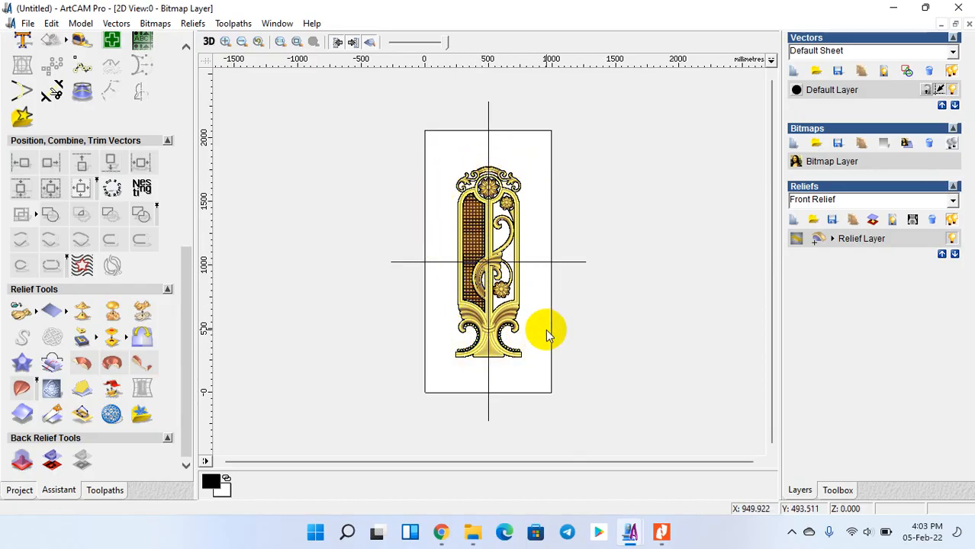
scroll(468, 272, "up", 1)
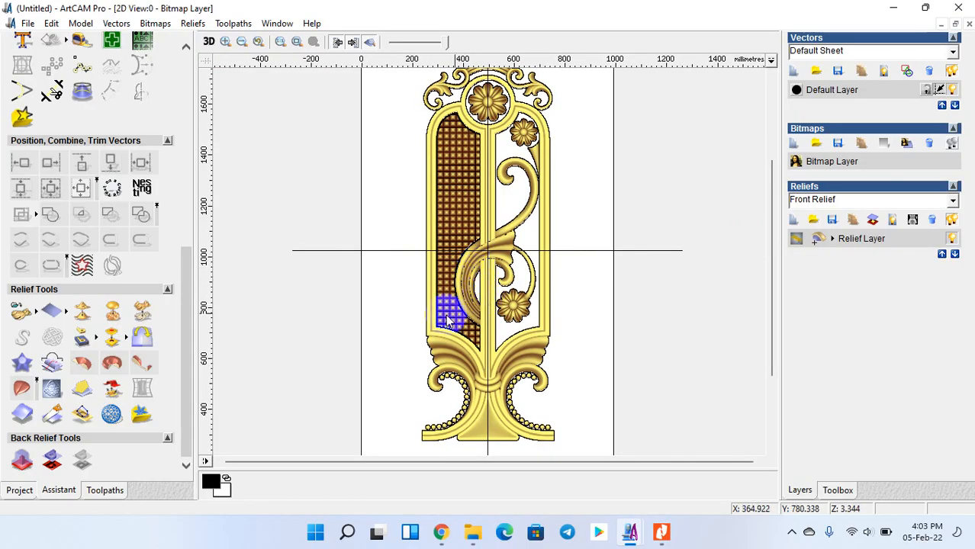
- Apply a Left over right mirror merge to the door relief and undo it
left_click(143, 334)
left_click(116, 207)
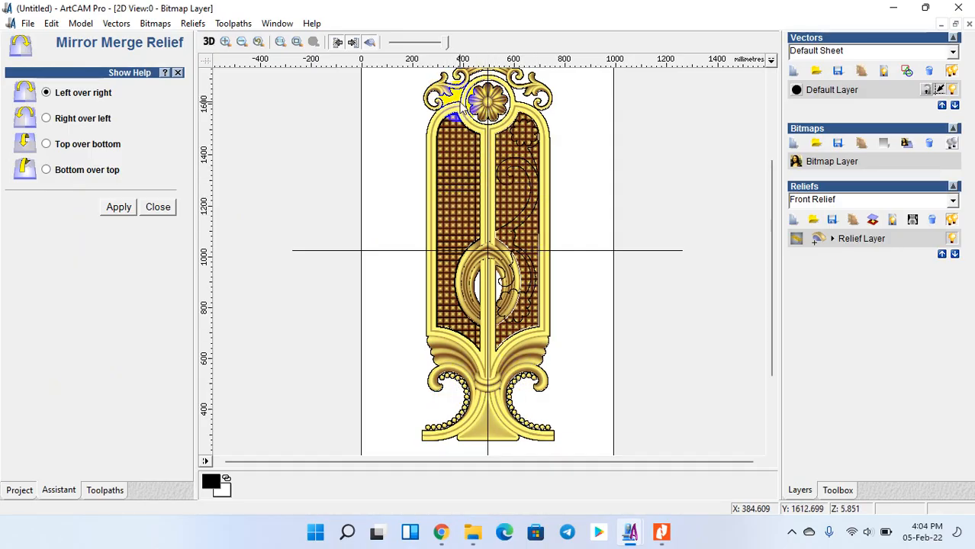
key("ctrl+z")
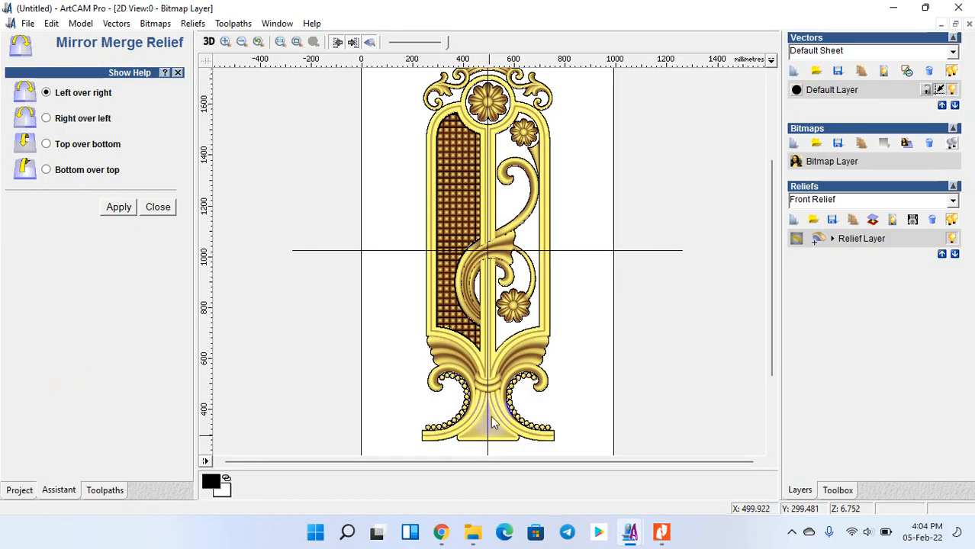
- Apply a Right over left mirror merge to the door, check the mirrored scroll panel, and undo it
left_click(46, 119)
left_click(122, 206)
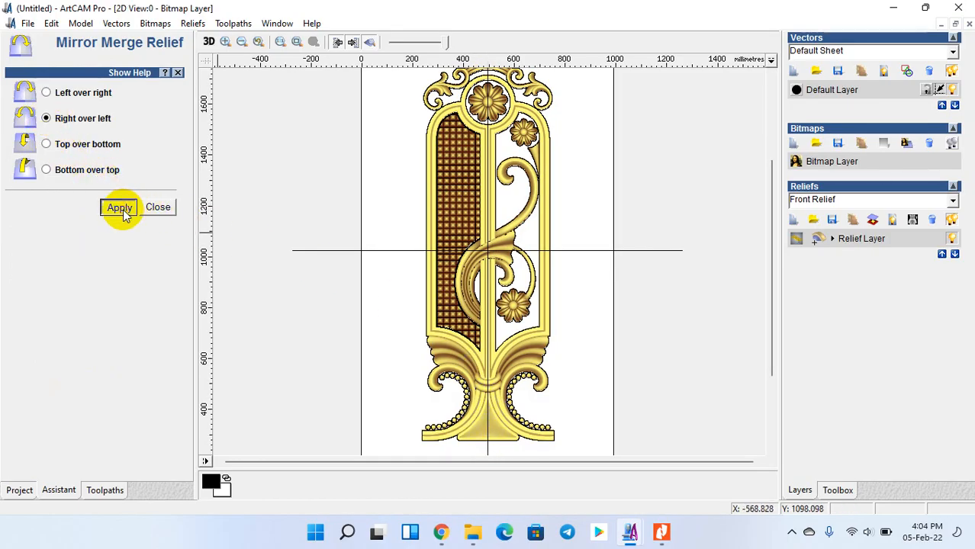
scroll(396, 269, "down", 2)
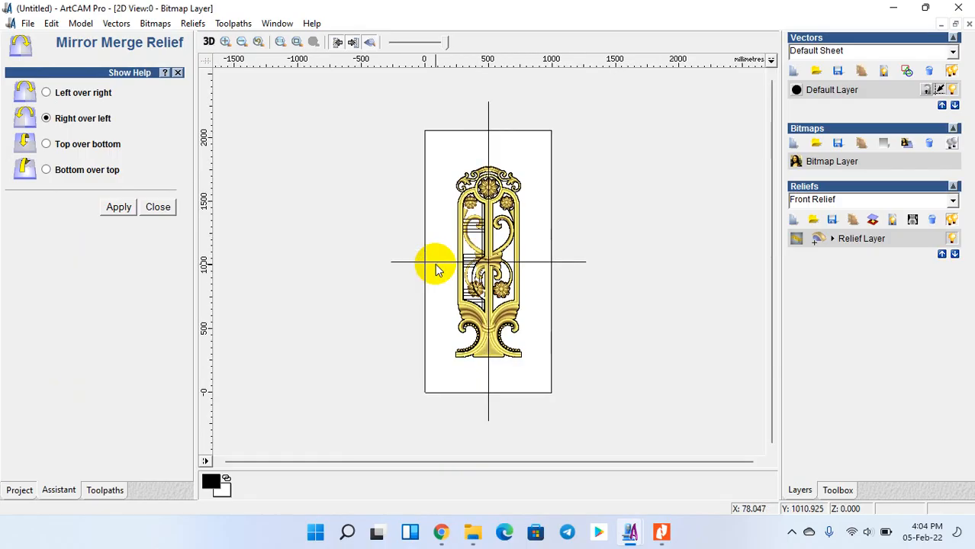
scroll(506, 357, "up", 2)
key("ctrl+z")
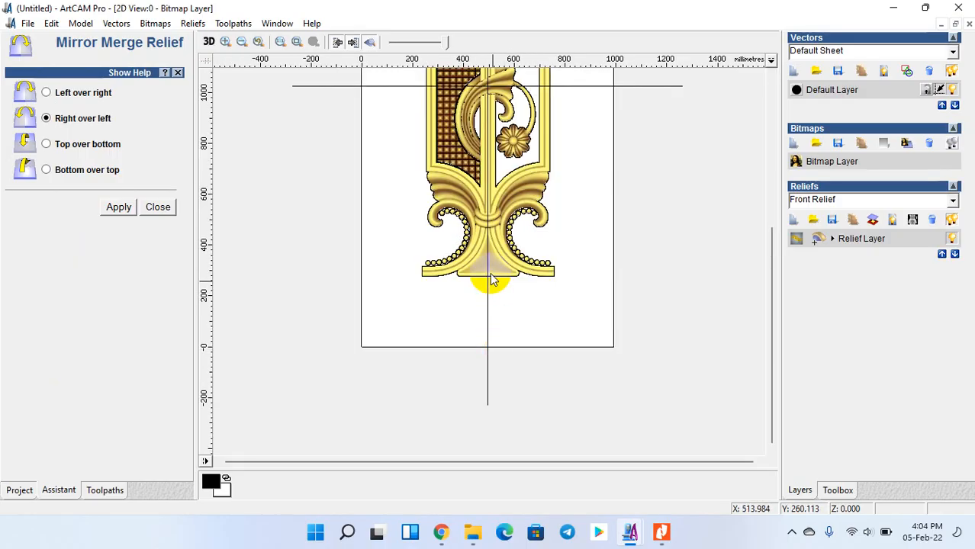
- Apply a Top over bottom mirror merge to the whole door relief and undo it
scroll(492, 280, "down", 2)
left_click(46, 145)
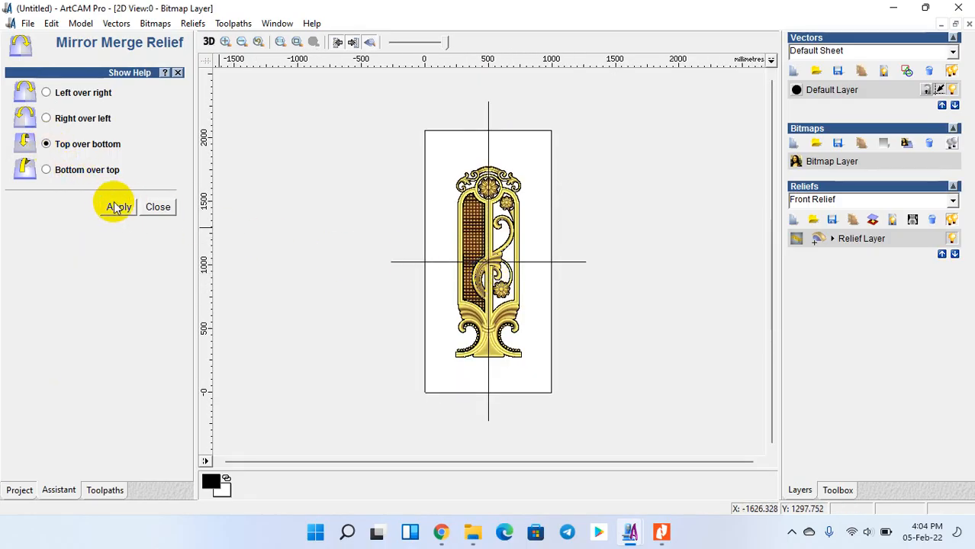
left_click(118, 206)
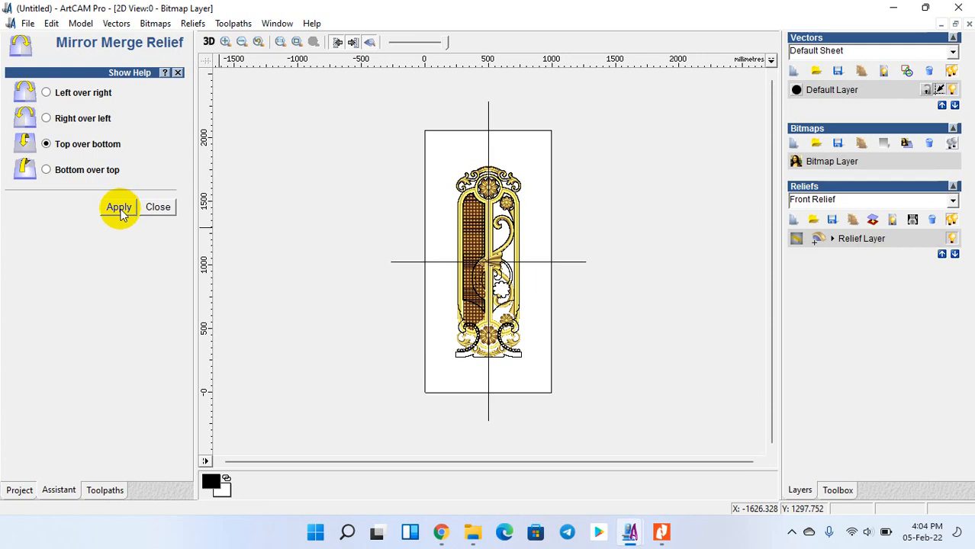
key("ctrl+z")
- Apply a Bottom over top mirror merge to the door, undo it, and close the mirror merge settings
left_click(48, 170)
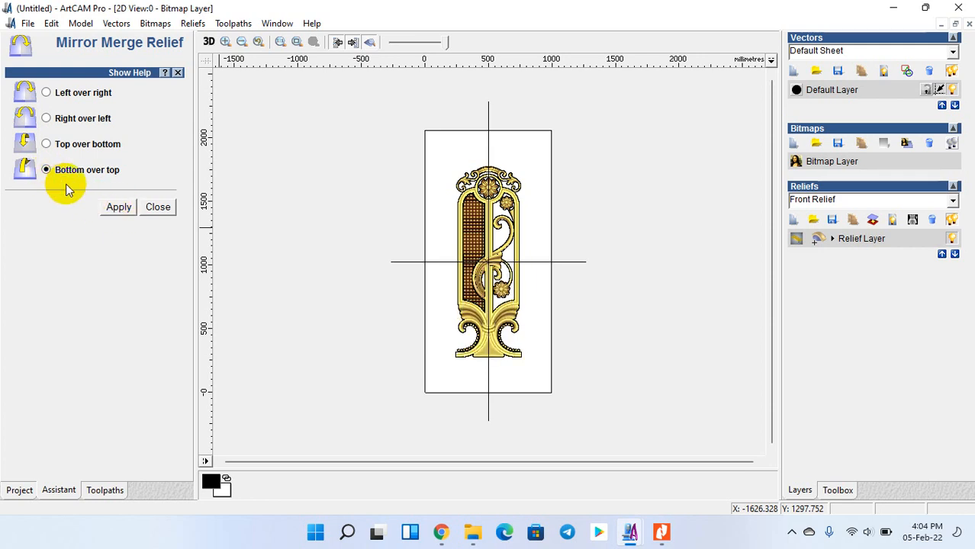
left_click(119, 209)
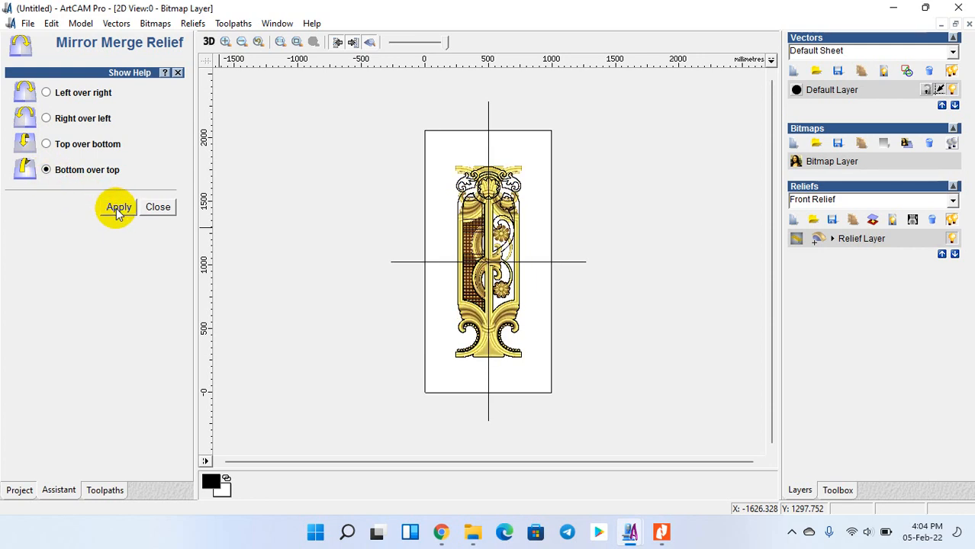
key("ctrl+z")
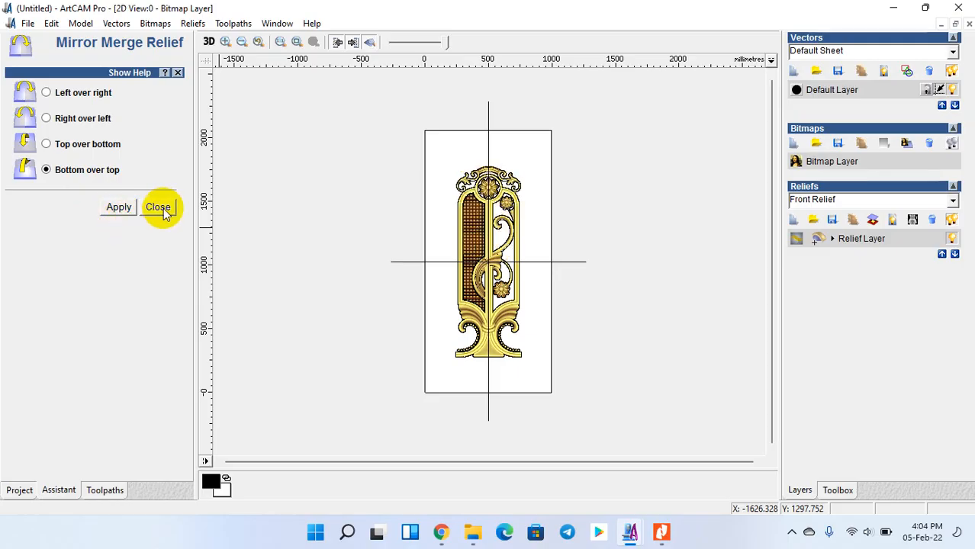
left_click(158, 208)
- Delete the outline vectors around the door relief and select the vertical centre line to compare the door's two halves
left_click(462, 187)
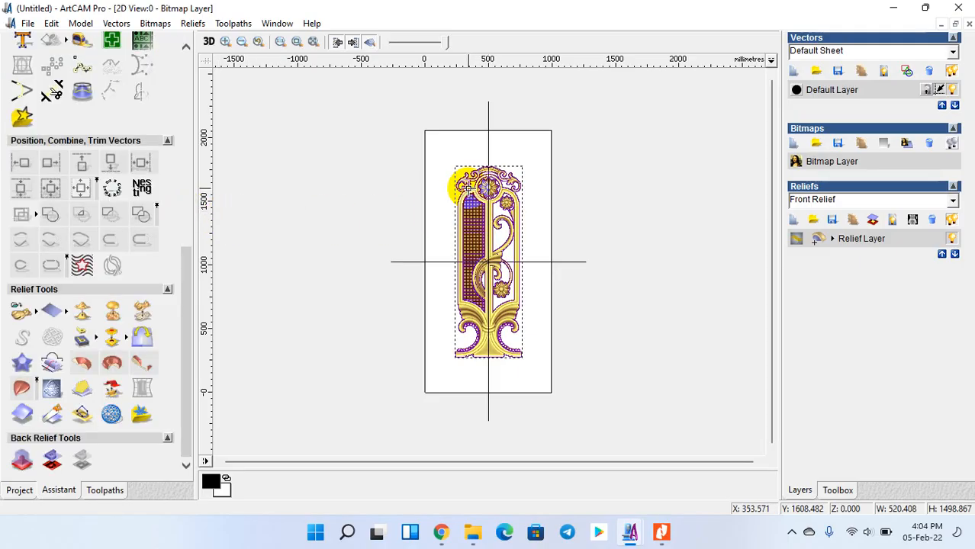
left_click(468, 190)
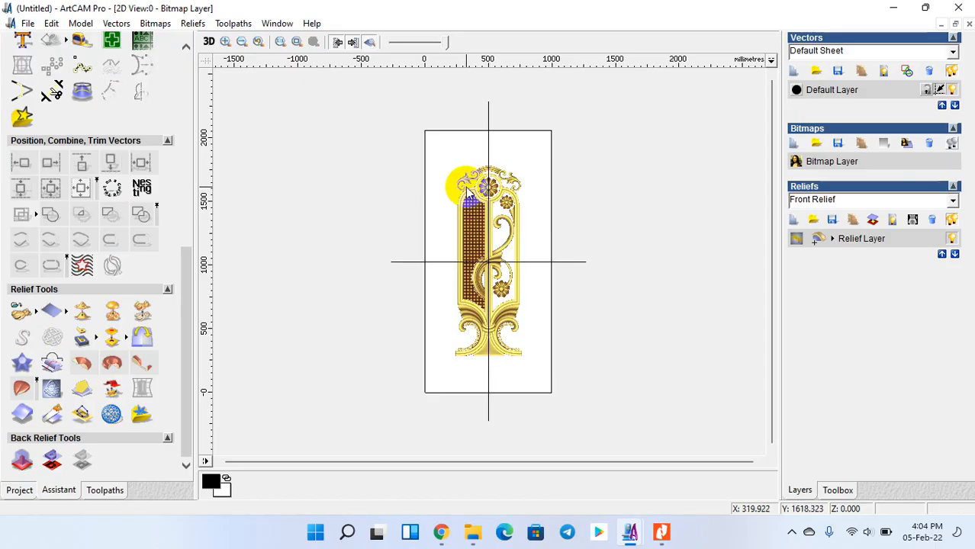
scroll(467, 191, "up", 5)
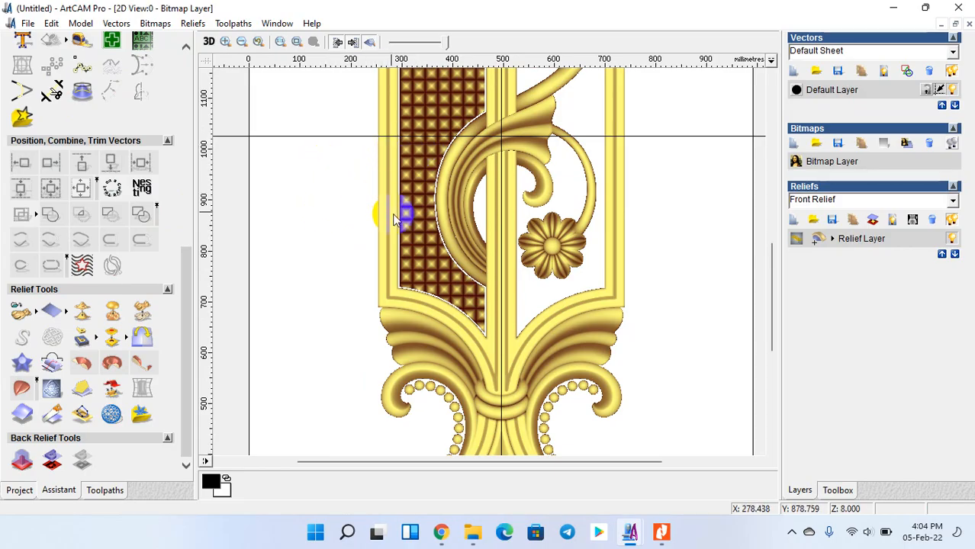
scroll(453, 237, "down", 3)
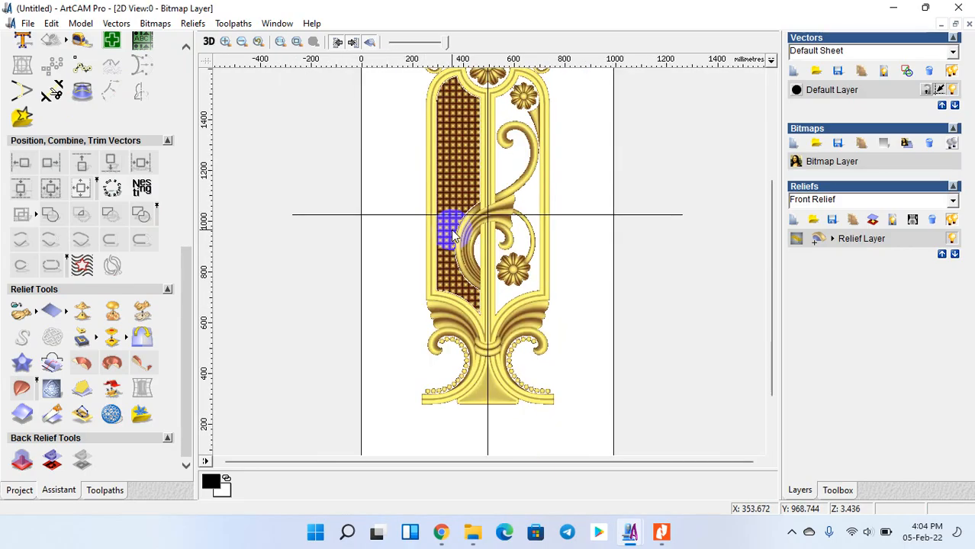
scroll(459, 210, "down", 3)
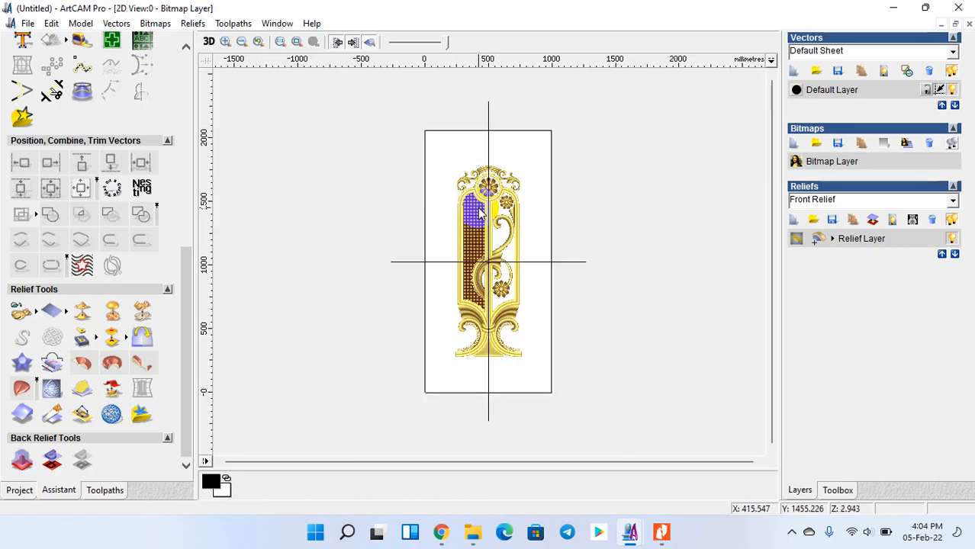
scroll(477, 176, "up", 3)
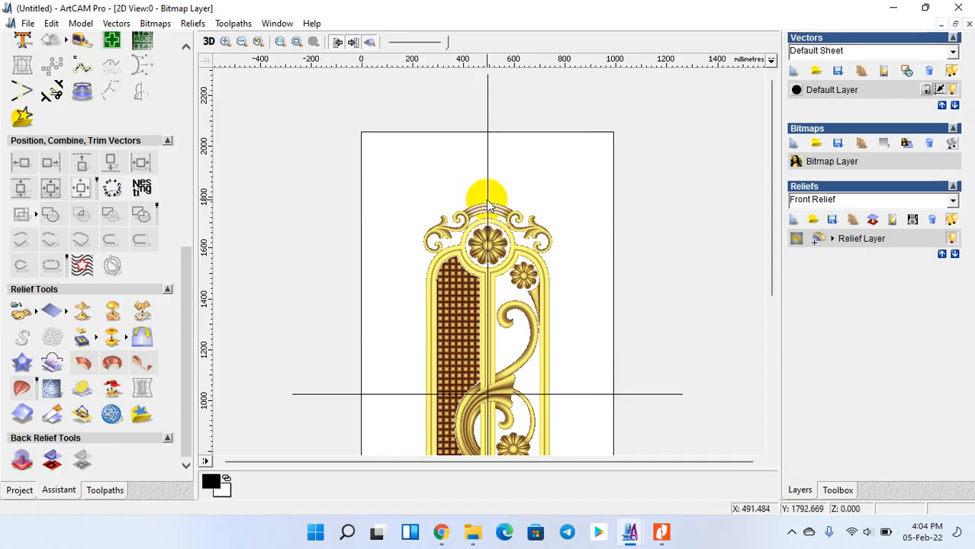
left_click(486, 176)
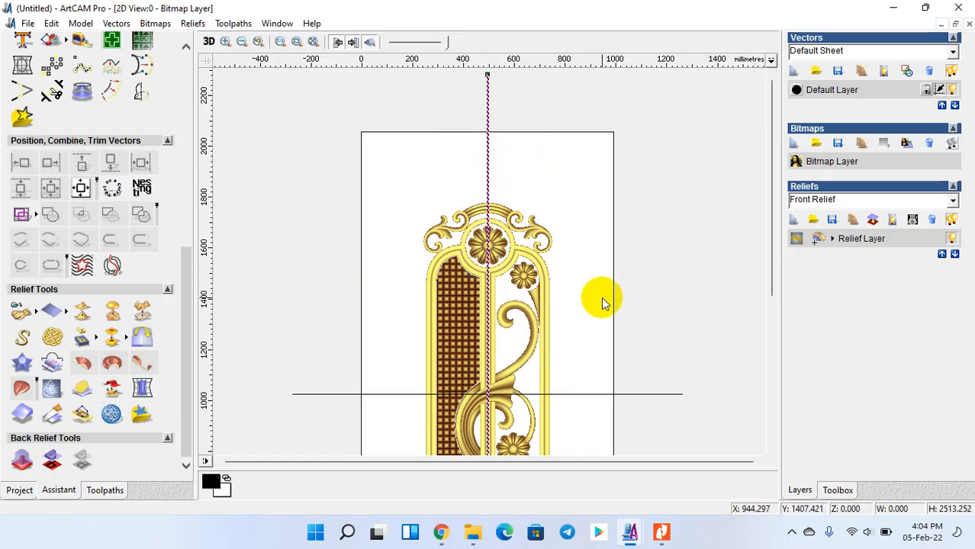
scroll(591, 297, "down", 1)
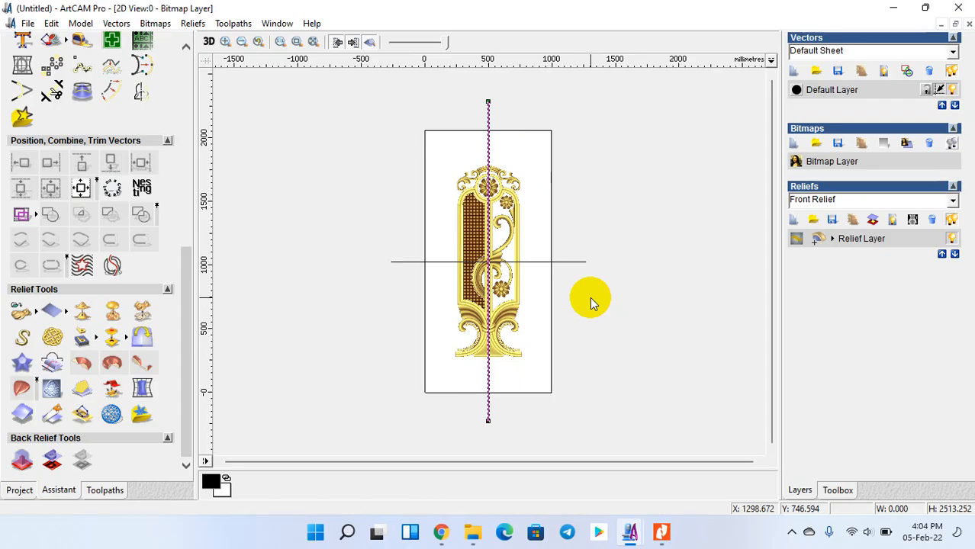
- Reset the relief to clear the door, and delete the vertical and horizontal centre lines
left_click(50, 315)
left_click(348, 303)
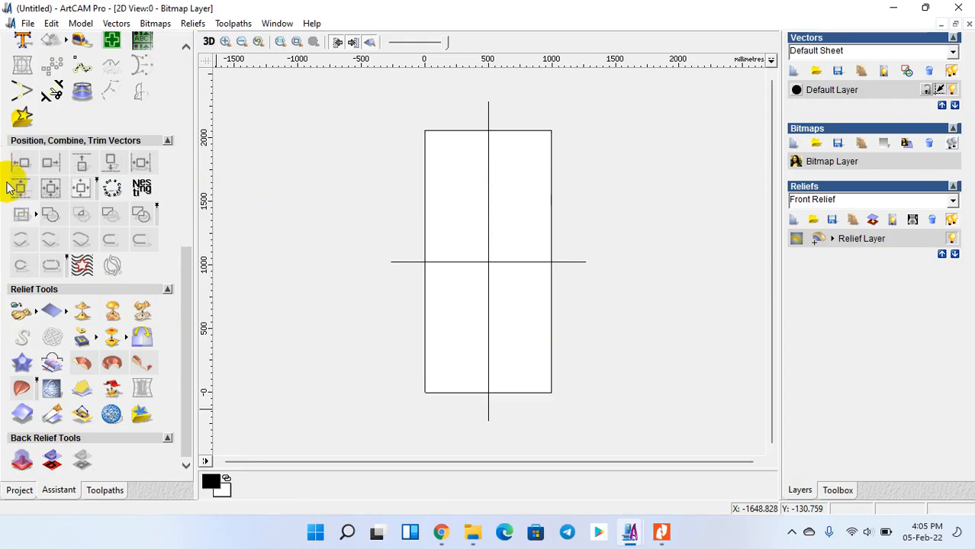
scroll(396, 219, "up", 1)
scroll(439, 238, "down", 2)
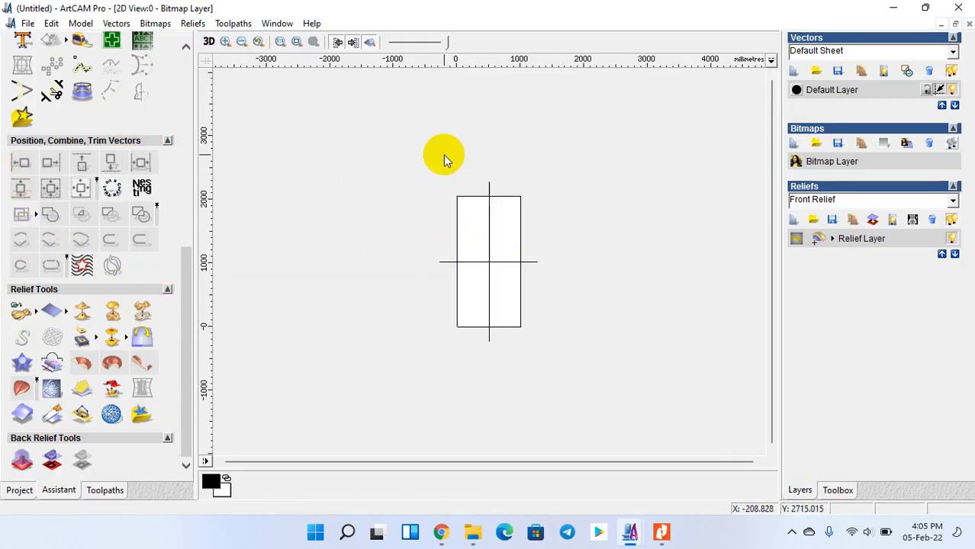
left_click_drag(413, 156, 557, 369)
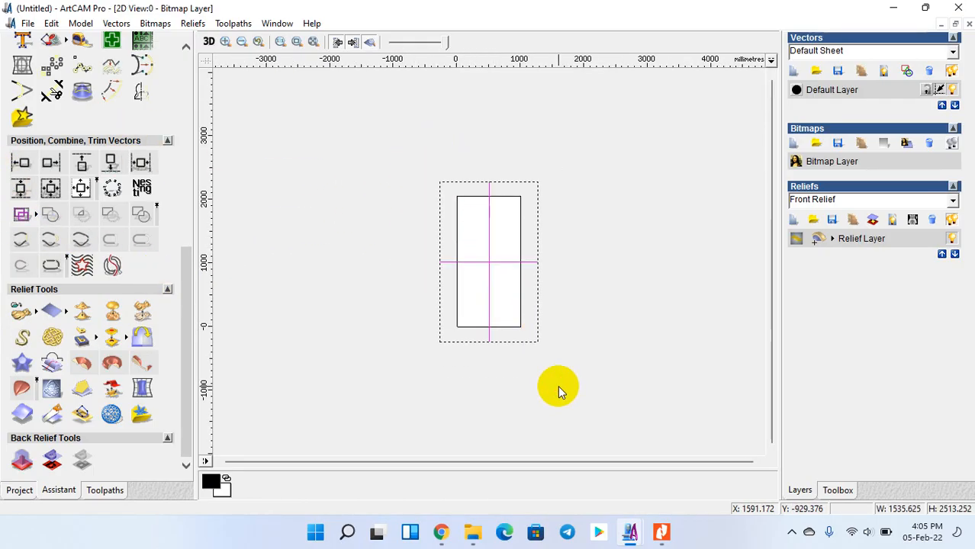
key("Delete")
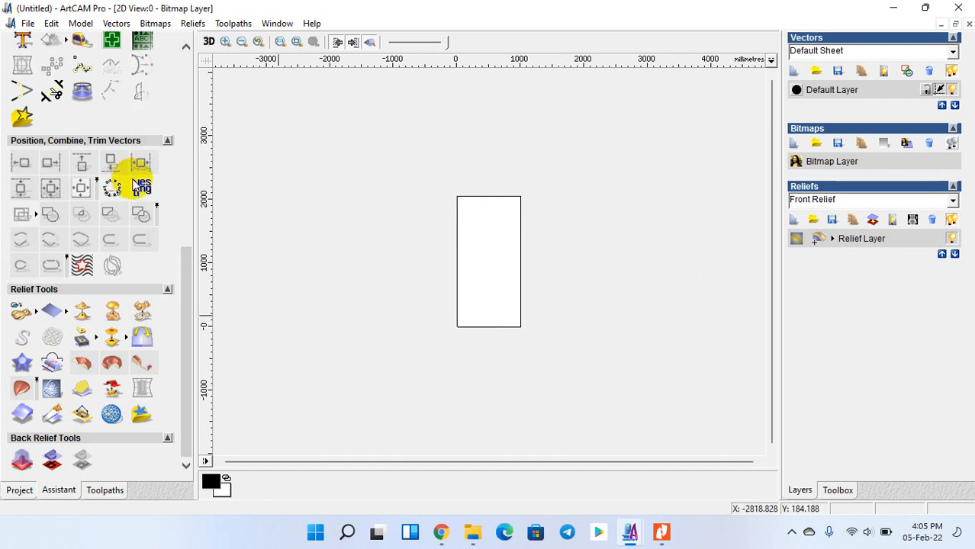
- Draw a rectangle vector about 72 mm wide and 37 mm high in the upper left area of the model
scroll(160, 150, "up", 3)
scroll(160, 150, "up", 1)
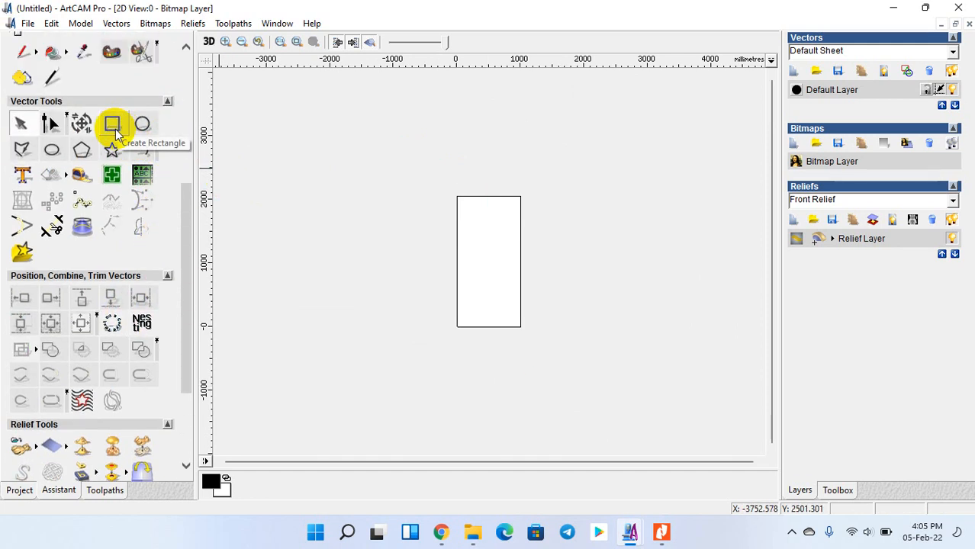
left_click(112, 125)
scroll(464, 209, "up", 5)
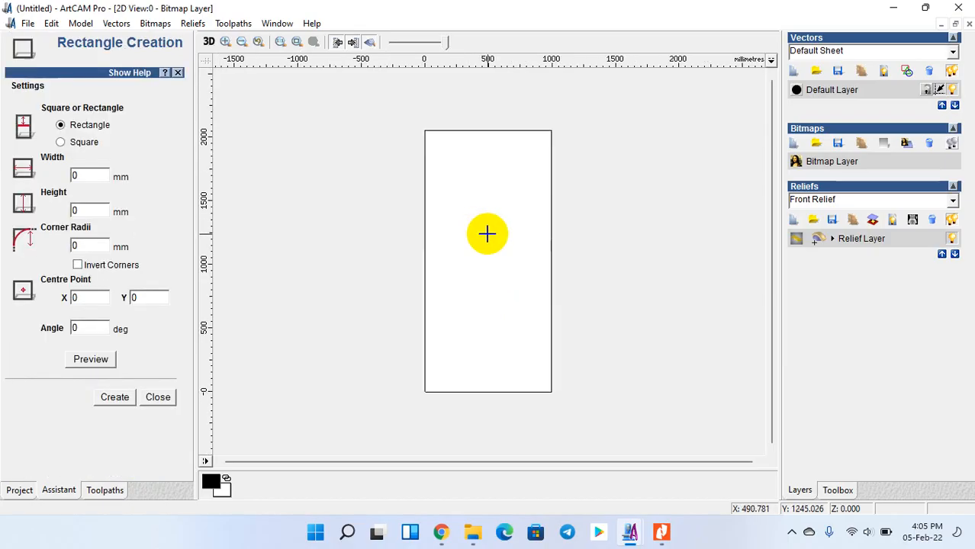
left_click_drag(354, 189, 391, 207)
key("Return")
scroll(391, 207, "up", 1)
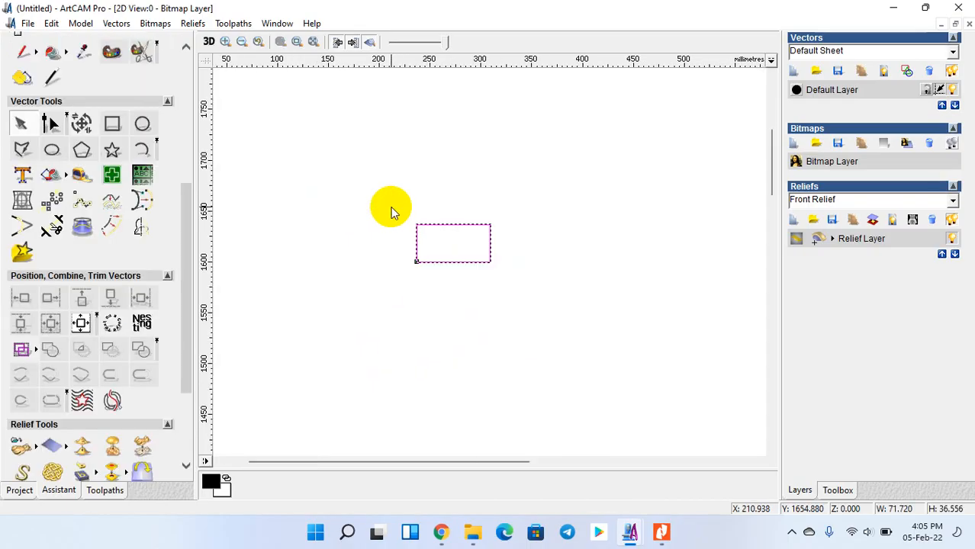
- Shrink the rectangle freehand to about 51 mm wide and 26 mm high
left_click(492, 253)
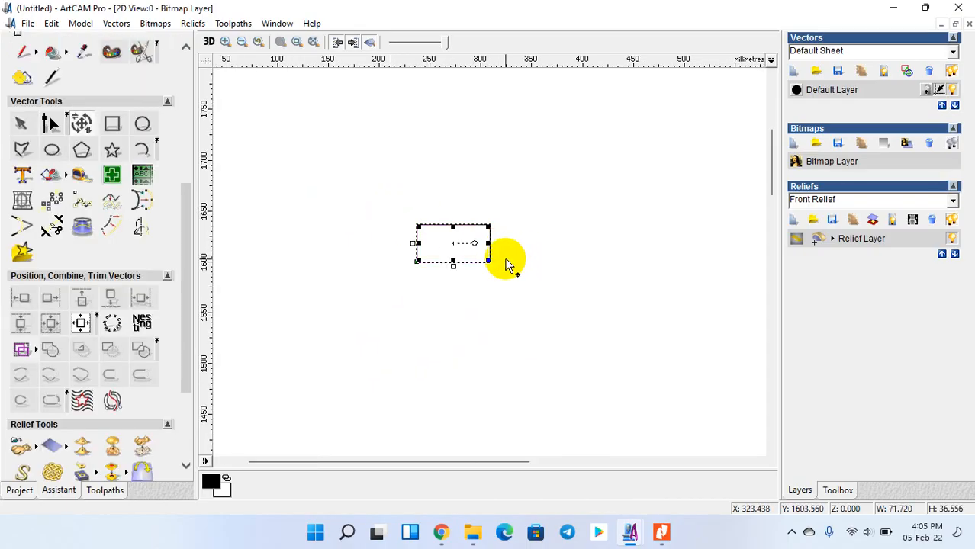
scroll(507, 260, "up", 1)
left_click_drag(460, 198, 418, 219)
key("n")
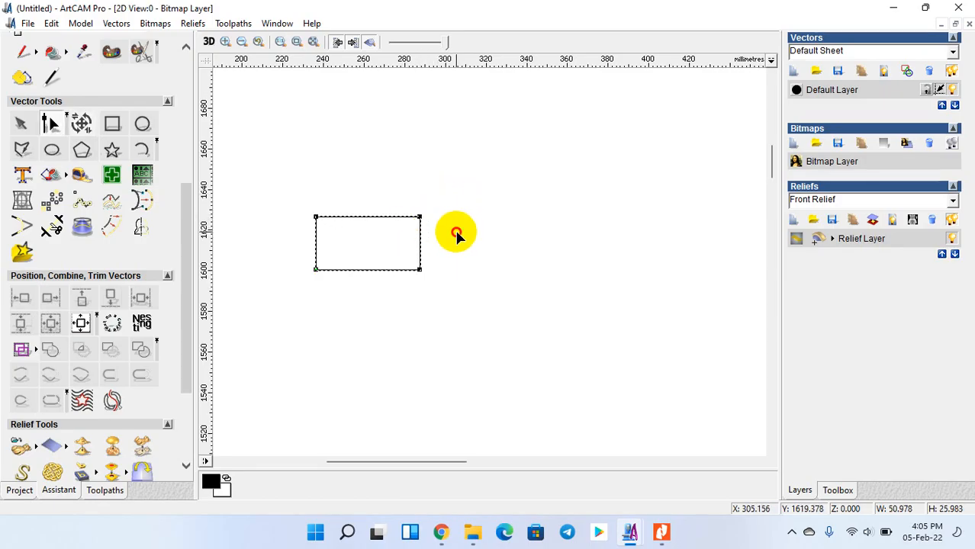
key("n")
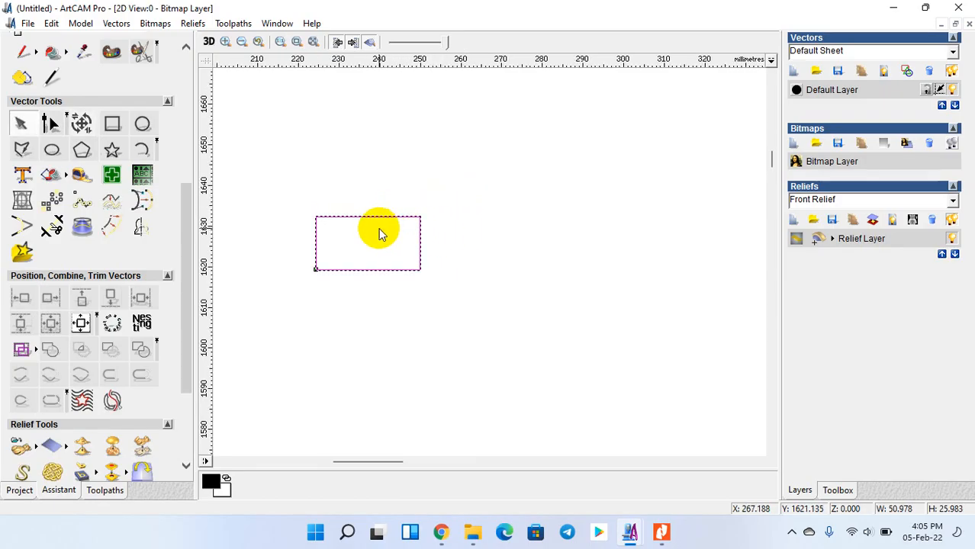
scroll(380, 232, "up", 1)
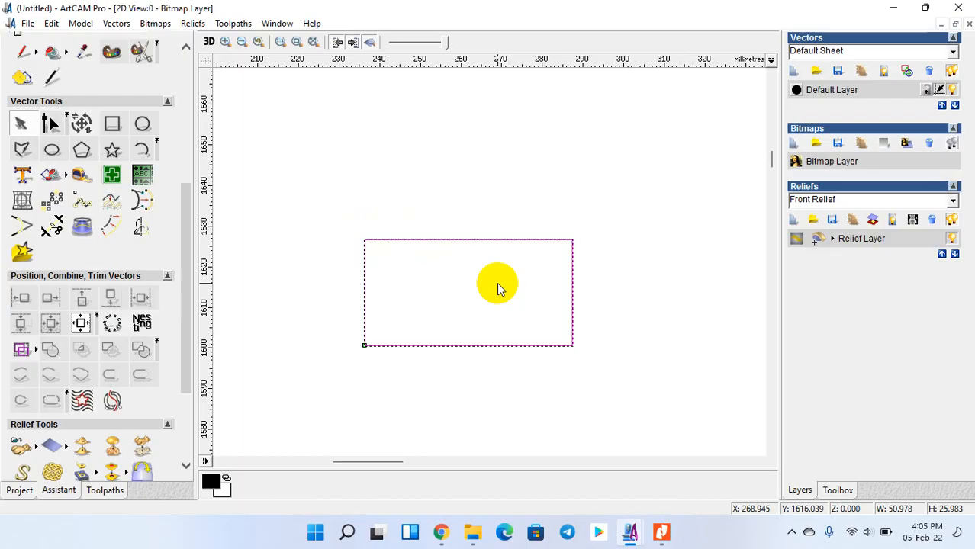
- Unlink the rectangle's width and height, and resize it to 25 mm wide and 10 mm high
key("t")
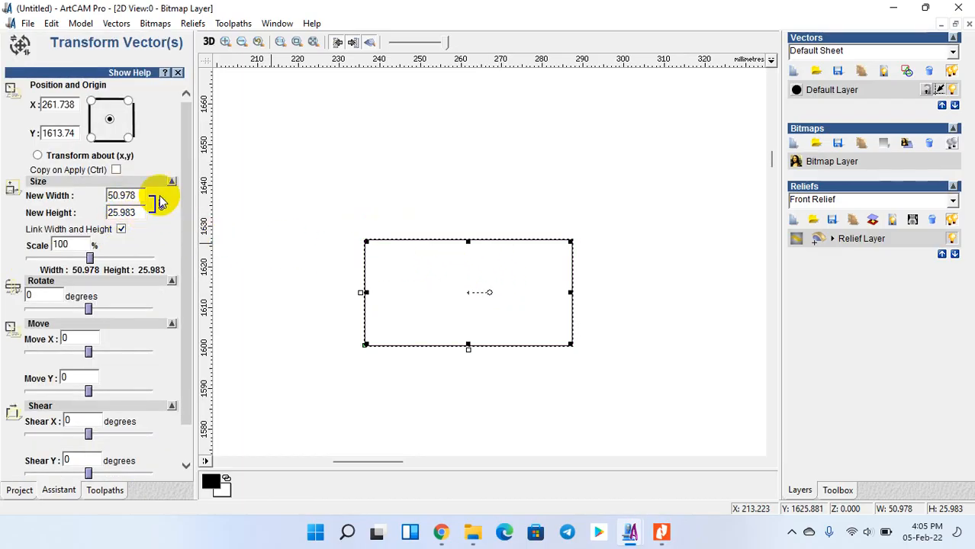
left_click(121, 229)
double_click(171, 196)
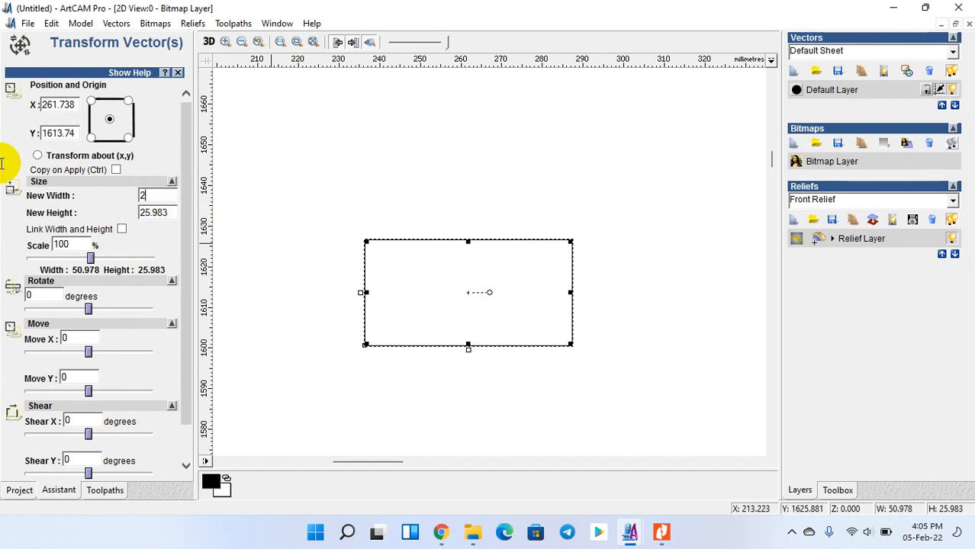
scroll(3, 163, "down", 3)
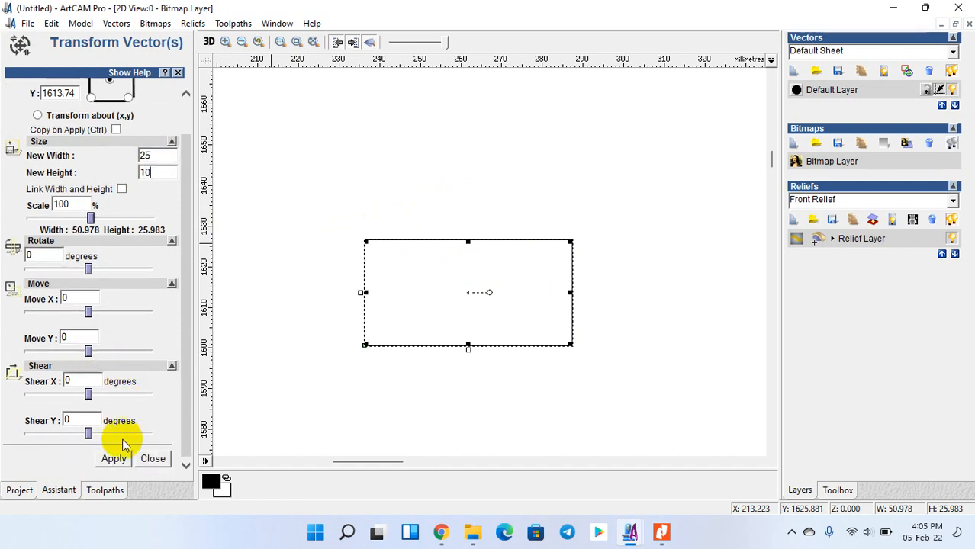
left_click(113, 458)
left_click(153, 457)
scroll(462, 335, "up", 2)
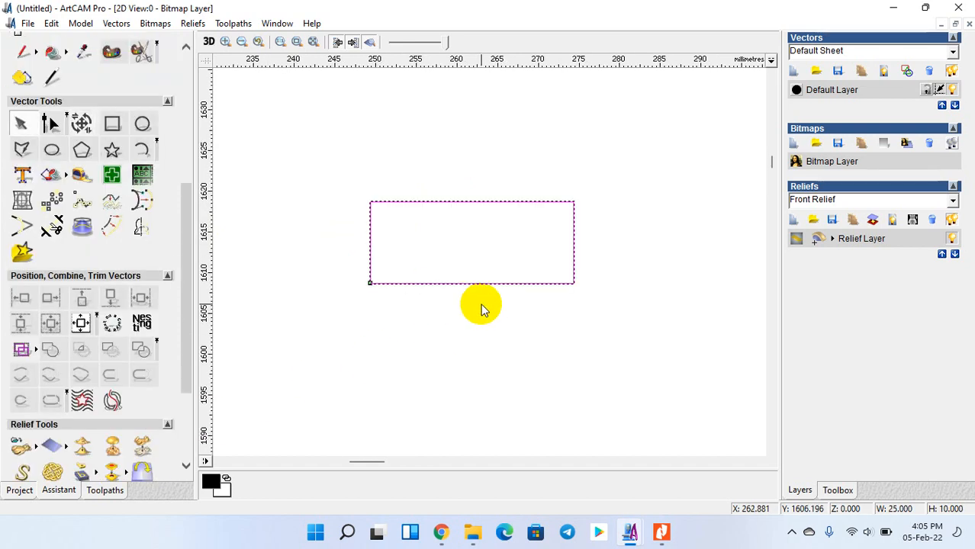
- Fillet the rectangle's upper right and lower left corners with a radius of 10 and deselect the shape
left_click(26, 222)
left_click(507, 203)
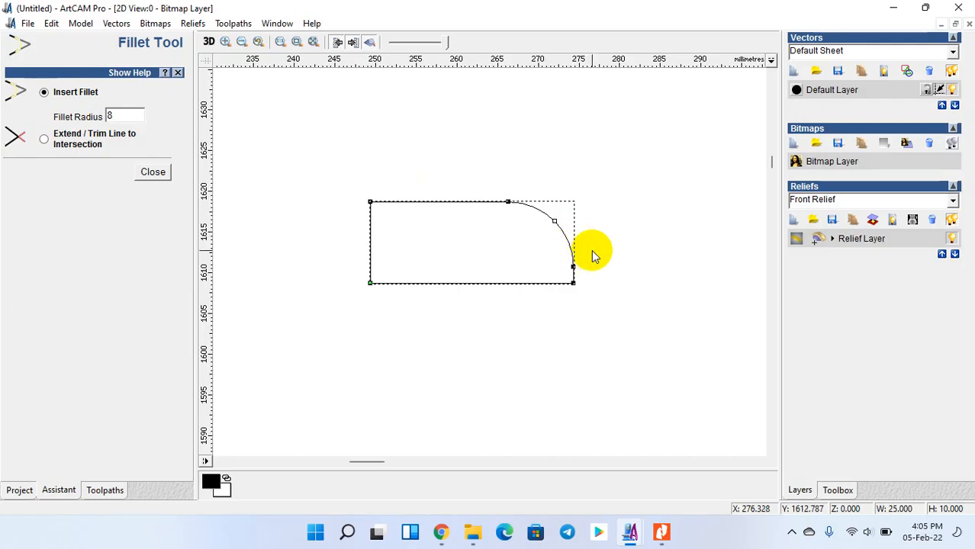
double_click(111, 117)
type("1")
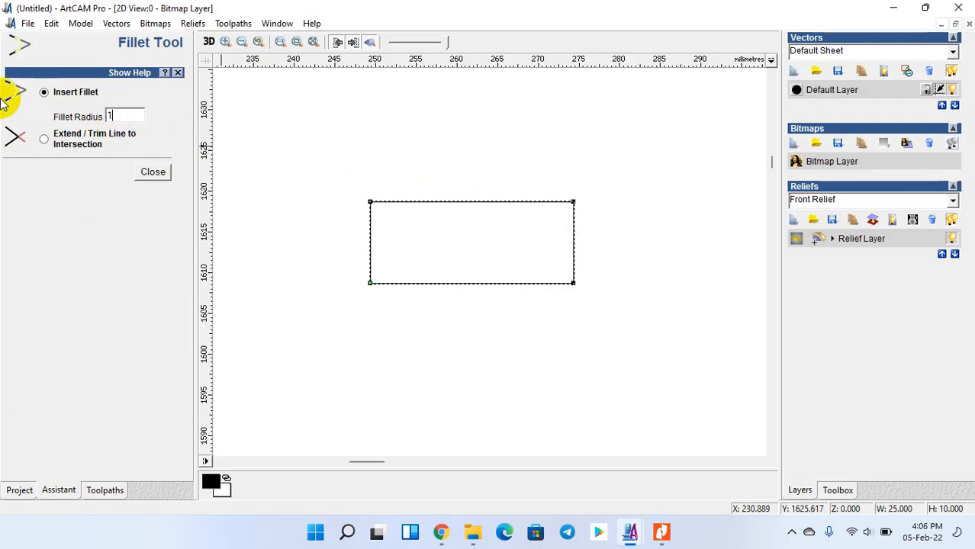
type("0")
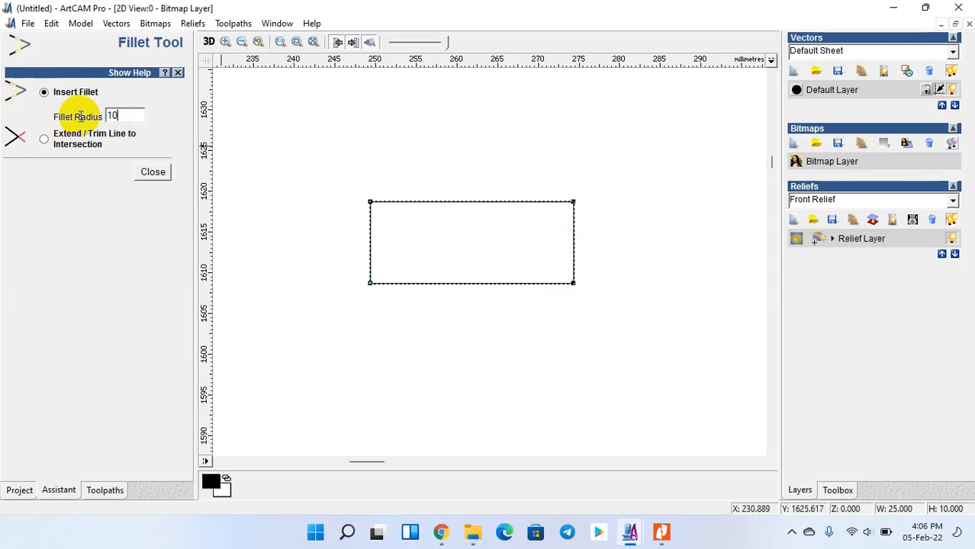
left_click(541, 204)
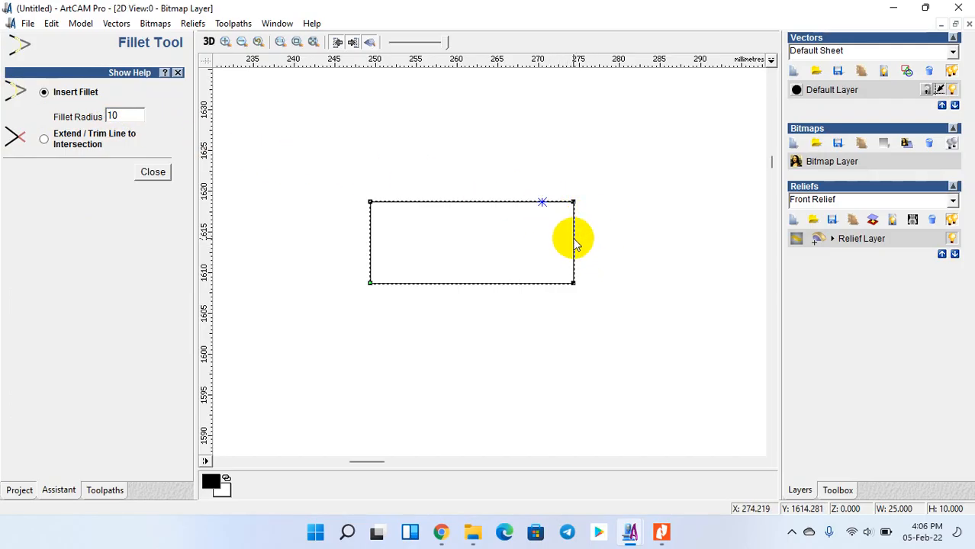
left_click(371, 251)
left_click(409, 284)
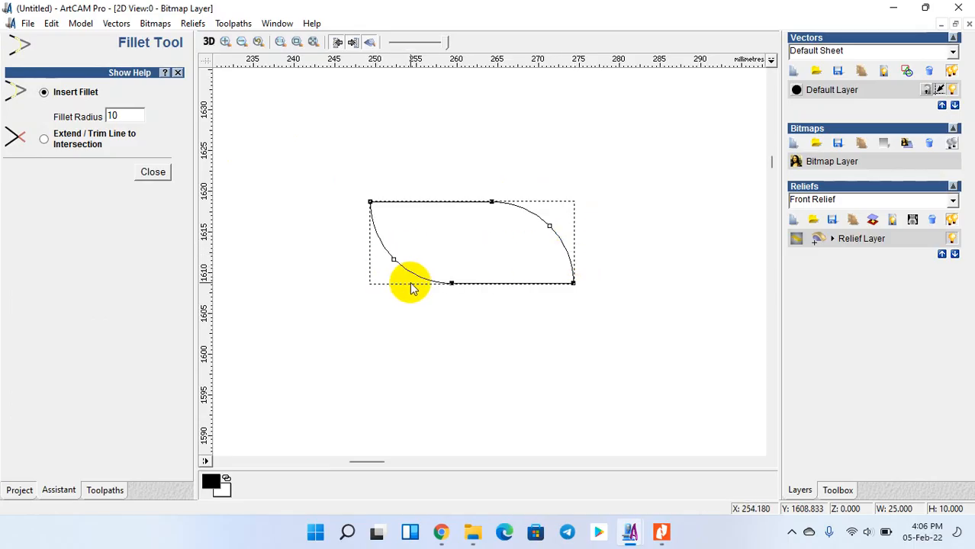
left_click(152, 172)
left_click(276, 213)
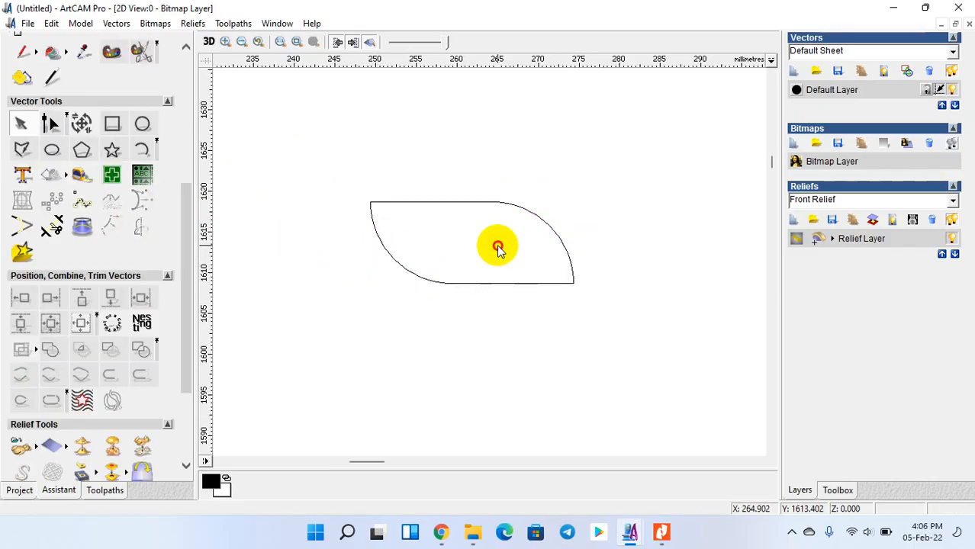
- Rotate the filleted shape by 45 degrees
left_click(494, 203)
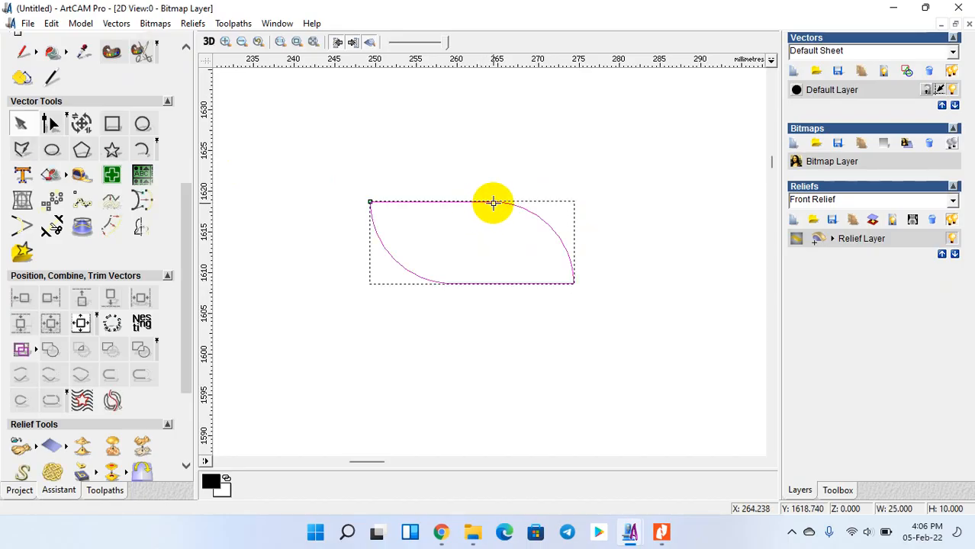
left_click(494, 203)
double_click(34, 295)
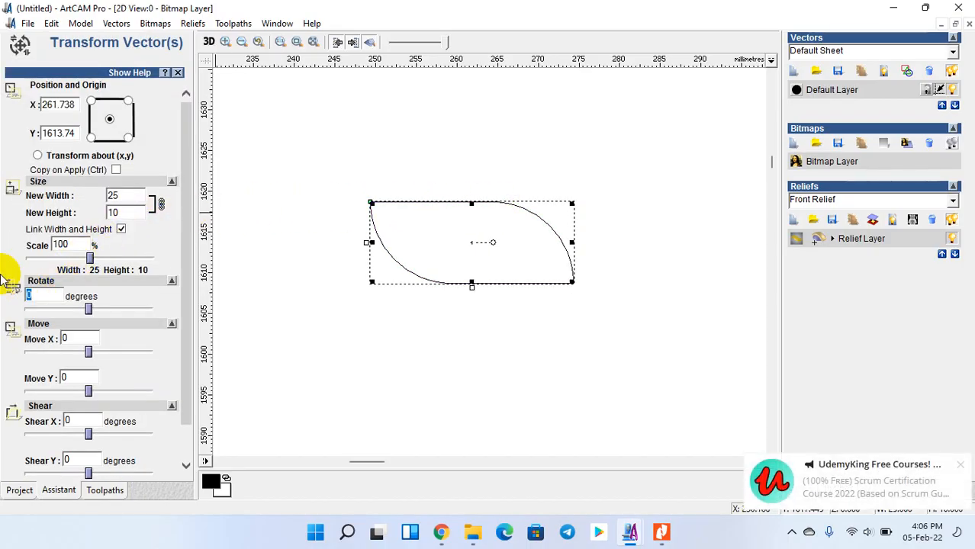
scroll(11, 282, "down", 2)
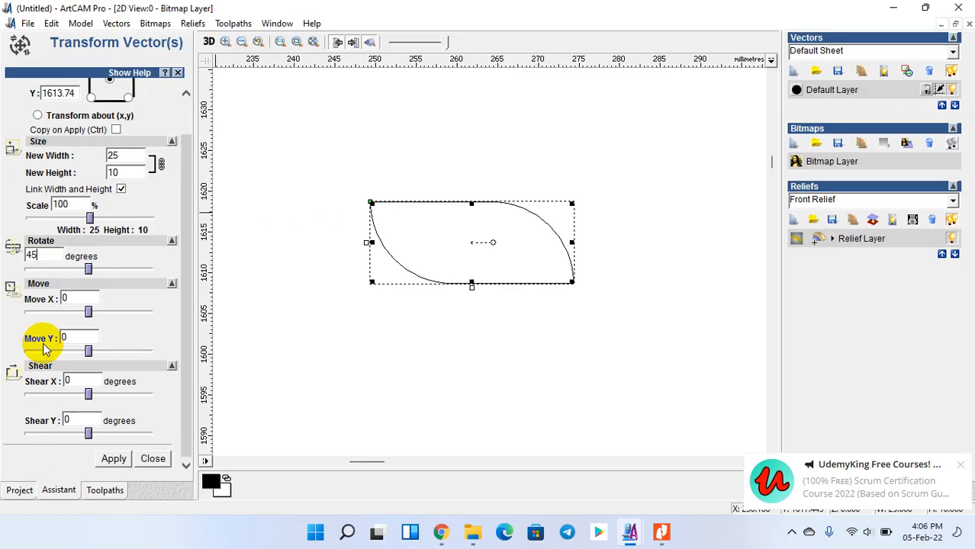
left_click(113, 458)
left_click(152, 458)
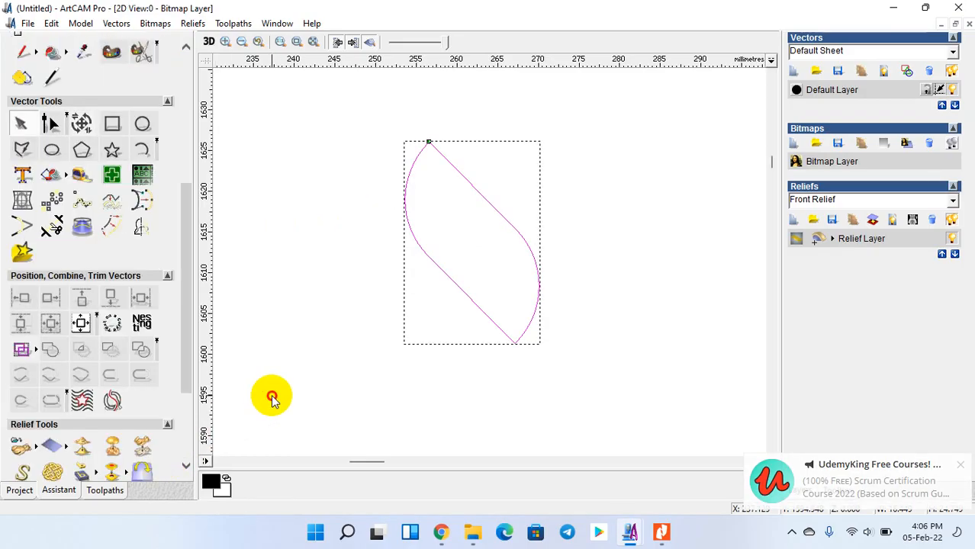
left_click(268, 397)
- Try a block copy of the rotated shape in 1 column and 20 rows with a Y gap of -10, and undo it
left_click(452, 279)
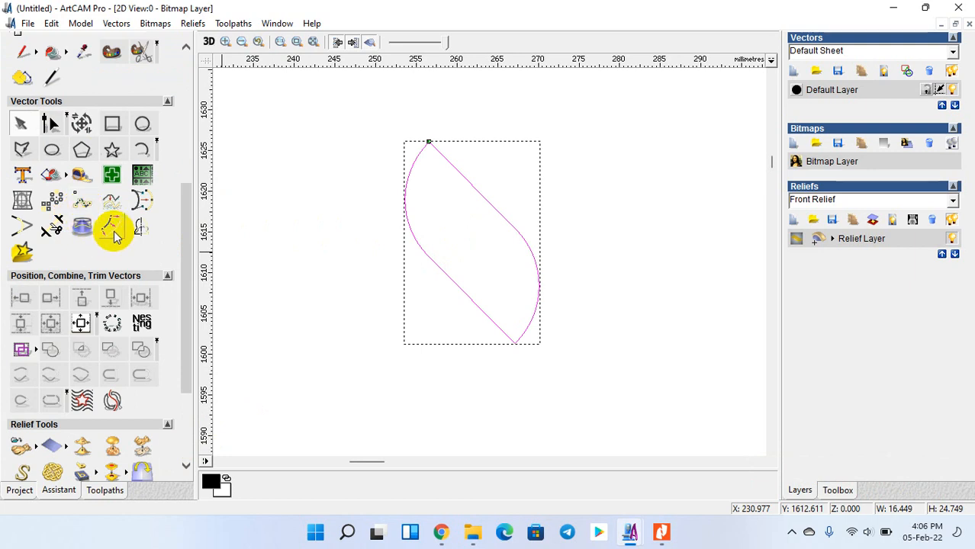
left_click(51, 201)
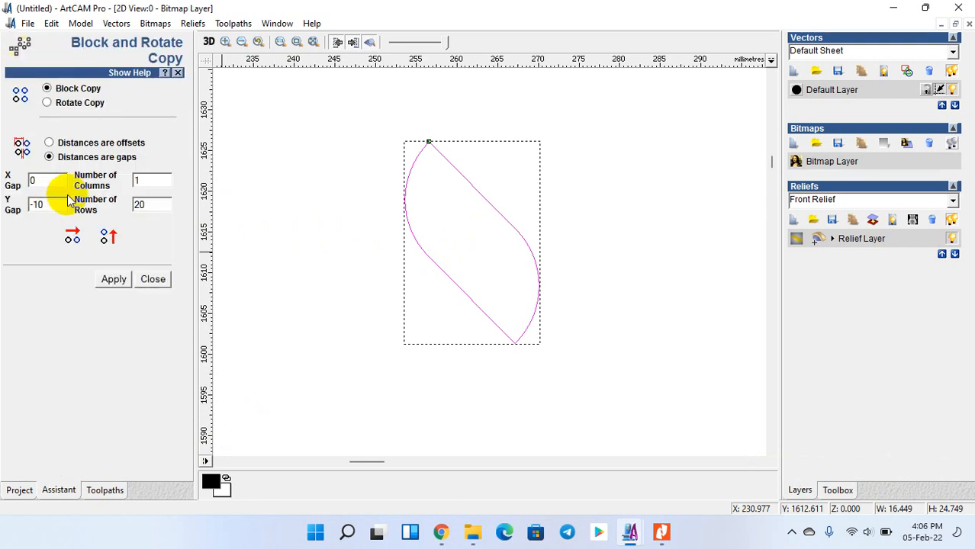
left_click(113, 279)
scroll(488, 190, "down", 3)
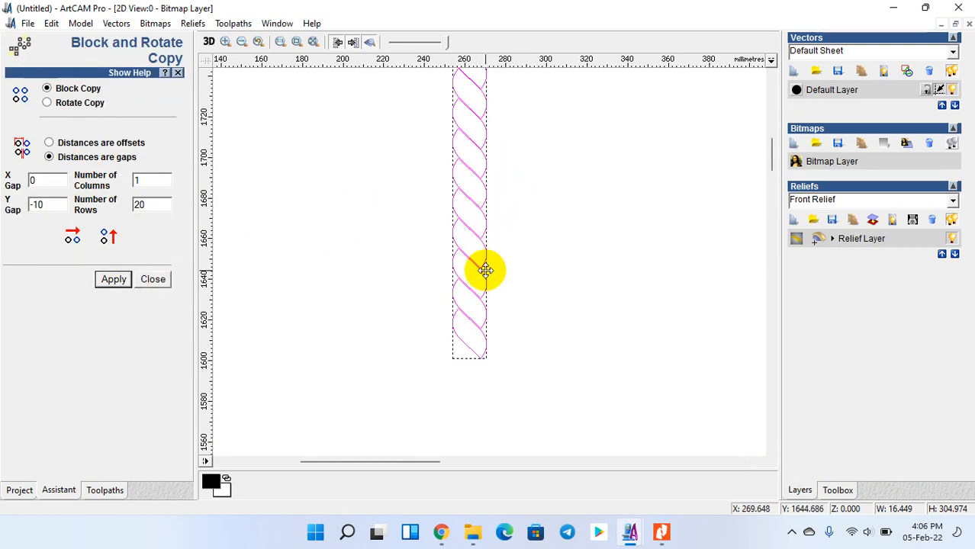
key("ctrl+z")
- Try block copies of the shape with Y gaps of -12 and again -10, undoing each one
scroll(488, 298, "up", 2)
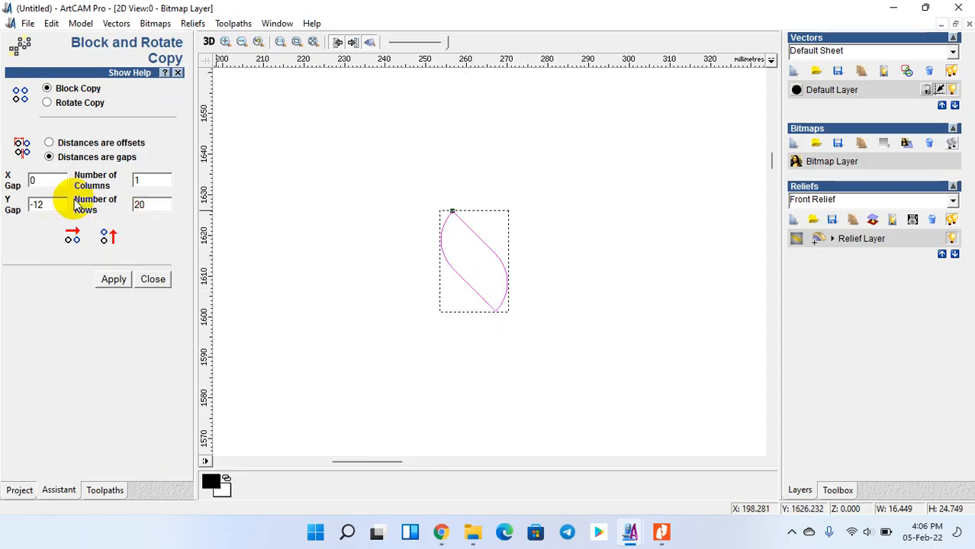
left_click(112, 280)
key("ctrl+z")
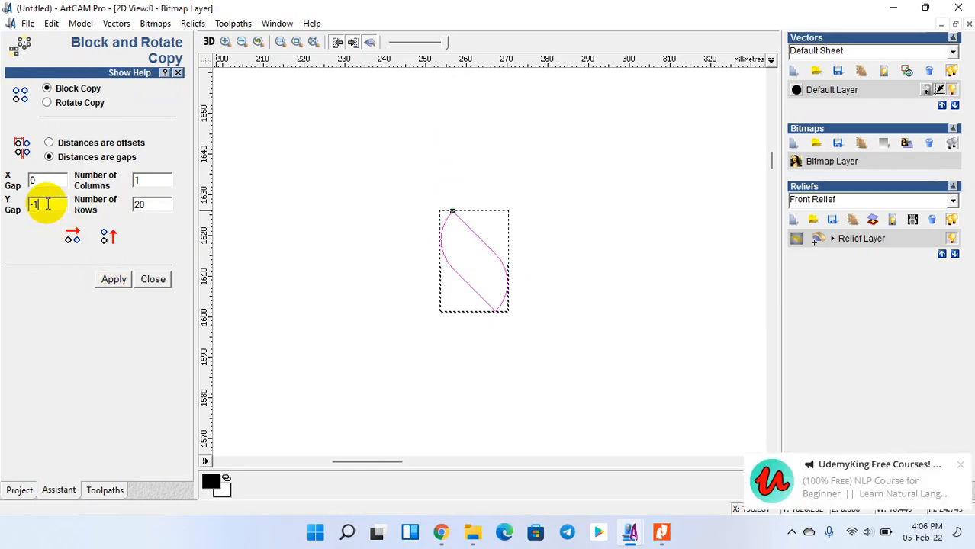
left_click(113, 279)
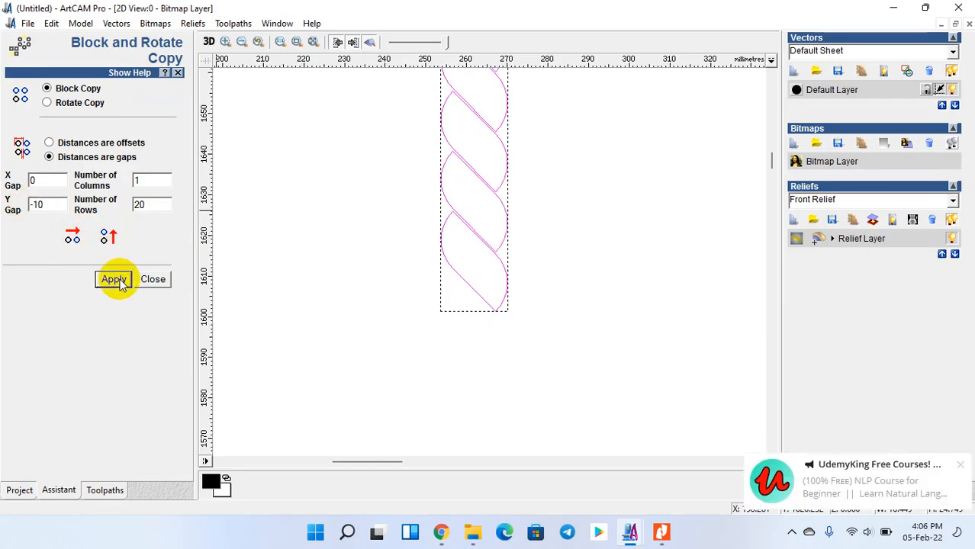
key("ctrl+z")
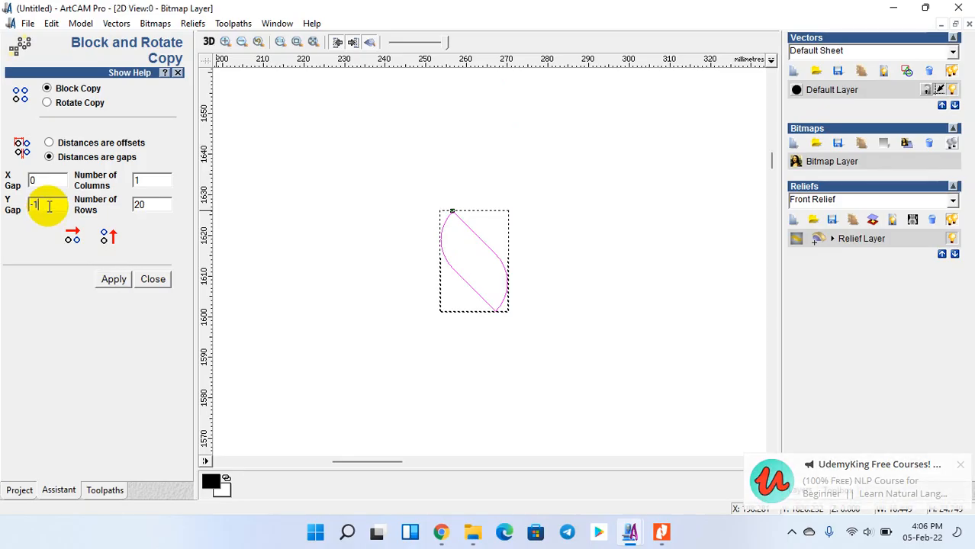
- Block copy the shape into a rope column of 1 column and 20 rows with a Y gap of -10.5
left_click(114, 280)
scroll(480, 229, "up", 1)
scroll(486, 217, "down", 5)
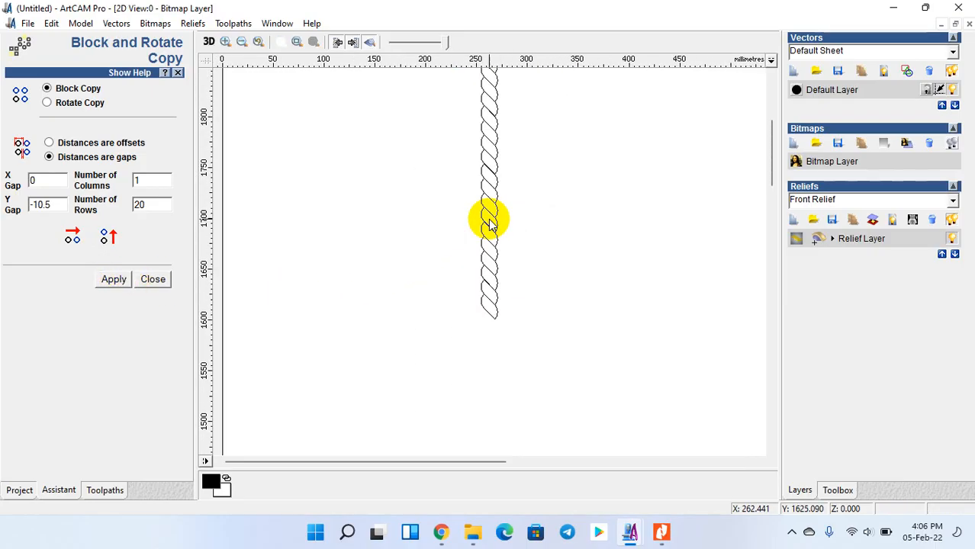
- Select all the rope vectors and move the column into the model's upper left area at about X 290
left_click_drag(321, 120, 425, 279)
left_click(483, 259)
scroll(444, 208, "up", 1)
scroll(444, 209, "up", 2)
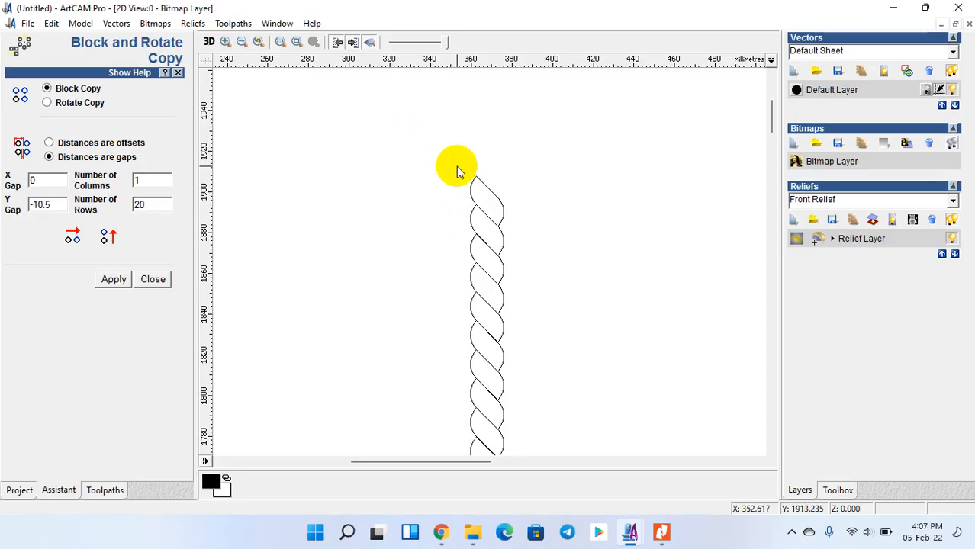
left_click(492, 222)
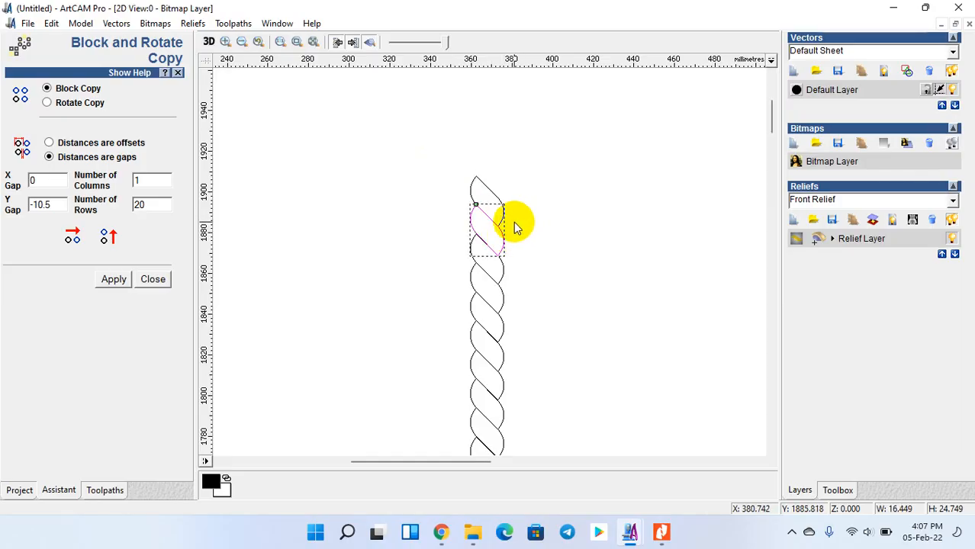
scroll(468, 226, "up", 1)
scroll(496, 260, "down", 3)
scroll(556, 282, "down", 1)
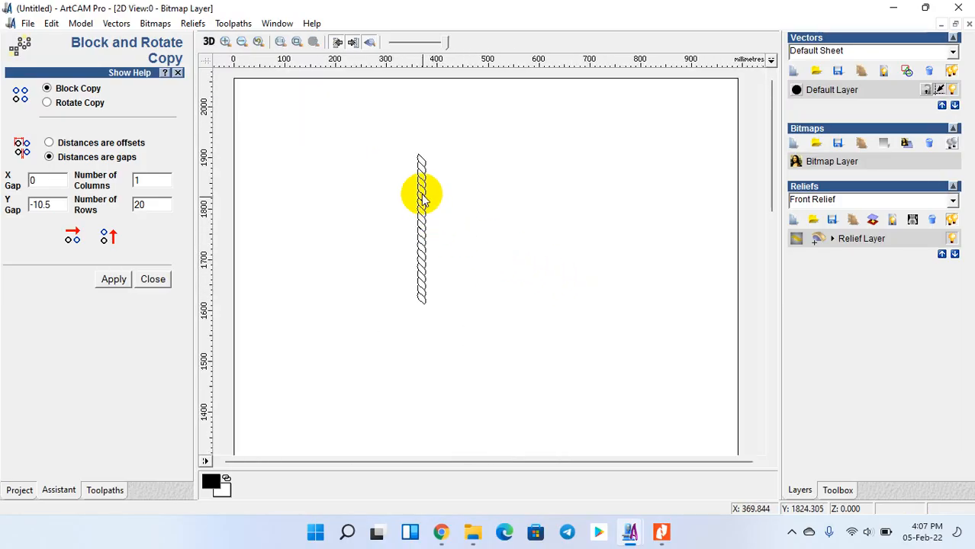
left_click_drag(398, 124, 378, 246)
- Open the Shape Editor for the selected rope vectors and set the round profile's angle to 90 and start height to 2
right_click(384, 250)
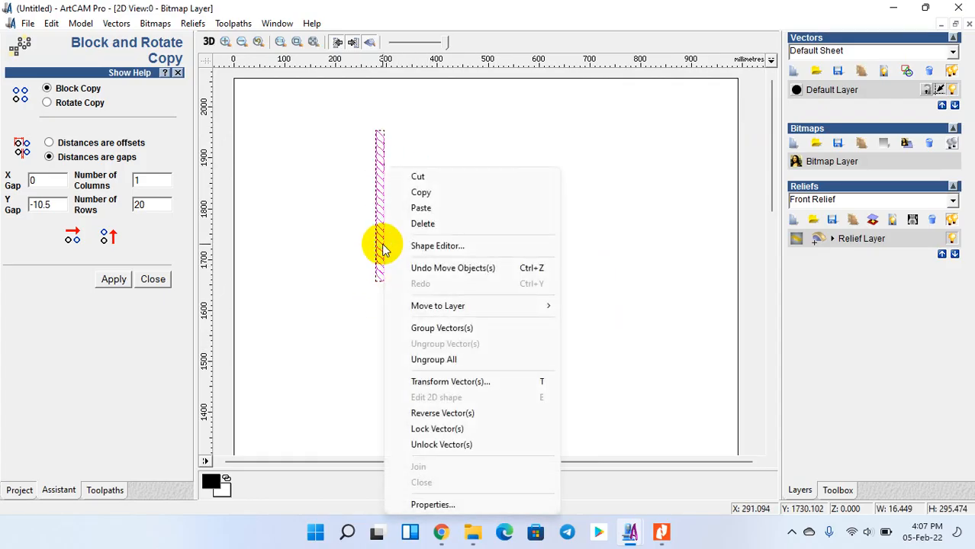
left_click(427, 246)
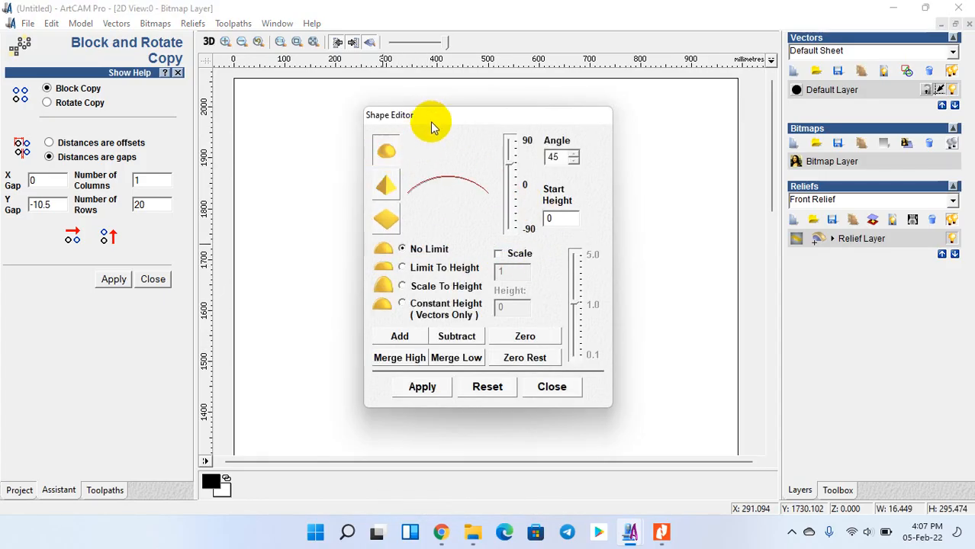
left_click_drag(430, 122, 614, 127)
left_click_drag(690, 170, 689, 147)
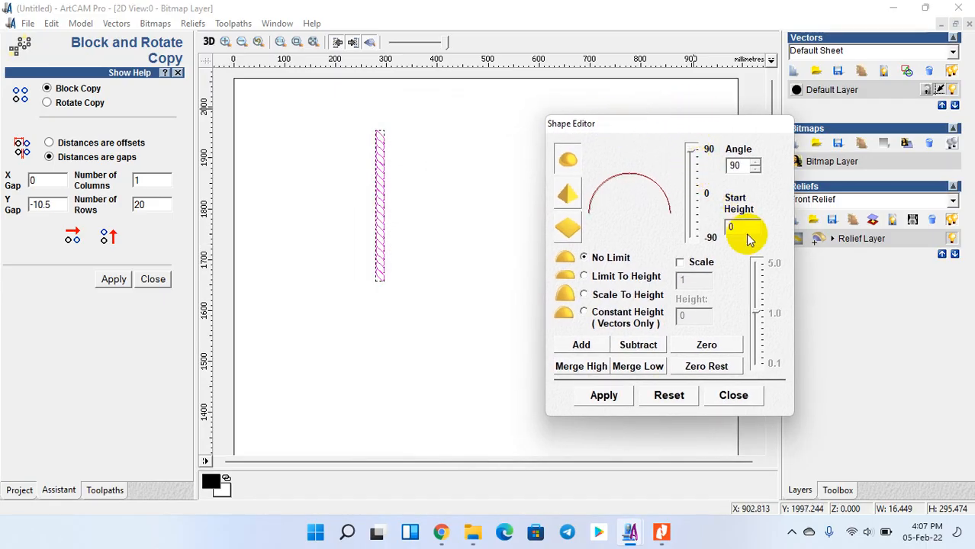
left_click(740, 227)
type("2")
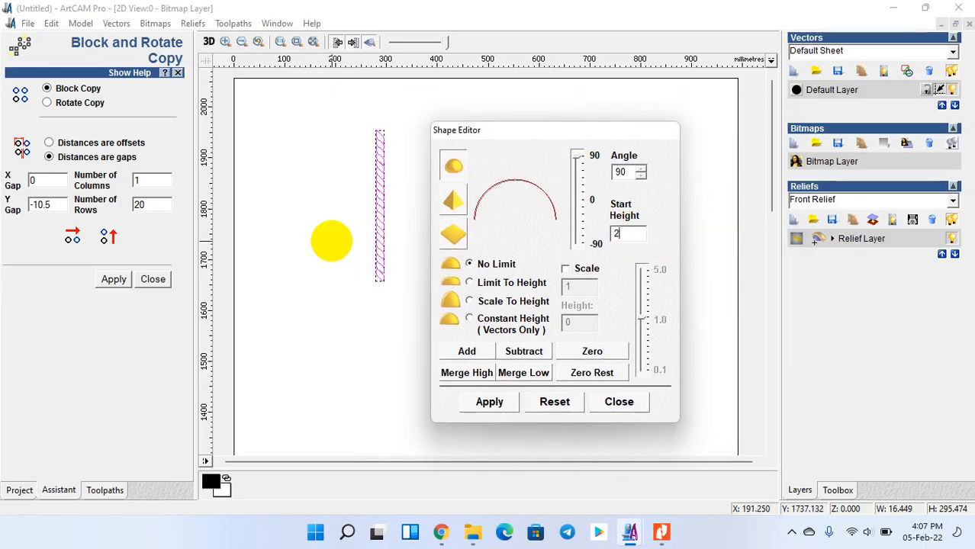
- Limit the rope shape with Scale To Height, add it to the relief, and close the Shape Editor
left_click(470, 301)
left_click(581, 323)
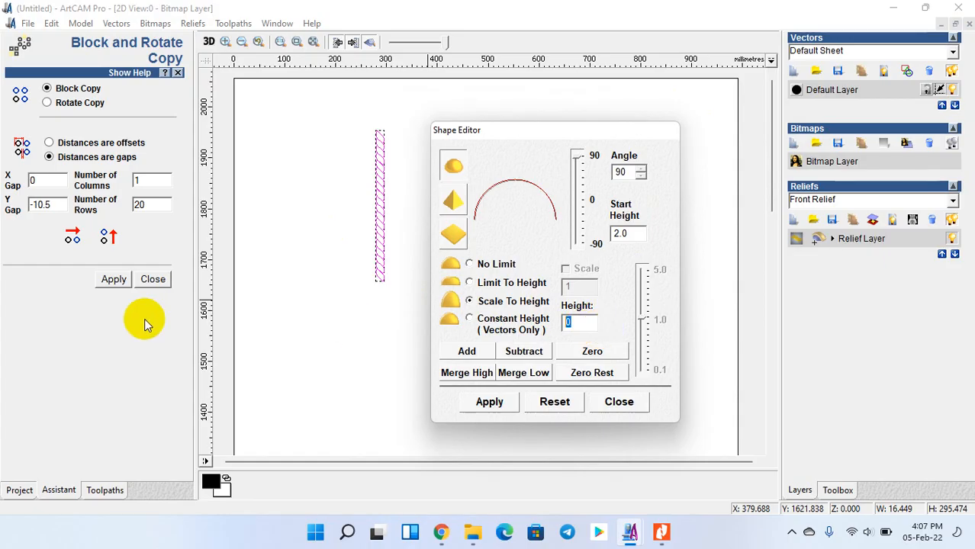
left_click(466, 354)
left_click(593, 397)
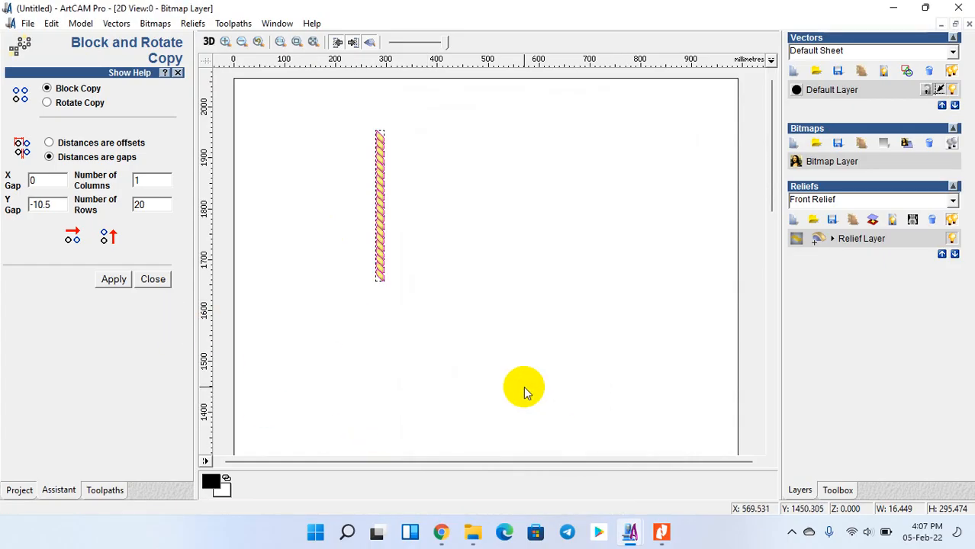
- Inspect the rope relief in the 3D view from above and at an angle with the zero plane hidden
left_click(209, 42)
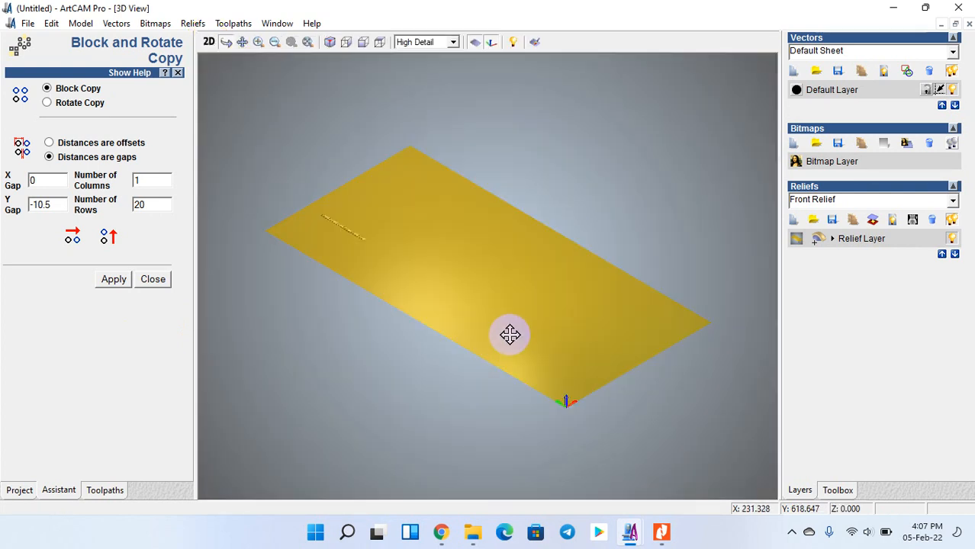
left_click(379, 43)
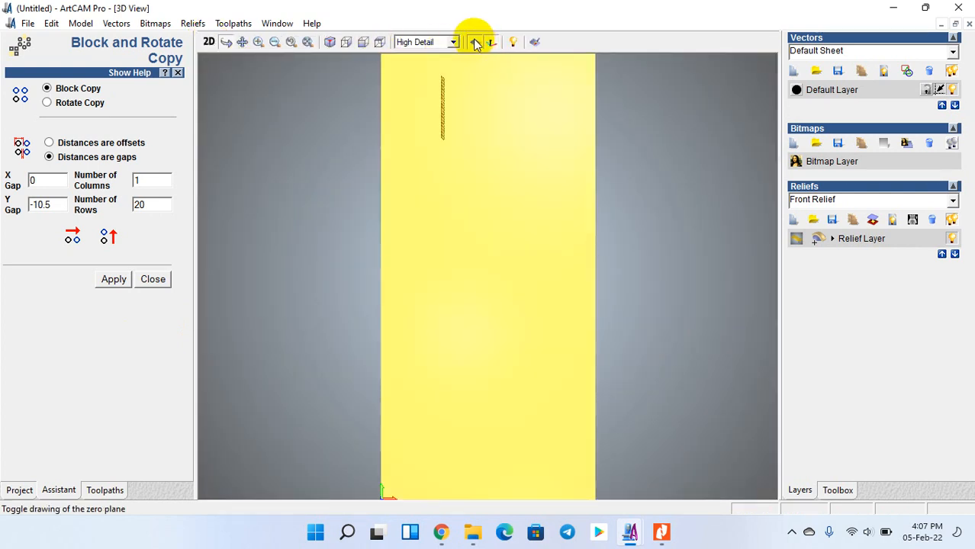
left_click(474, 42)
left_click(258, 45)
left_click_drag(433, 83, 462, 125)
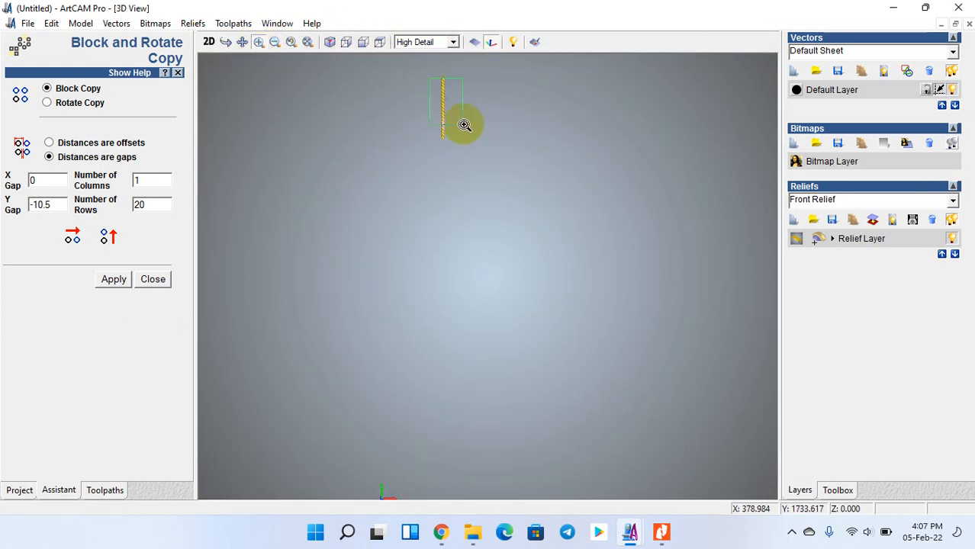
left_click_drag(522, 308, 404, 470)
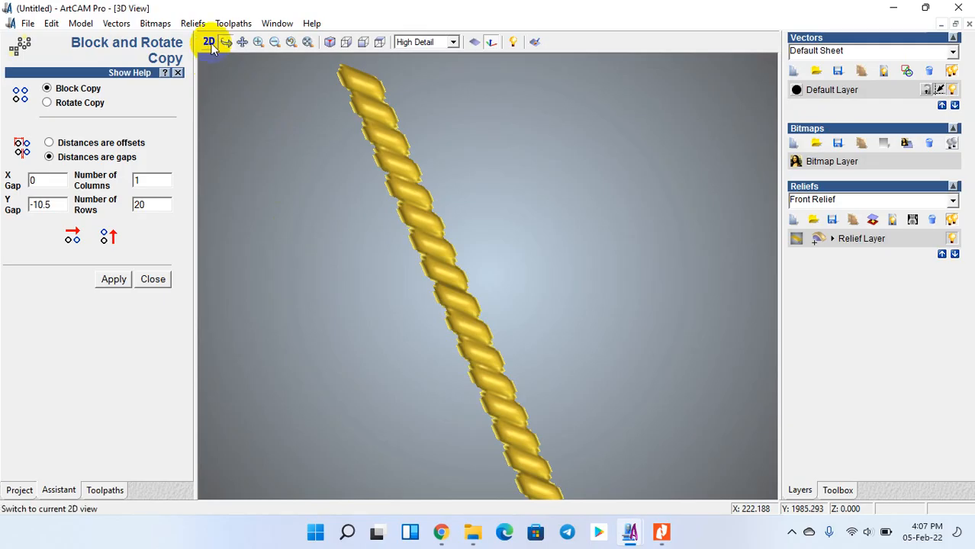
scroll(380, 236, "down", 3)
left_click_drag(422, 314, 390, 327)
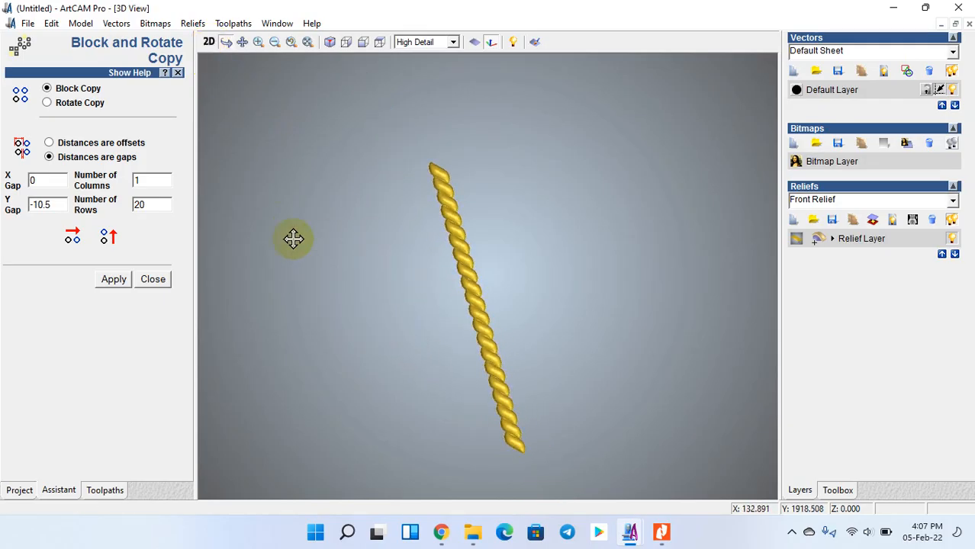
left_click(208, 42)
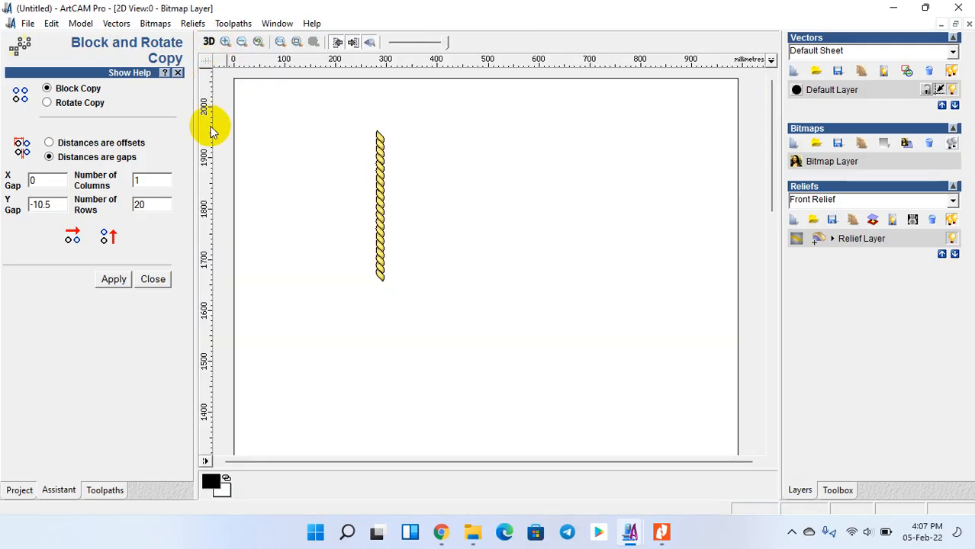
- Close the block copy settings and save the rope relief layer on the Desktop as "rope 02"
scroll(359, 204, "up", 2)
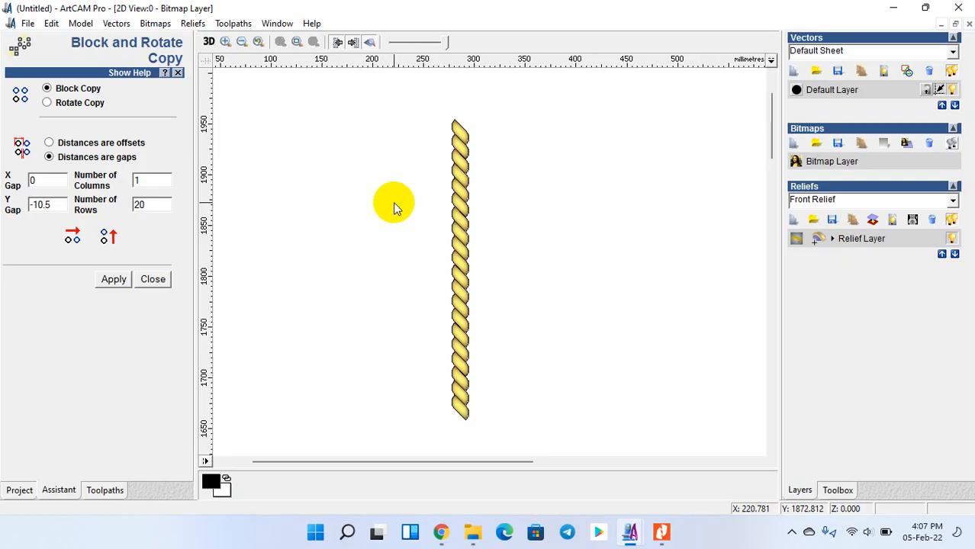
left_click(152, 279)
left_click(196, 23)
left_click(243, 52)
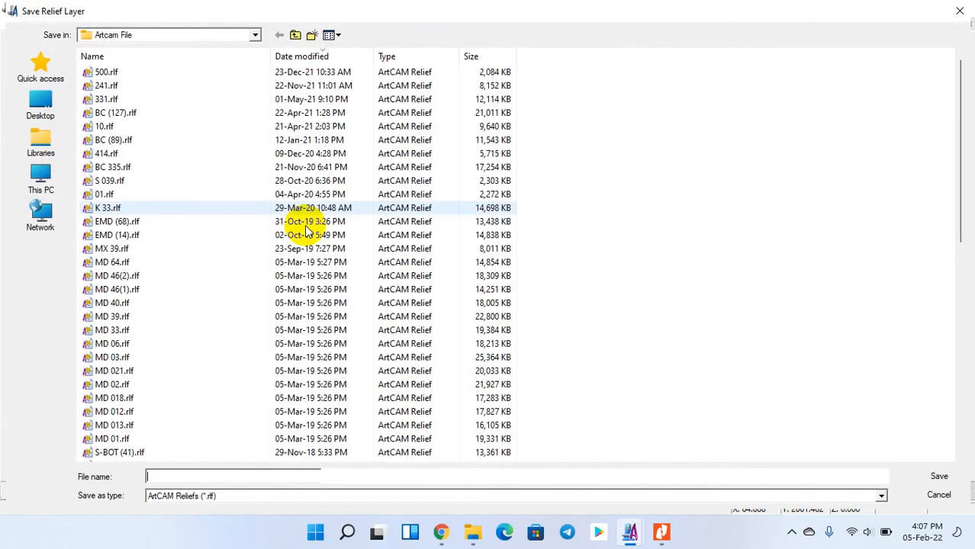
left_click(40, 107)
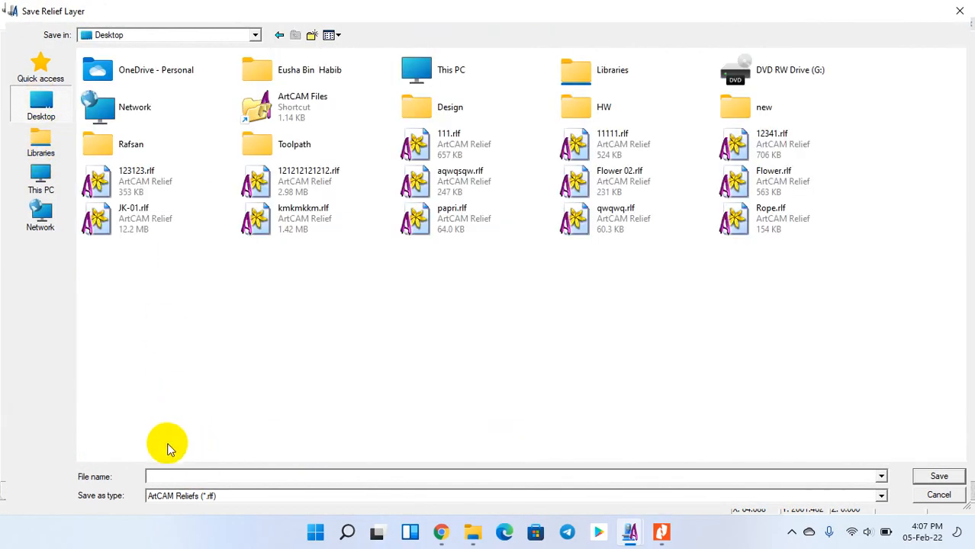
type("rope")
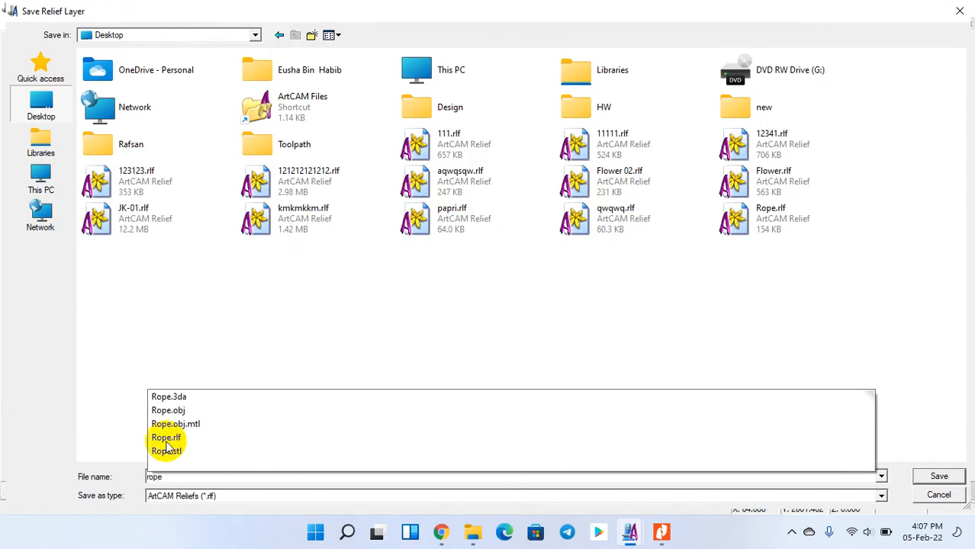
key("Return")
left_click(584, 265)
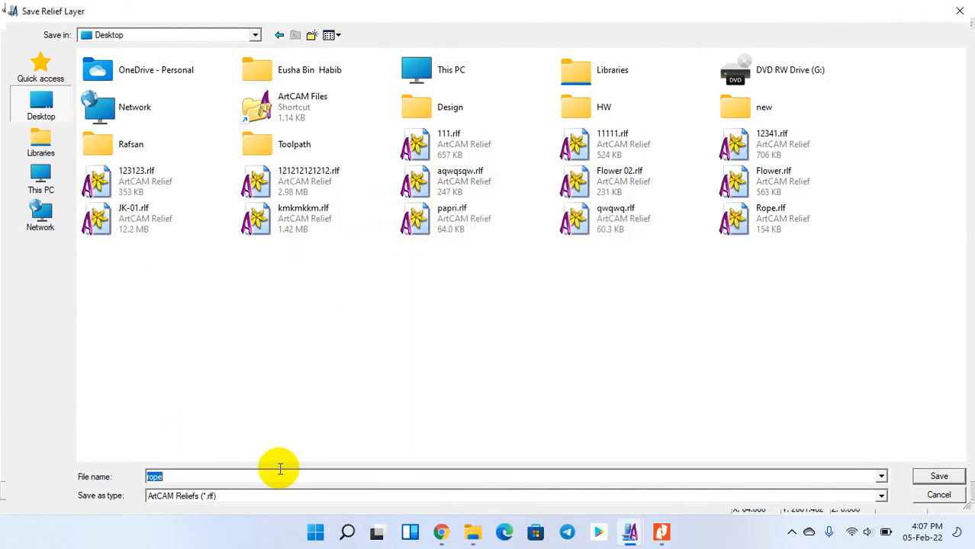
left_click(250, 477)
type("02")
key("Return")
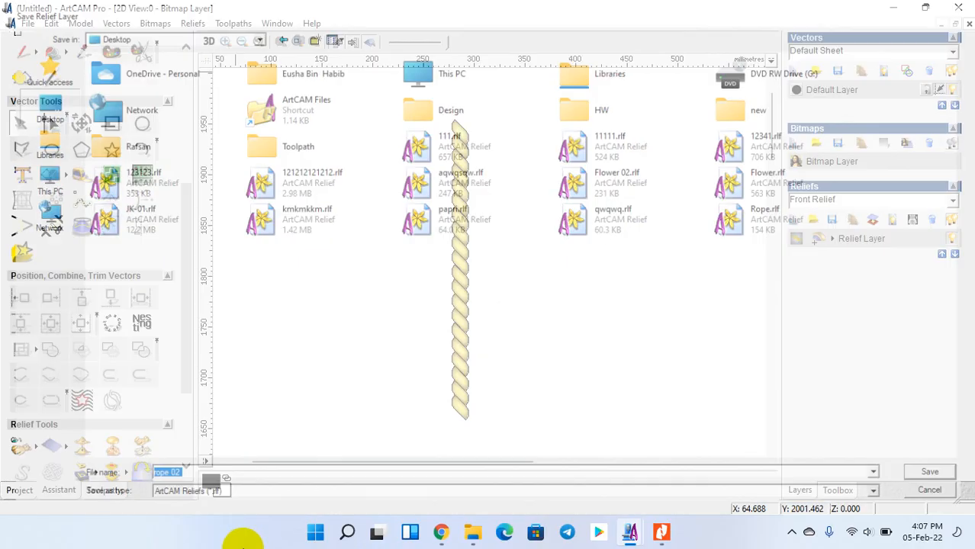
- Reset the relief and move all the rope vectors outside the model's left edge to about X -170
left_click(51, 440)
left_click(315, 329)
scroll(315, 328, "down", 2)
left_click_drag(413, 95, 481, 204)
left_click_drag(434, 162, 317, 228)
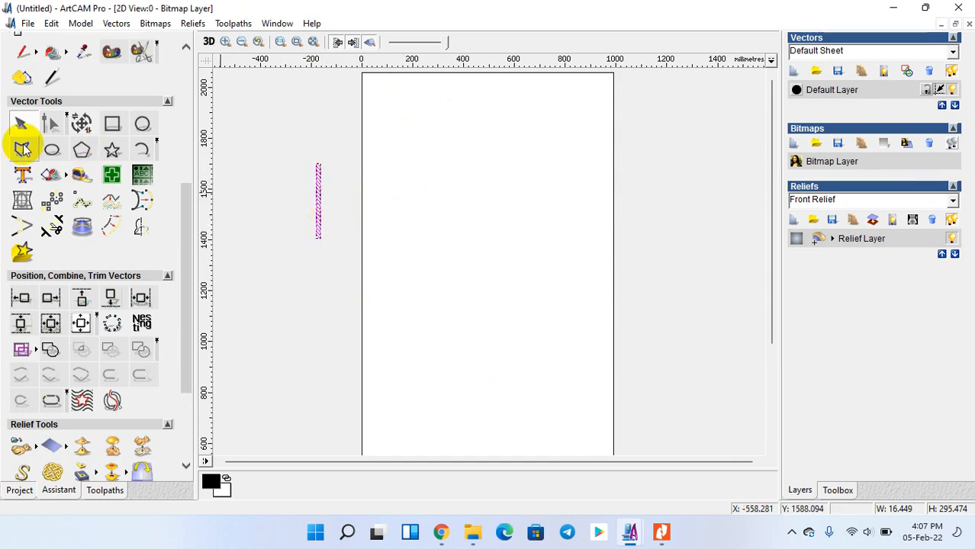
- Load the saved rope 02 relief from the Desktop as 3D clipart and rotate it by 90 degrees
left_click(21, 448)
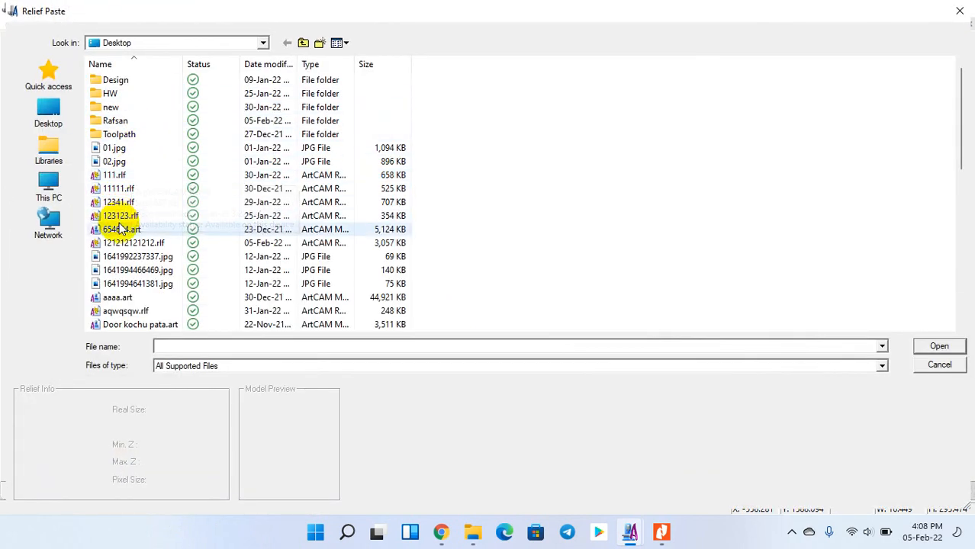
left_click(120, 229)
scroll(120, 229, "down", 5)
double_click(118, 204)
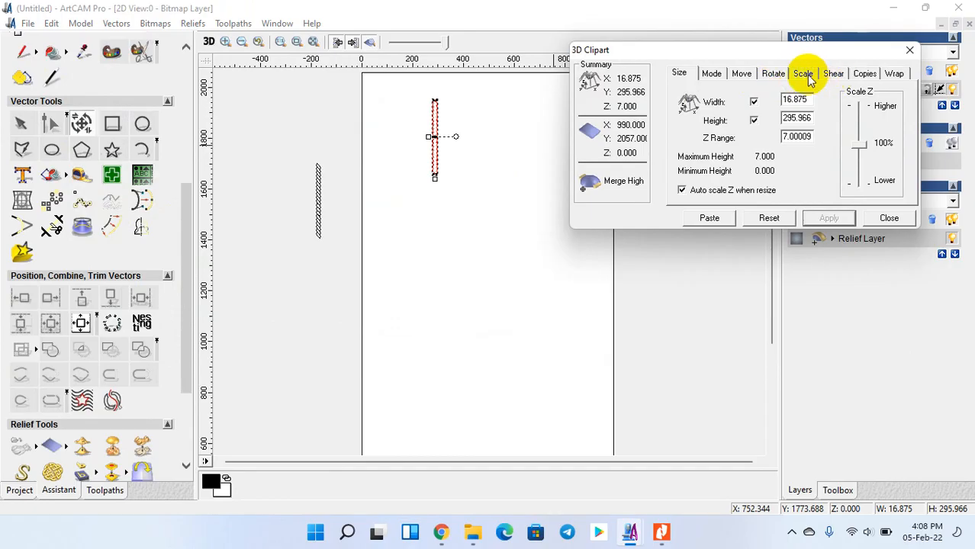
left_click(773, 73)
double_click(793, 108)
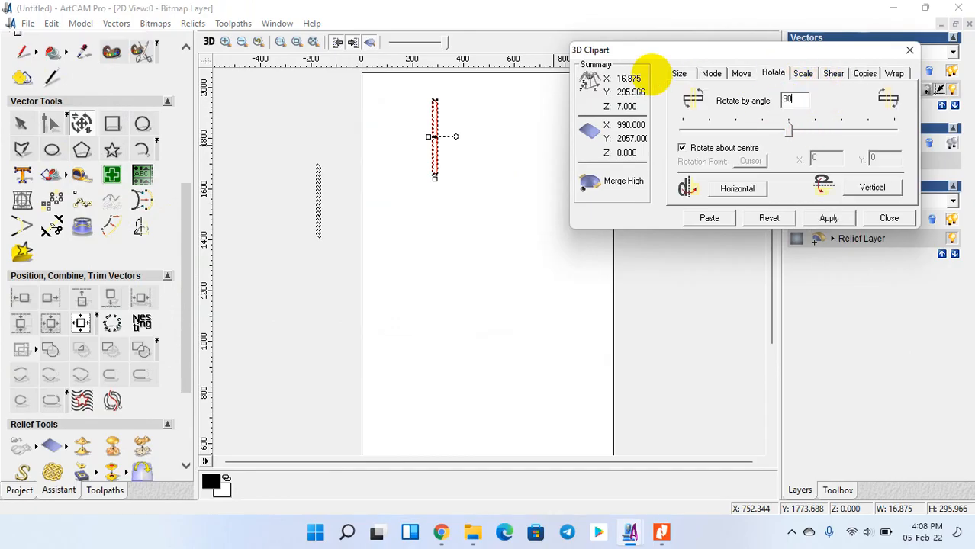
left_click(830, 219)
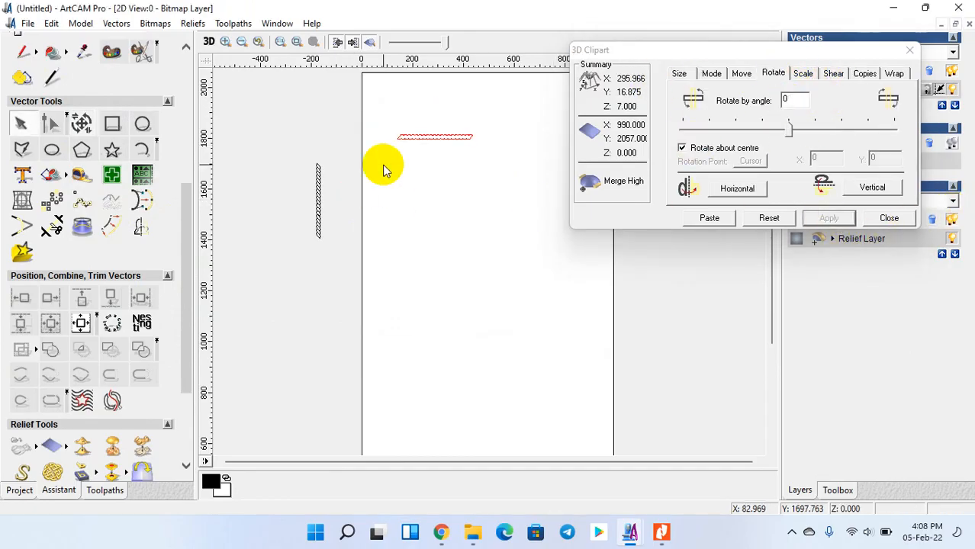
- Move the horizontal rope clipart to about X 440, Y 1800, paste it into the relief, and close the 3D Clipart settings
left_click_drag(439, 139, 501, 149)
scroll(466, 213, "up", 4)
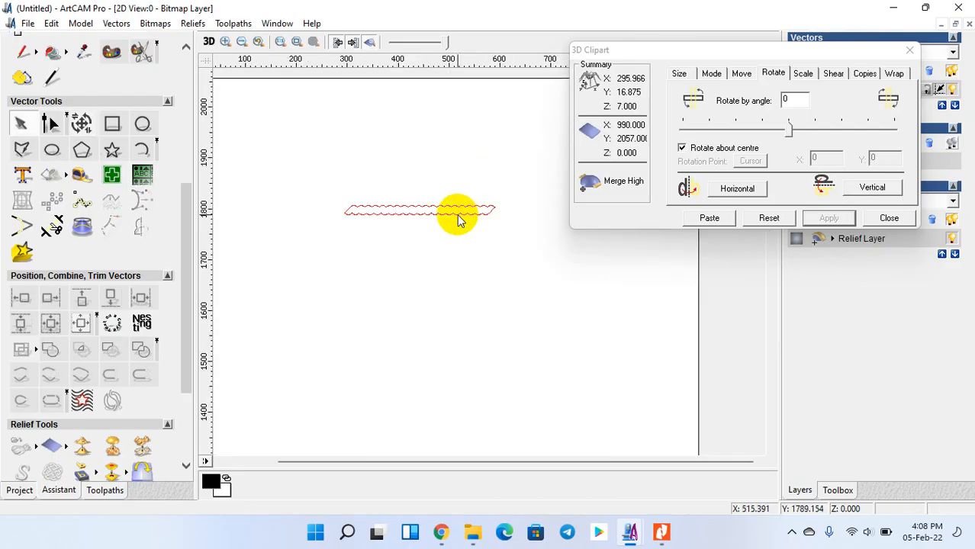
left_click(708, 221)
left_click(891, 218)
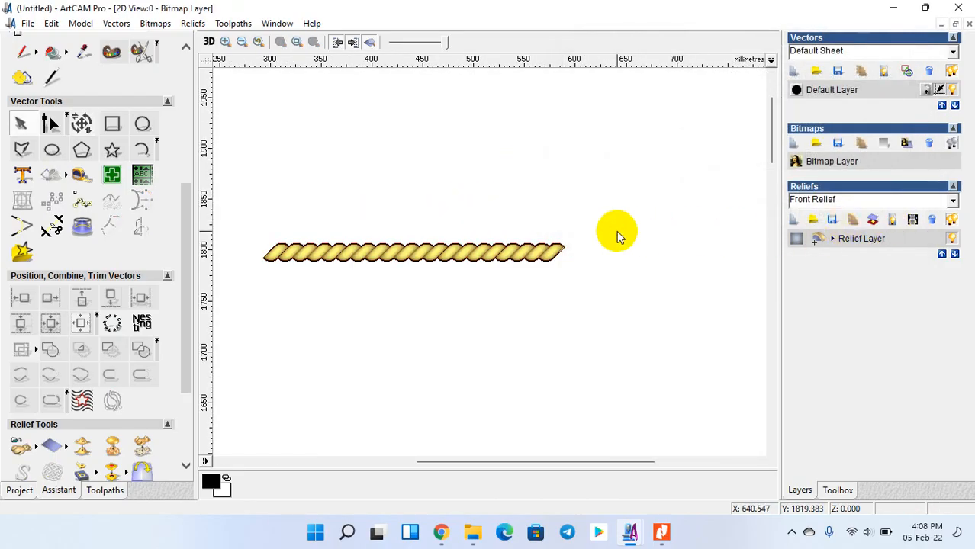
- Create a rectangle about 174 mm wide and 16.875 mm high over the rope, starting just inside its slanted left end
left_click(441, 242)
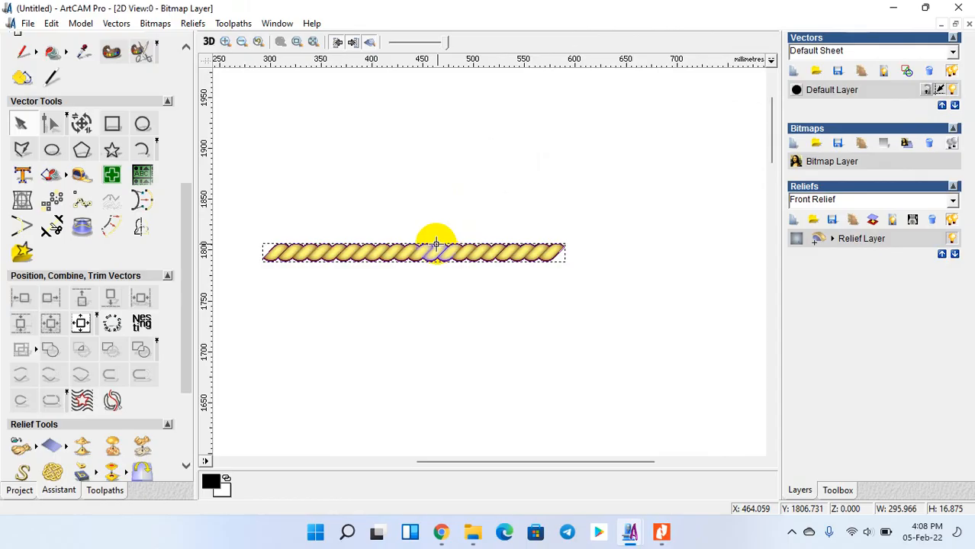
scroll(344, 241, "up", 2)
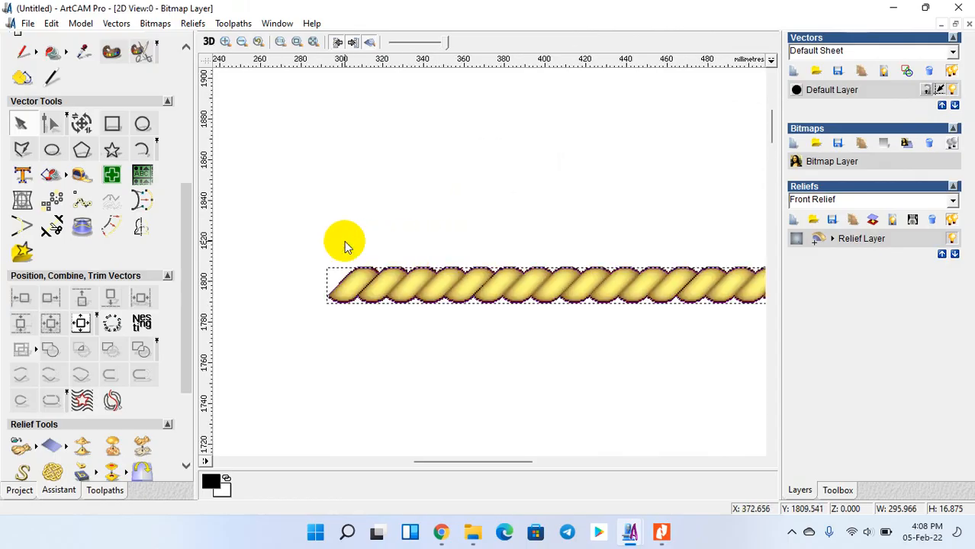
left_click(113, 123)
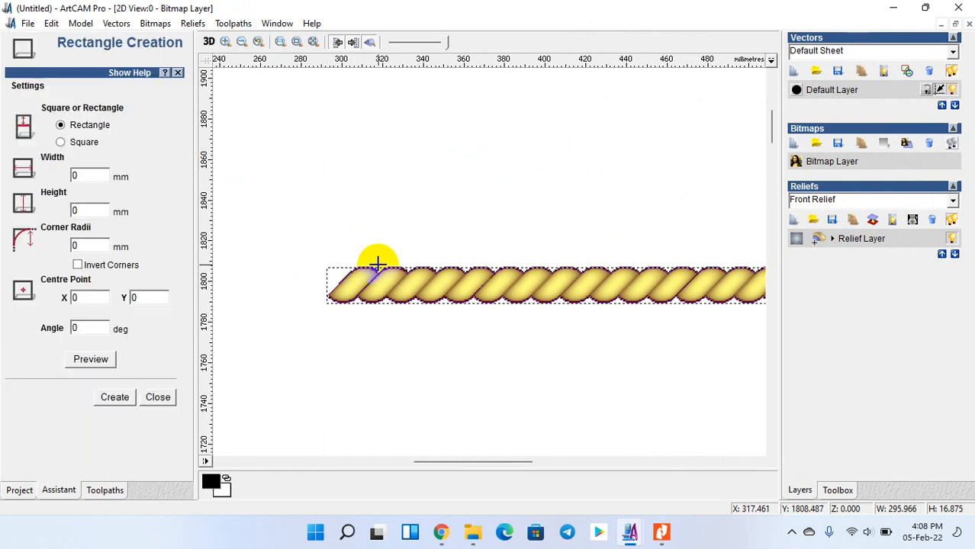
left_click_drag(354, 267, 709, 303)
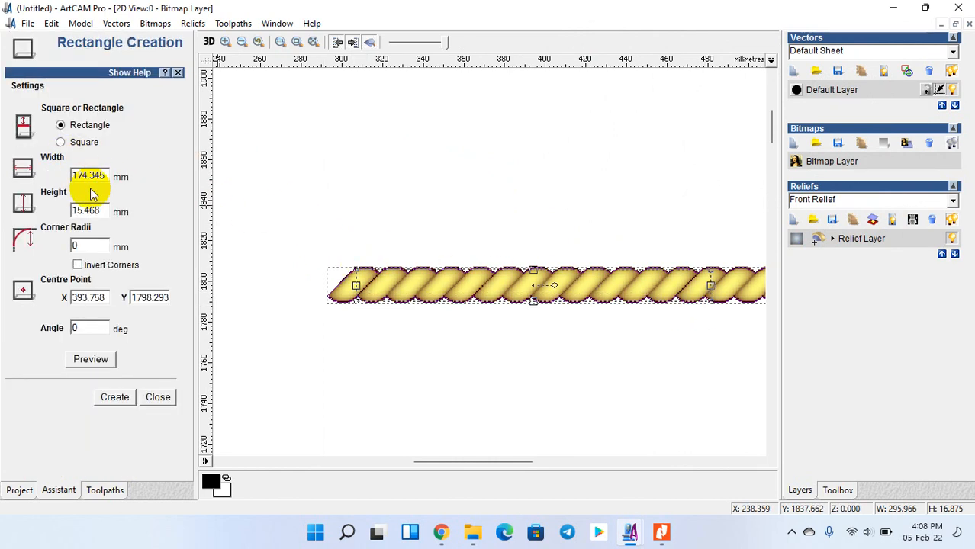
double_click(84, 210)
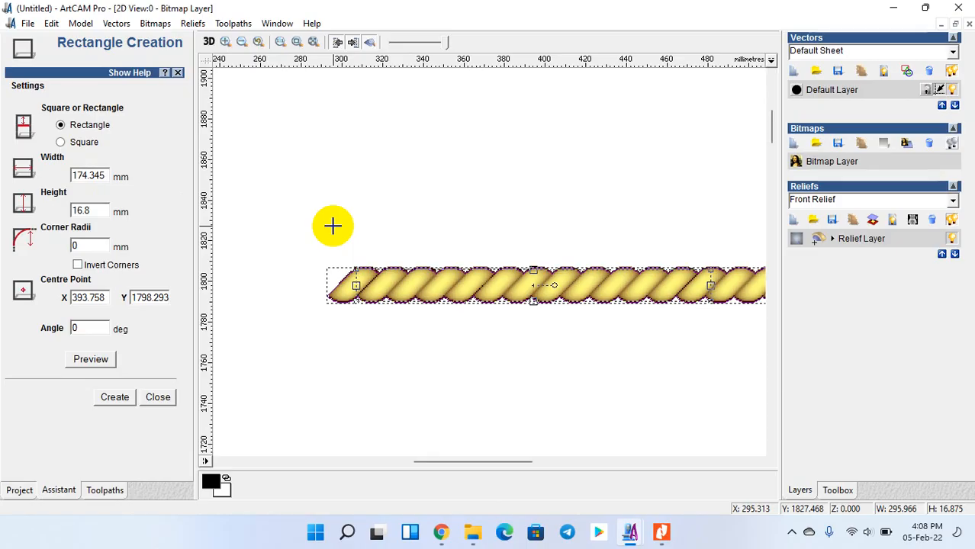
left_click(114, 397)
left_click(161, 397)
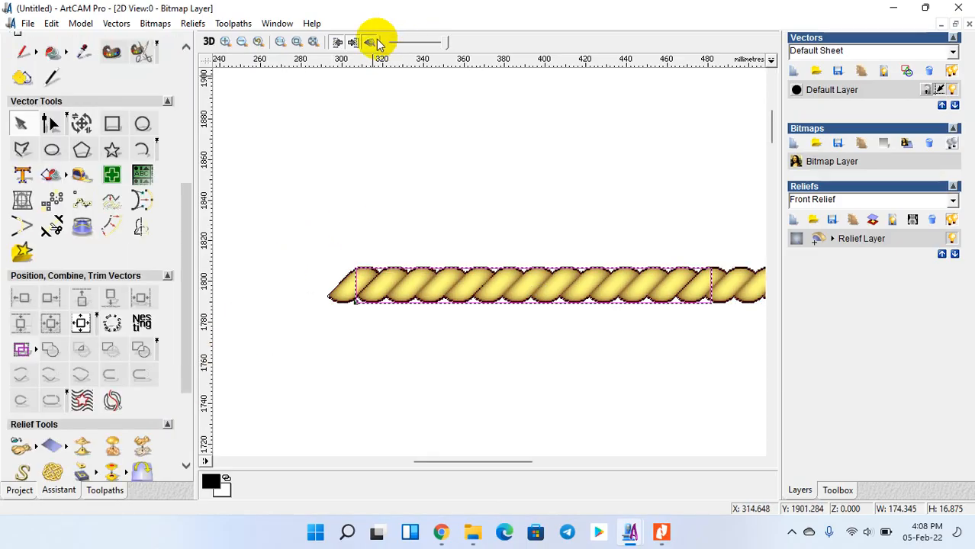
- Hide the relief preview in the 2D view and select only the rectangle overlapping the rope outline
left_click(354, 42)
scroll(373, 294, "up", 2)
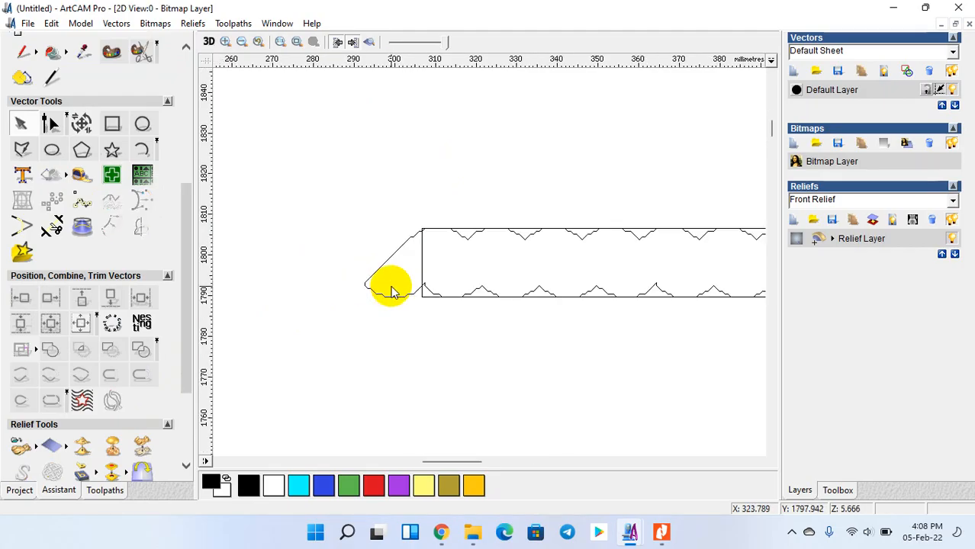
left_click(420, 256)
left_click(401, 248, "shift")
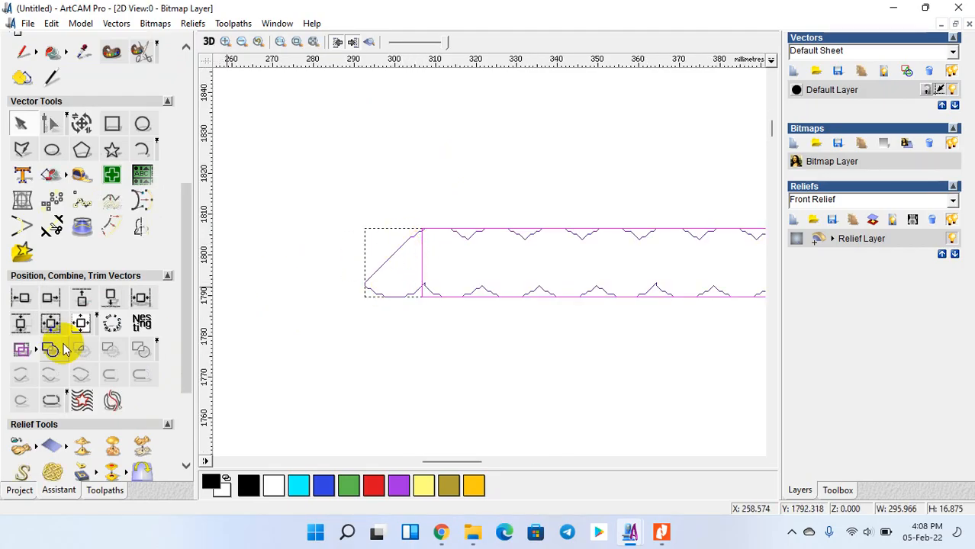
left_click(454, 264)
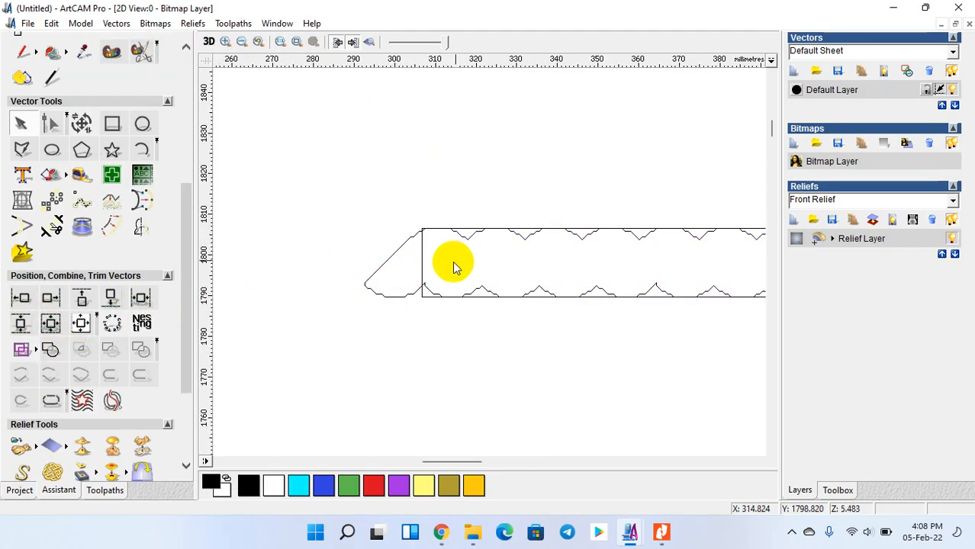
left_click(425, 264)
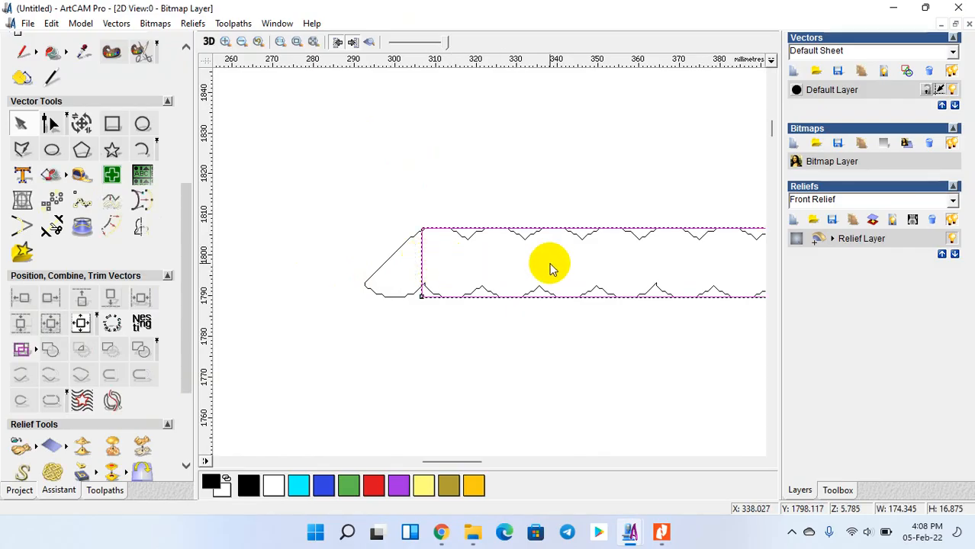
- Node-edit the rectangle, shifting its two right-end nodes toward the rope's far end for a width of about 267 mm
scroll(561, 265, "down", 2)
scroll(561, 264, "down", 3)
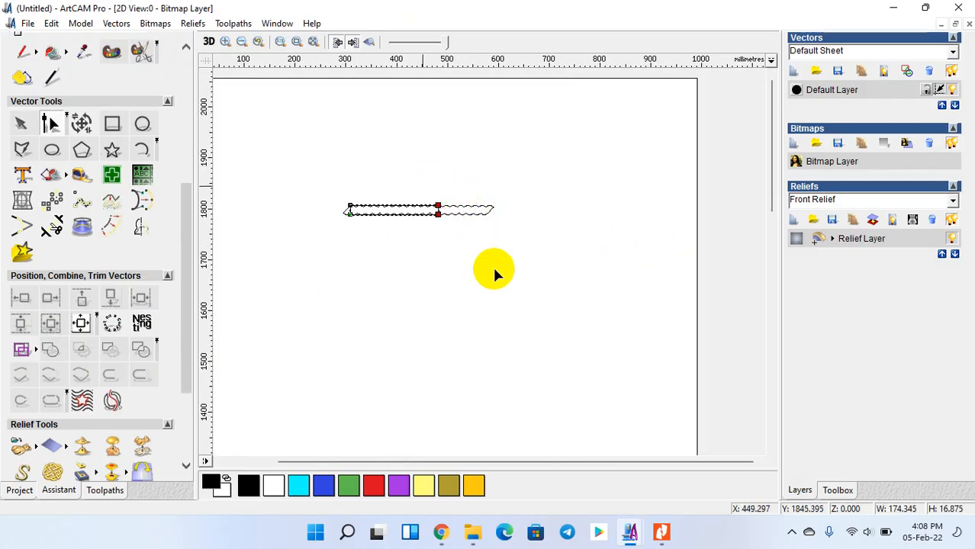
key("Right")
key("Right")
key("Right")
key("Right")
key("Right")
key("Right")
key("Right")
key("Right")
key("Right")
key("Right")
key("Right")
key("Right")
key("Right")
key("Right")
key("Right")
key("Right")
key("Right")
key("Right")
key("Right")
key("Right")
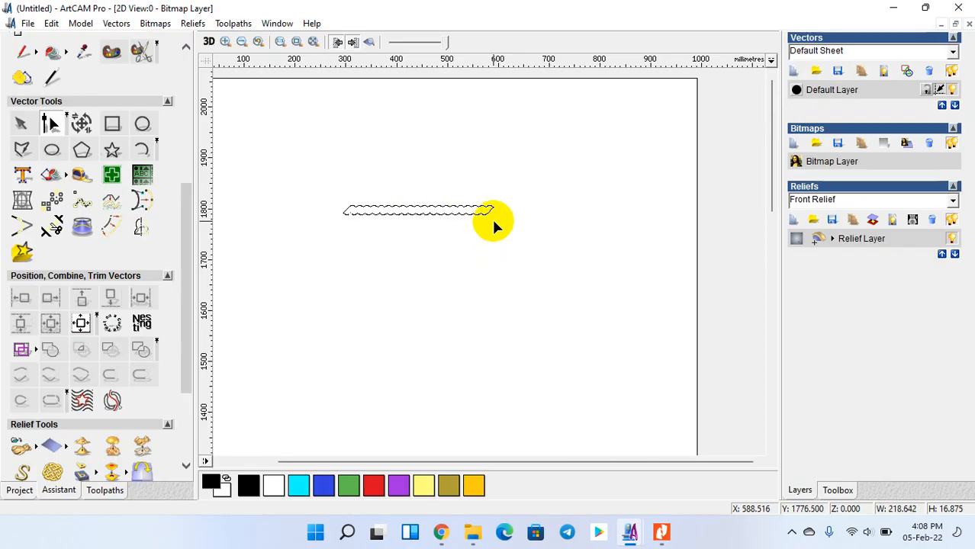
scroll(493, 210, "up", 7)
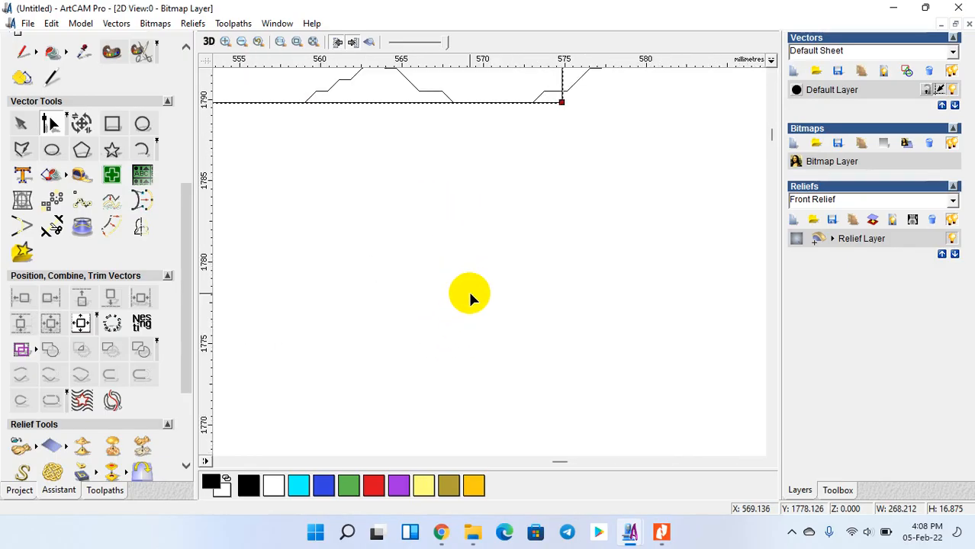
key("Left")
key("Left")
key("Left")
key("Left")
key("Left")
key("Left")
key("Left")
key("Left")
key("Left")
key("Left")
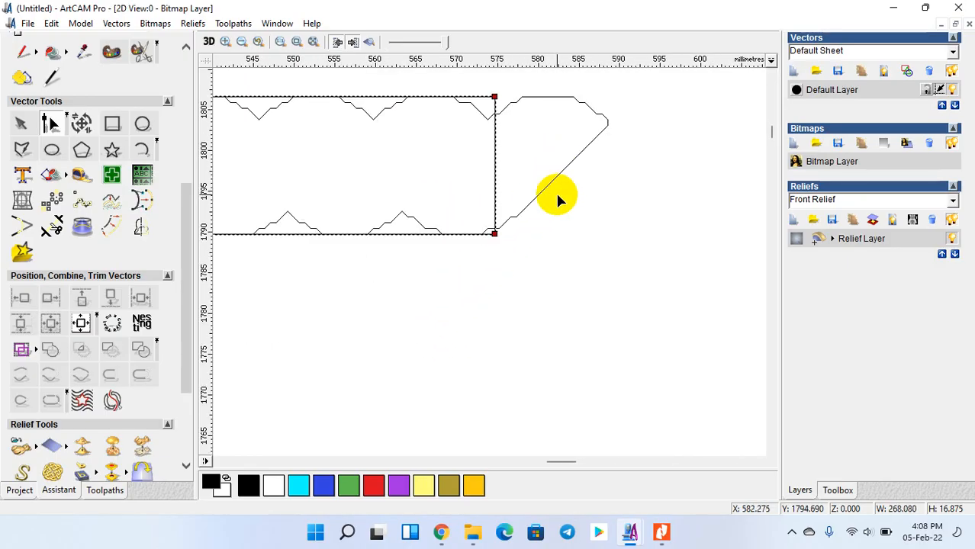
scroll(461, 181, "down", 3)
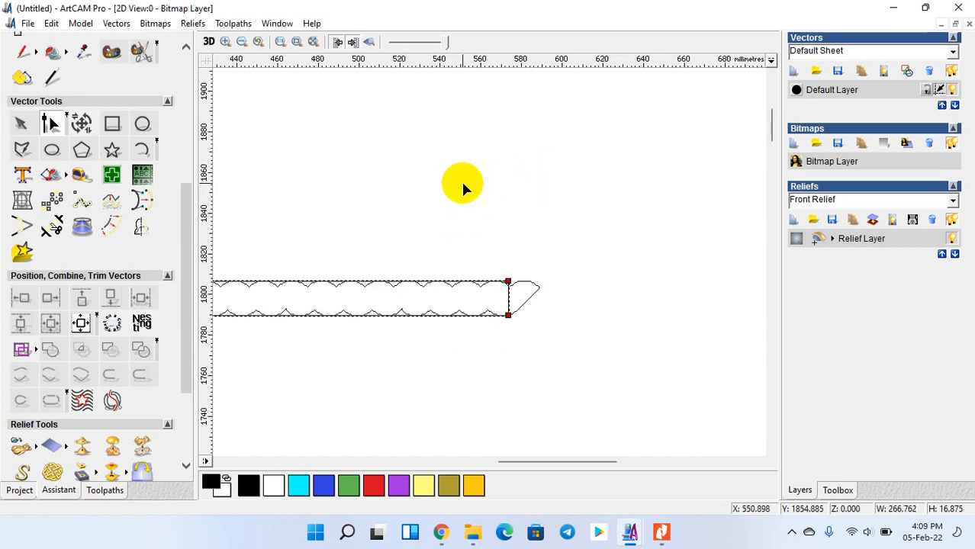
scroll(271, 308, "up", 1)
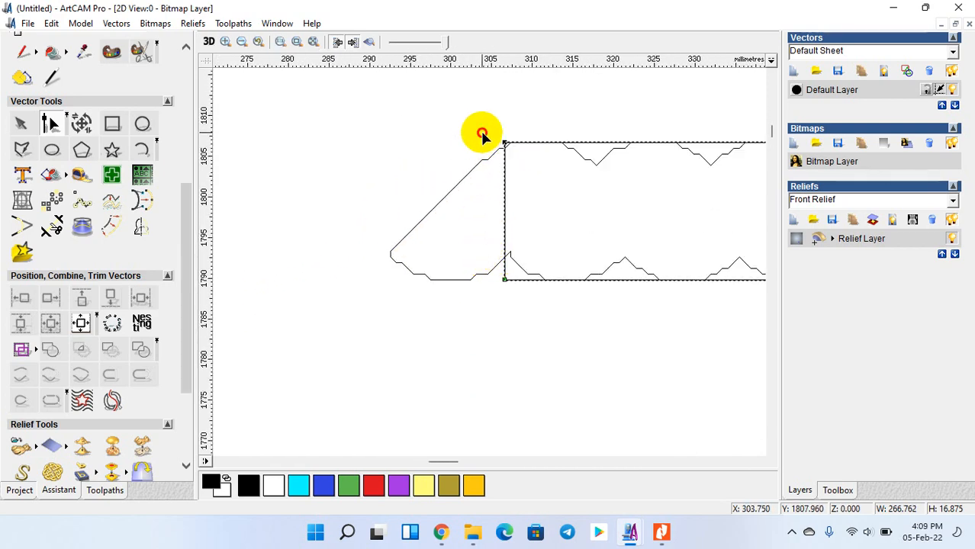
- Shift the rectangle's two left-end nodes slightly inward for a width of about 266.1 mm and show the relief preview again
left_click_drag(479, 132, 566, 326)
key("Right")
key("Right")
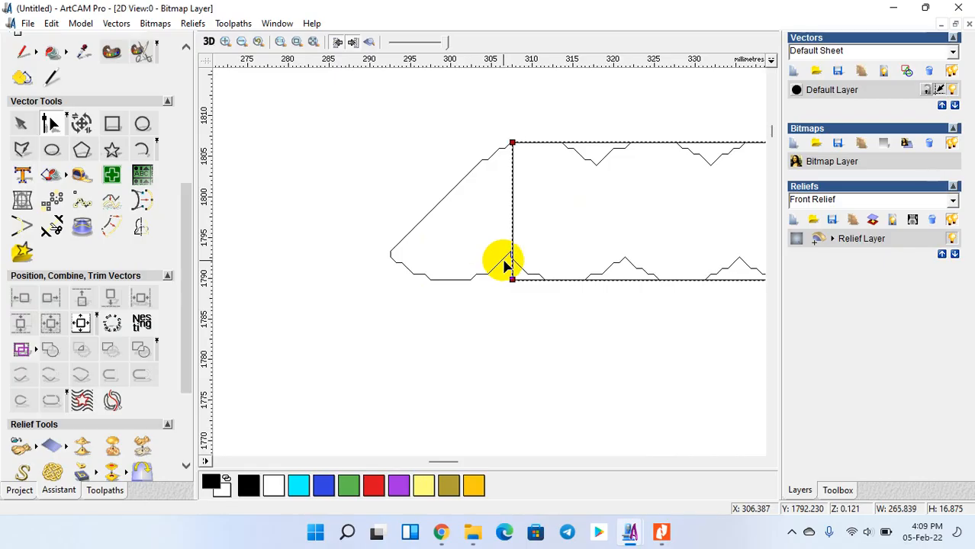
key("Left")
key("Left")
key("n")
scroll(533, 230, "down", 2)
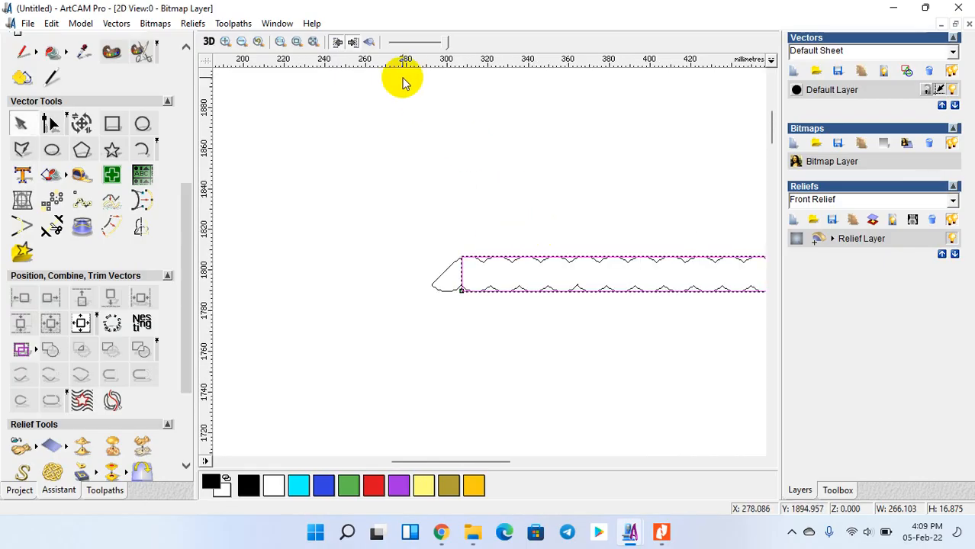
left_click(368, 41)
right_click(464, 160)
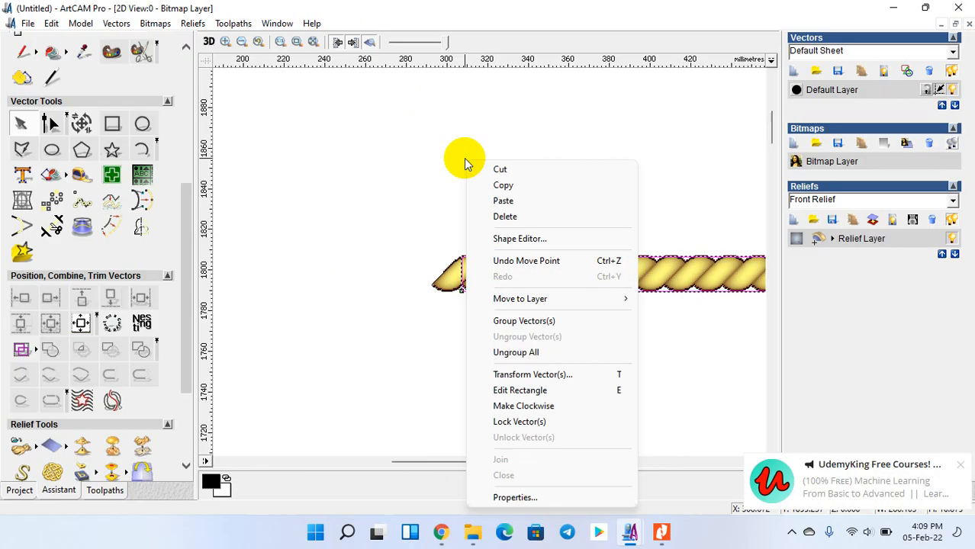
left_click(504, 217)
key("ctrl+z")
right_click(507, 220)
key("Escape")
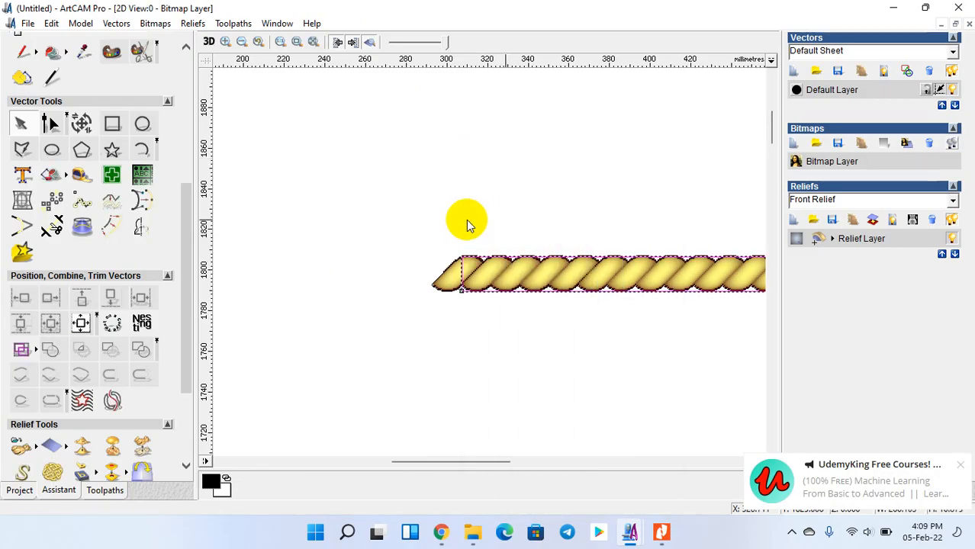
- Zero the relief outside the rectangle with the Shape Editor to trim the rope's slanted ends
scroll(468, 224, "up", 1)
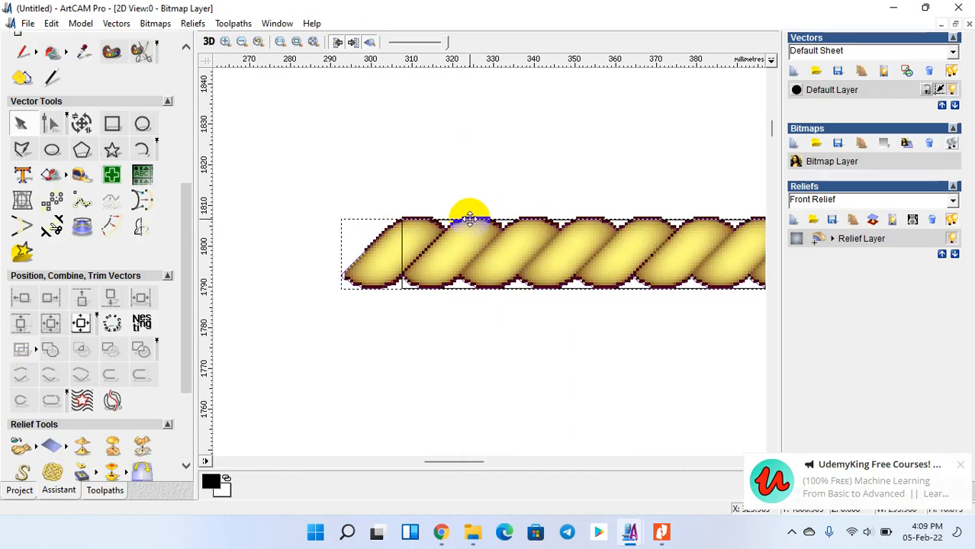
double_click(405, 257)
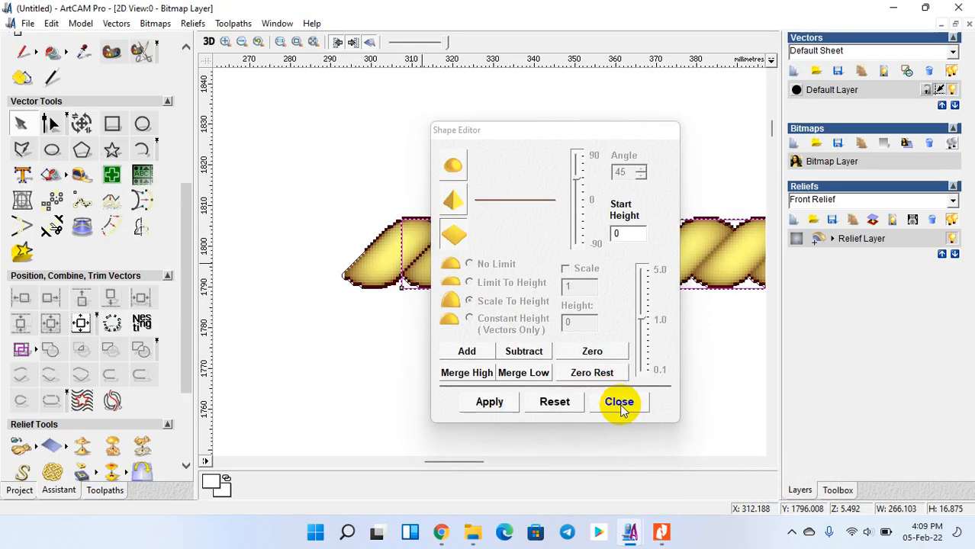
left_click(618, 402)
scroll(497, 299, "down", 2)
scroll(496, 299, "up", 1)
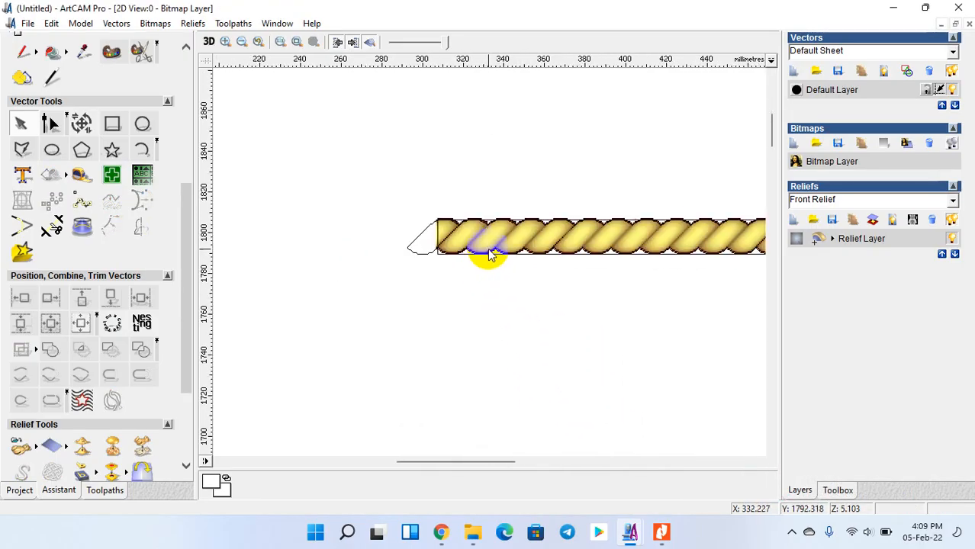
- Delete the old rope outline vector and select the rectangle around the trimmed rope
left_click(415, 236)
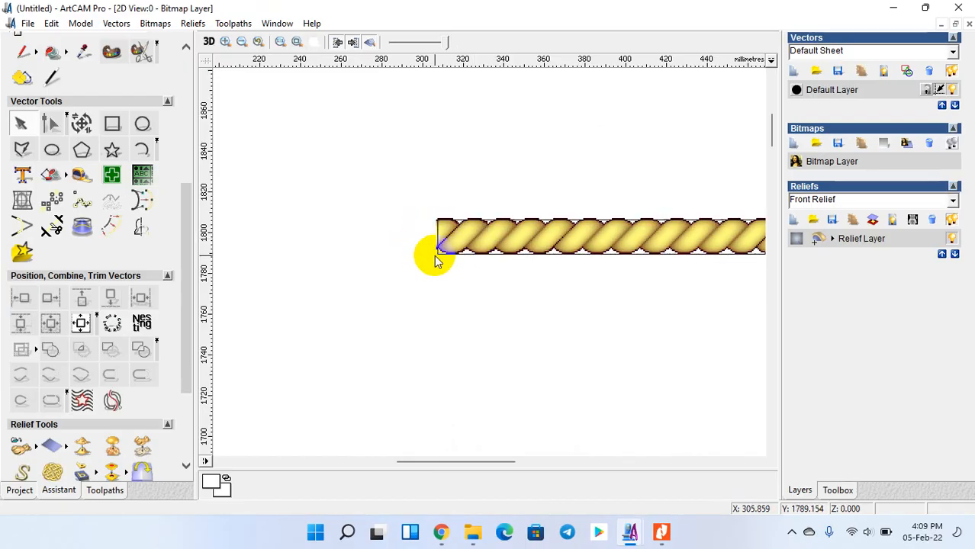
left_click(521, 254)
scroll(520, 249, "down", 1)
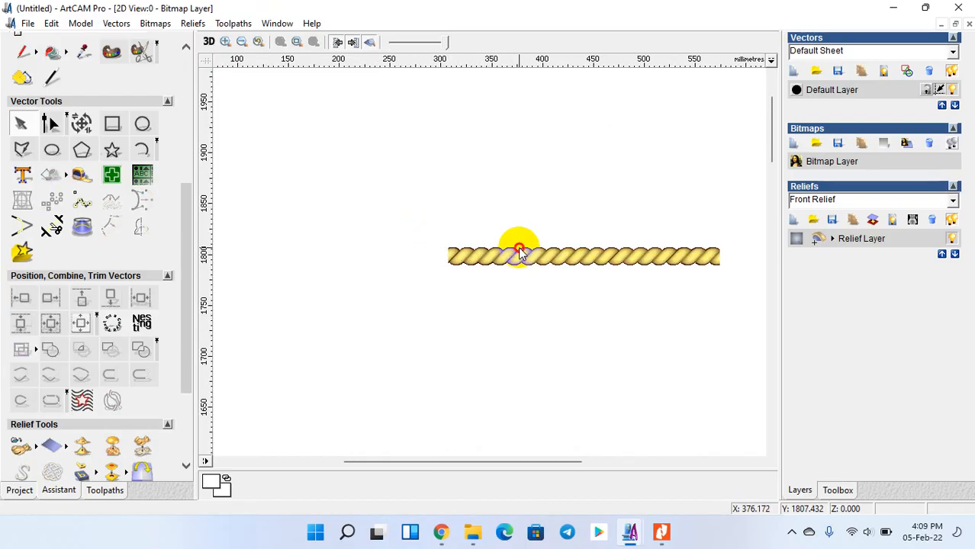
left_click(519, 247)
left_click(503, 255)
left_click(485, 256)
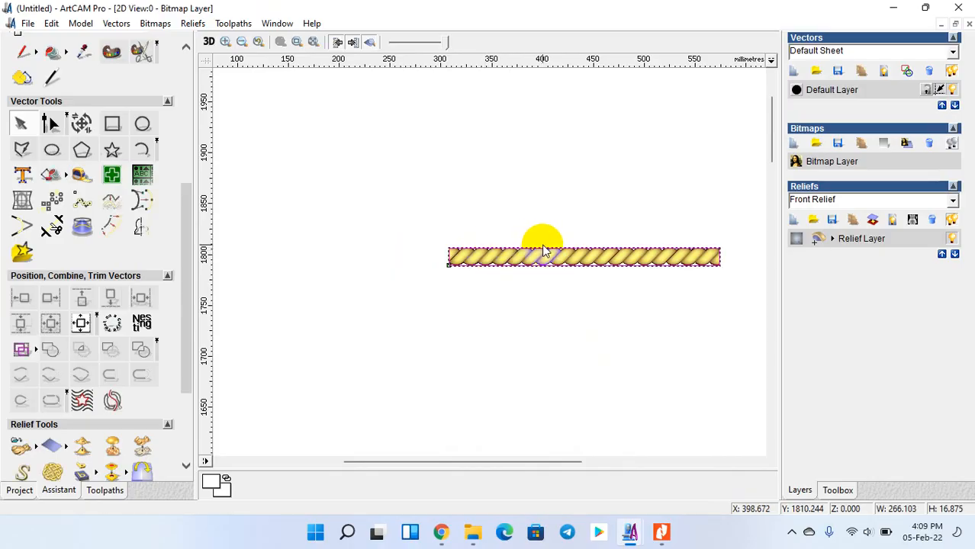
- Create a circle about 328 mm in diameter below the rope and centre it in the model
scroll(542, 243, "down", 1)
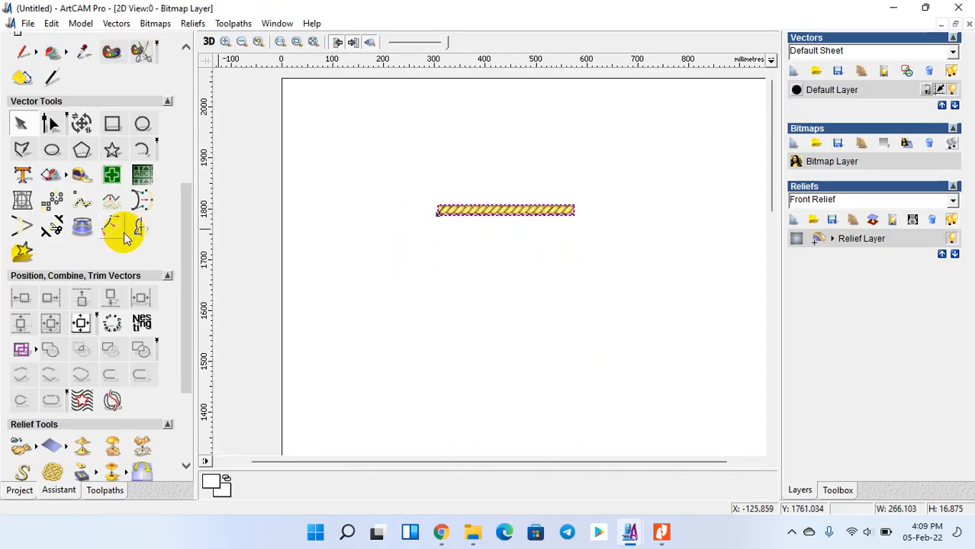
left_click(142, 124)
scroll(418, 235, "down", 2)
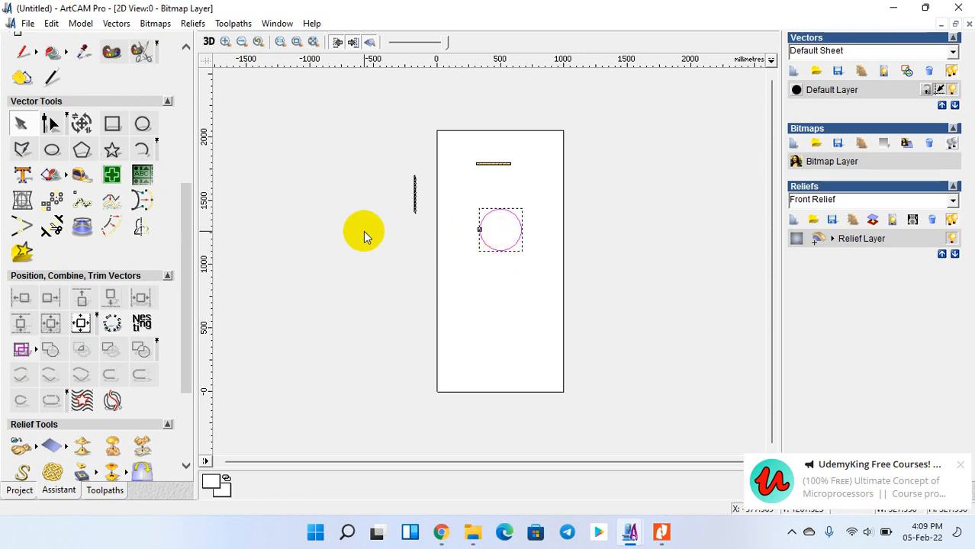
left_click(80, 323)
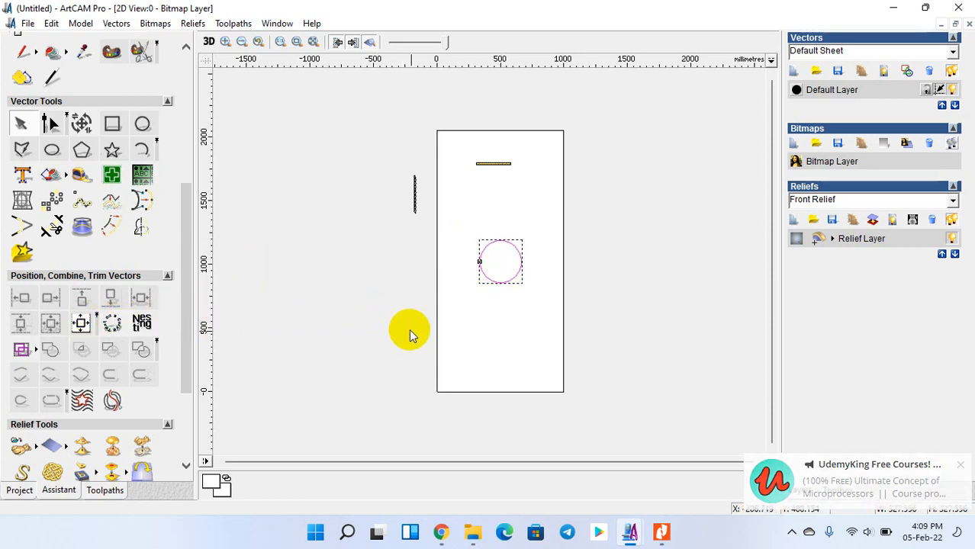
- Node-edit the circle, removing its lower half to leave an open upper semicircle
double_click(509, 280)
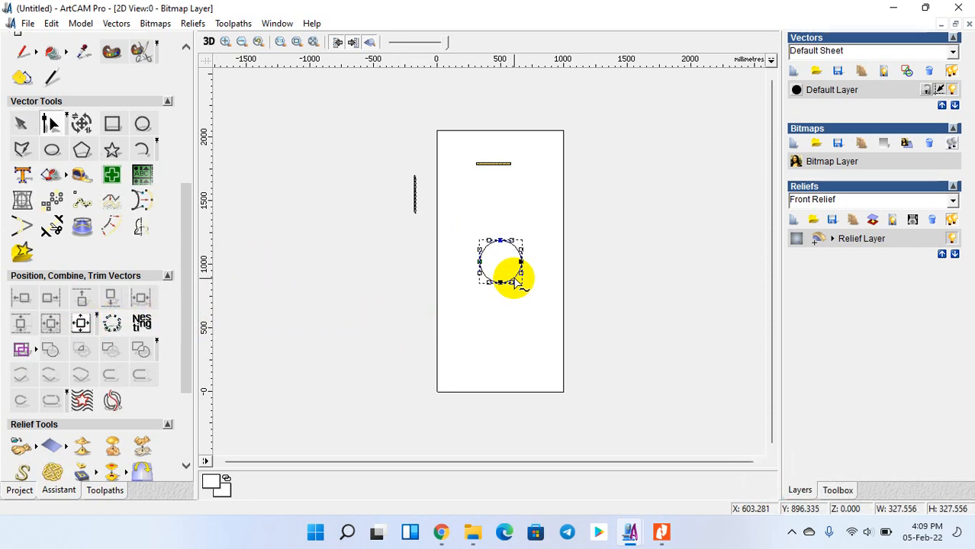
key("n")
scroll(489, 236, "up", 1)
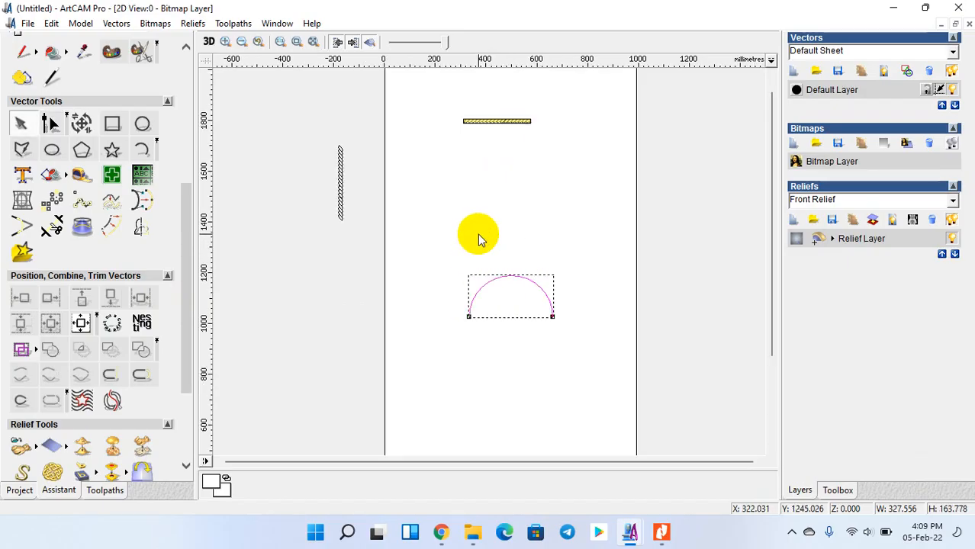
- Wrap the straight rope along the semicircle with Relief Envelope Distortion, using the arc as a single existing curve and one stretched copy
left_click_drag(441, 100, 540, 155)
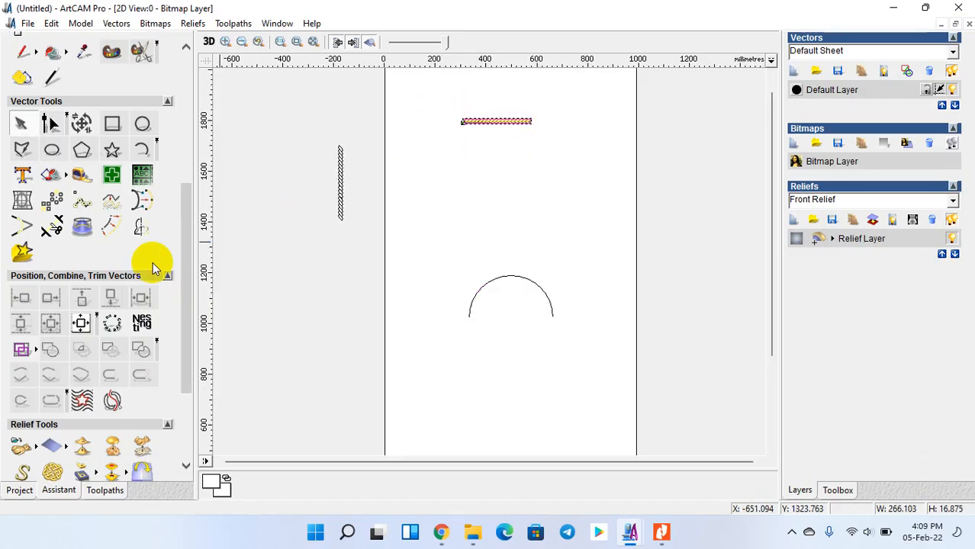
scroll(81, 405, "down", 2)
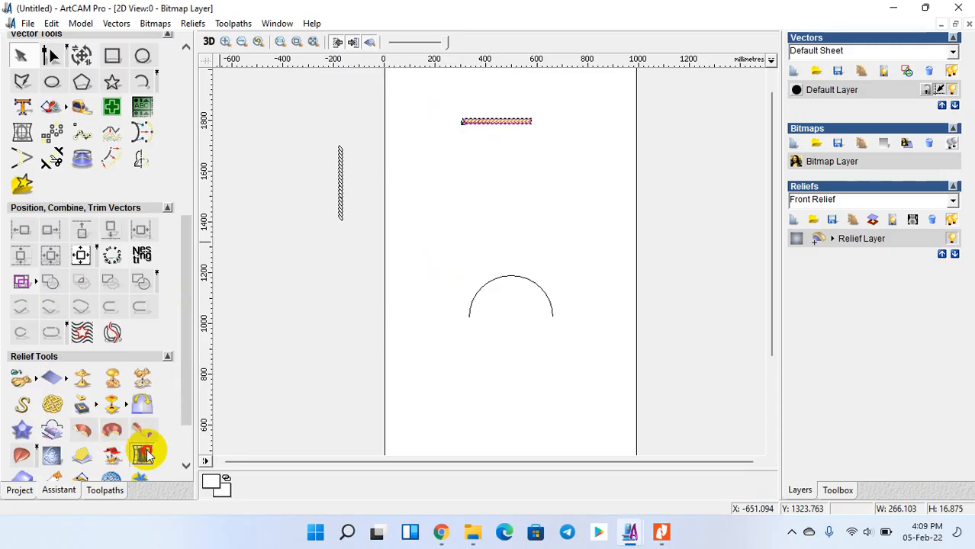
left_click(145, 455)
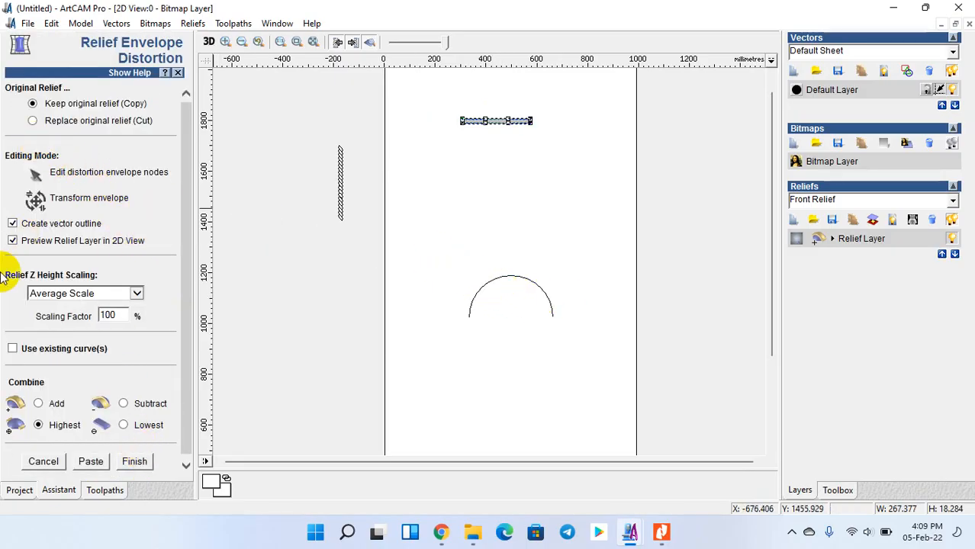
left_click(13, 349)
left_click(472, 300)
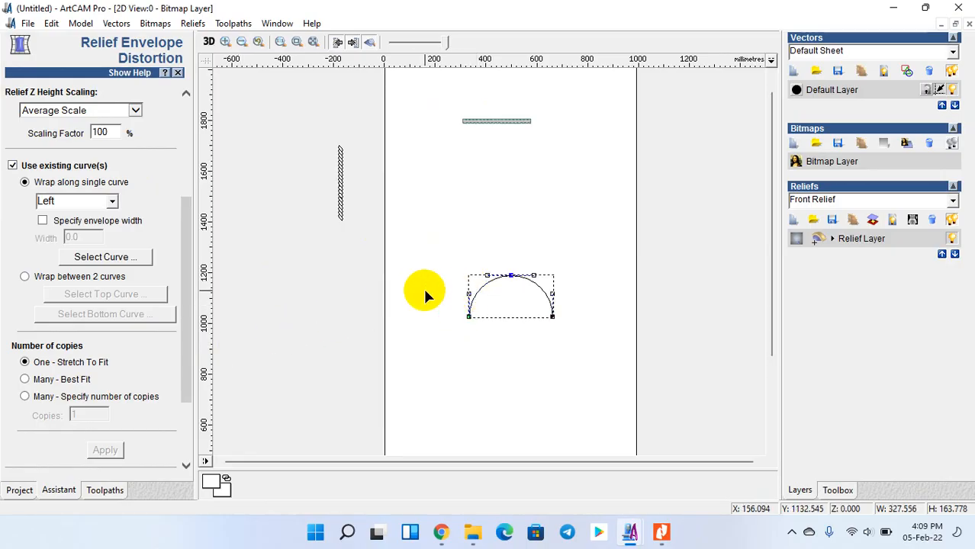
left_click(90, 257)
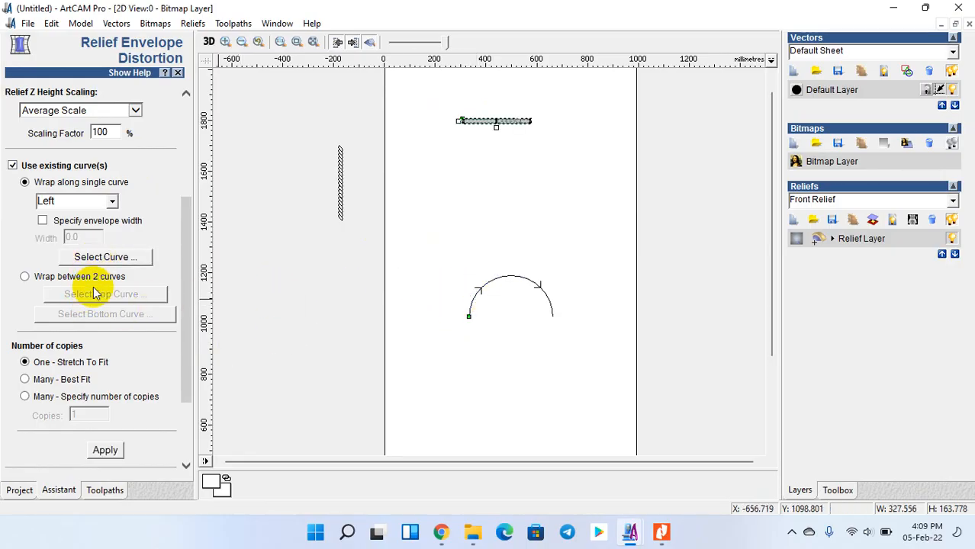
left_click(104, 451)
- Paste the curved rope into the relief with the Highest combine mode and finish the envelope distortion
left_click_drag(189, 347, 187, 464)
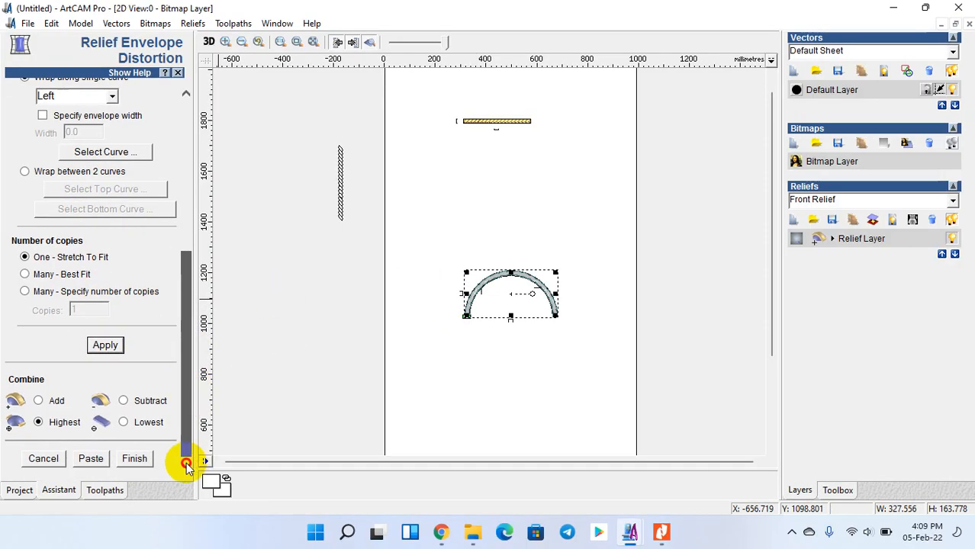
left_click(90, 459)
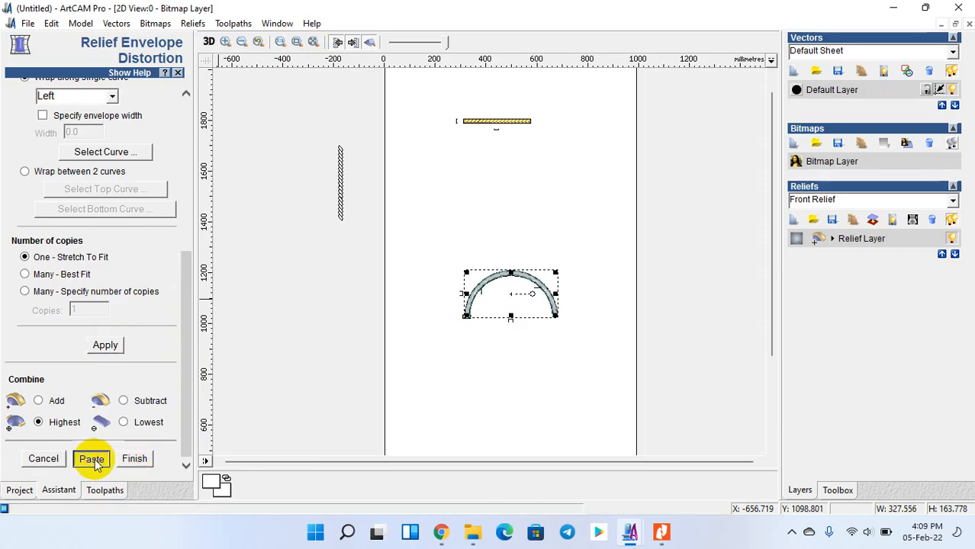
left_click(135, 459)
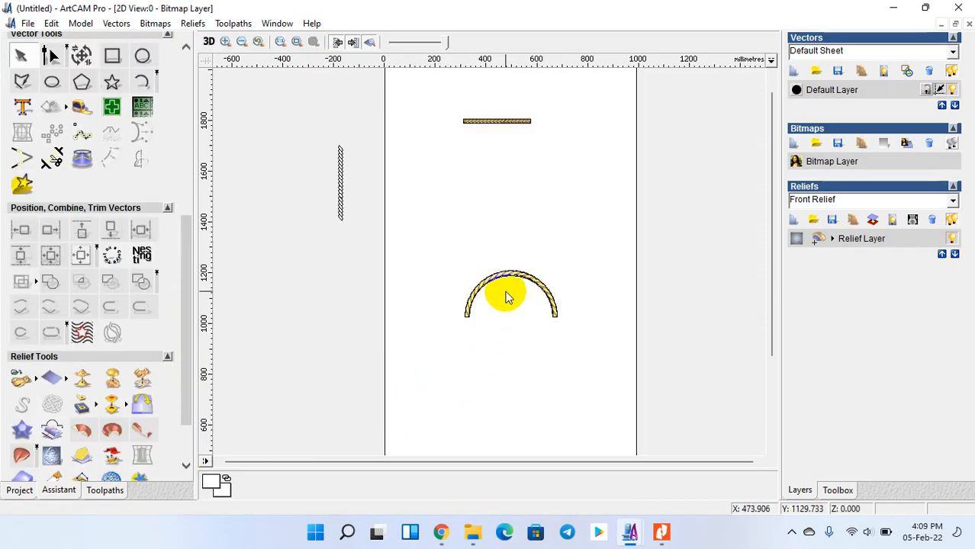
scroll(505, 286, "up", 3)
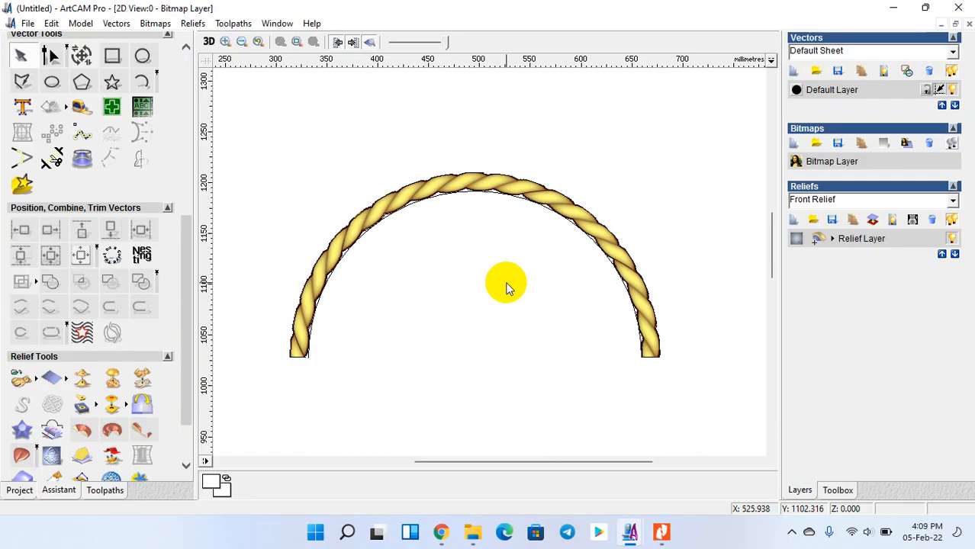
scroll(505, 286, "down", 3)
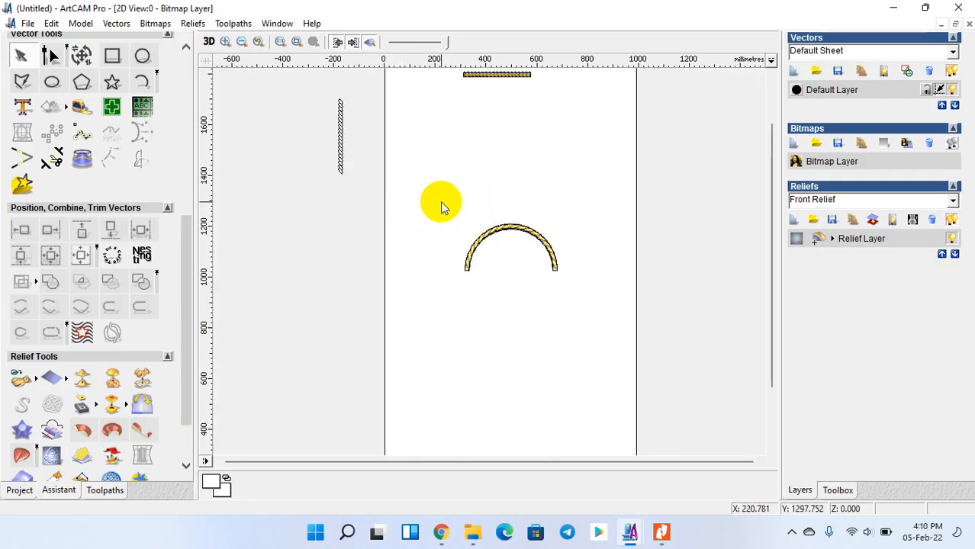
- Select the rectangle around the straight rope and start Relief Envelope Distortion on it, keeping the original relief
scroll(480, 136, "up", 4)
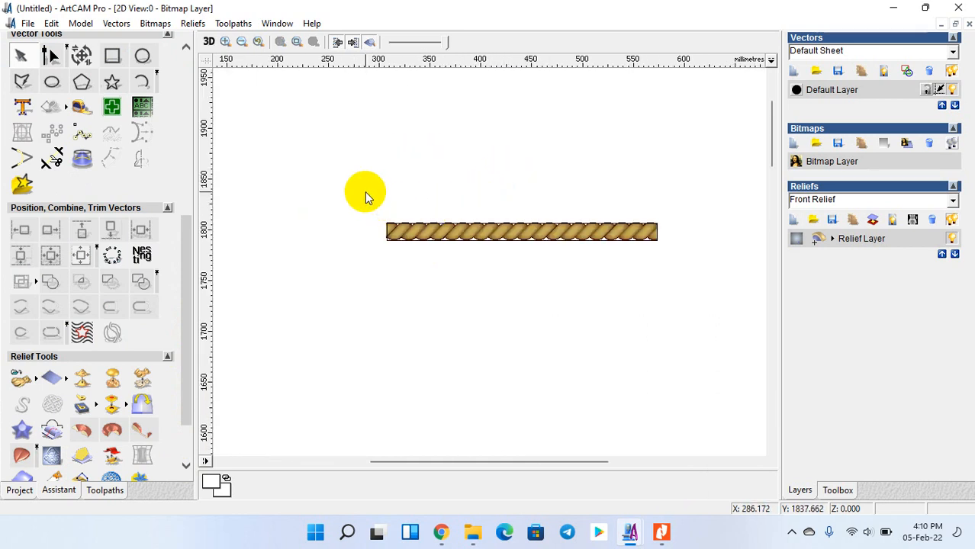
left_click_drag(348, 184, 790, 275)
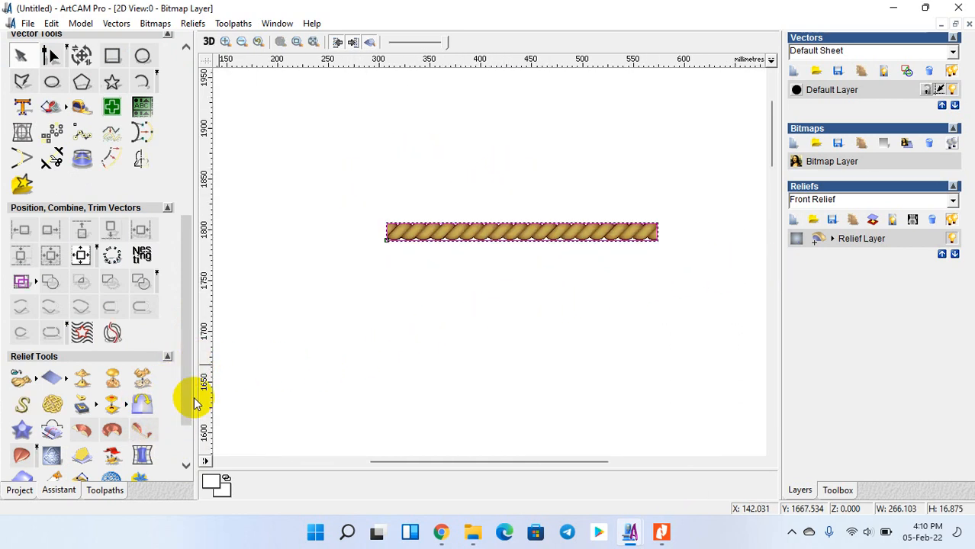
scroll(375, 348, "down", 1)
left_click_drag(186, 334, 186, 380)
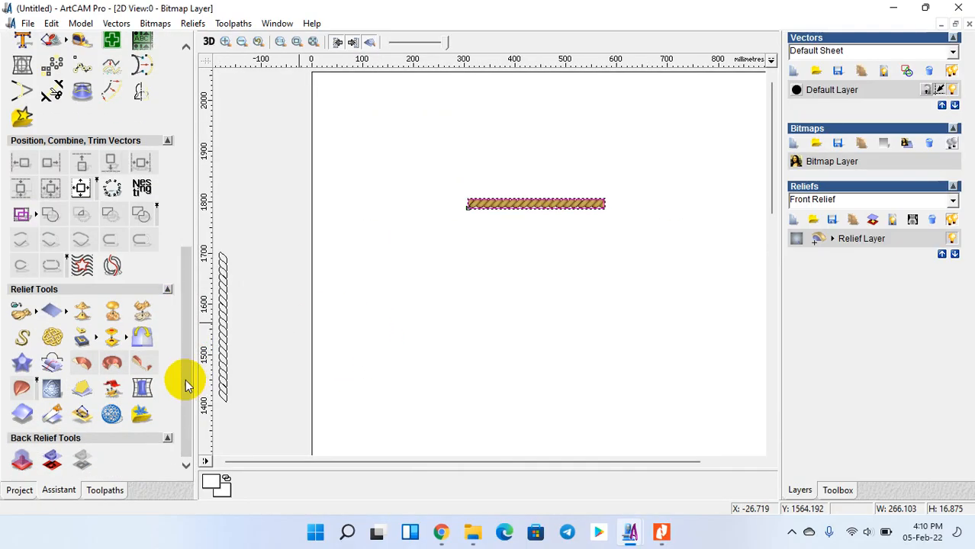
left_click(142, 388)
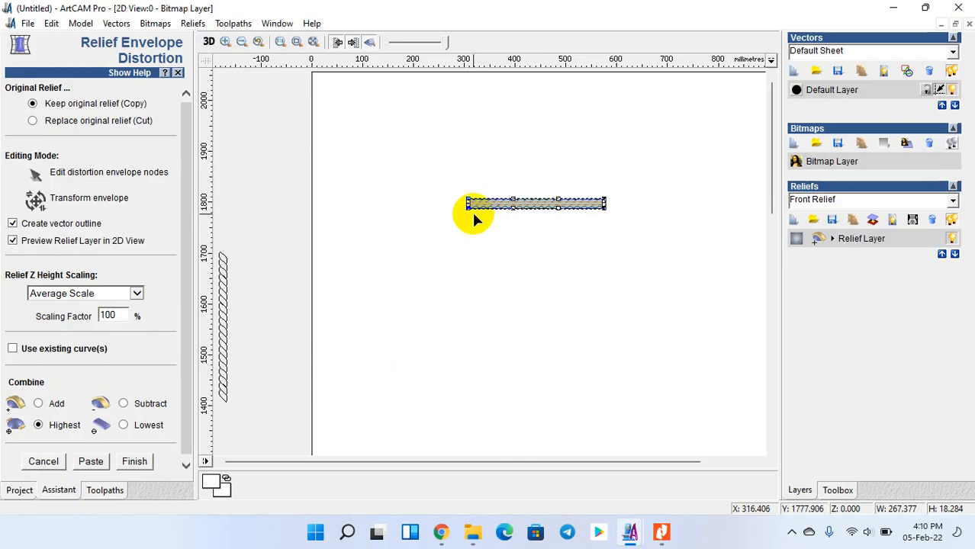
- Move all envelope nodes up about 50 mm, paste the rope copy with the Highest combine mode, and finish the distortion
left_click_drag(426, 185, 645, 246)
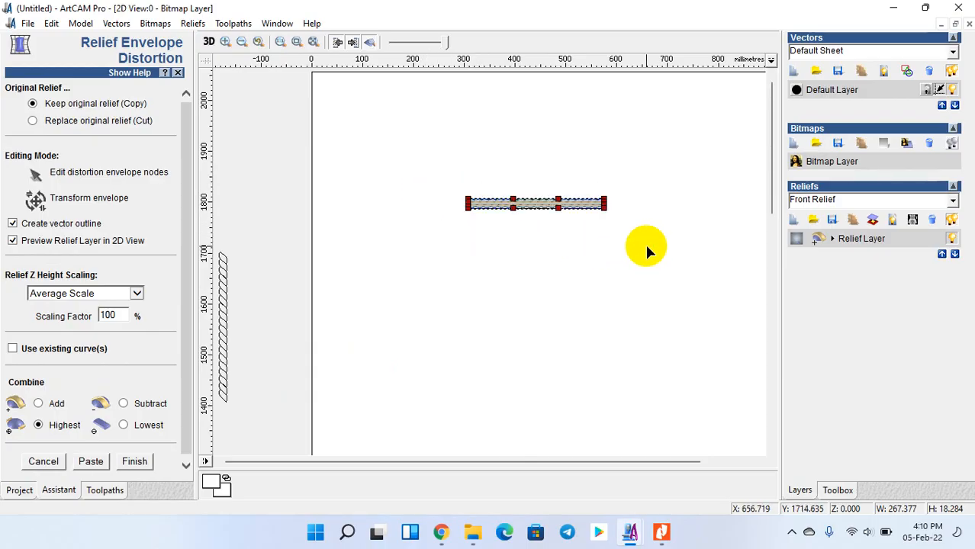
key("Up")
key("Up")
key("Up")
key("Up")
key("Up")
key("Up")
key("Up")
key("Up")
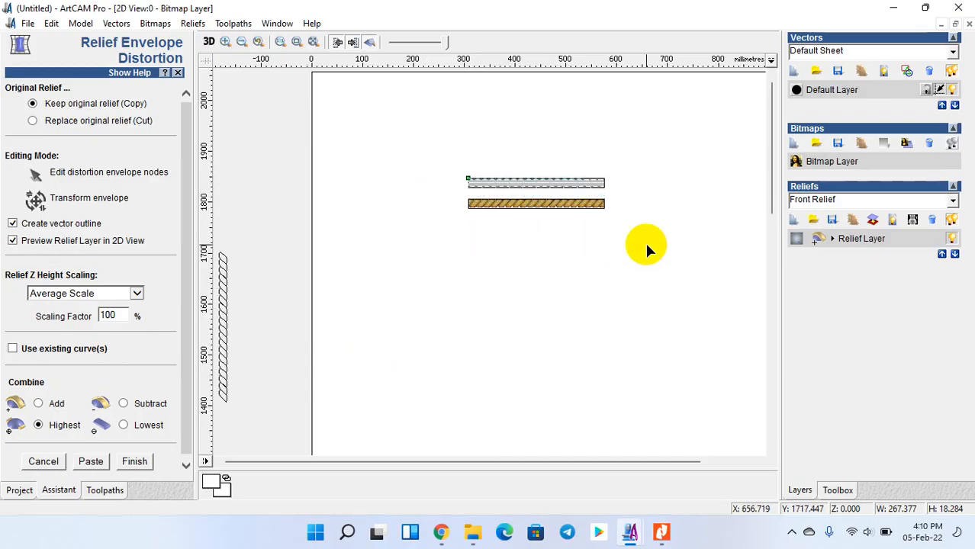
key("Up")
key("Up")
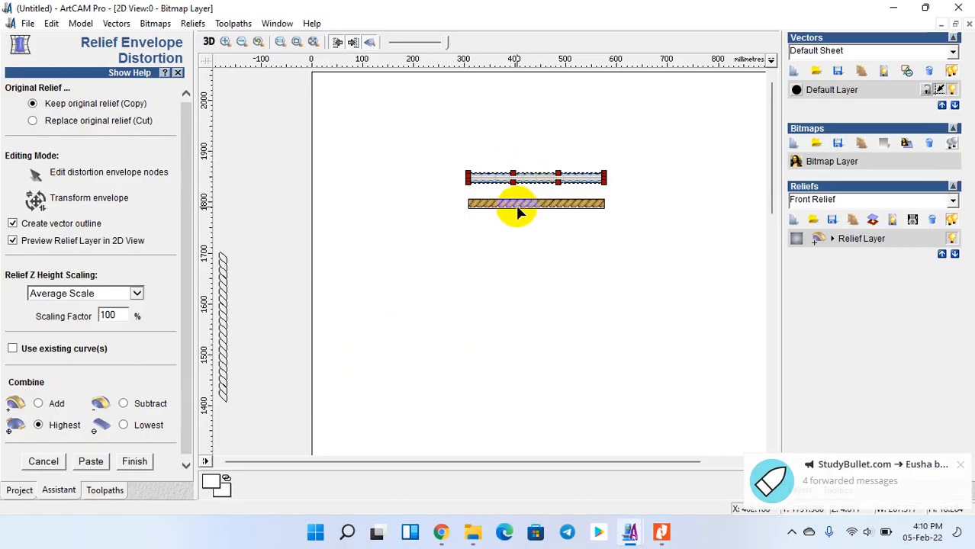
left_click(95, 462)
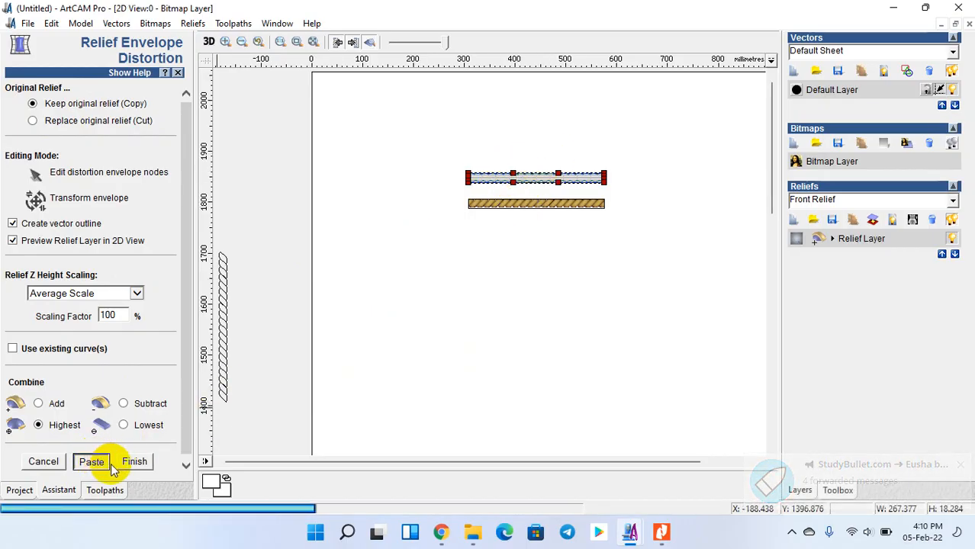
left_click(135, 462)
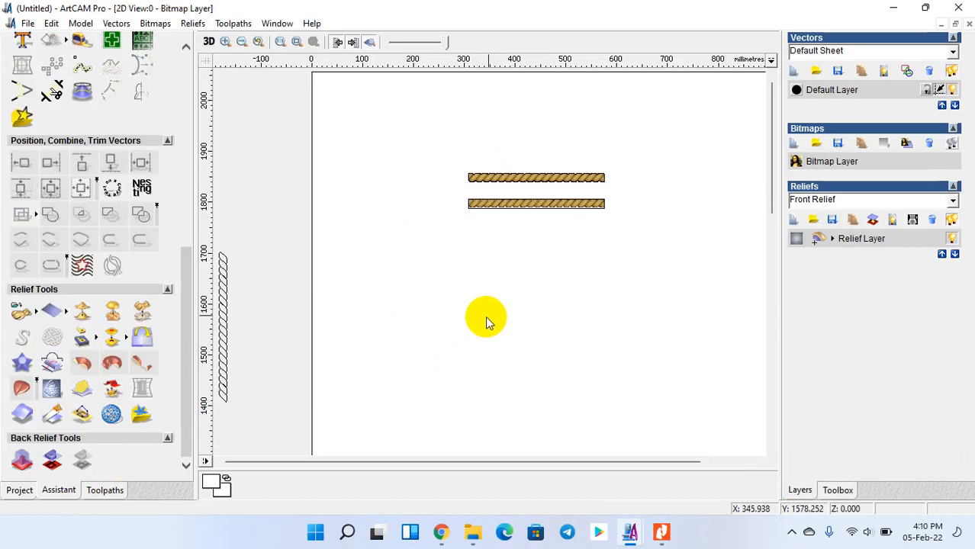
- Start Relief Envelope Distortion on the rectangle around the lower straight rope, with all envelope nodes selected and the original relief set to be replaced
scroll(502, 209, "up", 2)
left_click_drag(396, 236, 752, 325)
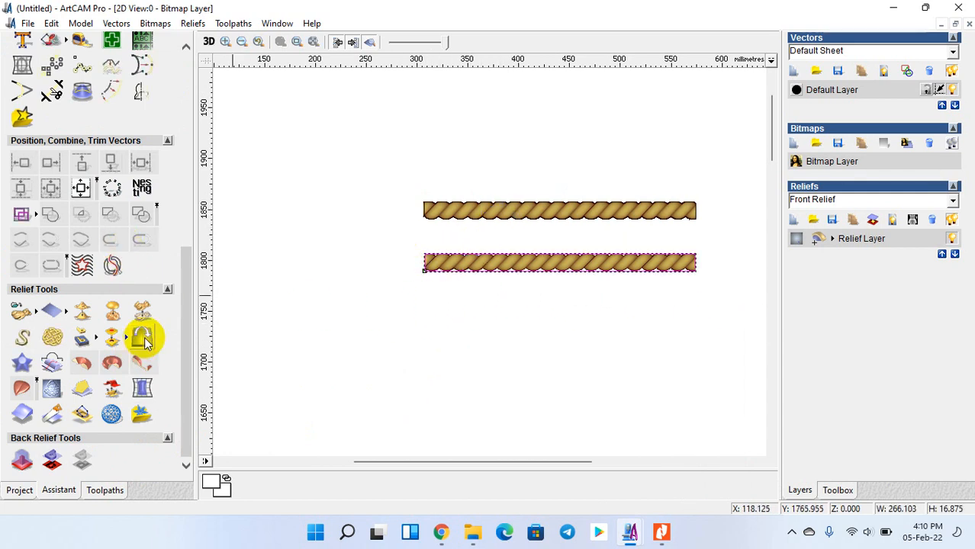
left_click(145, 388)
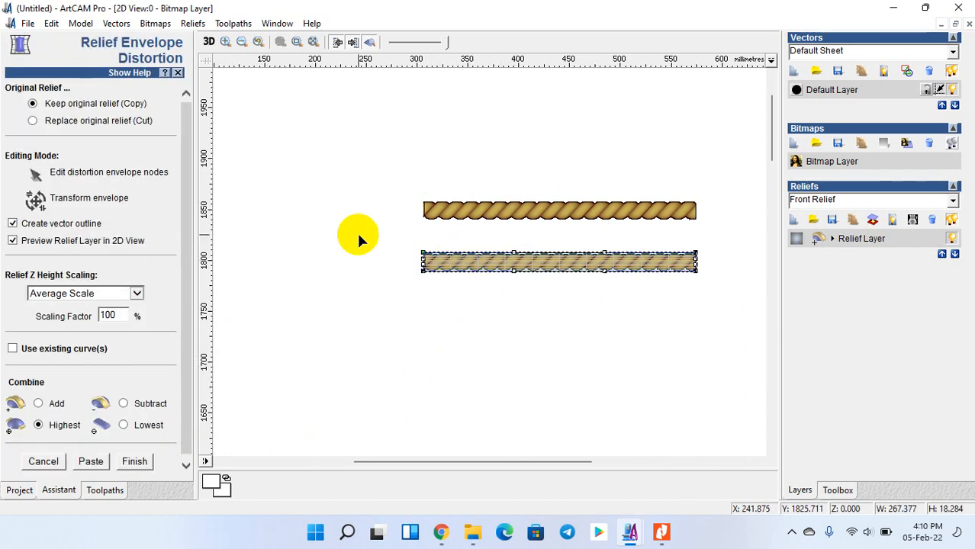
left_click_drag(404, 235, 791, 336)
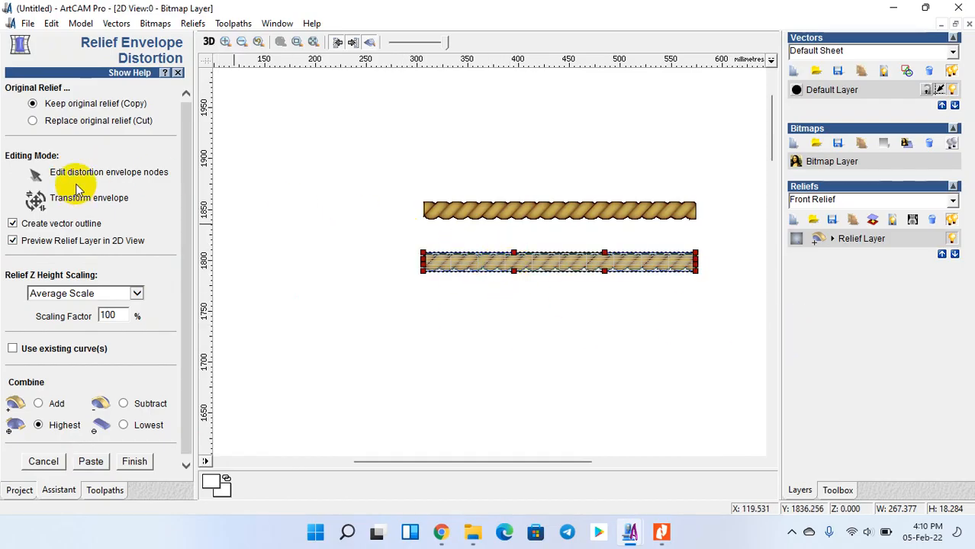
left_click(32, 122)
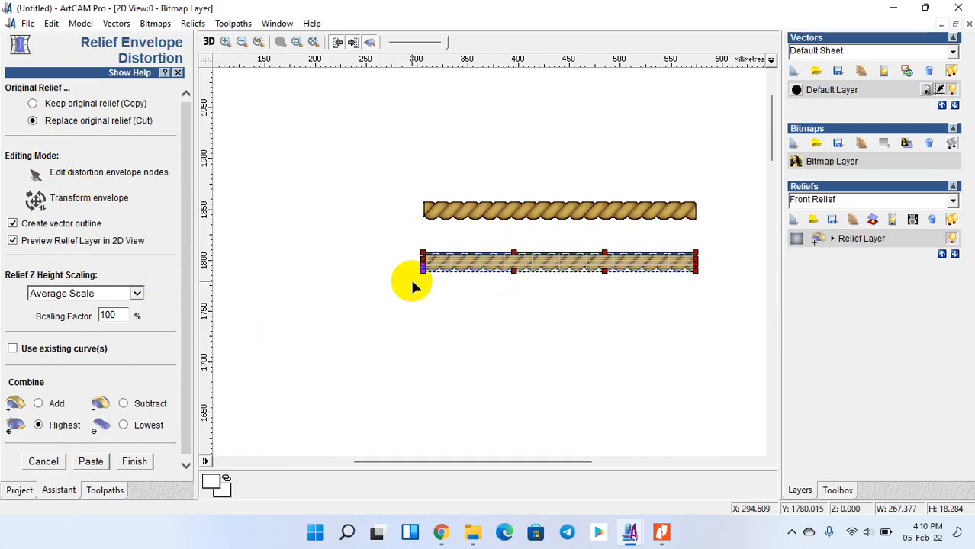
- Move the envelope nodes down about 25 mm, paste the rope relief with the Highest combine mode, and finish the distortion
left_click_drag(395, 241, 733, 324)
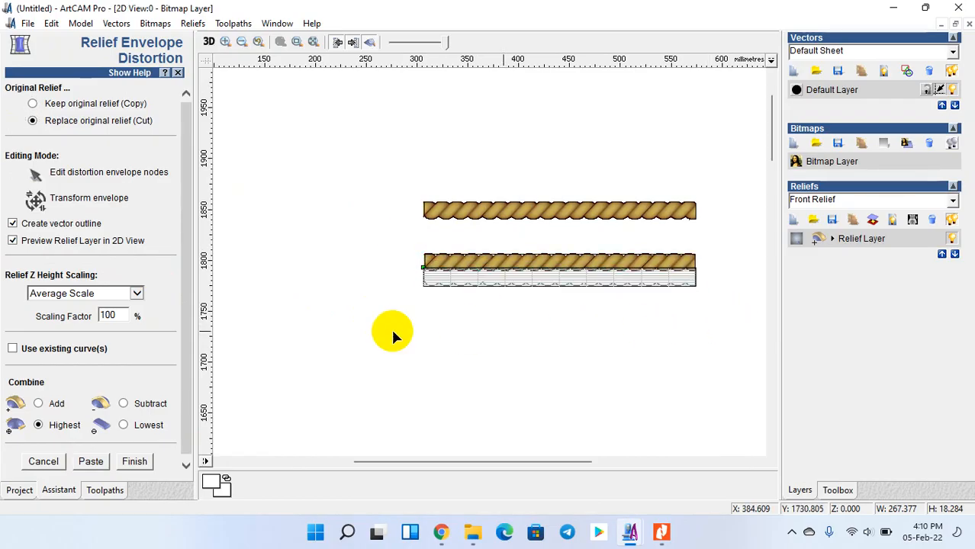
left_click(91, 462)
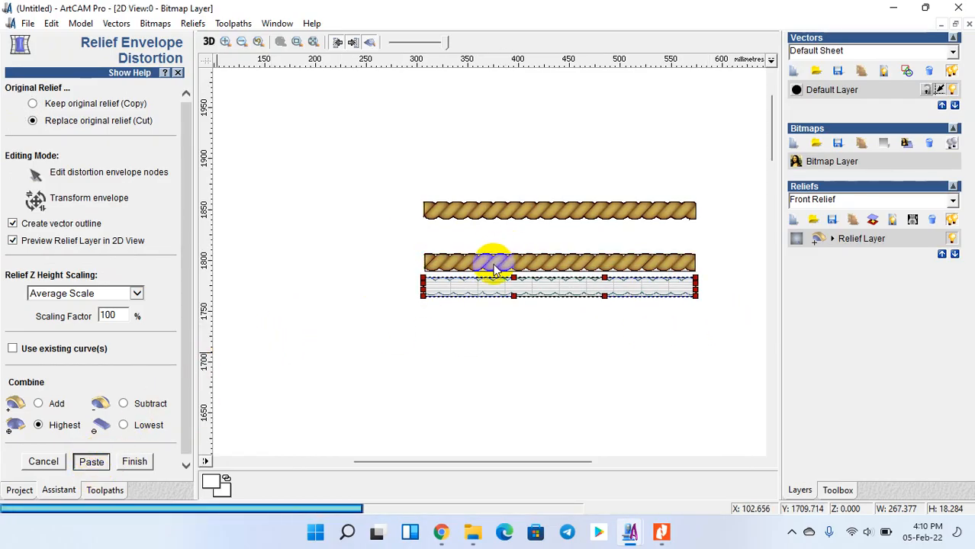
left_click(135, 462)
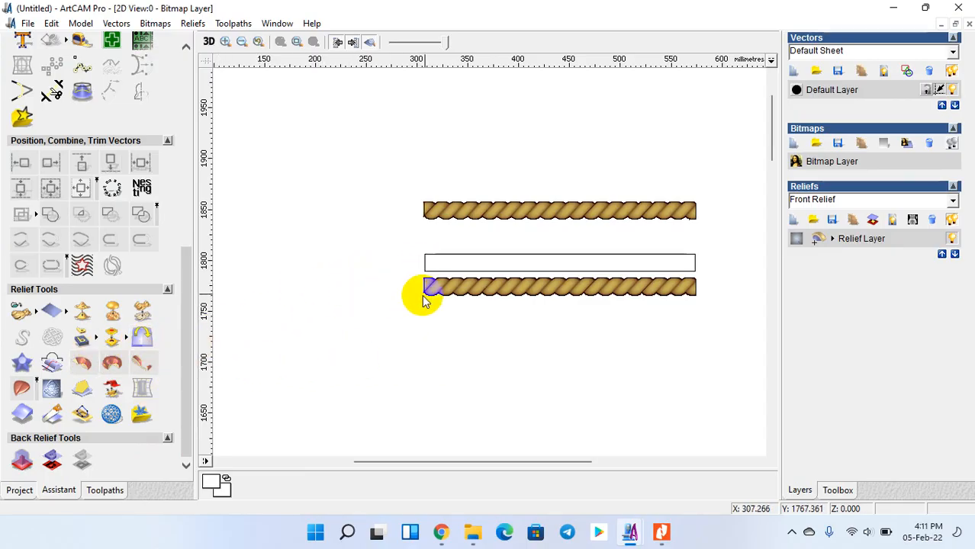
left_click(427, 223)
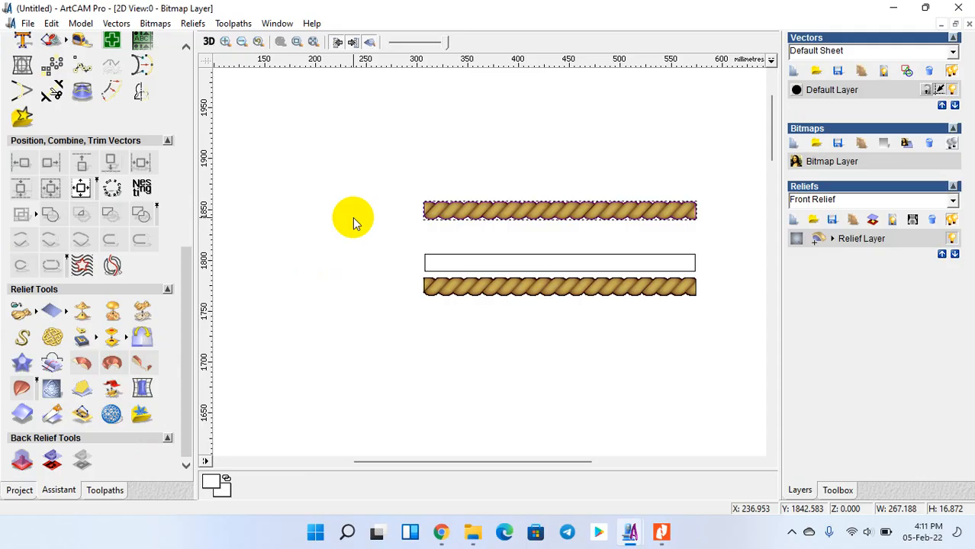
left_click(143, 388)
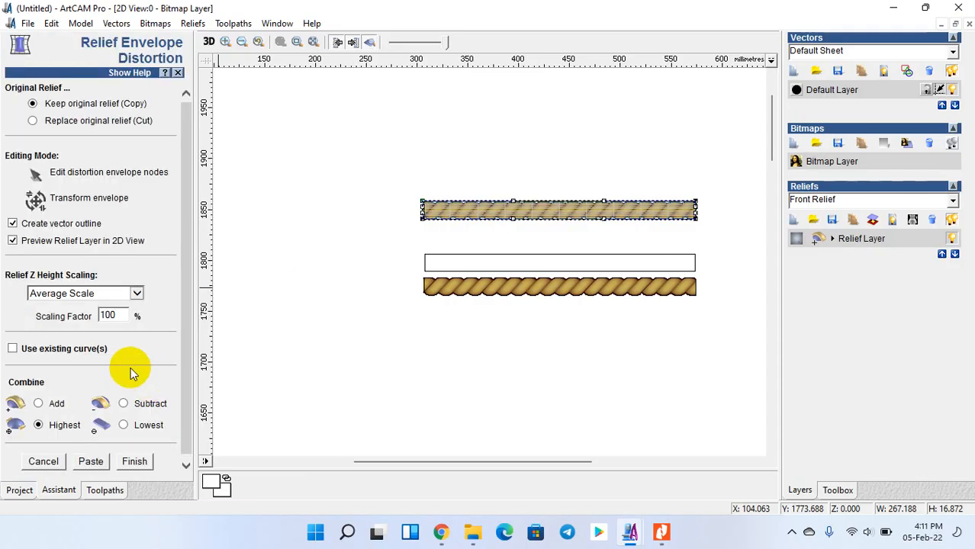
left_click(13, 348)
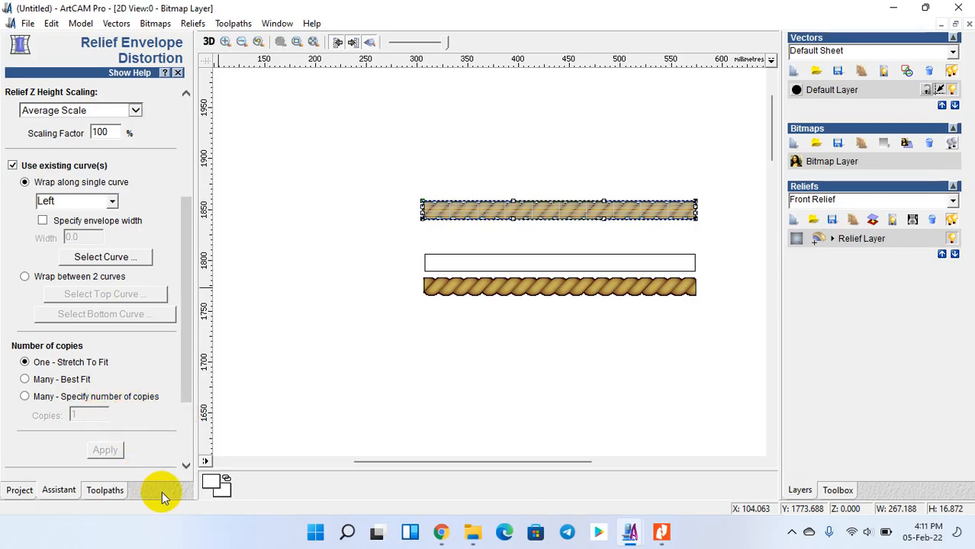
left_click_drag(186, 383, 185, 436)
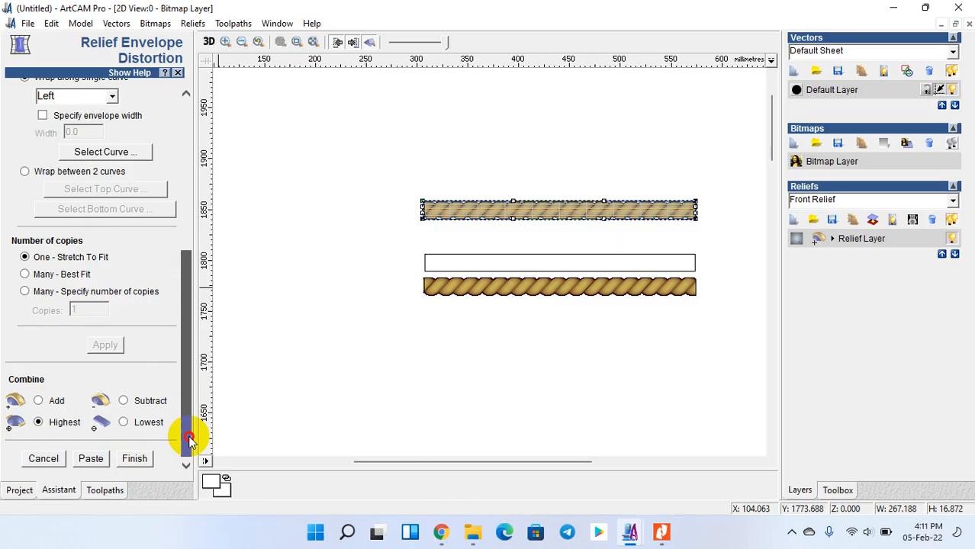
left_click(45, 462)
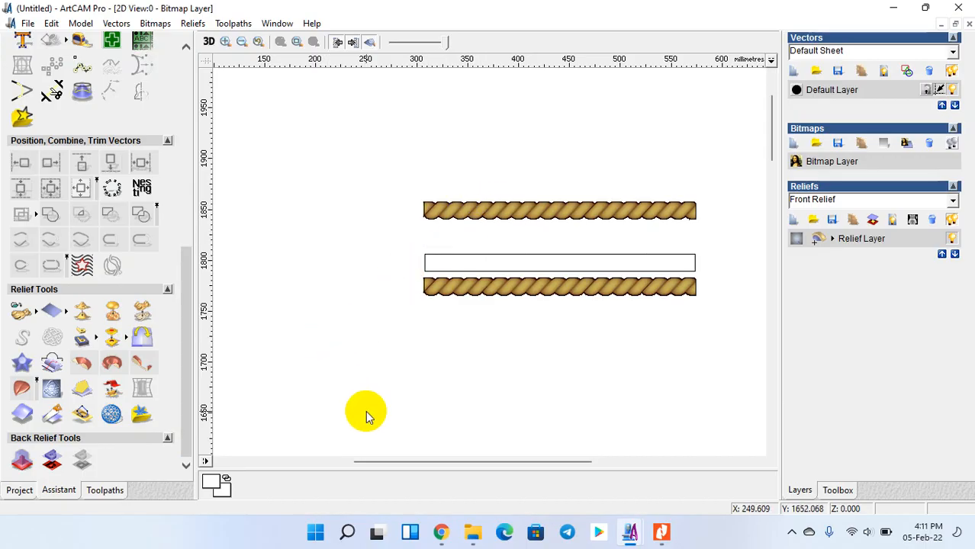
- Switch to the Syllabus PDF in Nitro Pro and review the lesson topics from Day 17 onwards
left_click(662, 532)
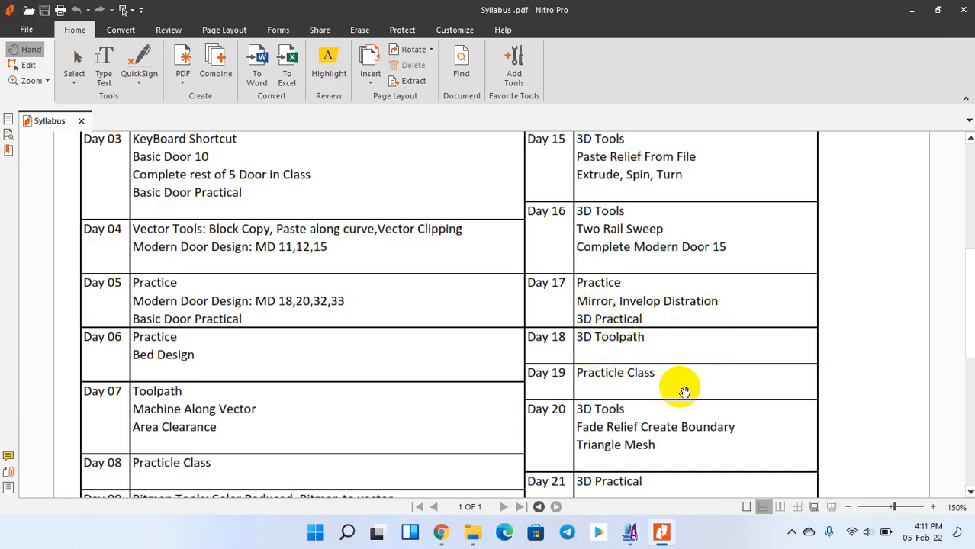
scroll(679, 366, "down", 3)
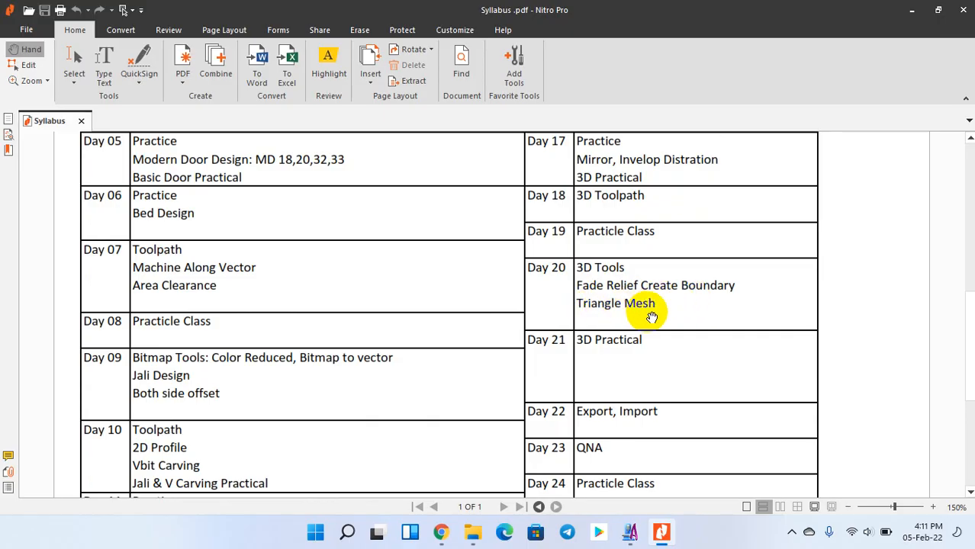
left_click(910, 10)
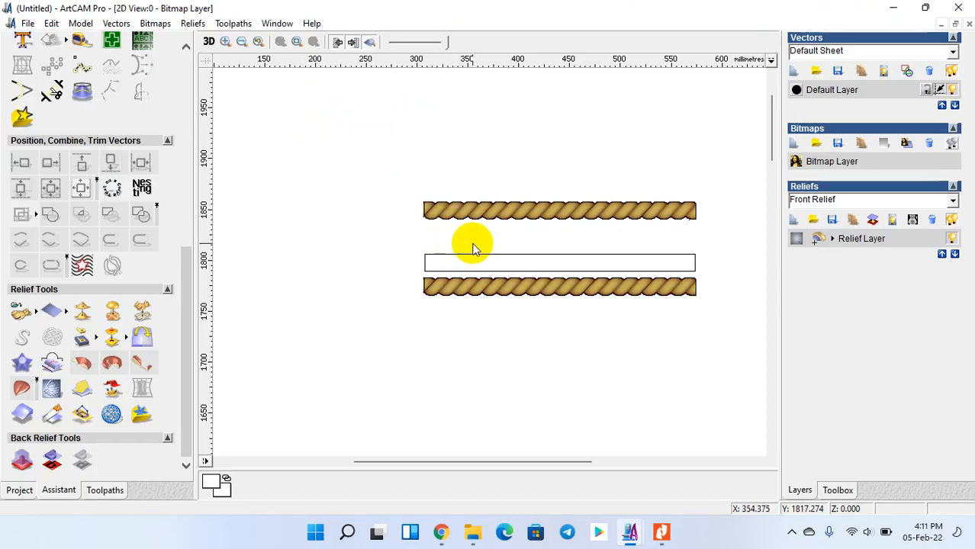
- Examine the two straight rope reliefs in the 3D view from above and at an angle, and return to the 2D view
scroll(472, 245, "down", 1)
scroll(216, 236, "down", 2)
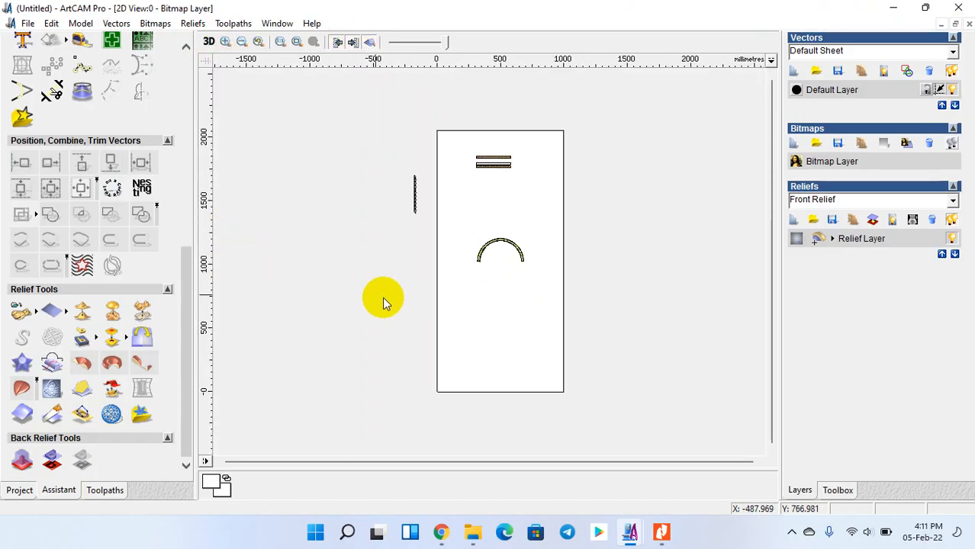
scroll(467, 243, "up", 2)
scroll(450, 170, "down", 2)
scroll(480, 183, "up", 4)
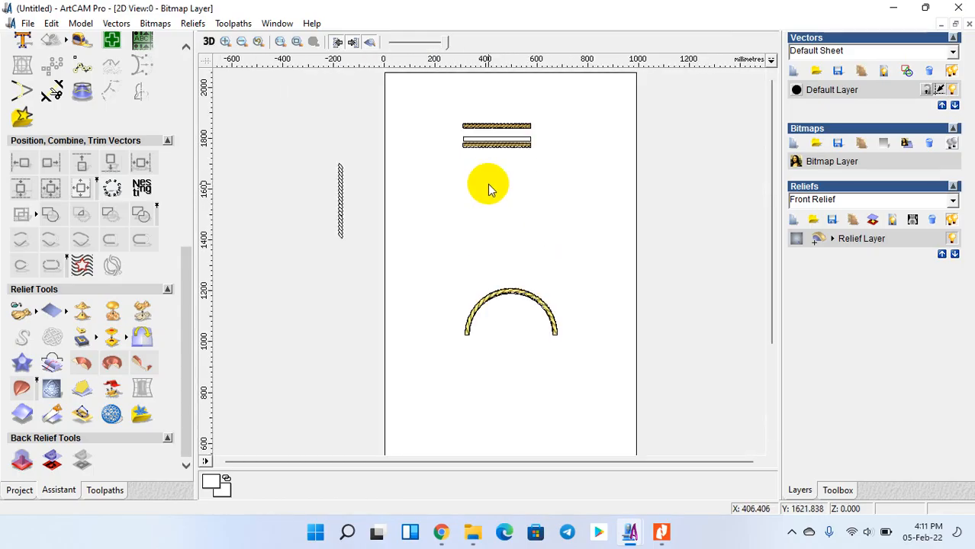
left_click(209, 41)
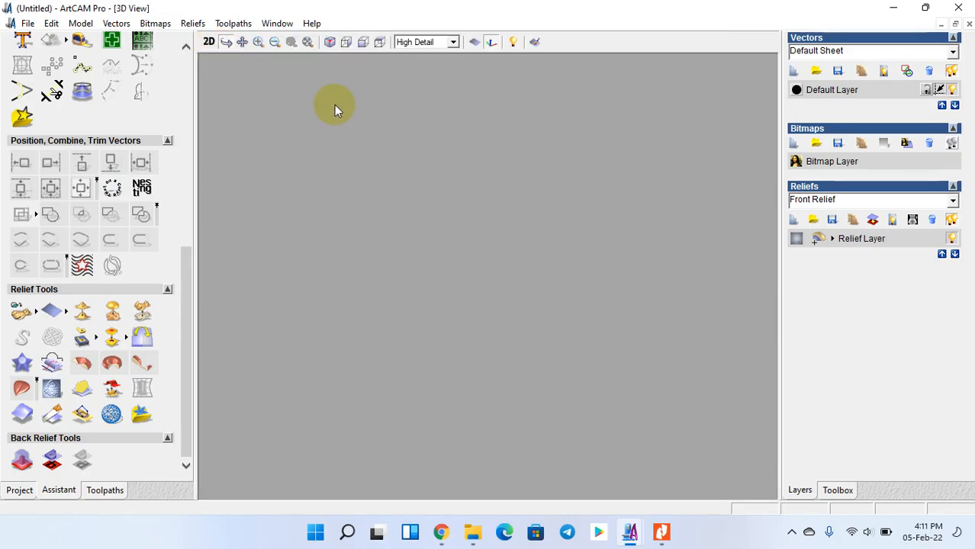
left_click(379, 42)
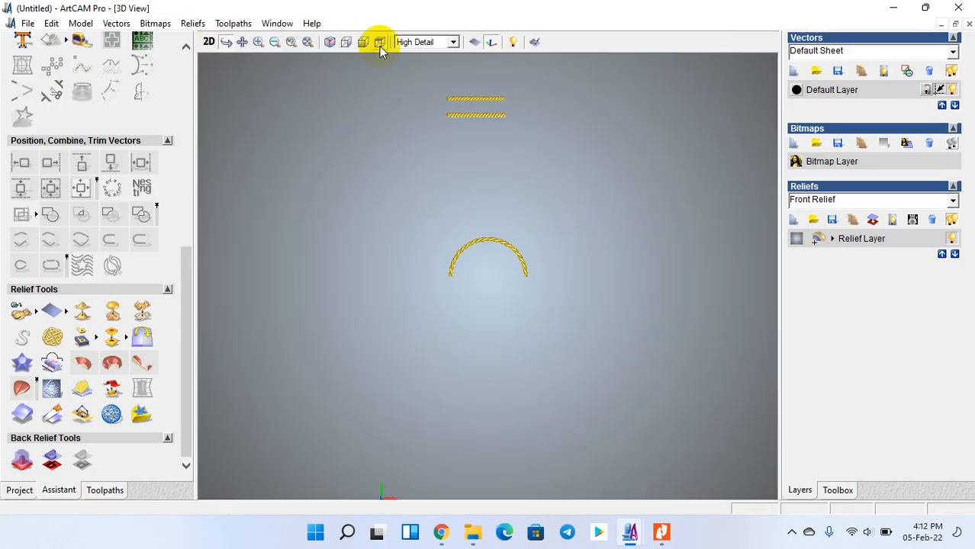
left_click(258, 41)
left_click_drag(465, 107, 528, 127)
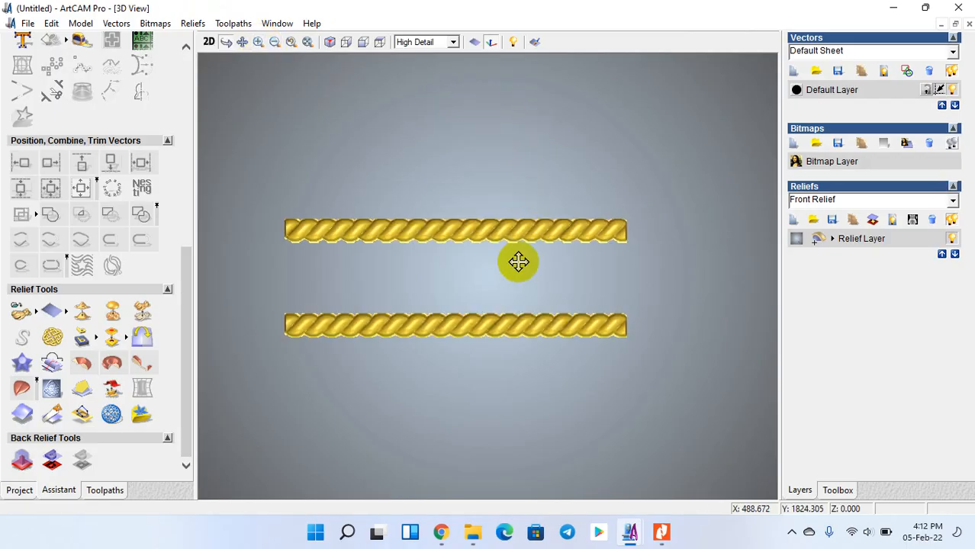
left_click_drag(518, 261, 245, 301)
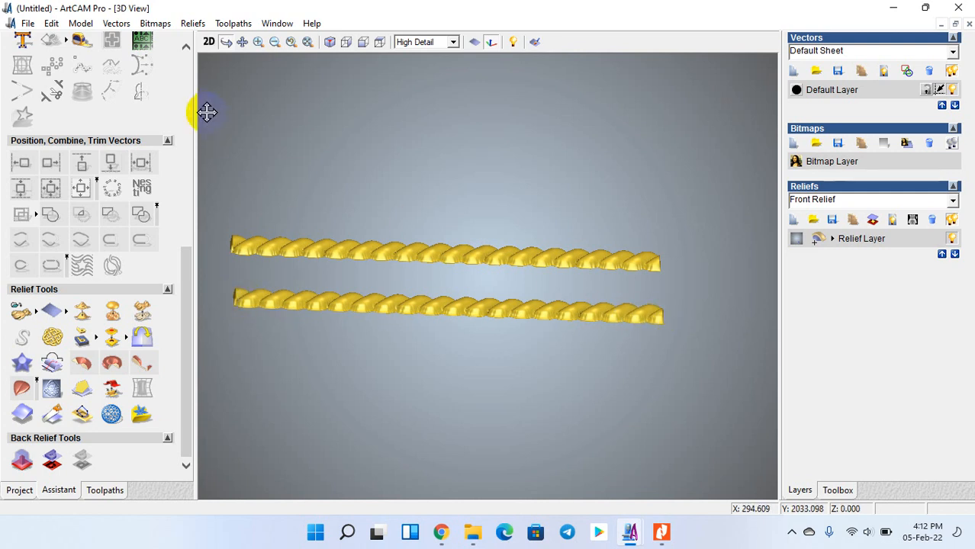
left_click(209, 43)
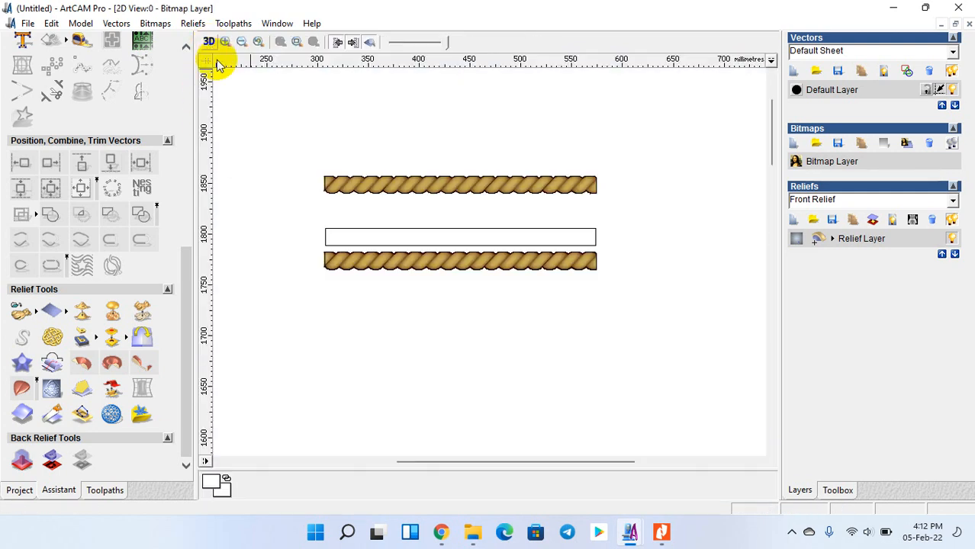
- Align the empty rectangle to the centre of the lower rope's outline so it surrounds the moved relief
left_click(355, 244)
left_click(337, 253, "shift")
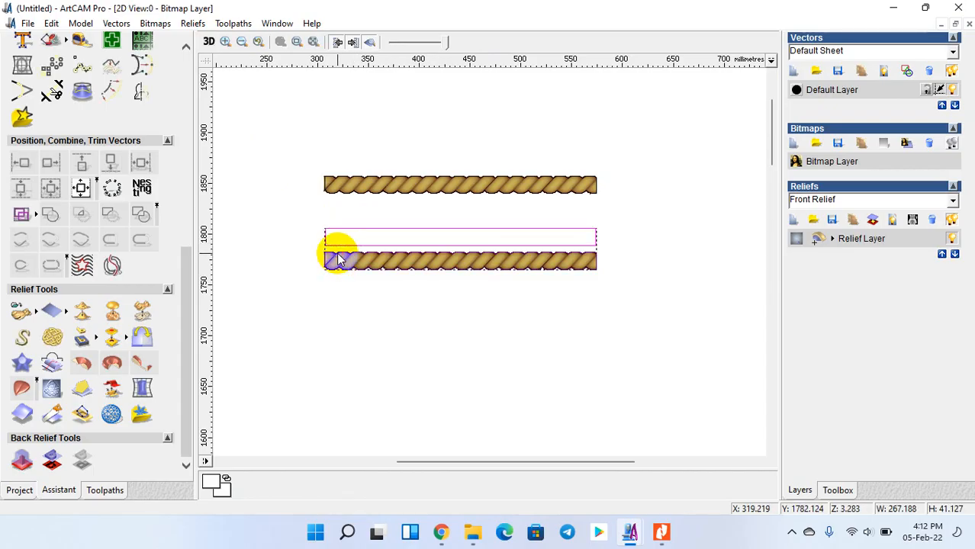
key("c")
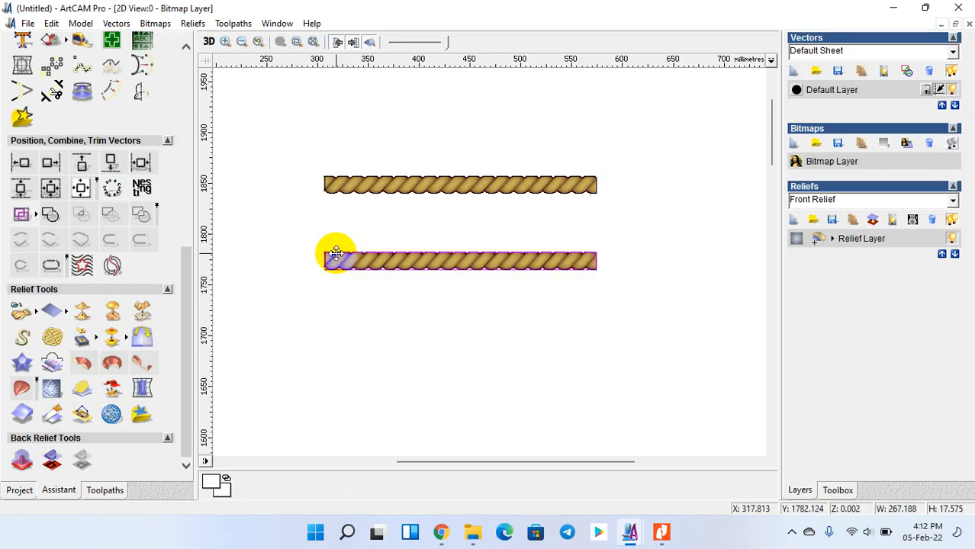
left_click(336, 336)
- Enlarge the rectangle around the lower rope on all sides to about 272.4 mm wide and 22.8 mm high
scroll(386, 273, "up", 1)
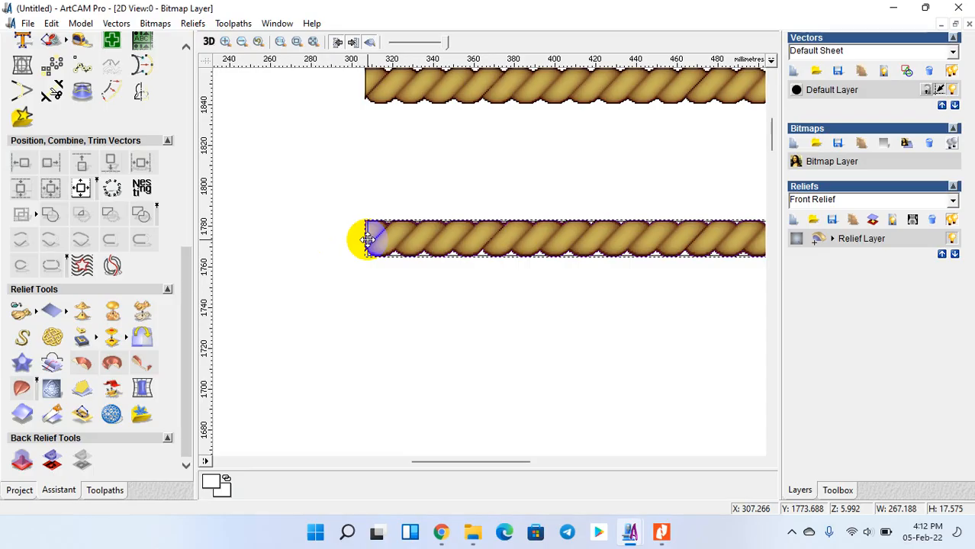
left_click(387, 240)
scroll(387, 238, "up", 2)
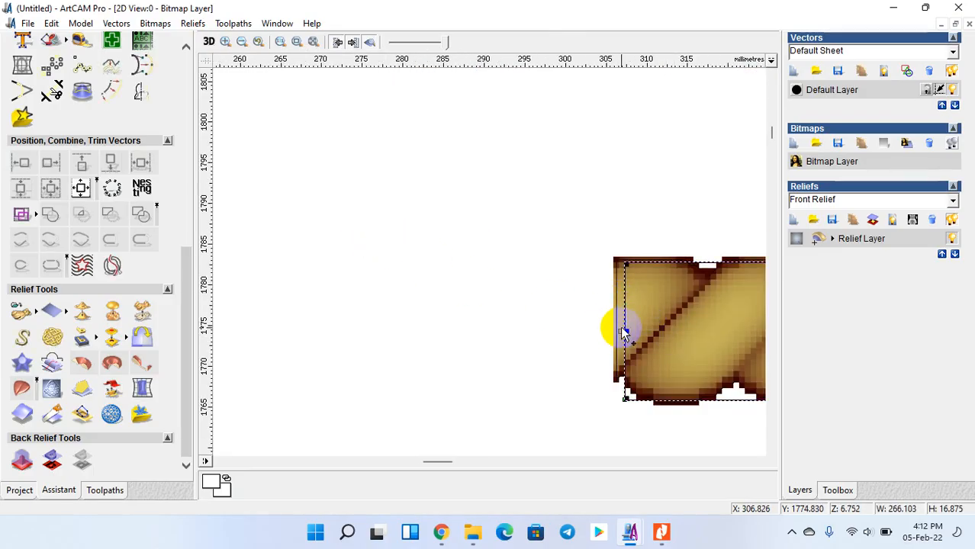
scroll(600, 328, "down", 1)
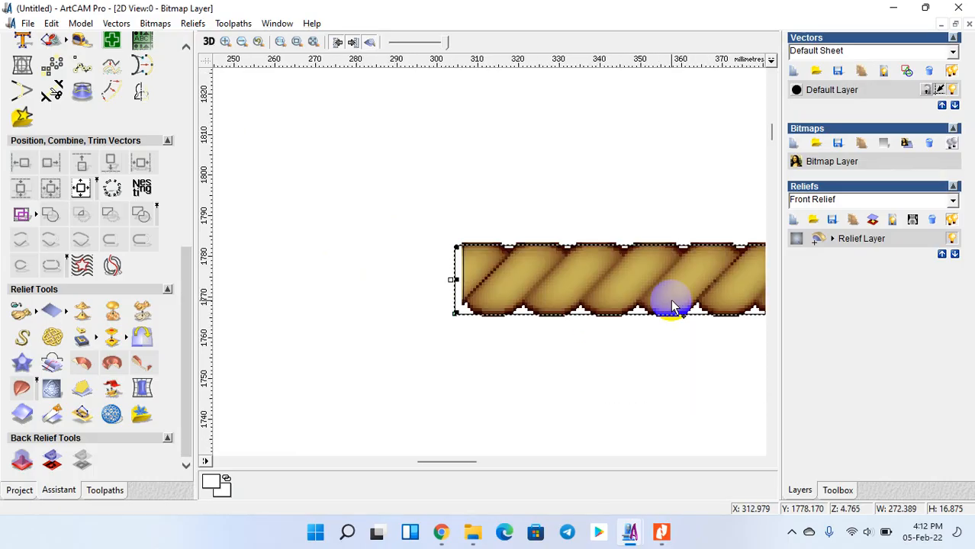
scroll(675, 304, "down", 1)
scroll(635, 260, "up", 1)
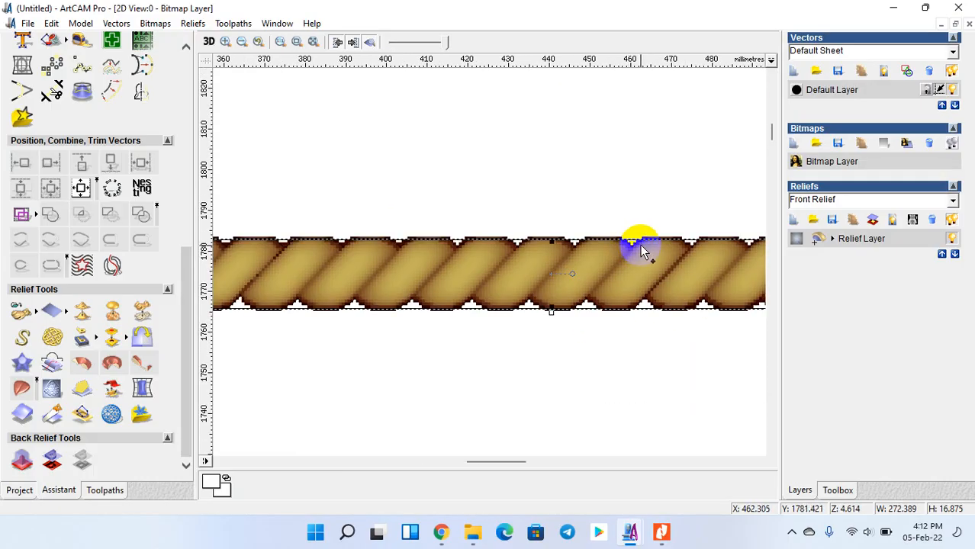
left_click_drag(551, 239, 550, 229, "shift")
left_click(552, 271)
scroll(568, 272, "down", 2)
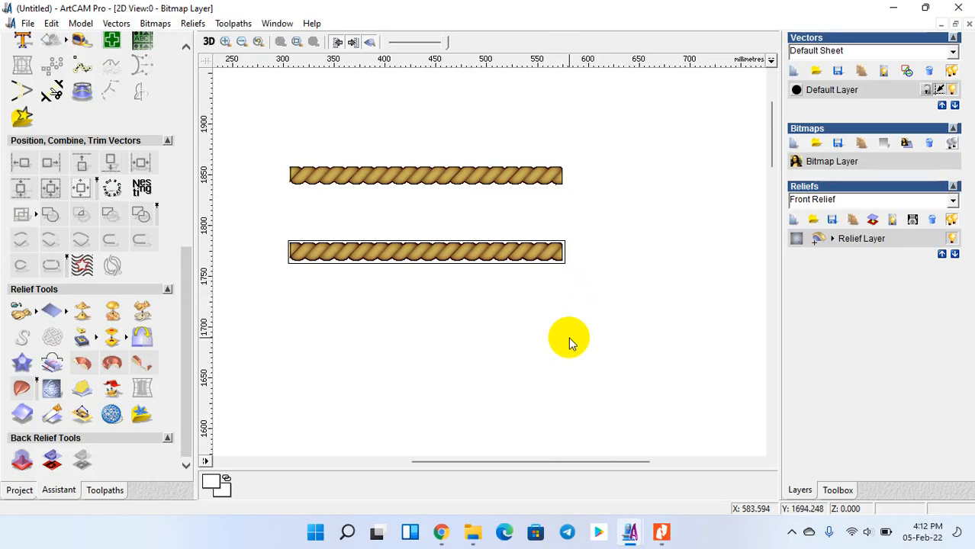
- Apply a linear Fade Relief of 70% strength within the rectangle, fading the lower rope from its left end to its right end
left_click(341, 243)
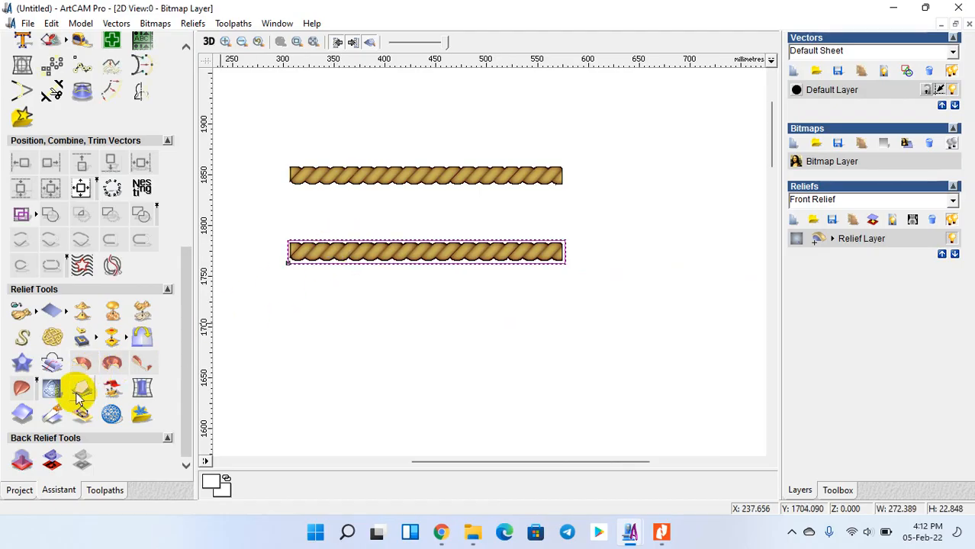
left_click(22, 413)
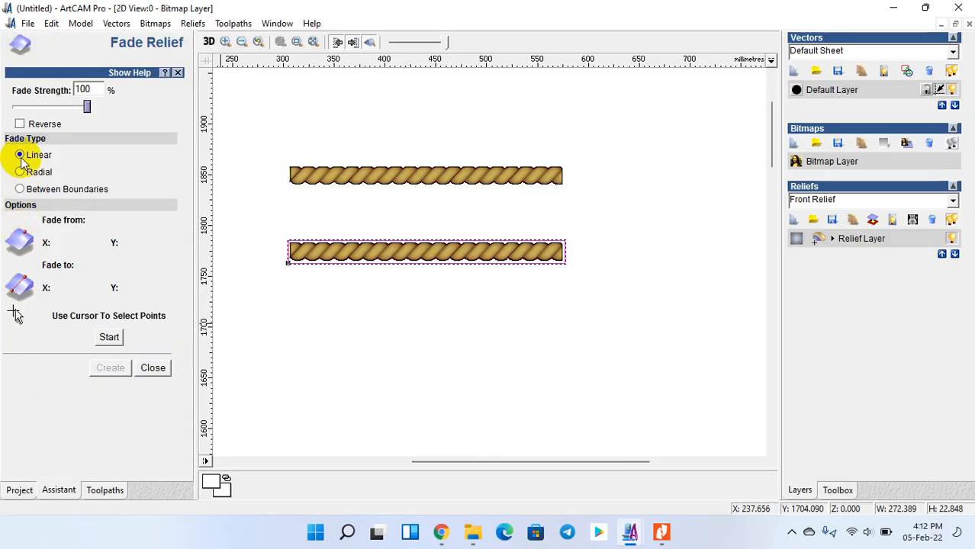
double_click(91, 90)
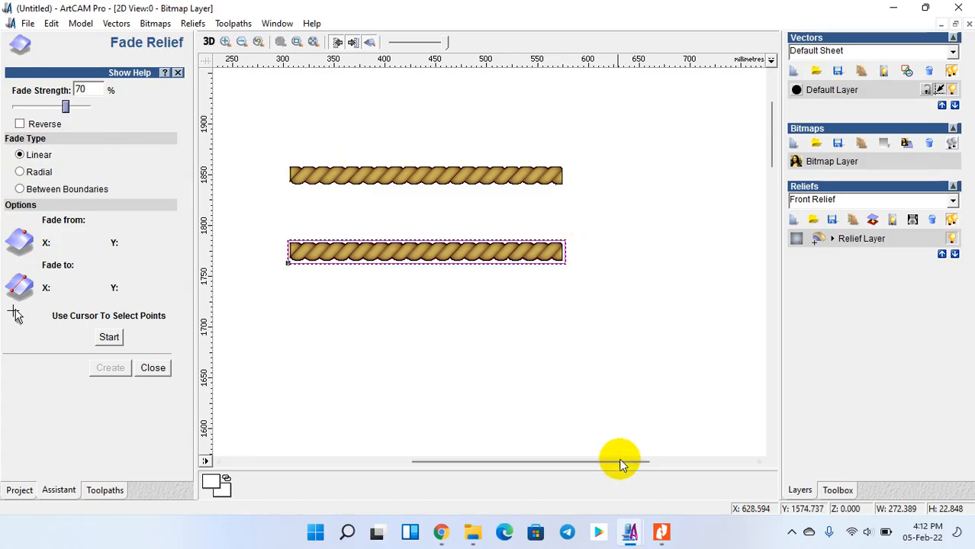
left_click(109, 337)
left_click(301, 263)
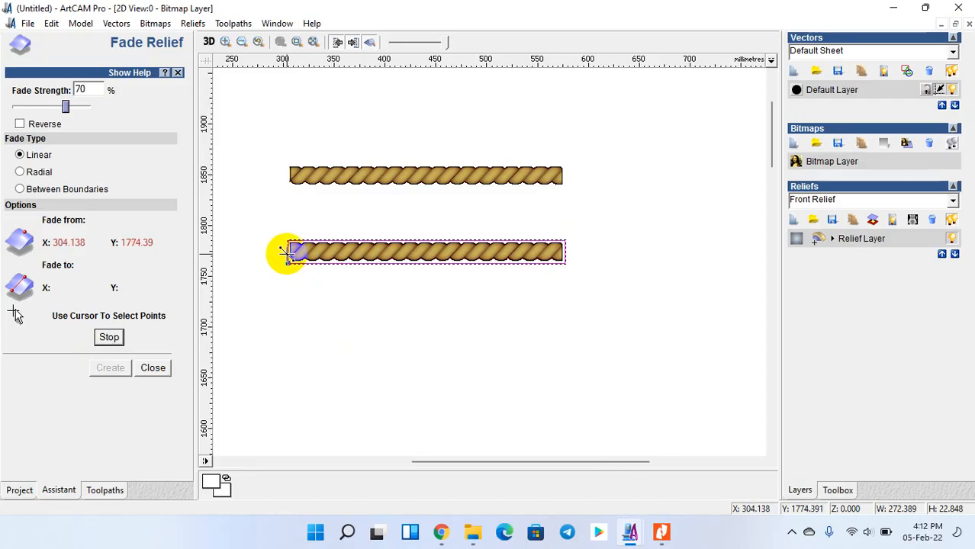
left_click_drag(288, 252, 563, 250)
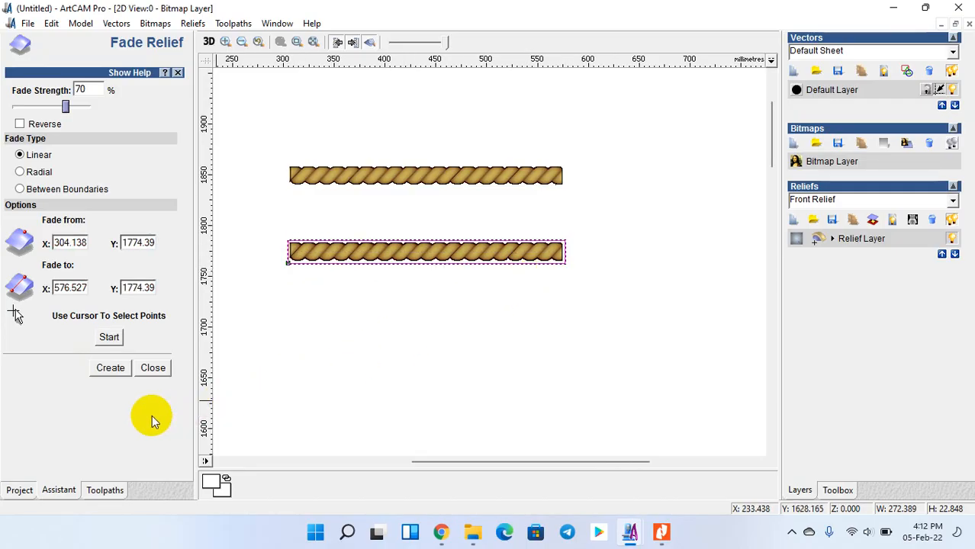
left_click(108, 370)
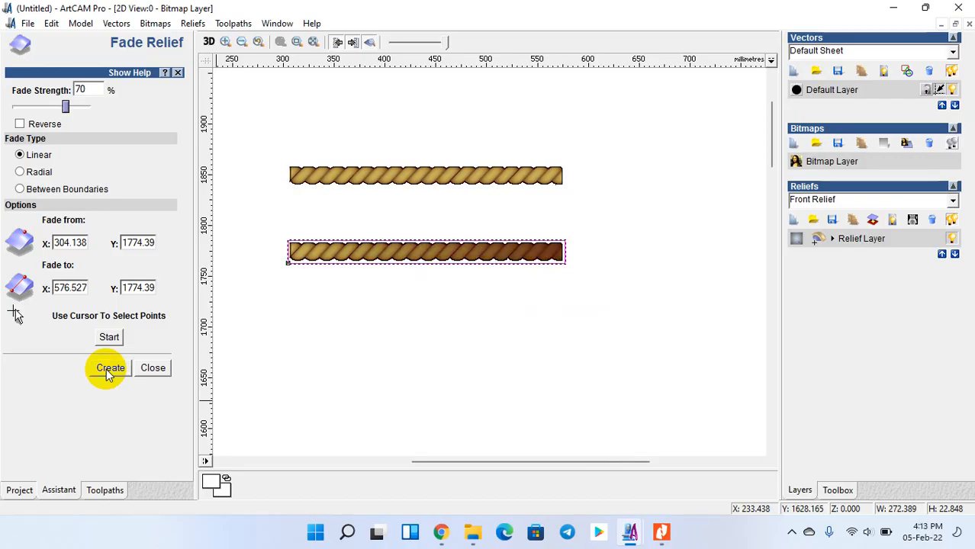
- Examine the faded lower rope in the 3D view, then undo the fade in the 2D view and close Fade Relief
left_click(208, 42)
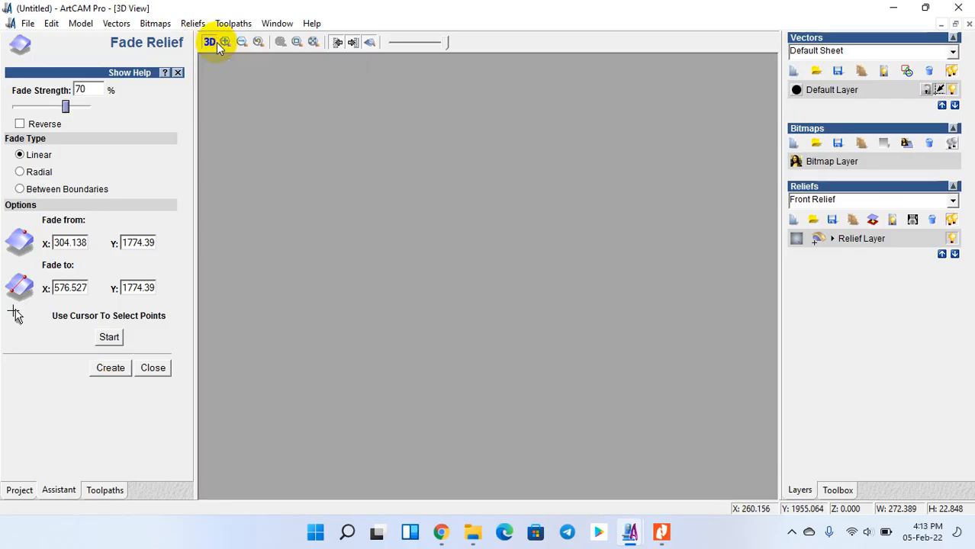
left_click_drag(464, 227, 243, 296)
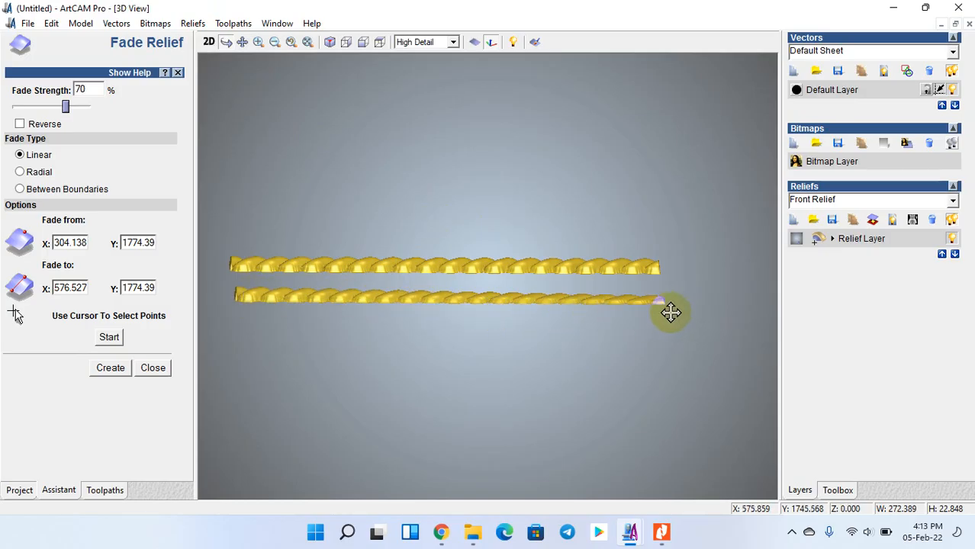
left_click(209, 46)
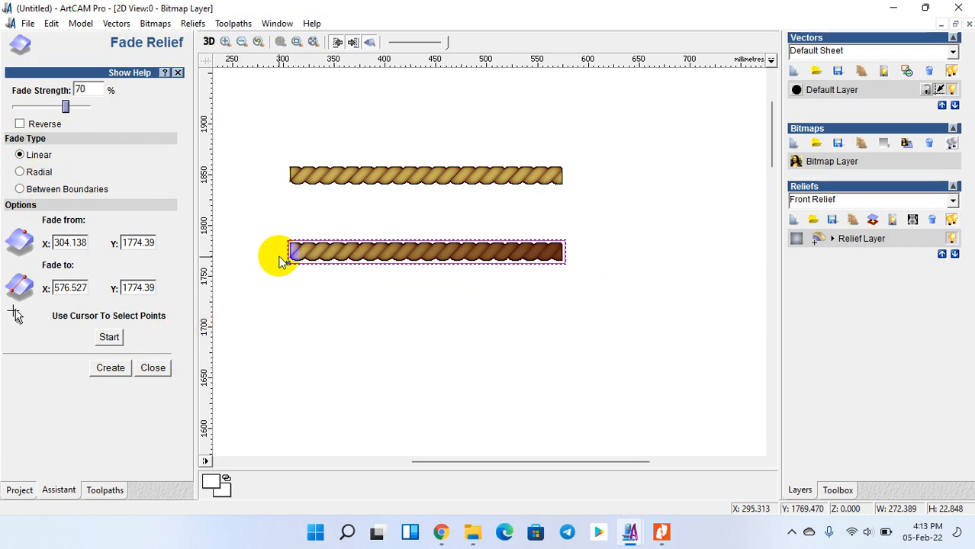
left_click_drag(284, 254, 559, 267)
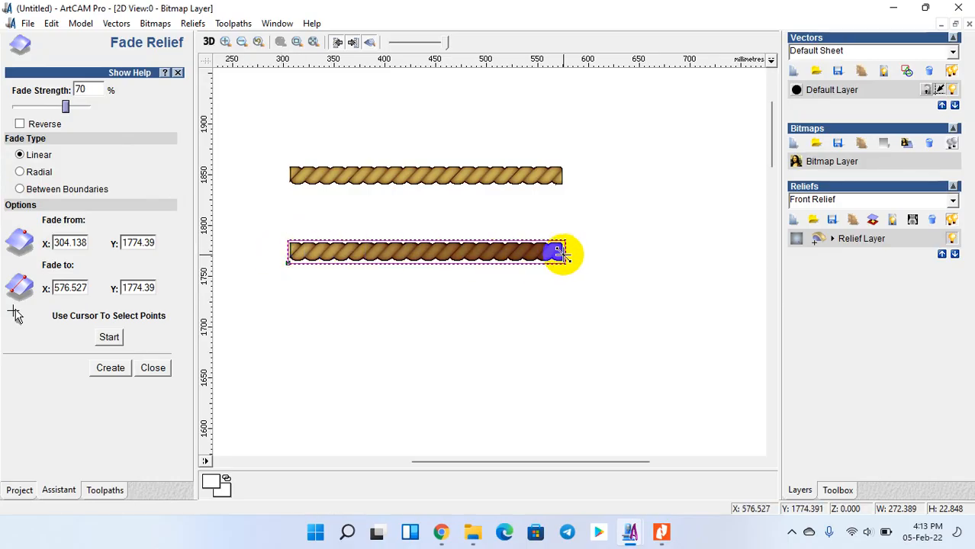
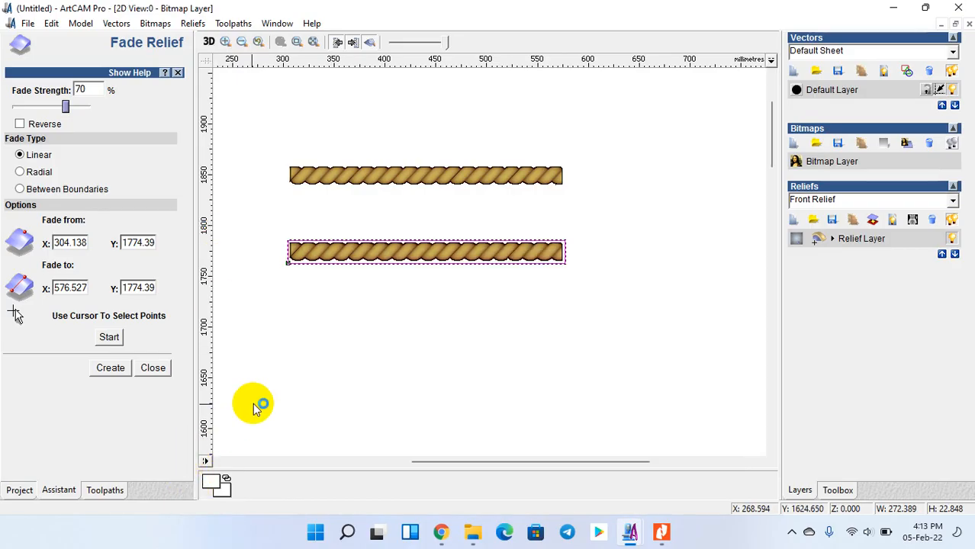
left_click(157, 368)
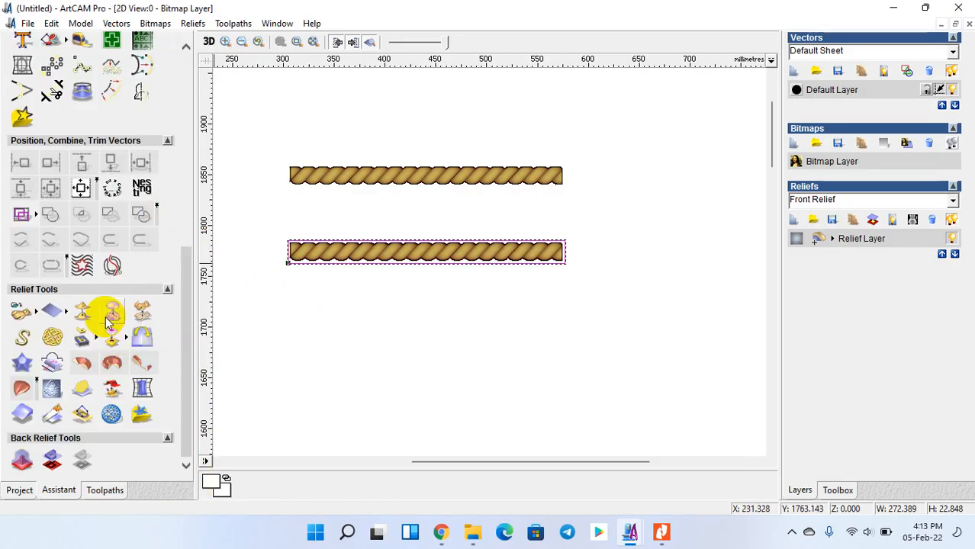
- Draw a circle about 90.9 mm in diameter below the lower rope
scroll(122, 217, "up", 3)
left_click(142, 124)
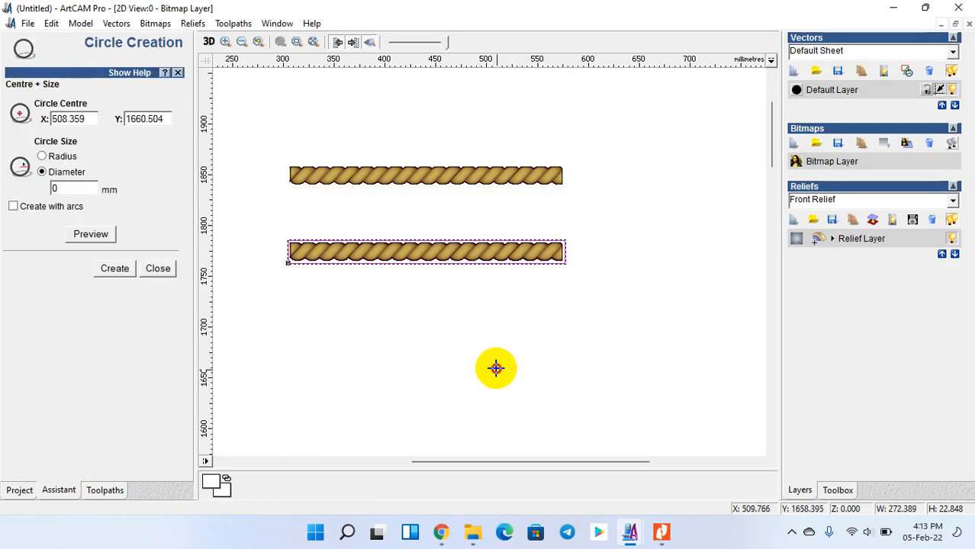
left_click_drag(495, 368, 522, 405)
- Create a flat plane relief inside the circle with a start height of 10 mm, combined using Merge High
double_click(521, 405)
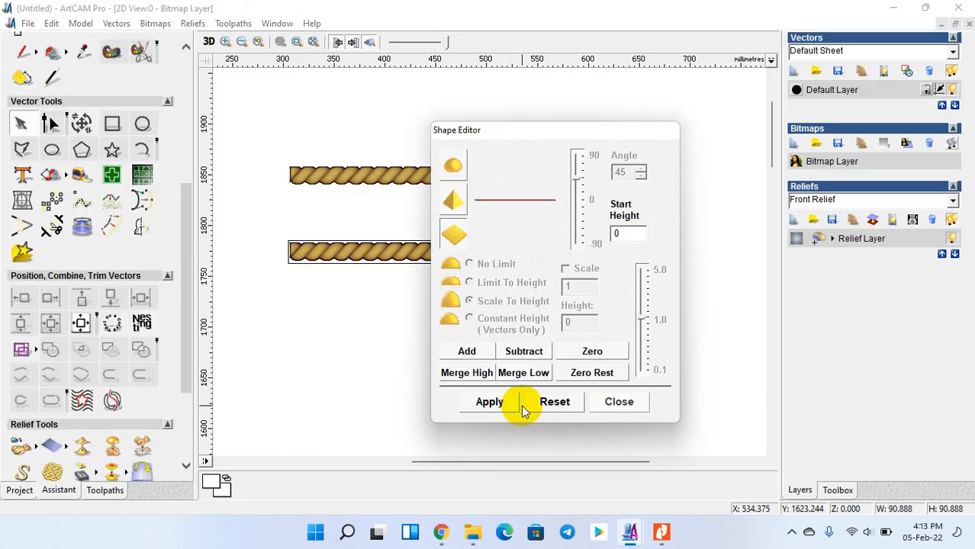
double_click(616, 232)
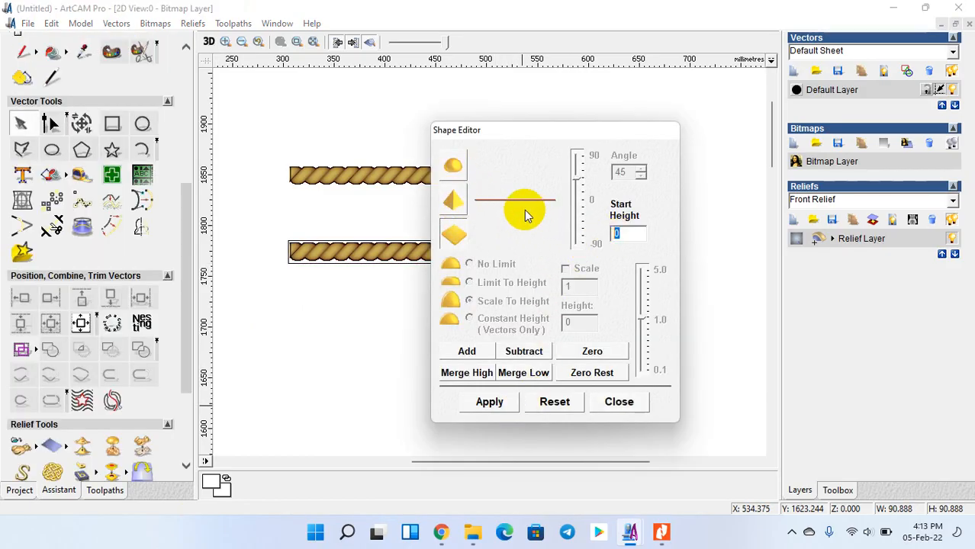
type("10")
left_click(449, 372)
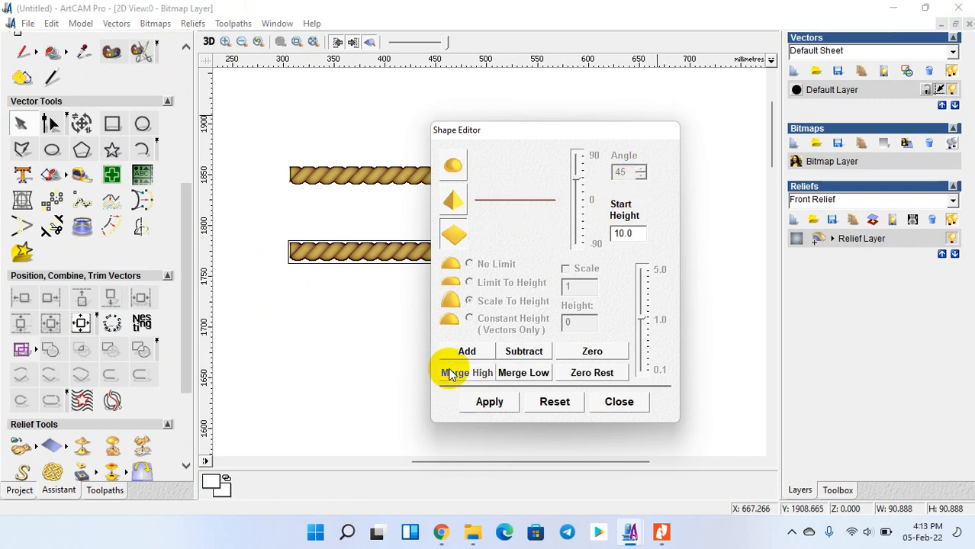
left_click(596, 403)
scroll(517, 341, "down", 1)
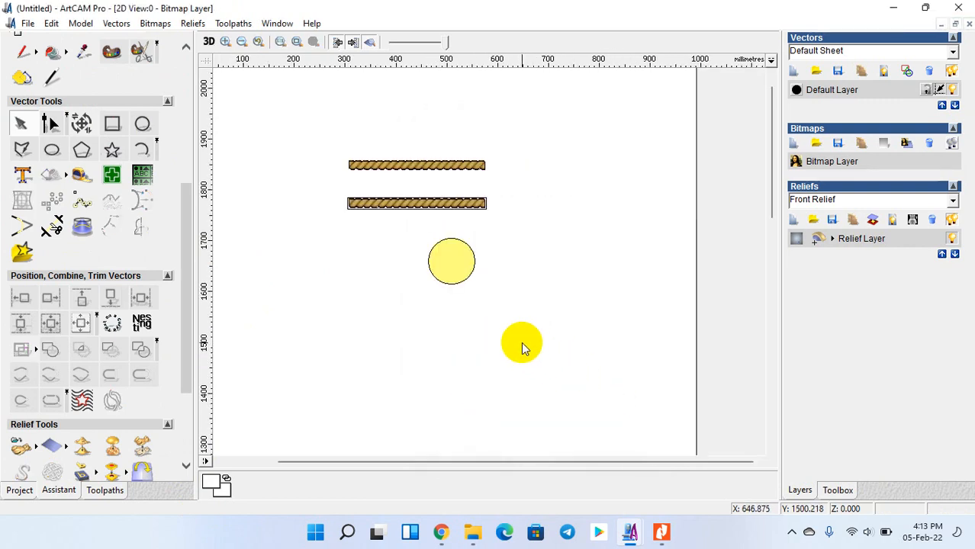
scroll(456, 283, "up", 1)
- Select the circle around the disc and examine the flat disc relief in the 3D view
left_click(435, 238)
scroll(403, 200, "up", 1)
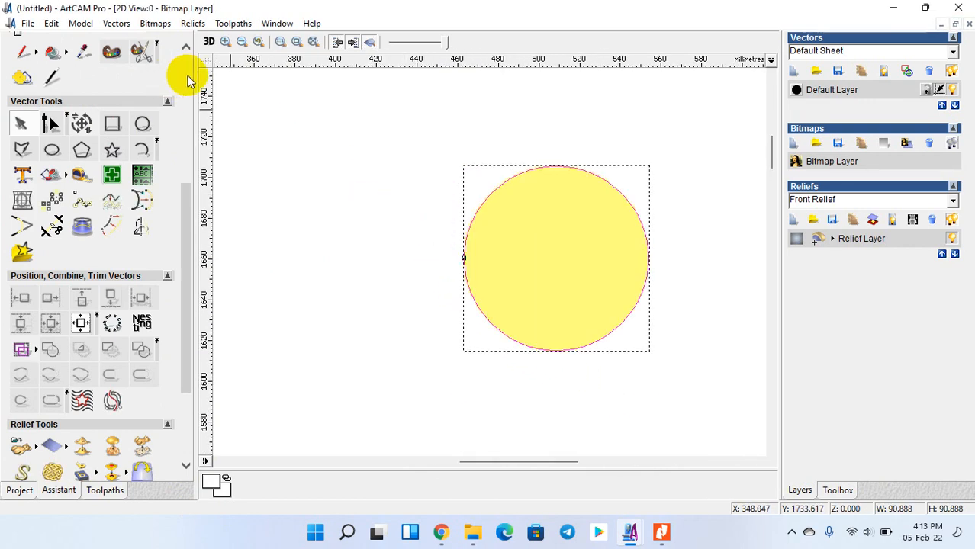
left_click(210, 45)
left_click_drag(514, 239, 592, 370)
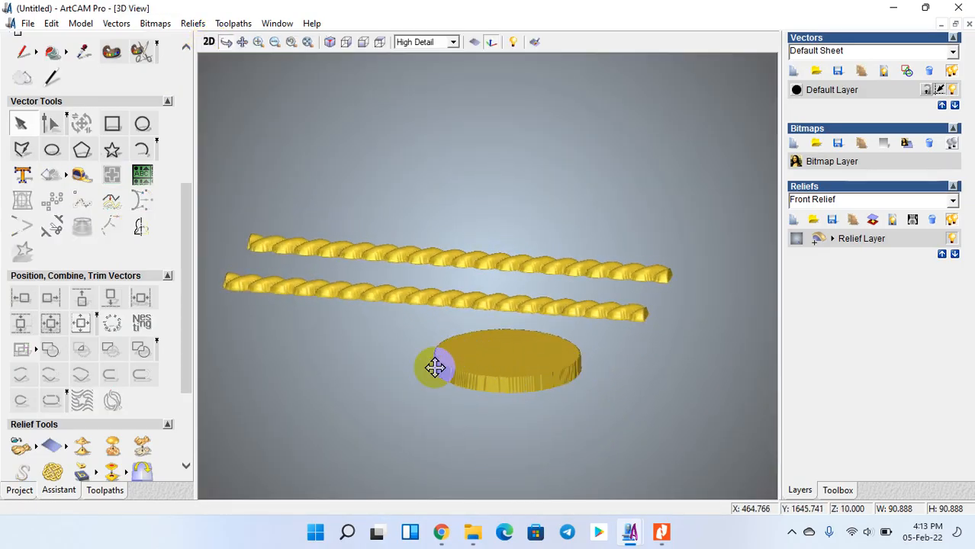
left_click(208, 41)
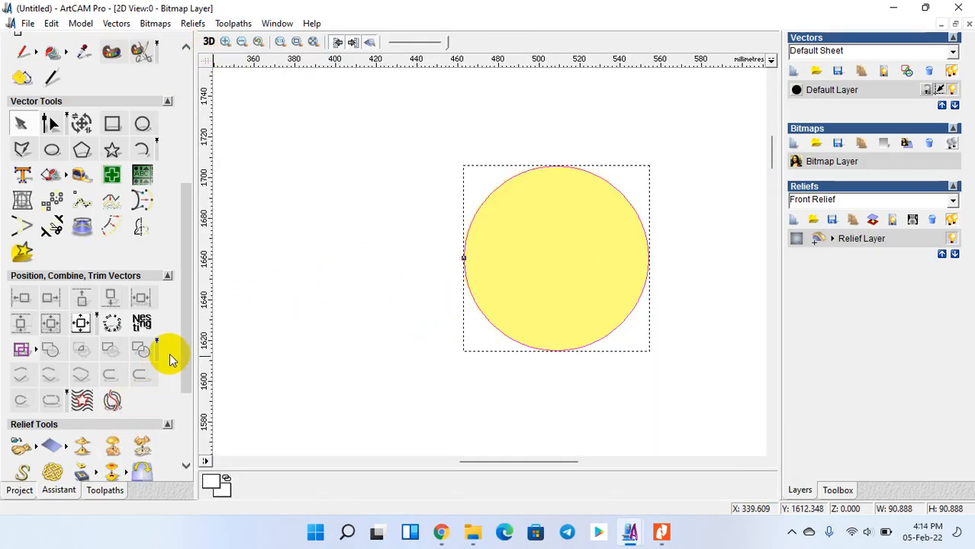
- Apply a radial Fade Relief of 100% strength to the disc, centred on the middle of the circle
scroll(183, 327, "down", 2)
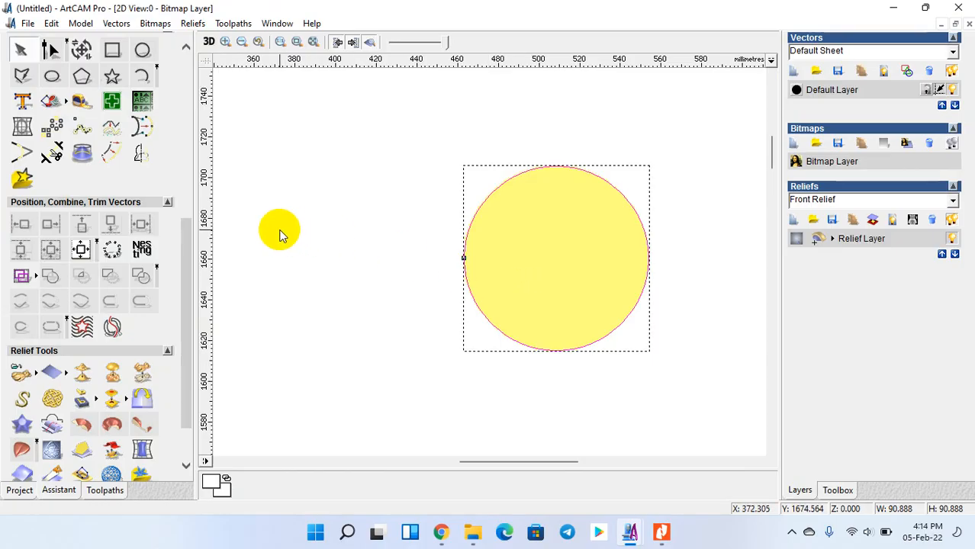
left_click_drag(183, 289, 184, 319)
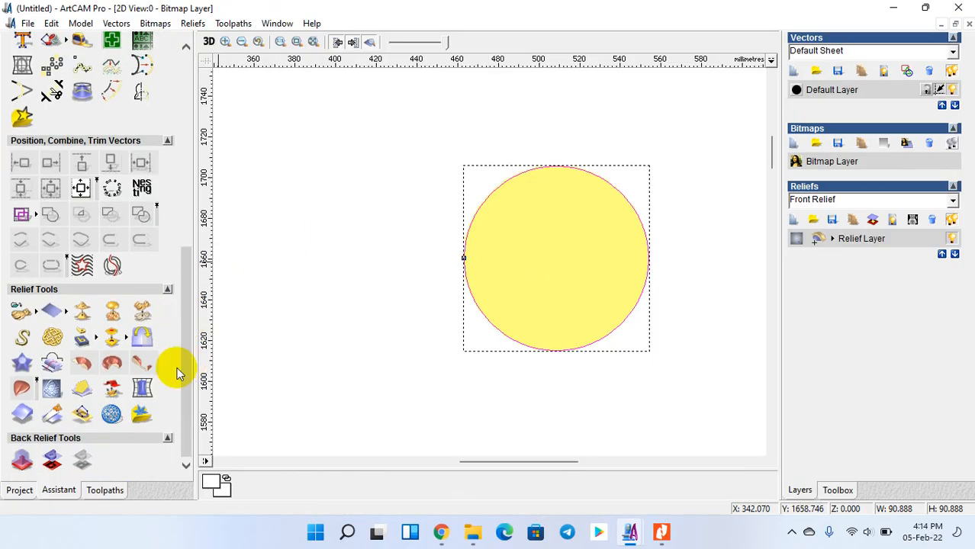
left_click(23, 417)
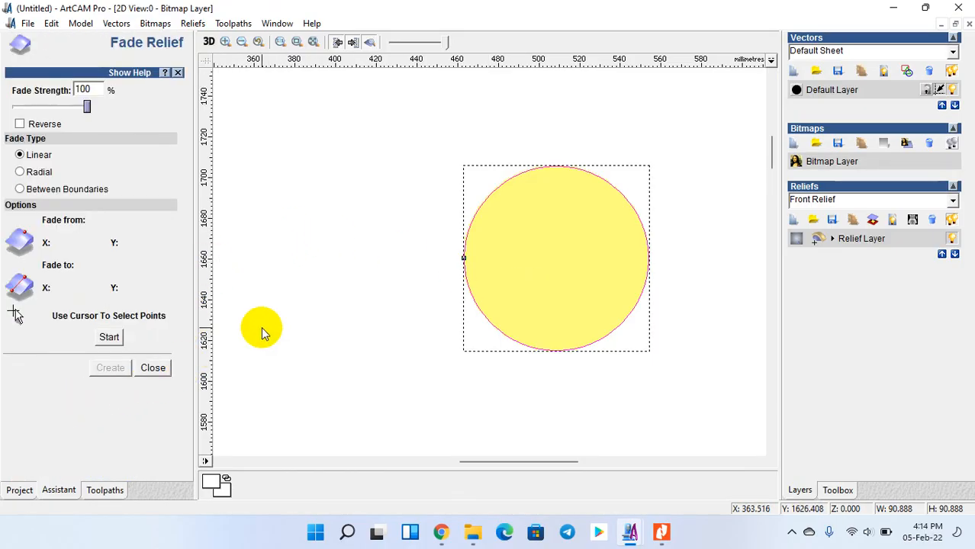
left_click(20, 172)
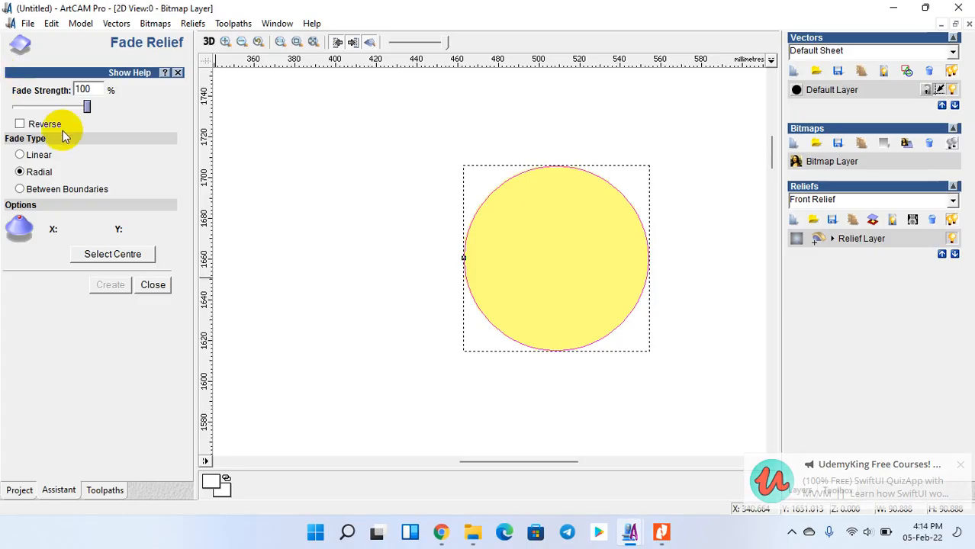
left_click(113, 254)
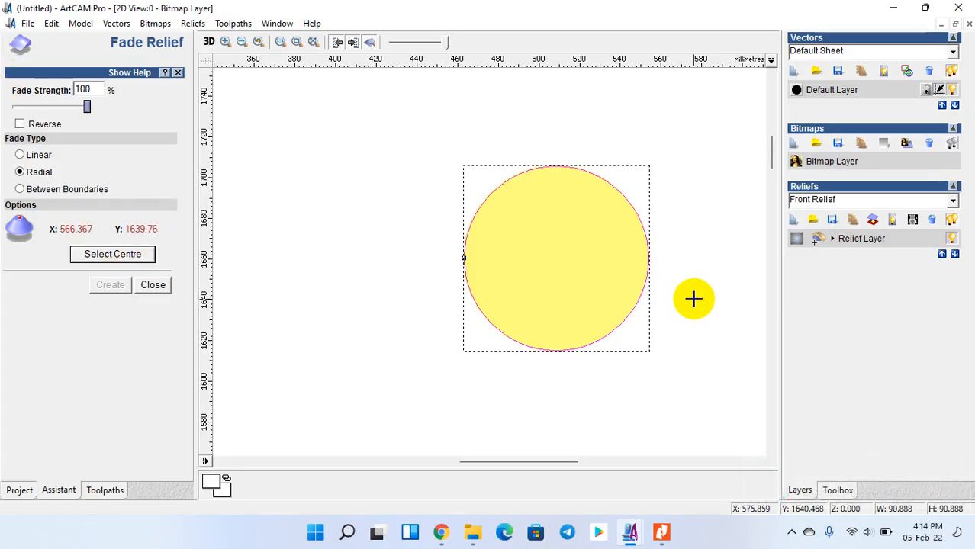
left_click(557, 259)
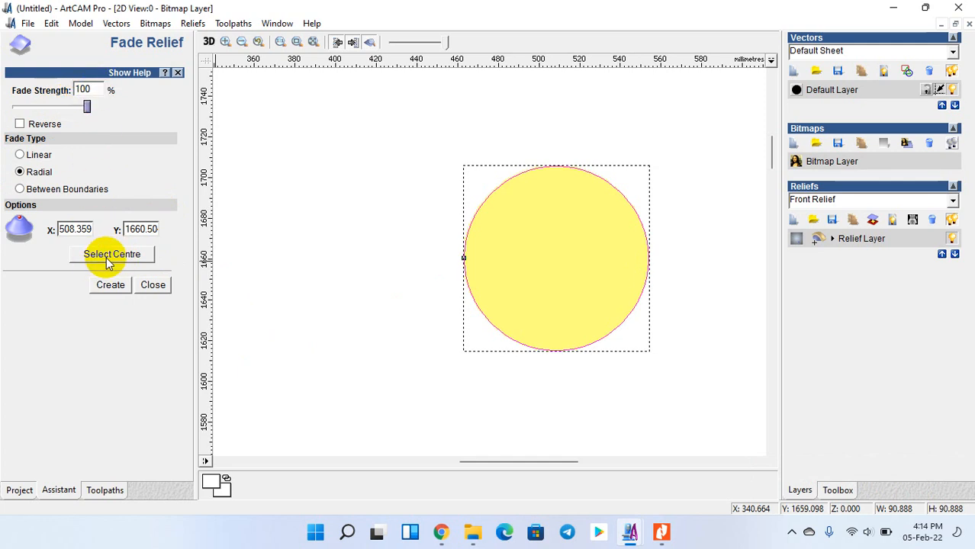
left_click(109, 282)
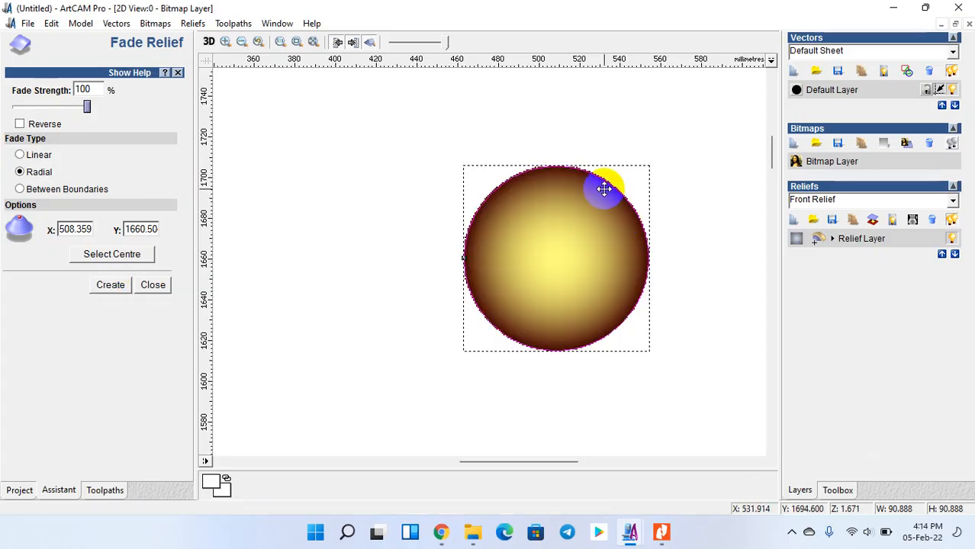
- Examine the radially faded disc in the 3D view and return to the 2D view
left_click(208, 42)
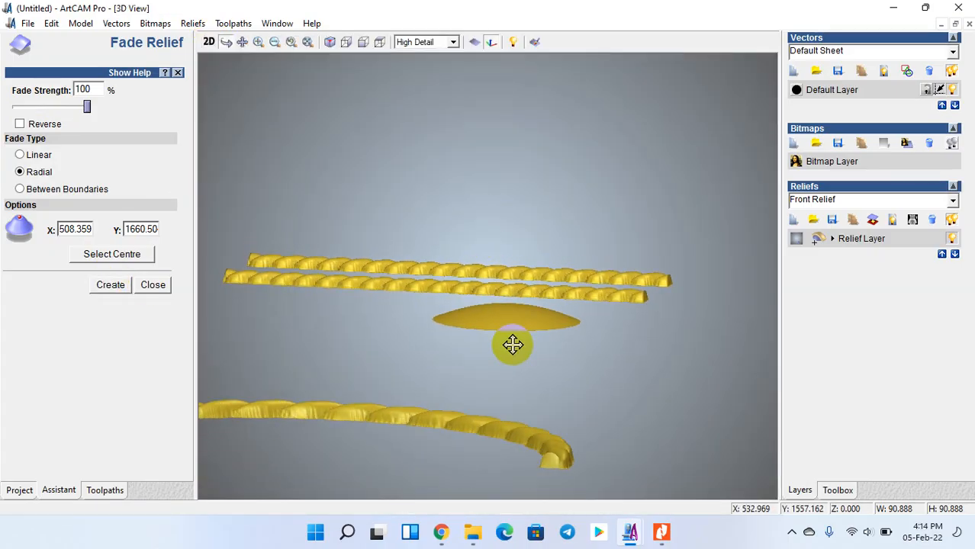
left_click_drag(513, 345, 435, 274)
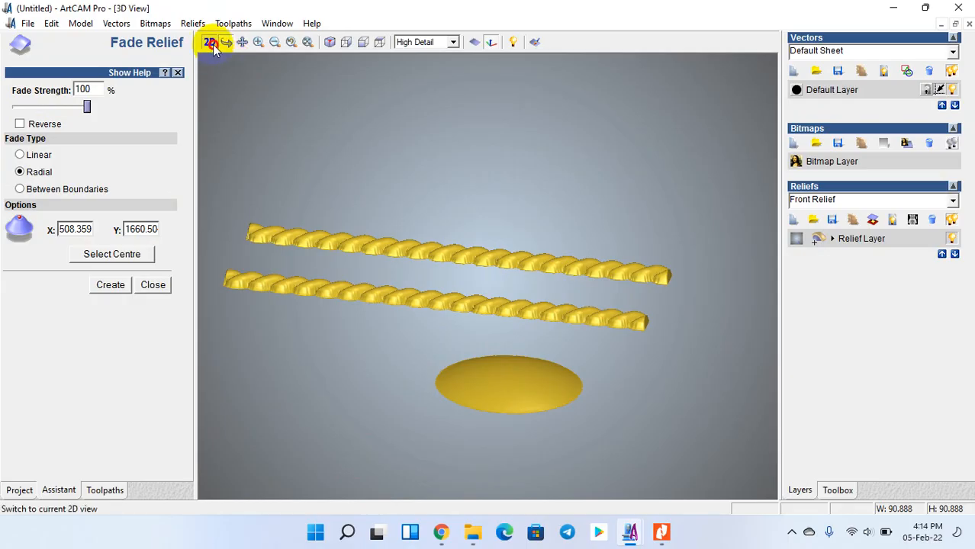
left_click(210, 44)
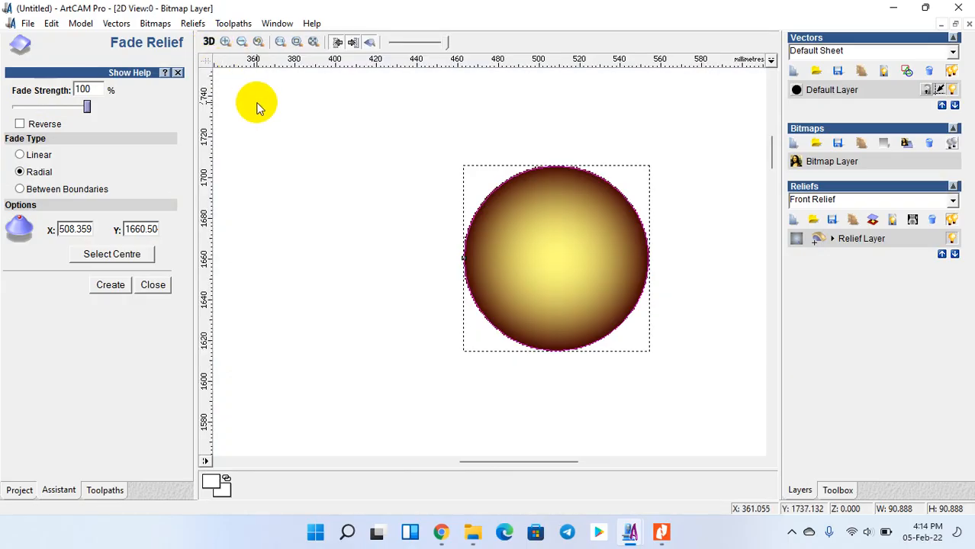
- Replace the full-strength fade with a radial fade of 70% strength on the disc and inspect it in the 3D view
double_click(101, 90)
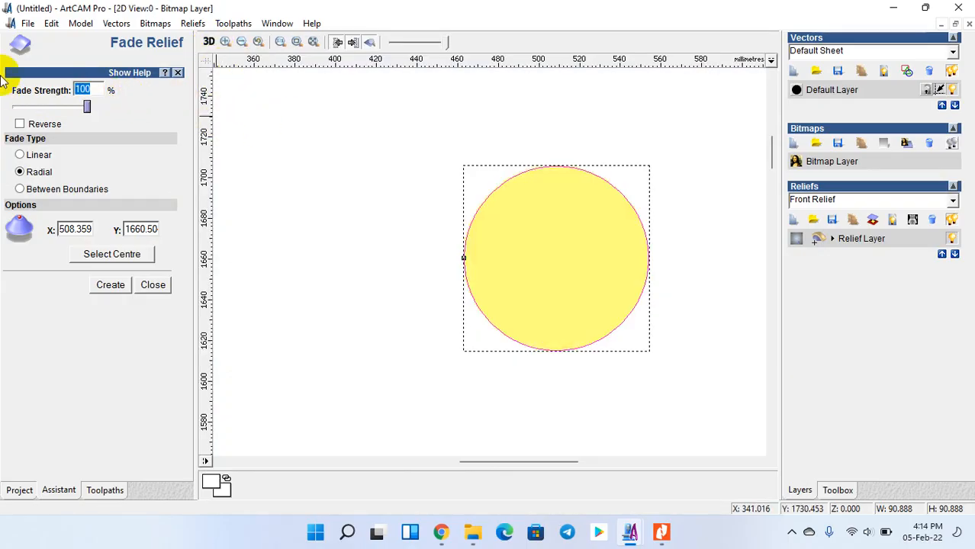
left_click(115, 286)
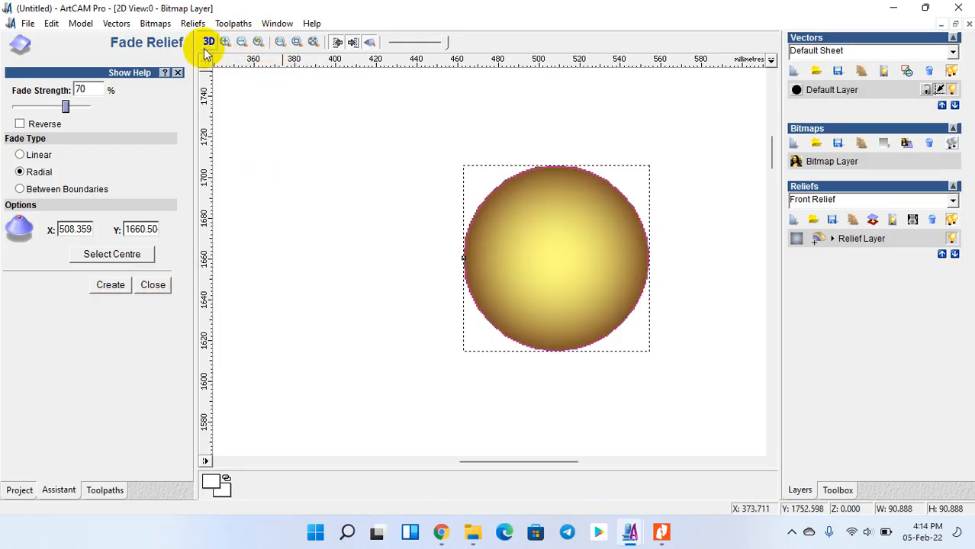
left_click(208, 42)
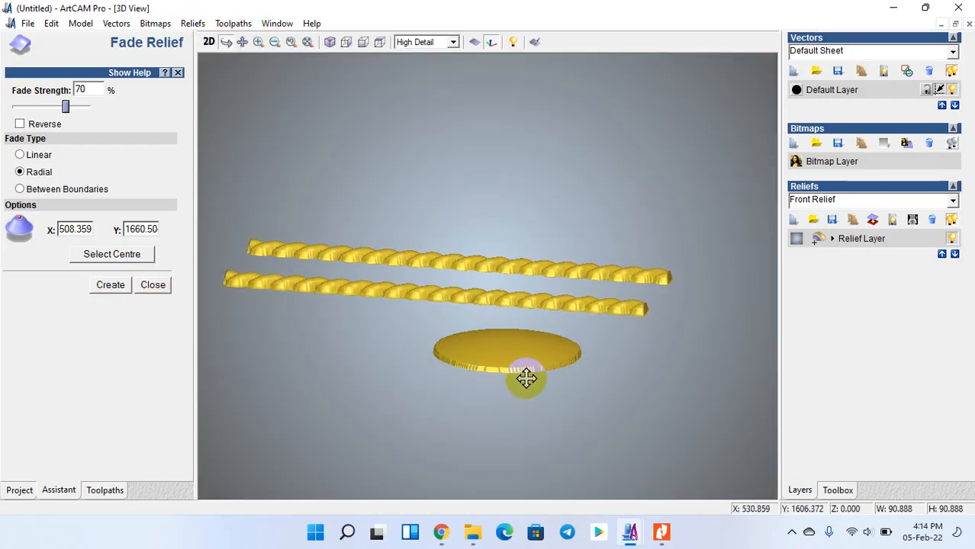
left_click_drag(566, 343, 452, 343)
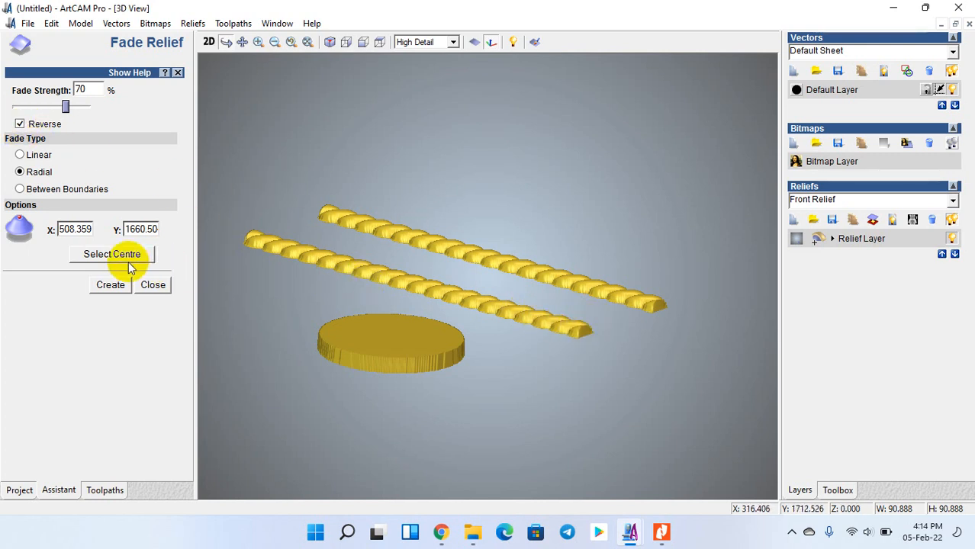
- Try the 70% radial fade with Reverse enabled on the restored disc, inspect it in 3D, and undo it
left_click(110, 285)
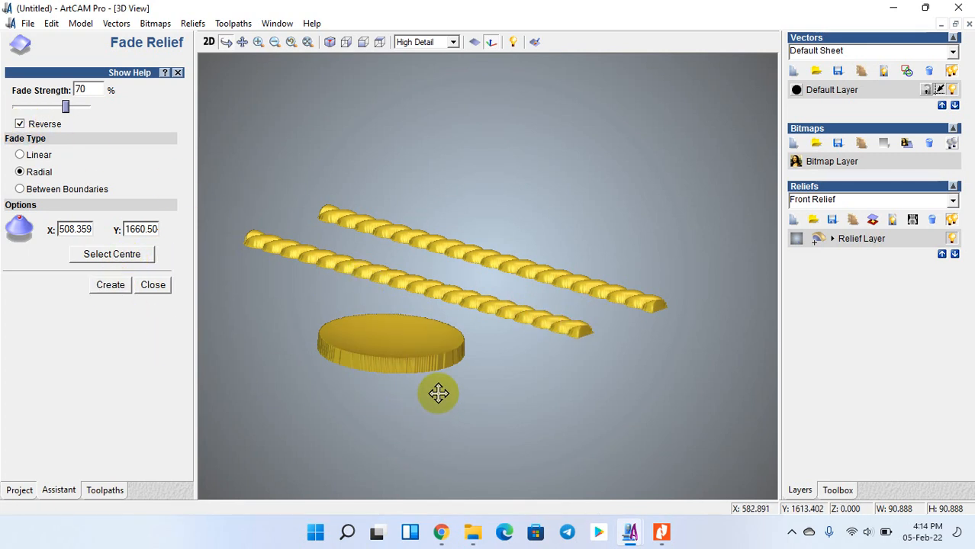
left_click_drag(372, 331, 562, 364)
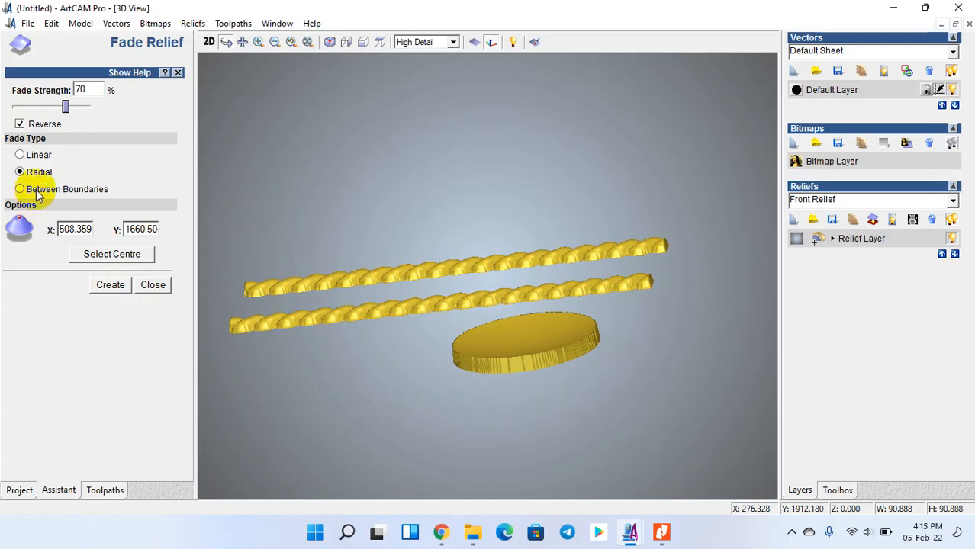
left_click(153, 286)
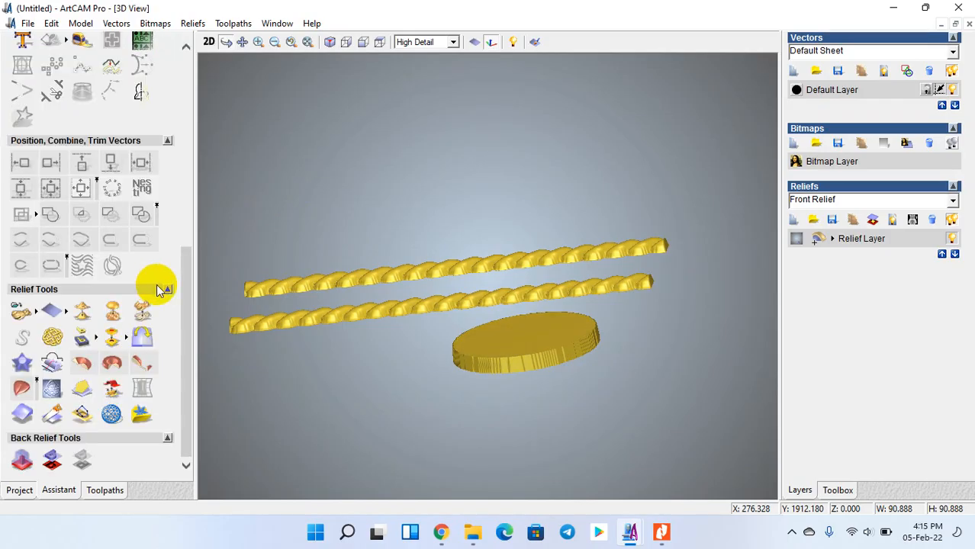
left_click(208, 43)
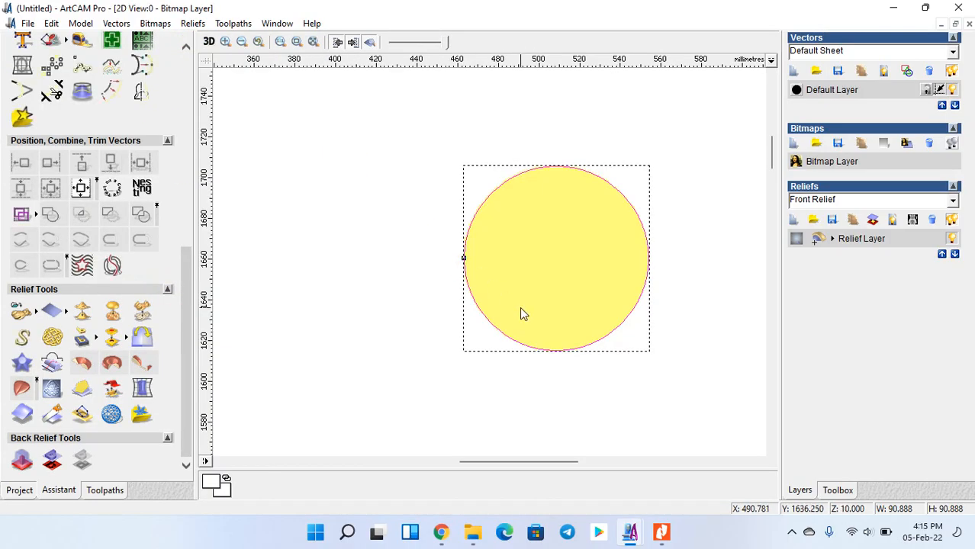
- Offset the disc's circle 20 mm inwards with sharp corners, keeping the original vector
left_click(112, 90)
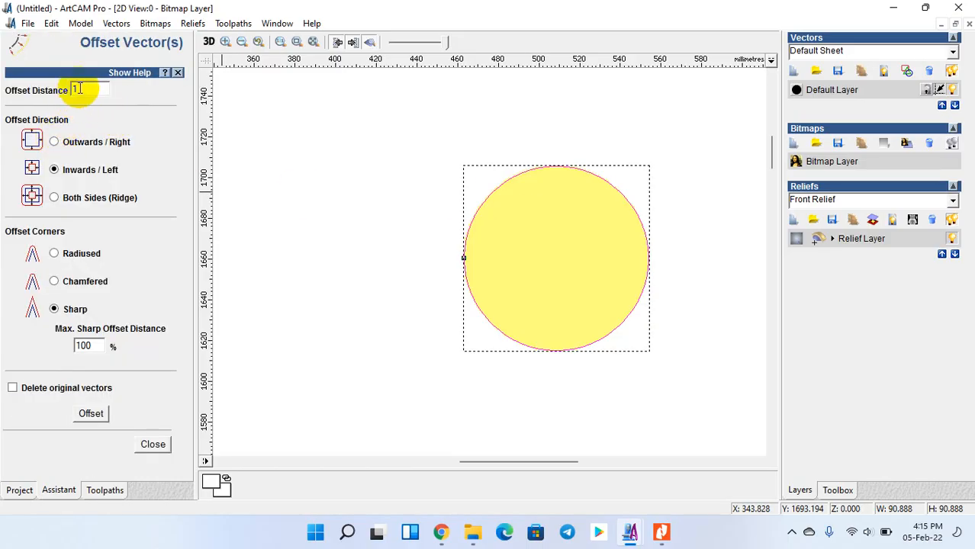
type("20")
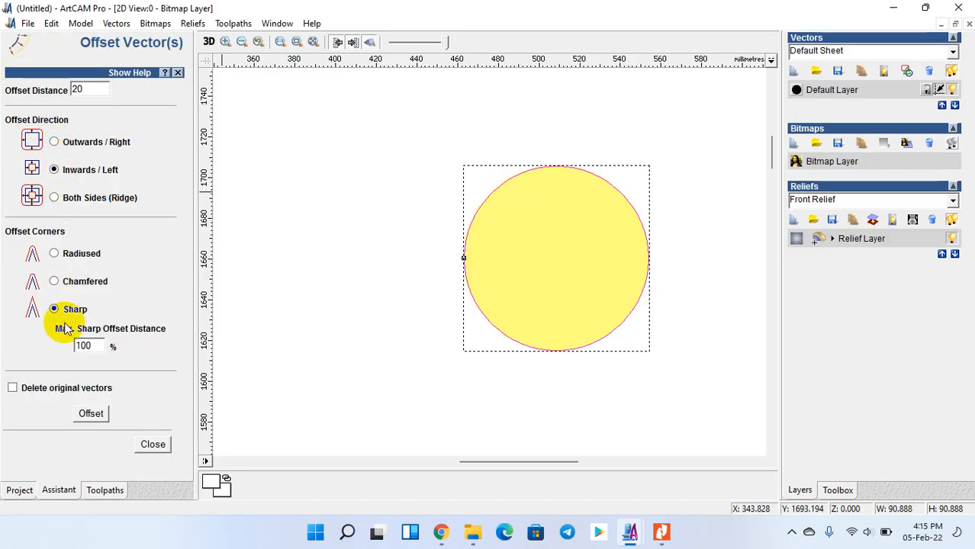
left_click(89, 410)
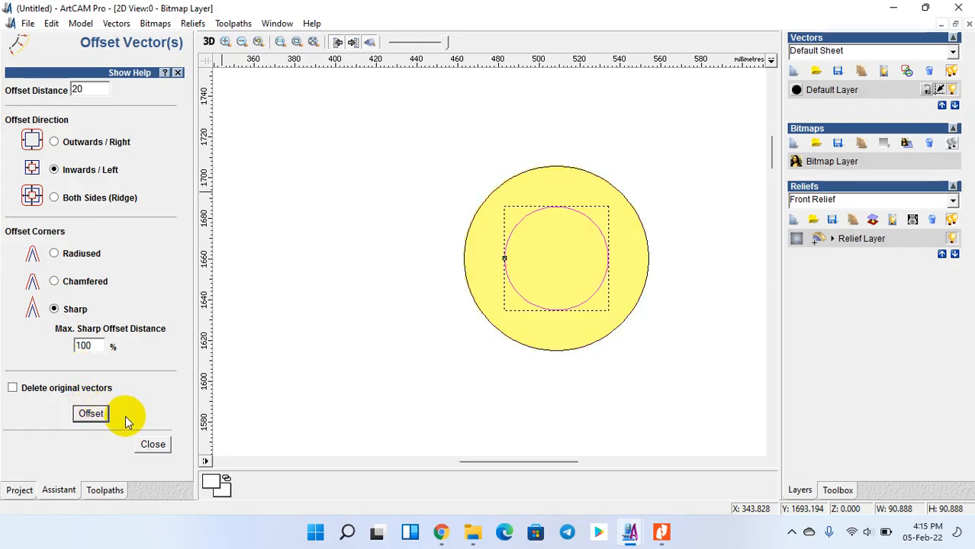
- Replace the 20 mm offset with a 10 mm inward offset of the disc's circle, with sharp corners and the original kept
key("Delete")
left_click(489, 207)
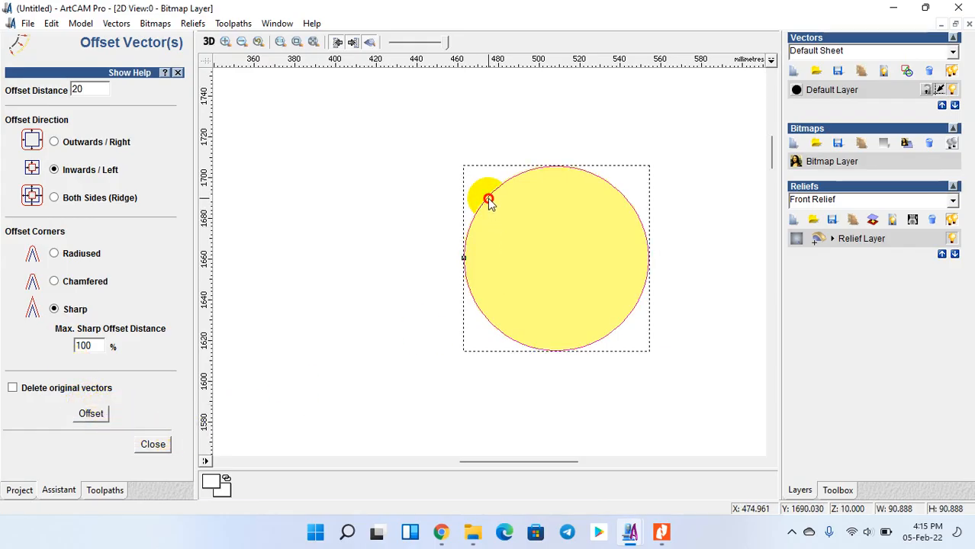
left_click_drag(106, 90, 2, 93)
type("10")
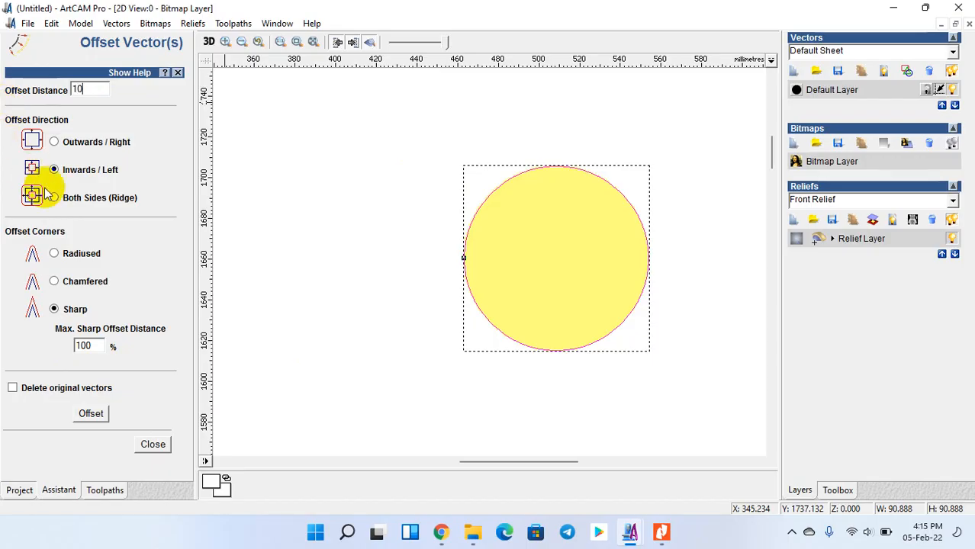
left_click(86, 413)
left_click(138, 447)
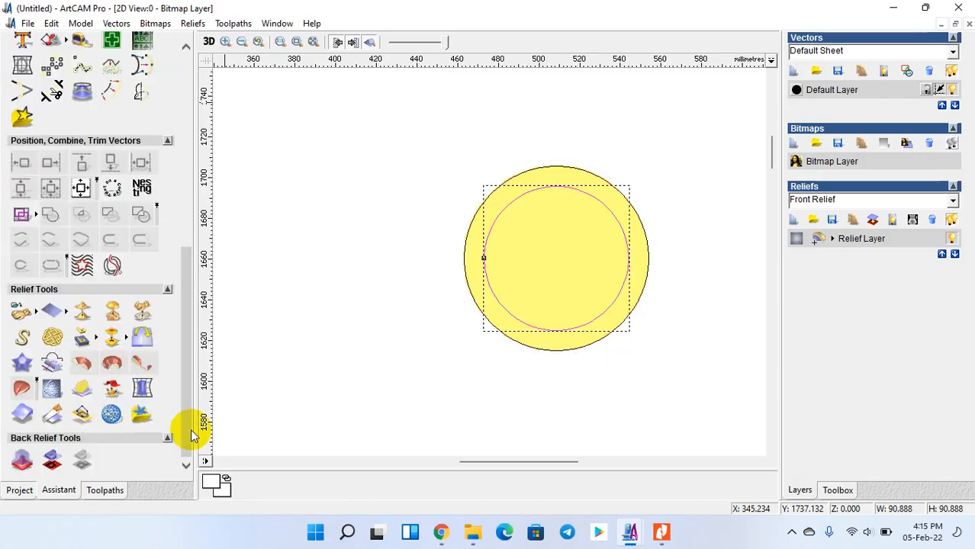
- Fade the disc relief between its outer circle and the offset inner circle using Between Boundaries at 100% strength
left_click(470, 229)
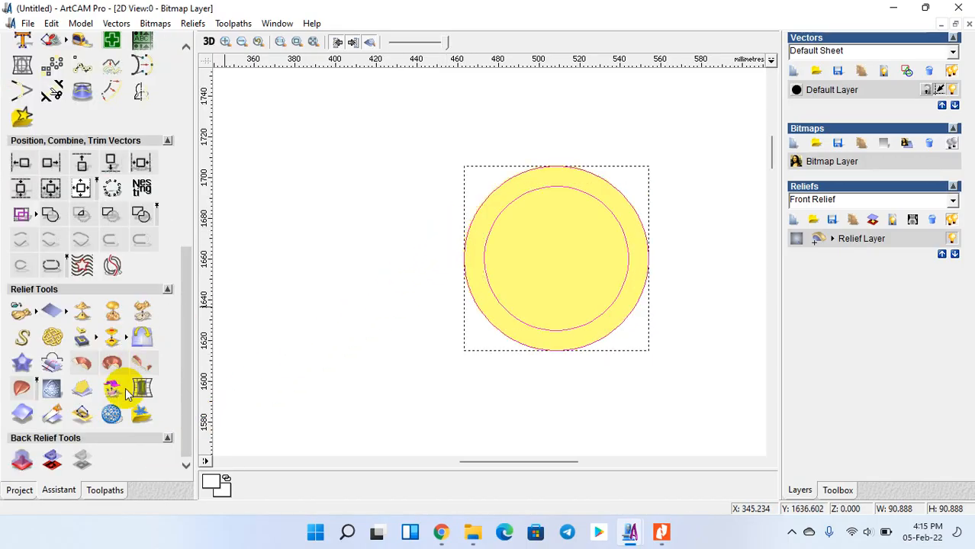
left_click(23, 414)
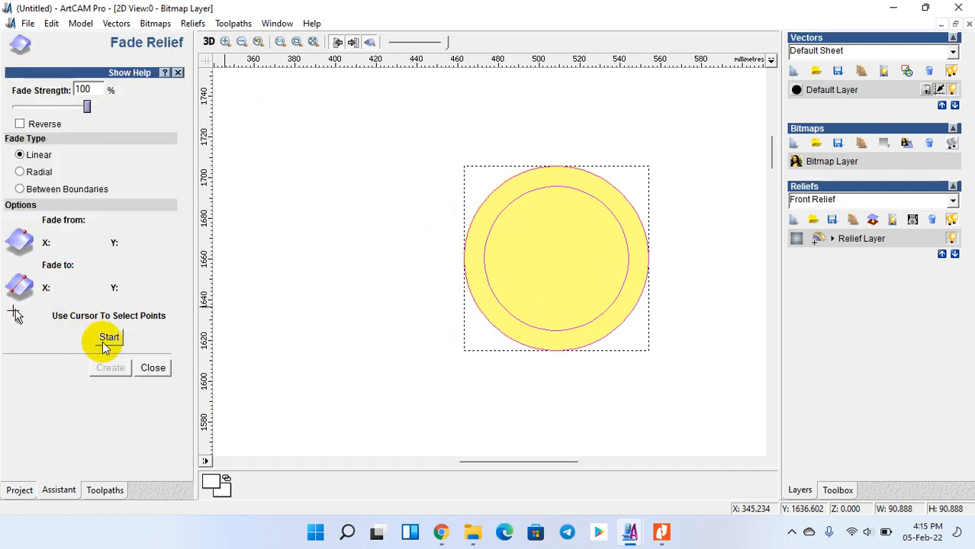
left_click(20, 188)
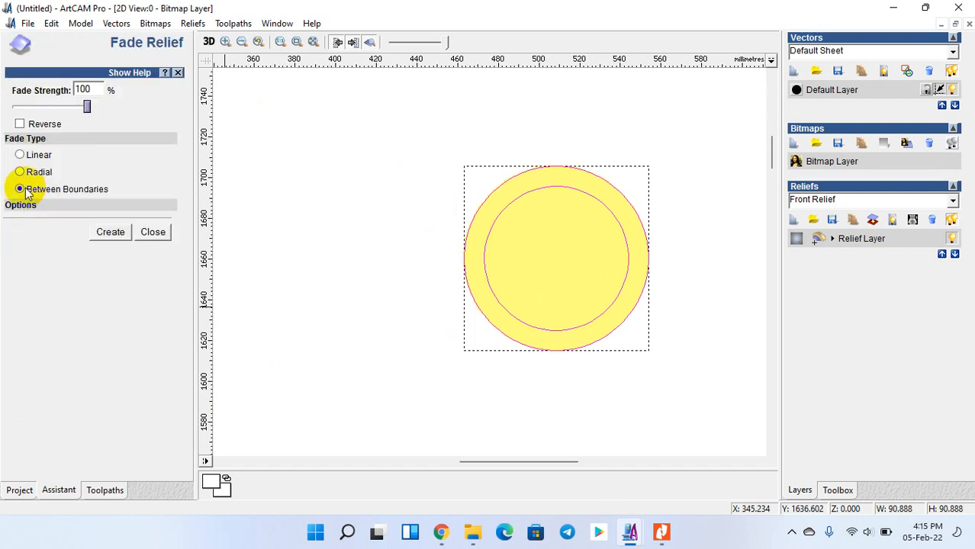
left_click(112, 237)
left_click(415, 230)
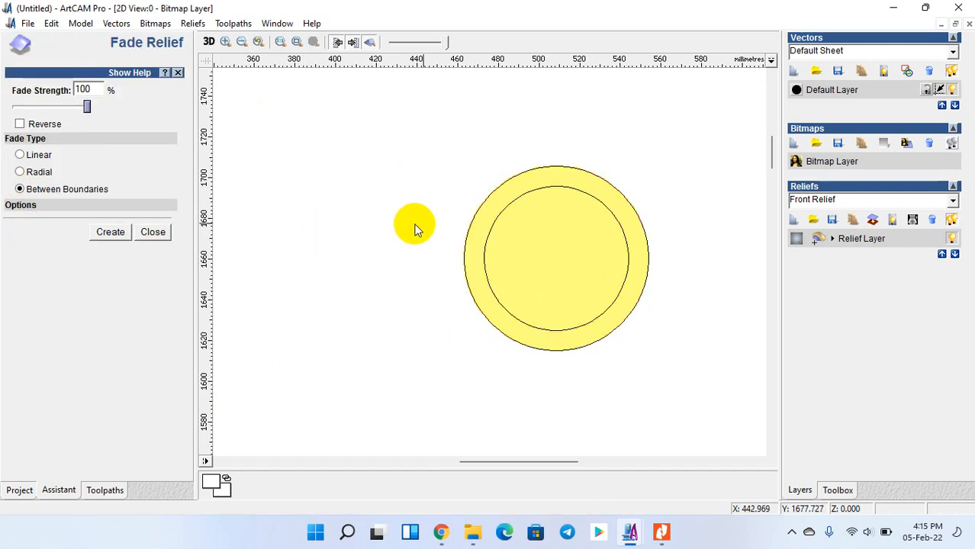
left_click(479, 217)
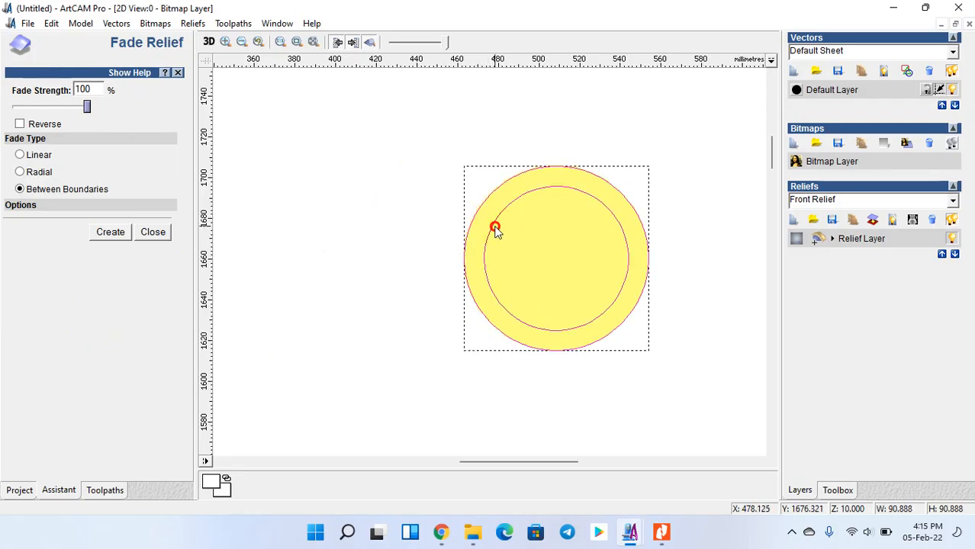
left_click(141, 241)
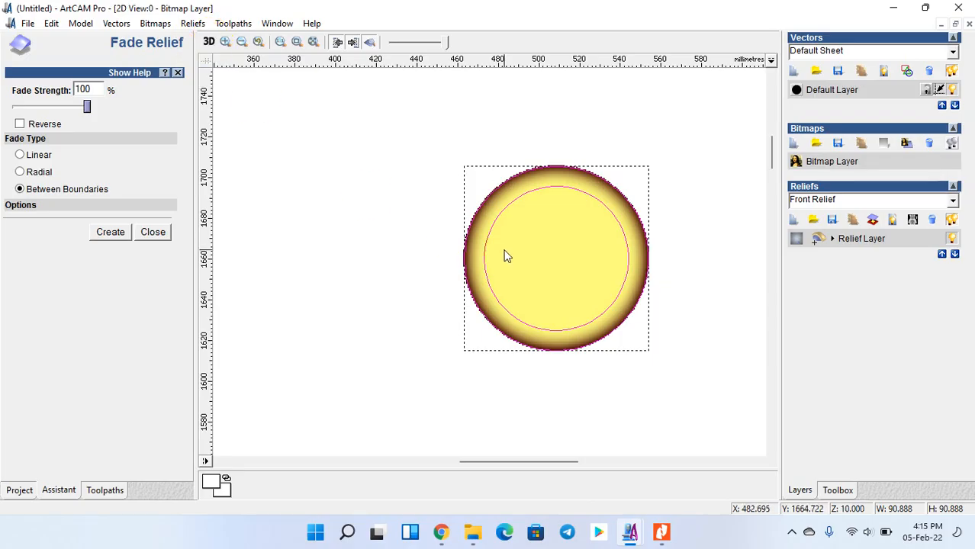
- Inspect the disc's faded rim in the 3D view, return to the 2D view and undo the fade
left_click(208, 41)
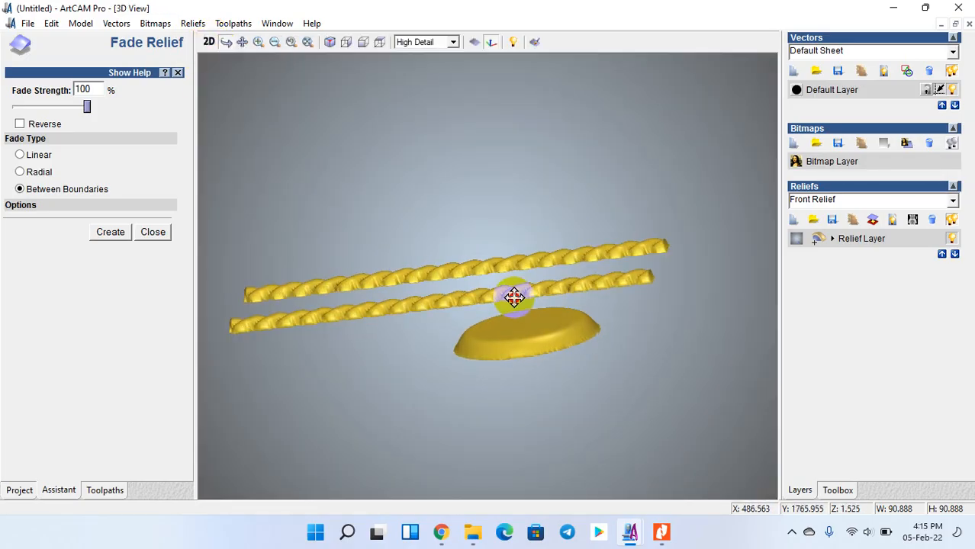
left_click_drag(514, 297, 550, 431)
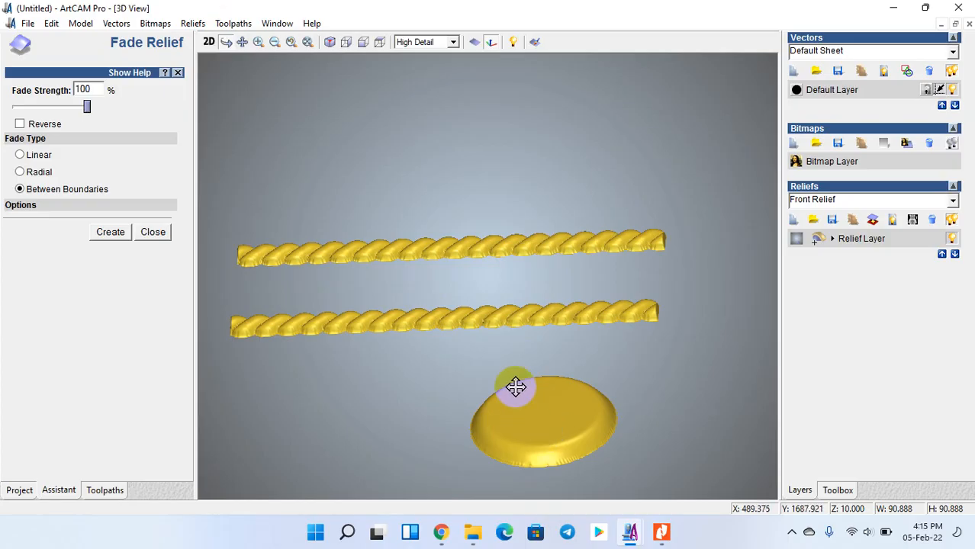
left_click(208, 41)
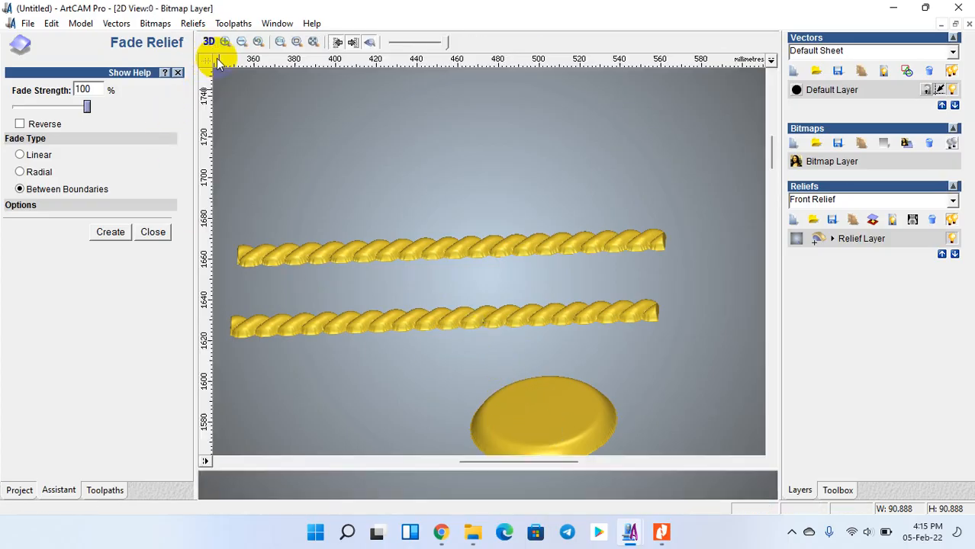
left_click(152, 232)
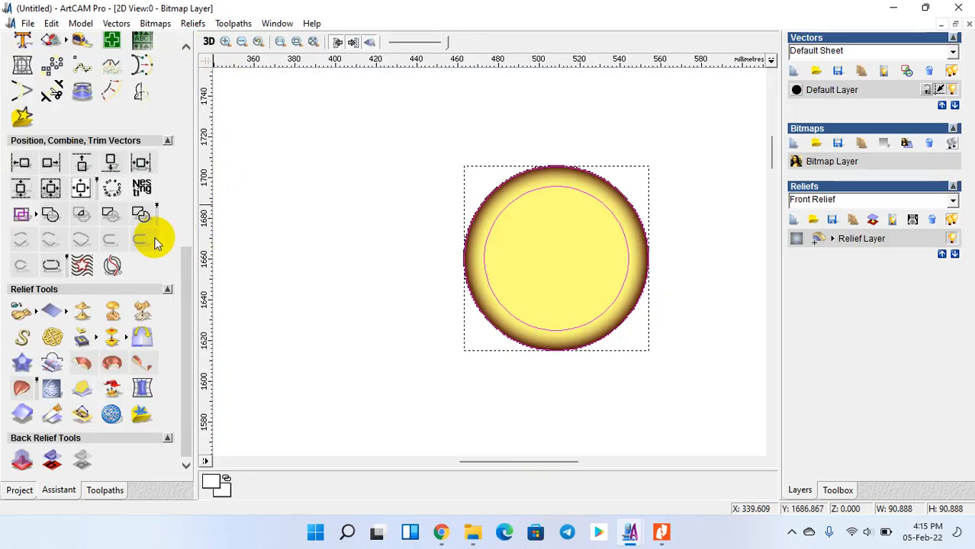
left_click(388, 192)
scroll(127, 133, "up", 3)
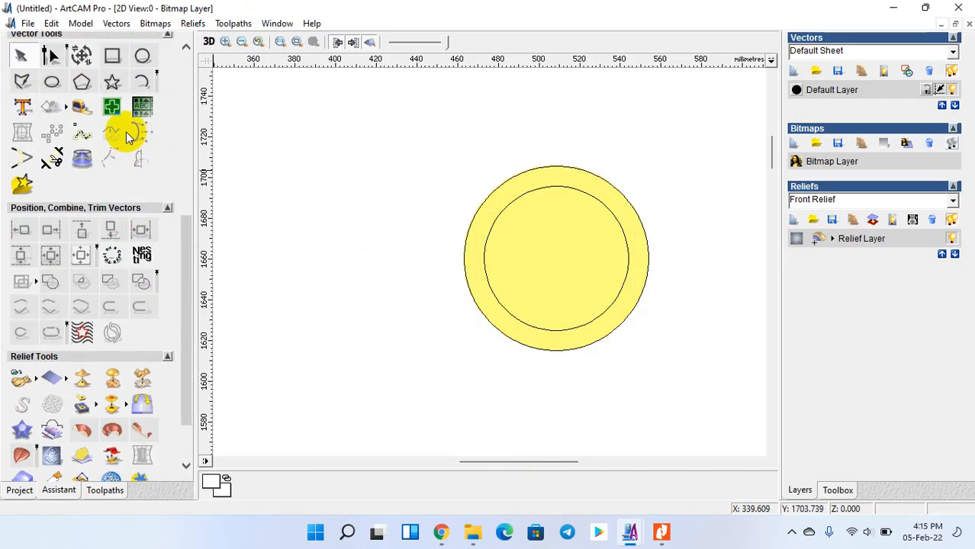
left_click(111, 82)
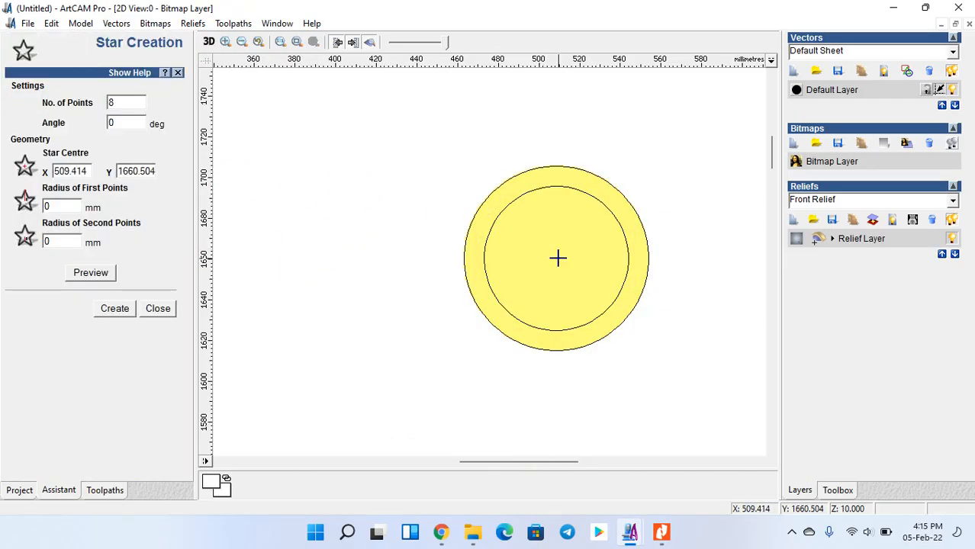
left_click_drag(558, 300, 554, 286)
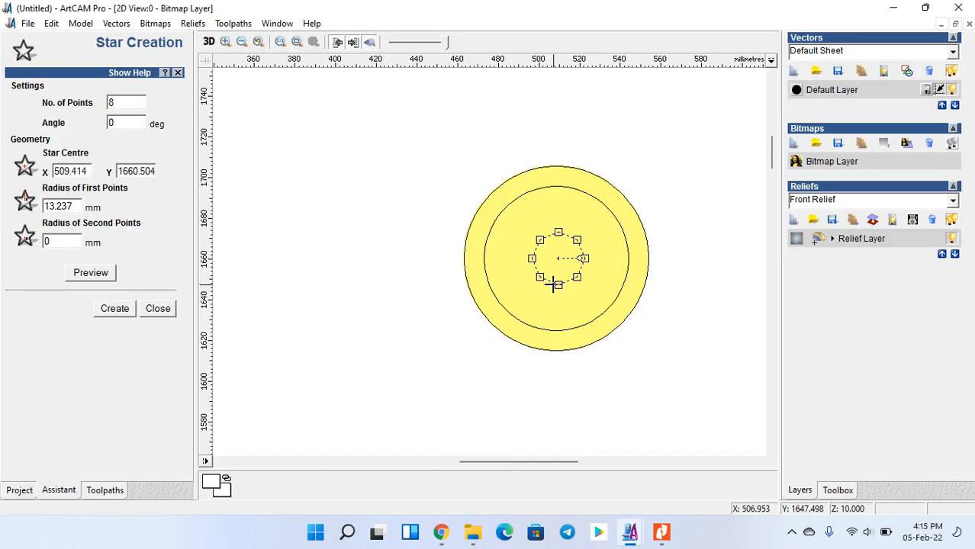
key("Escape")
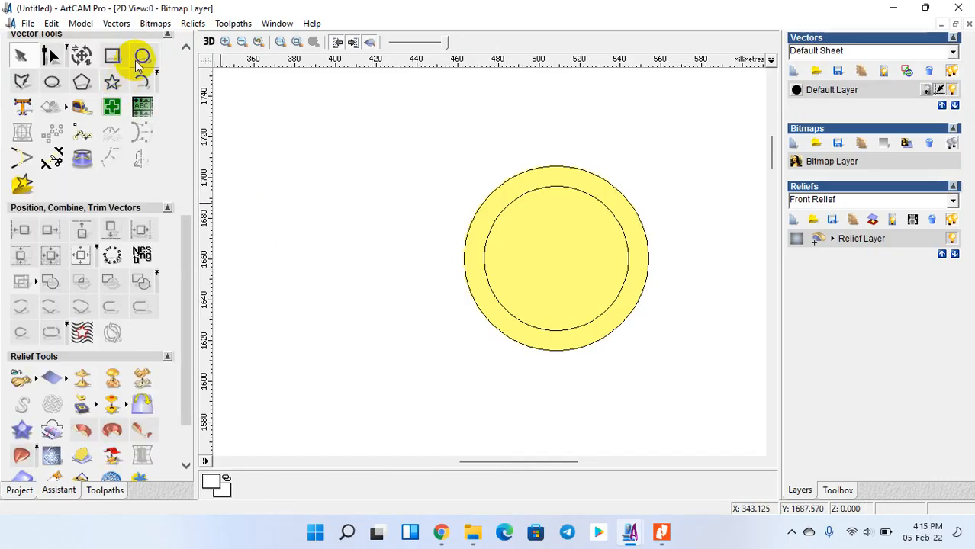
double_click(523, 197)
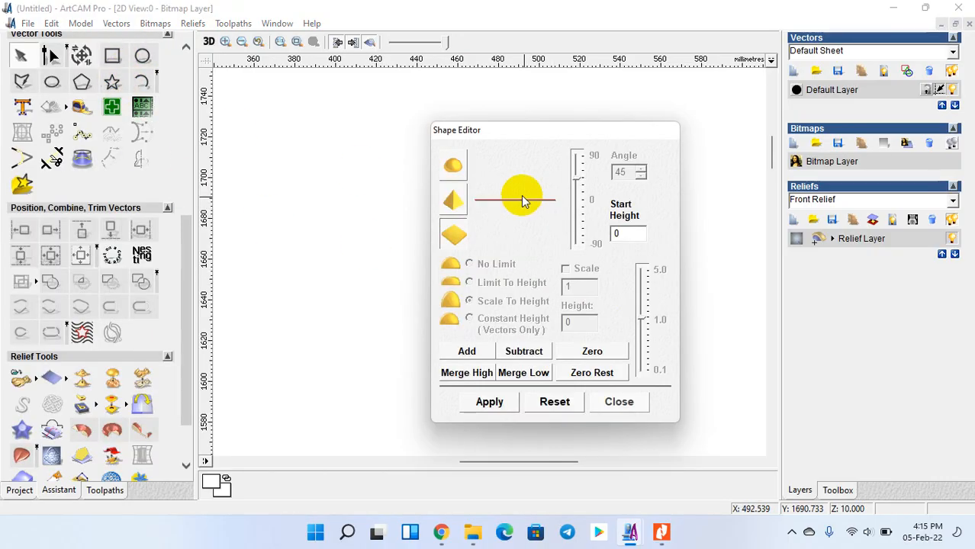
left_click(620, 401)
- Create an eight-pointed star at the disc's centre with radii of about 30 mm and 16 mm
left_click(521, 202)
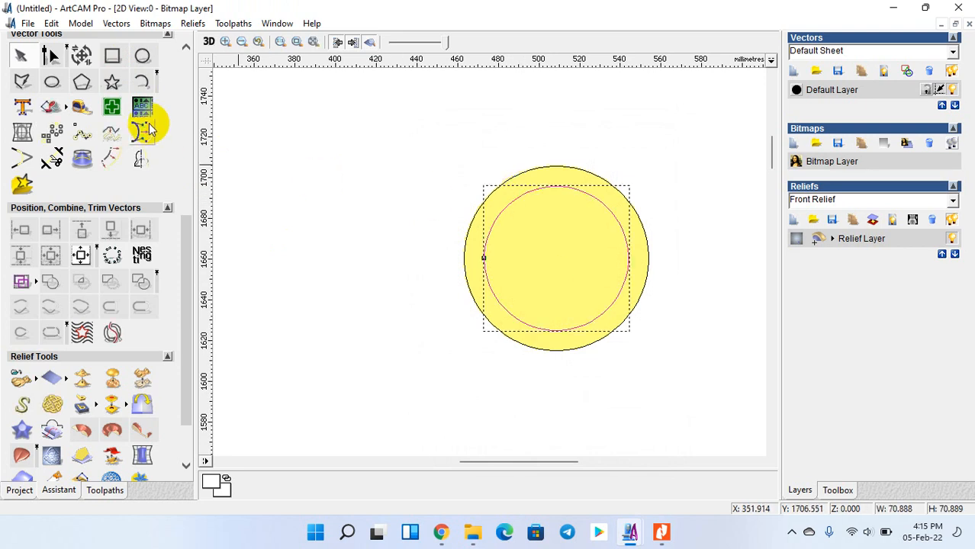
left_click(112, 81)
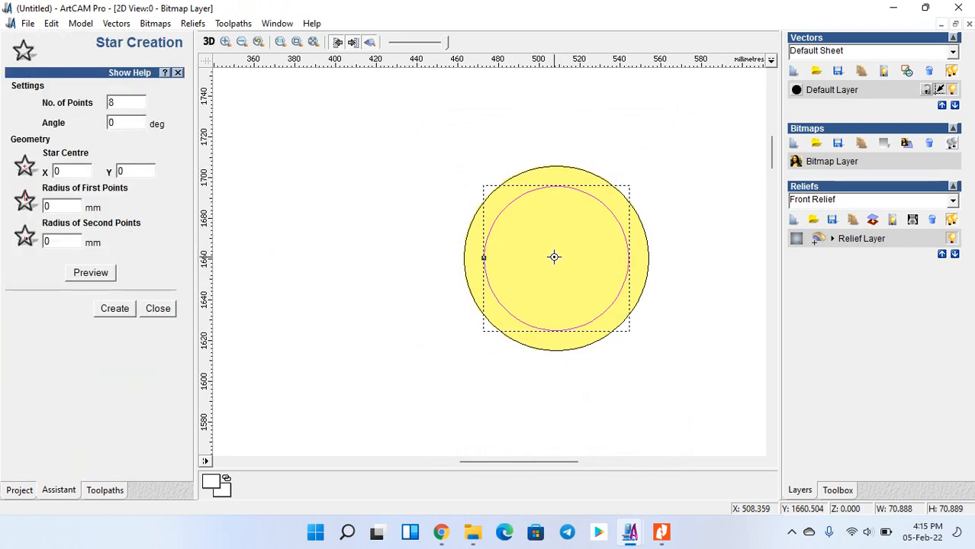
left_click_drag(558, 266, 584, 308)
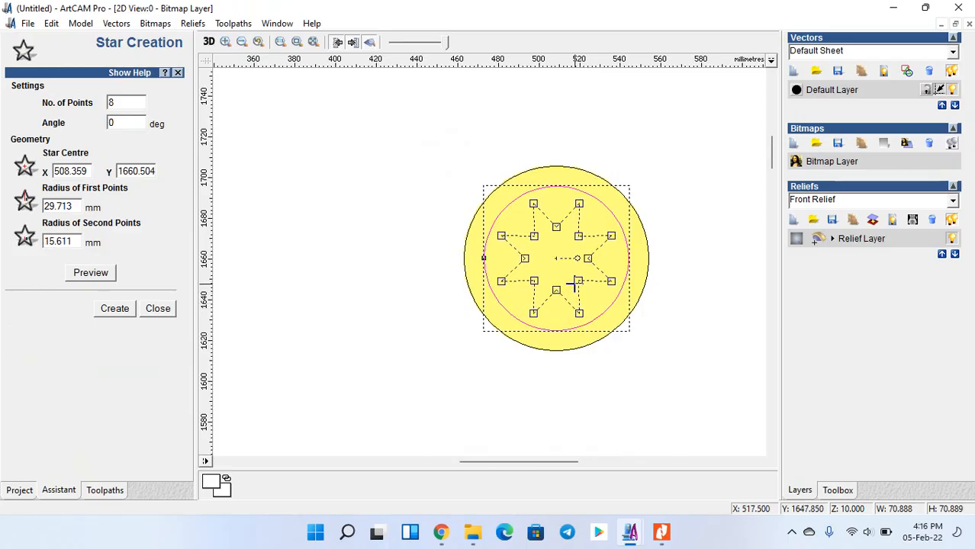
left_click(576, 285)
left_click(679, 283)
- Fade the disc relief between its outer circle and the star using Between Boundaries at 100% strength
left_click(472, 212)
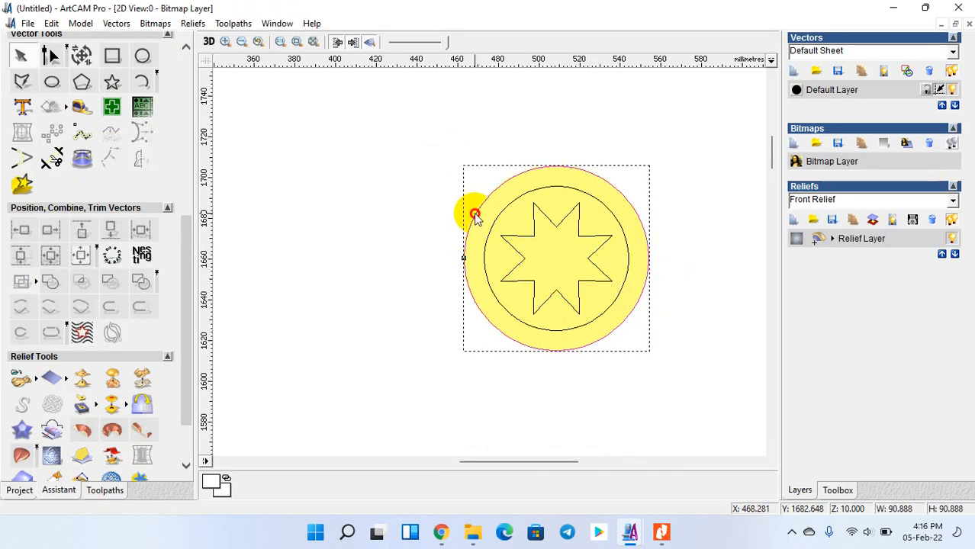
left_click(518, 243, "shift")
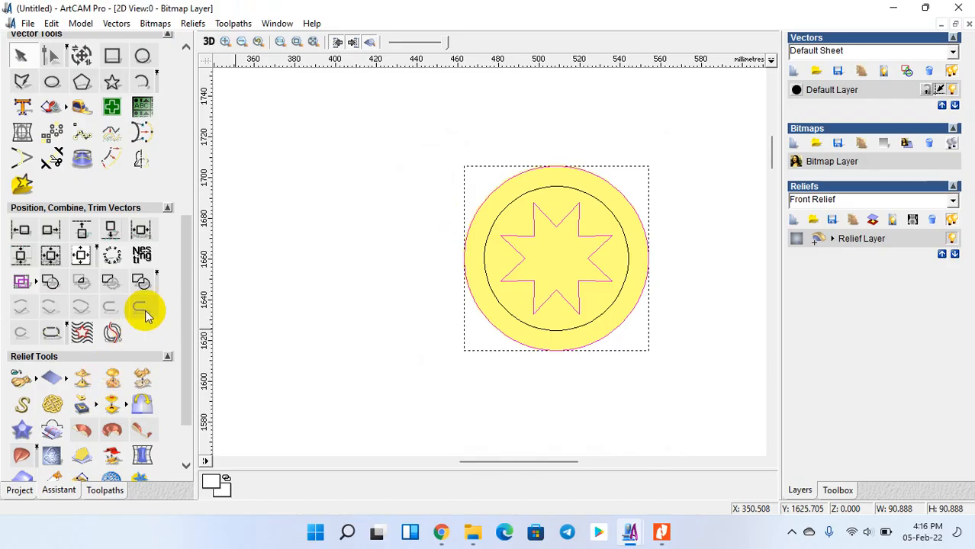
scroll(118, 410, "down", 3)
left_click(22, 417)
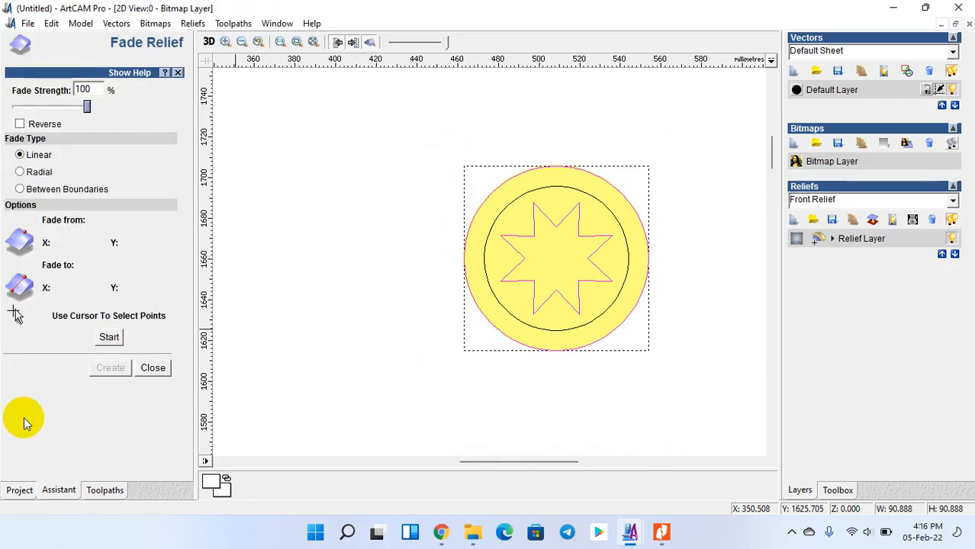
left_click(20, 189)
left_click(112, 234)
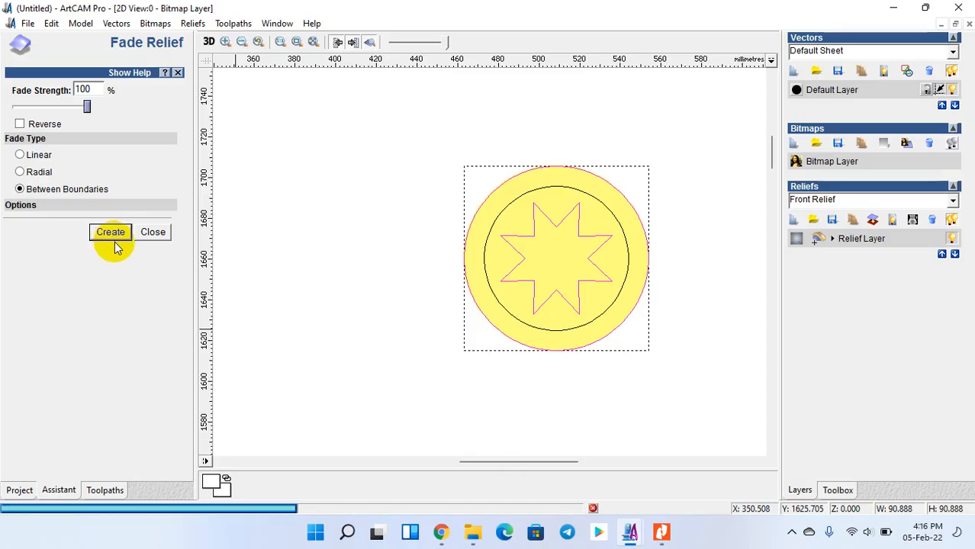
- Inspect the star-shaped fade on the disc up close in the 3D view, and return to the 2D view
left_click(208, 41)
left_click_drag(499, 310, 460, 432)
left_click(381, 42)
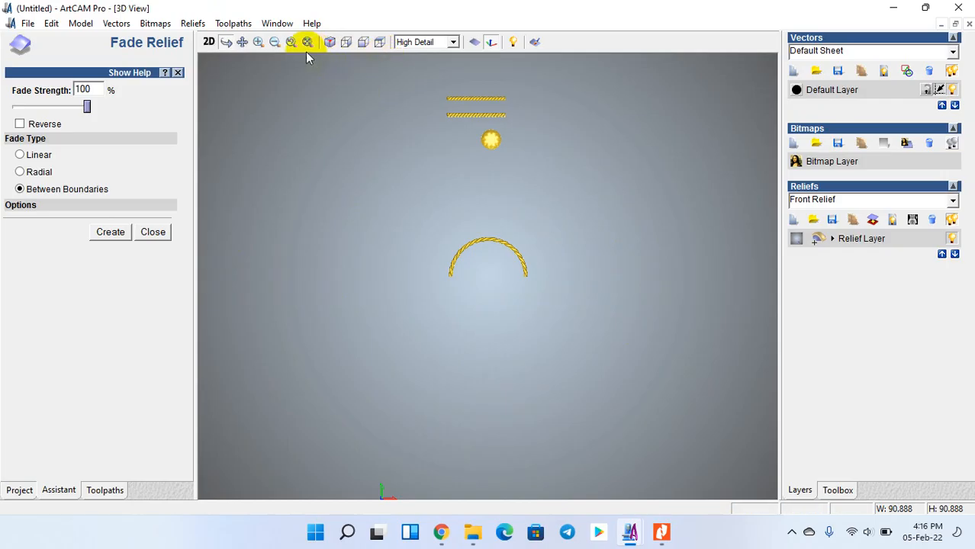
left_click(262, 43)
left_click_drag(472, 125, 534, 173)
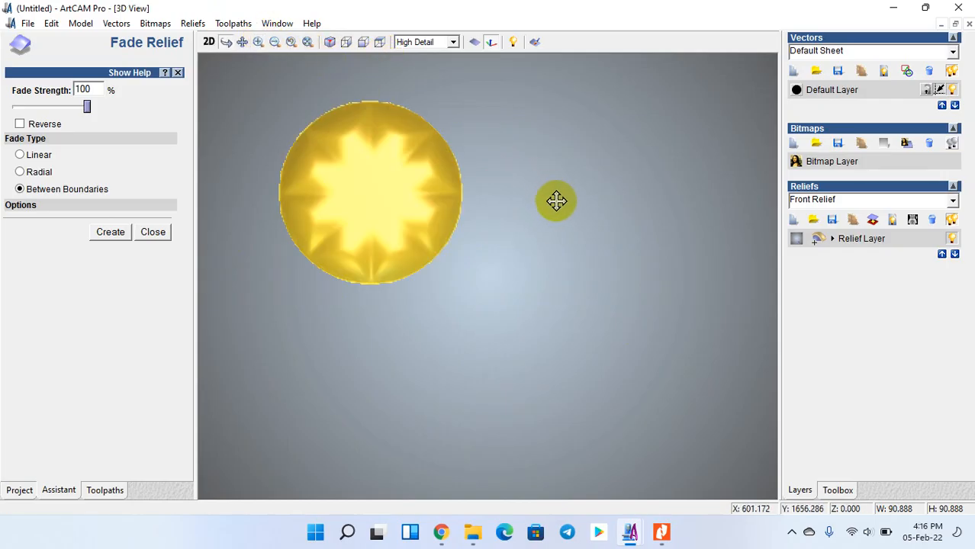
left_click_drag(412, 236, 408, 214)
left_click(209, 42)
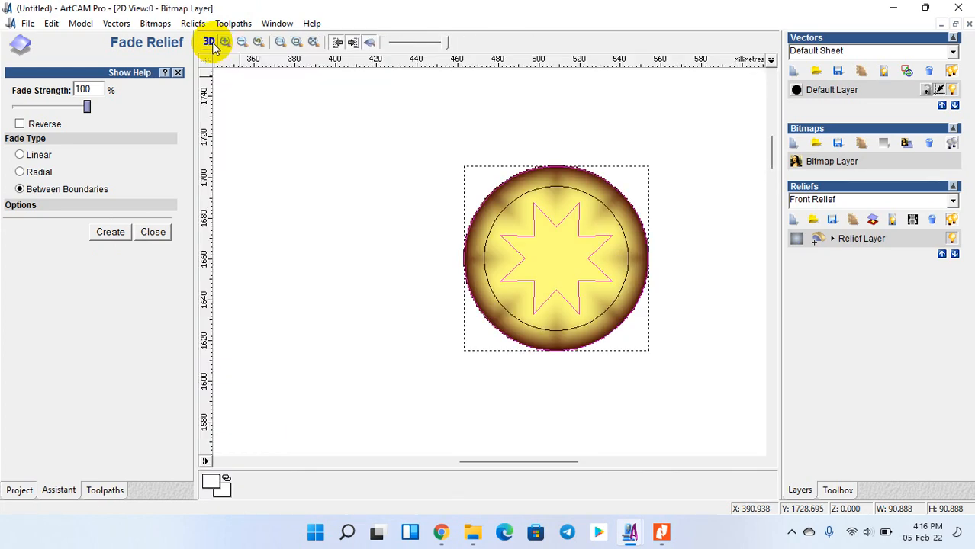
- Undo the last fade relief, and delete the star and the inner circle vectors from the disc
left_click(114, 233)
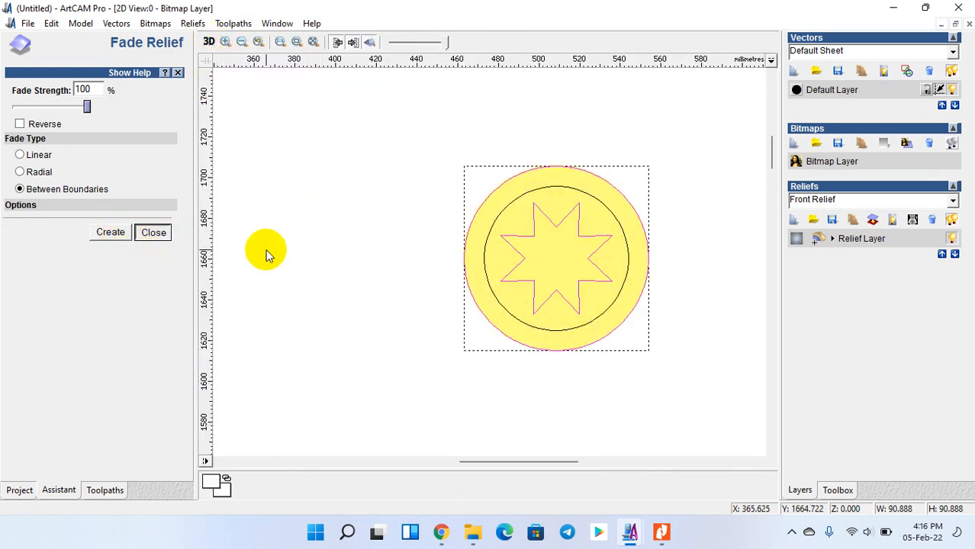
left_click(533, 231)
right_click(534, 230)
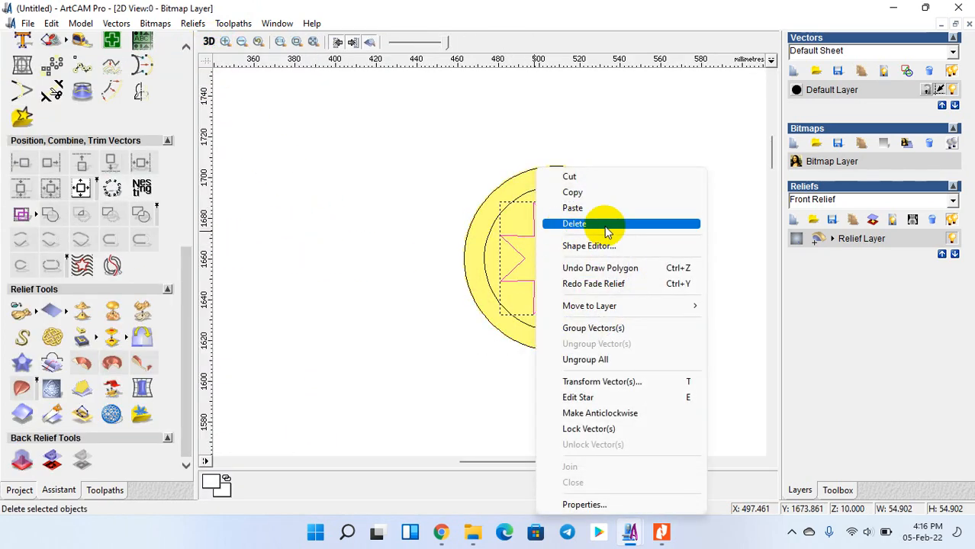
left_click(620, 225)
left_click(591, 198)
key("Delete")
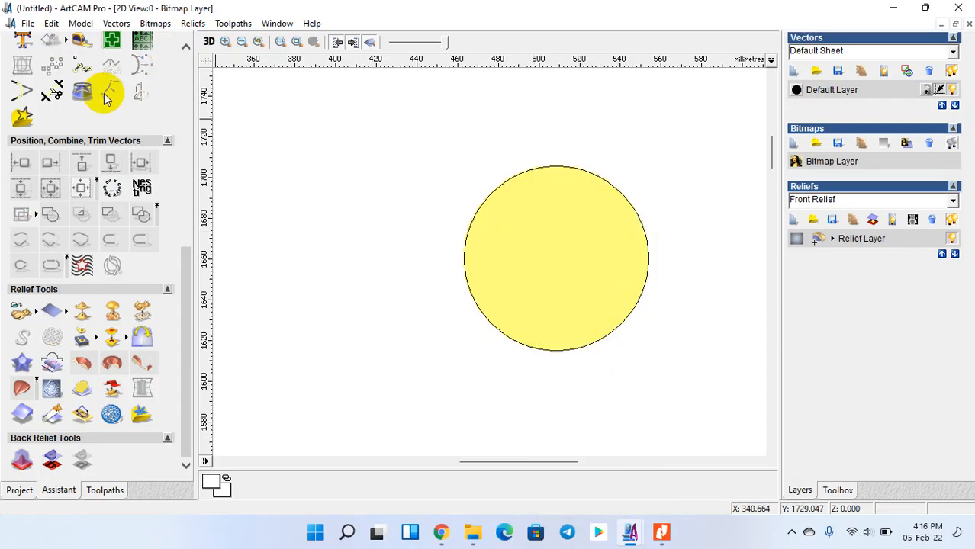
- Draw a 5-sided polygon centred on the disc, with a radius of about 30 mm
scroll(94, 131, "up", 2)
scroll(109, 206, "up", 3)
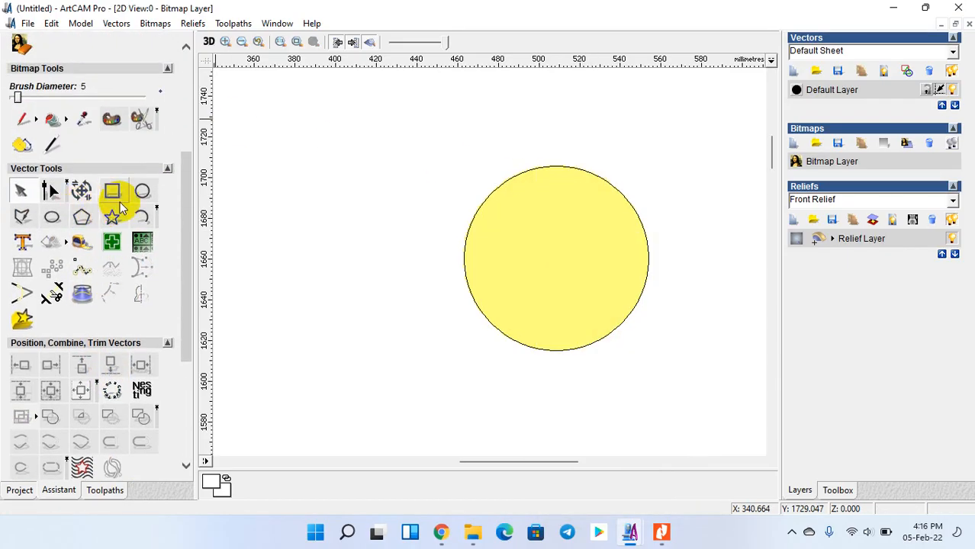
left_click(82, 216)
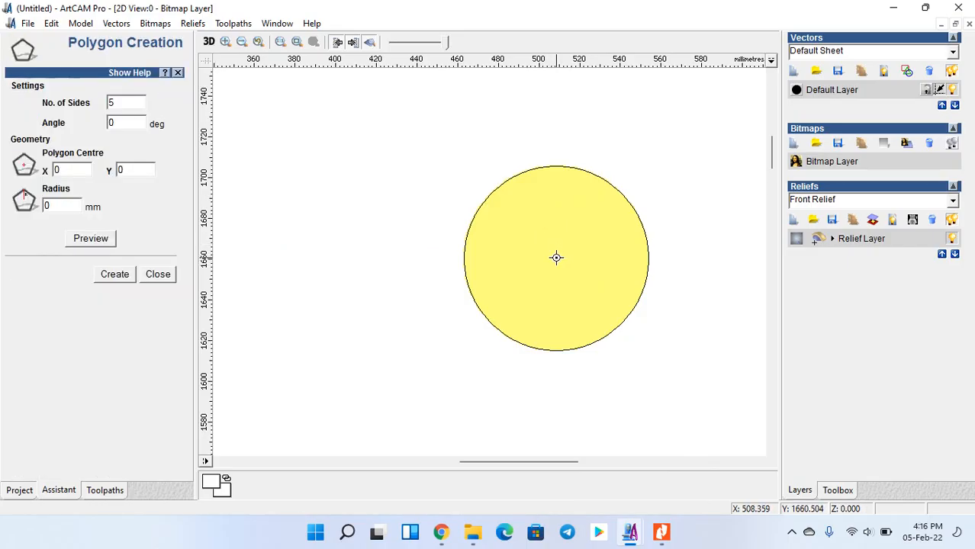
left_click_drag(562, 273, 583, 316)
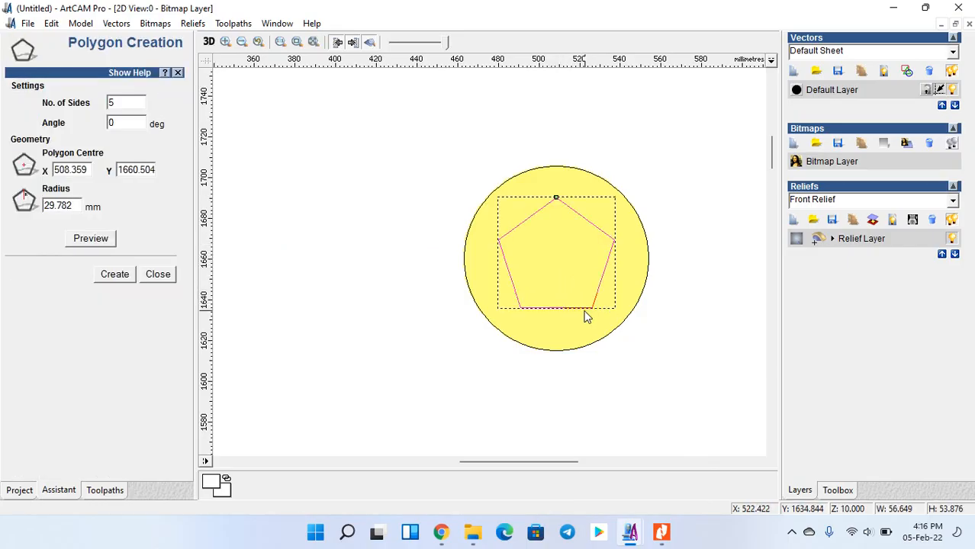
- Fade the relief between the outer circle and the pentagon using the Between Boundaries type at 100% strength
left_click(486, 203)
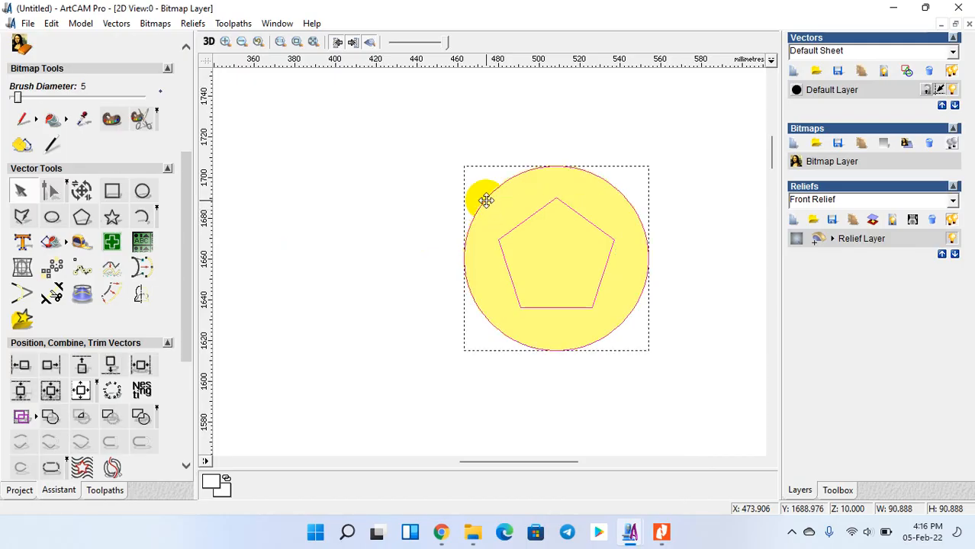
left_click(370, 255)
left_click(479, 204, "shift")
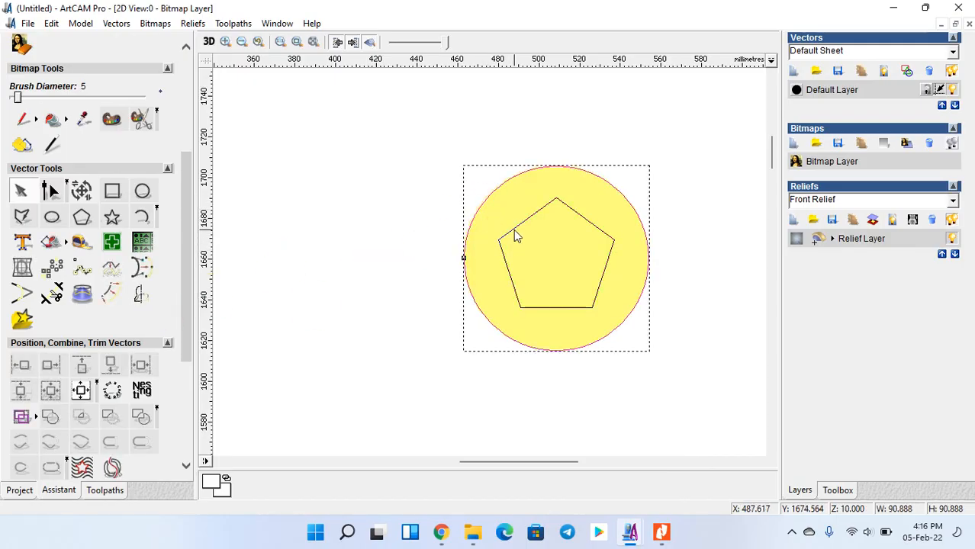
left_click(513, 230, "shift")
scroll(65, 395, "down", 5)
left_click(23, 412)
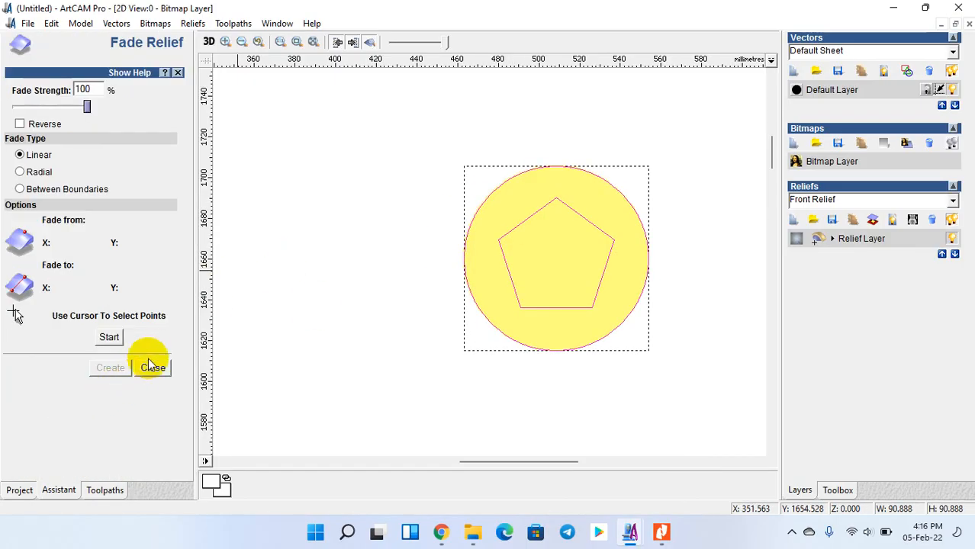
left_click(21, 189)
left_click(111, 233)
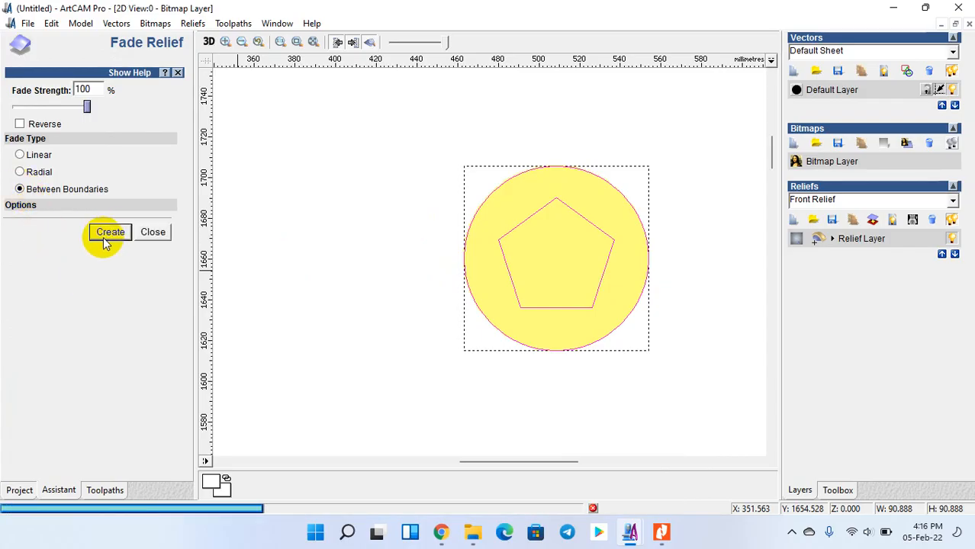
- Check the pentagon-shaped fade in the 3D view, and undo it back in the 2D view
left_click(209, 41)
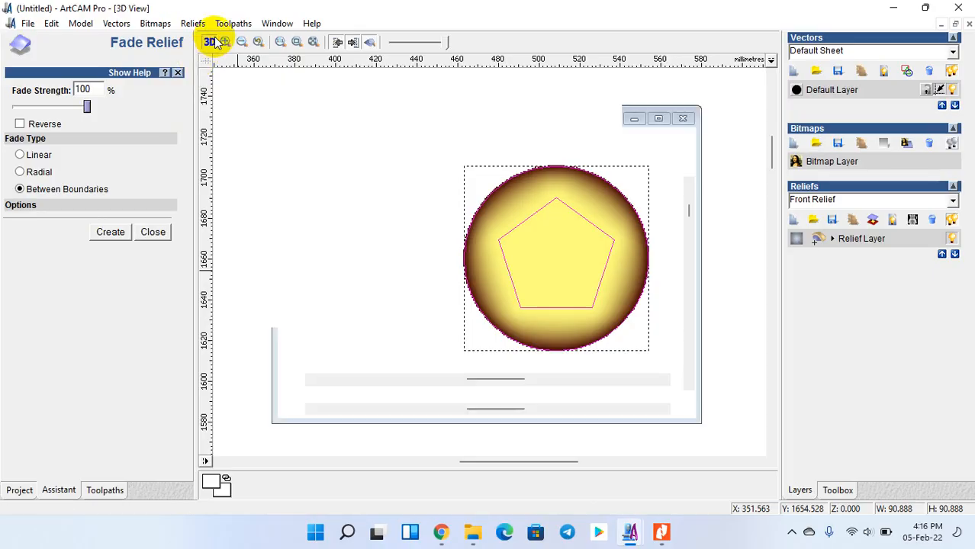
left_click_drag(435, 219, 414, 283)
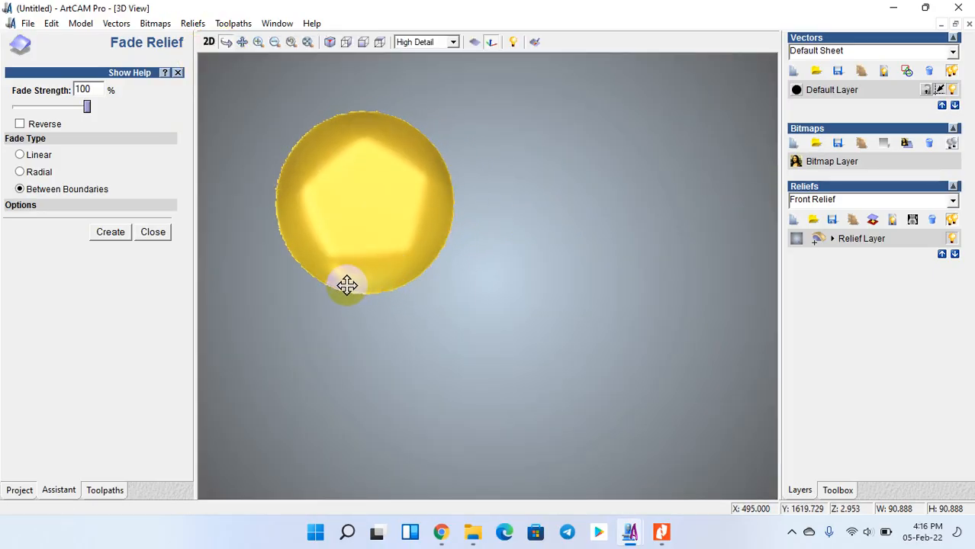
left_click(209, 44)
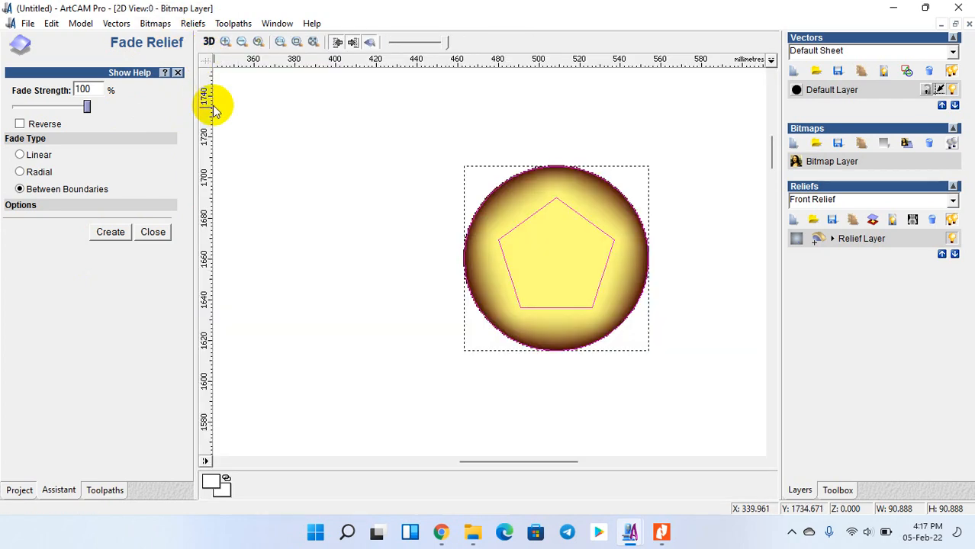
left_click(153, 232)
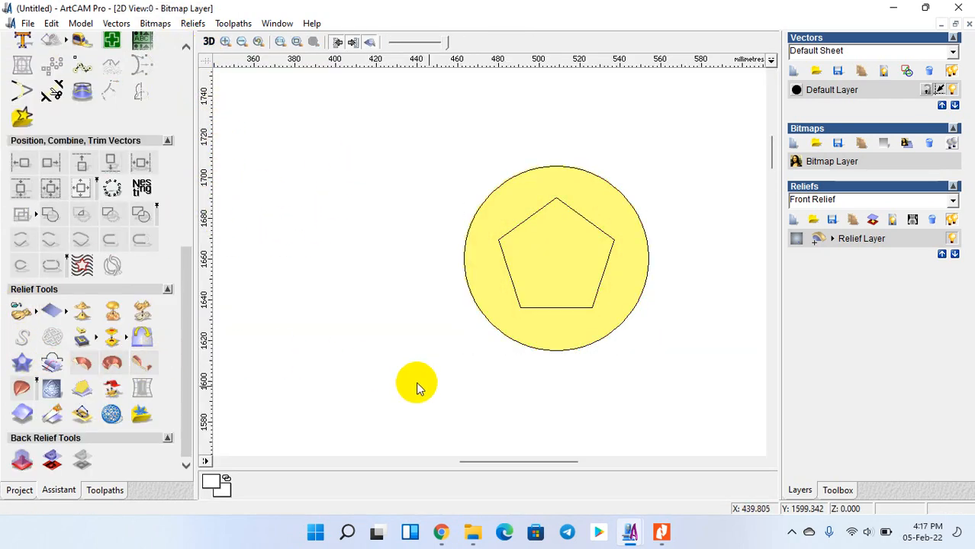
- Switch to Nitro Pro to check the Day 20 topics in the syllabus, and return to ArtCAM Pro
left_click(662, 531)
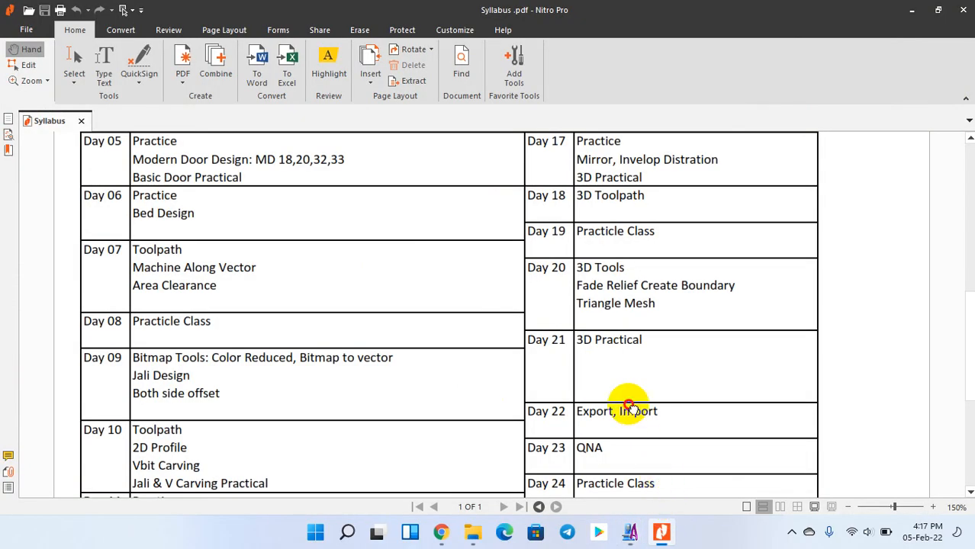
scroll(630, 393, "down", 1)
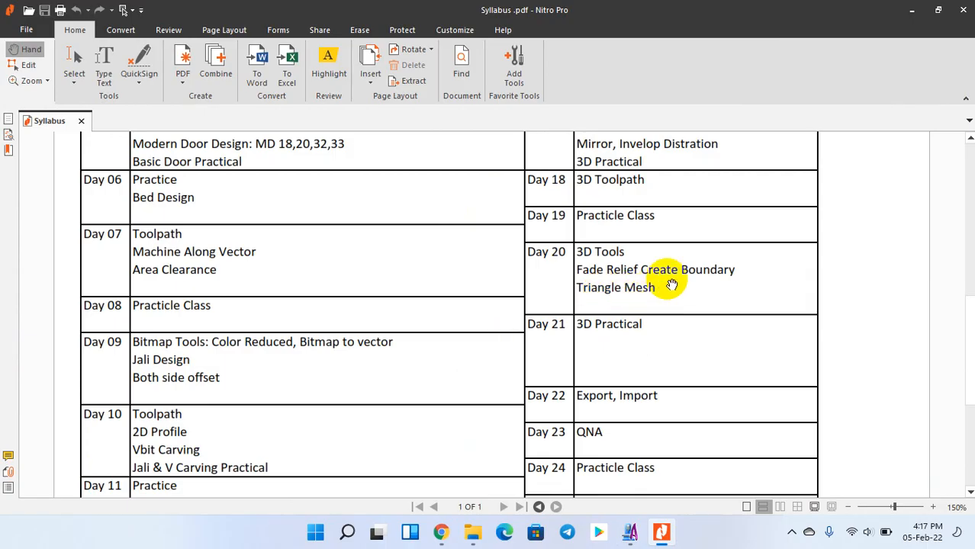
left_click(912, 9)
- Delete all vectors in the 2D view, including those beside the sheet, leaving only the reliefs
scroll(482, 252, "down", 5)
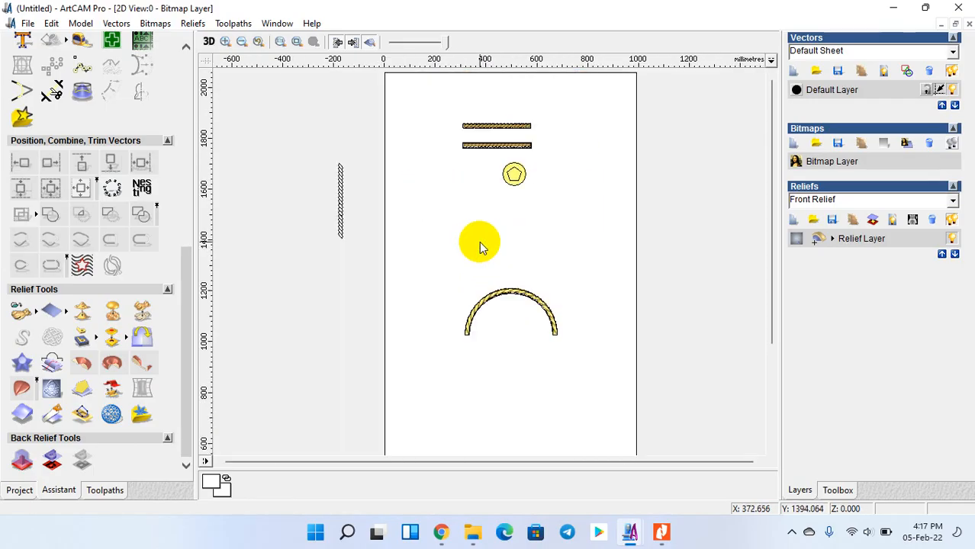
mouse_move(279, 90)
left_mouse_down()
mouse_move(625, 359)
mouse_move(634, 402)
left_mouse_up()
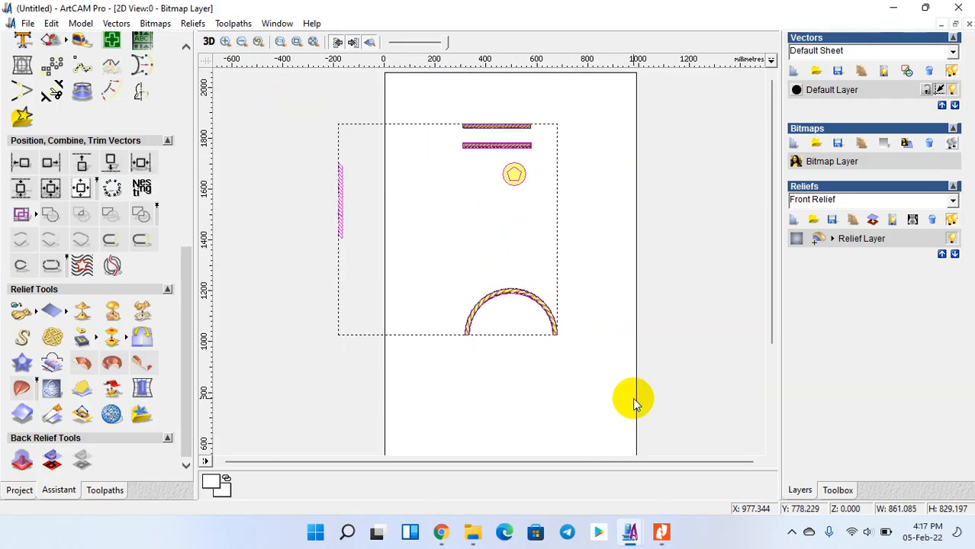
key("Delete")
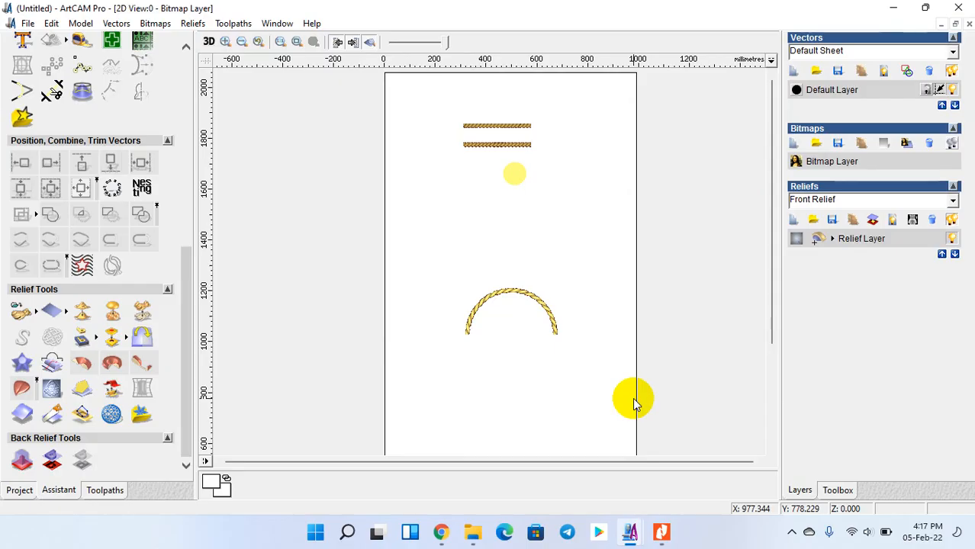
- Create vector boundaries around all the reliefs, working on the Composite Relief
scroll(474, 174, "up", 2)
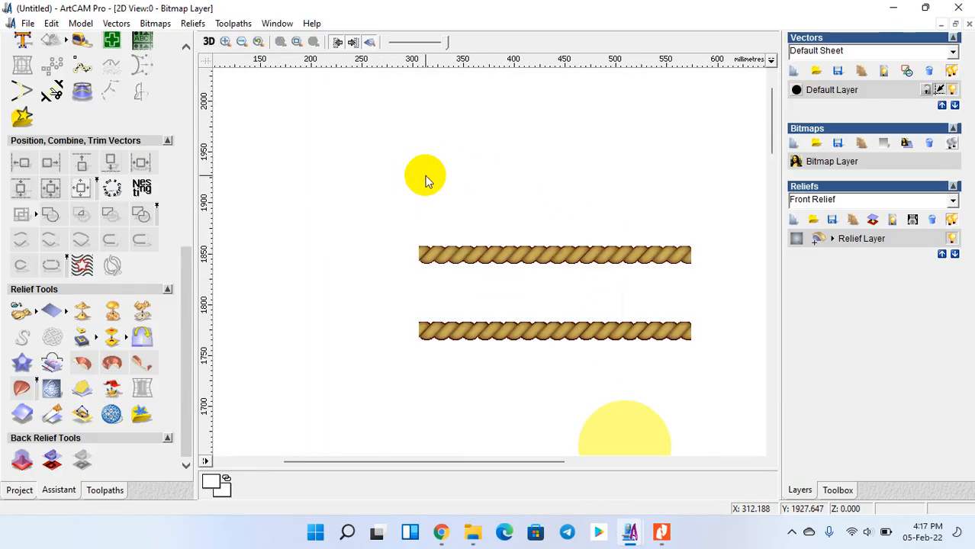
scroll(501, 244, "down", 2)
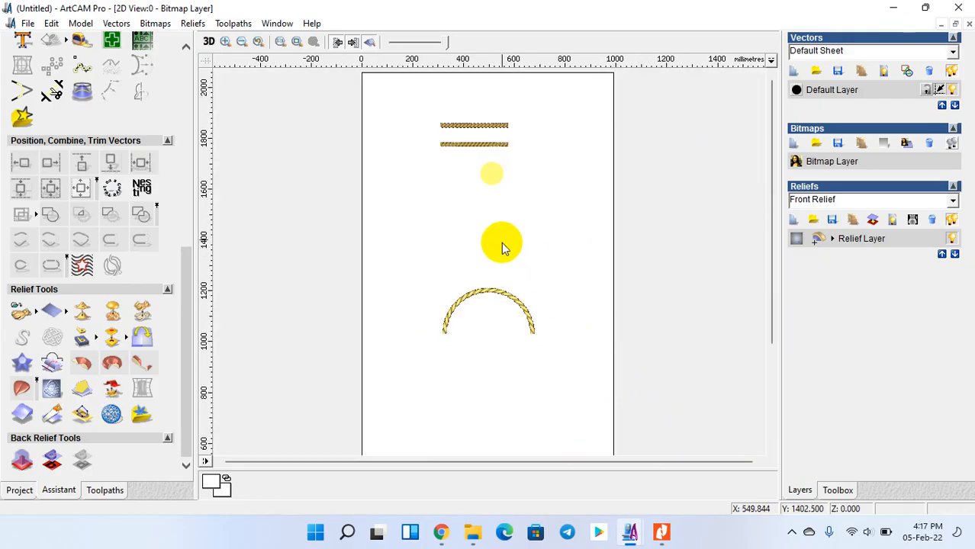
scroll(497, 212, "up", 1)
left_click(486, 267)
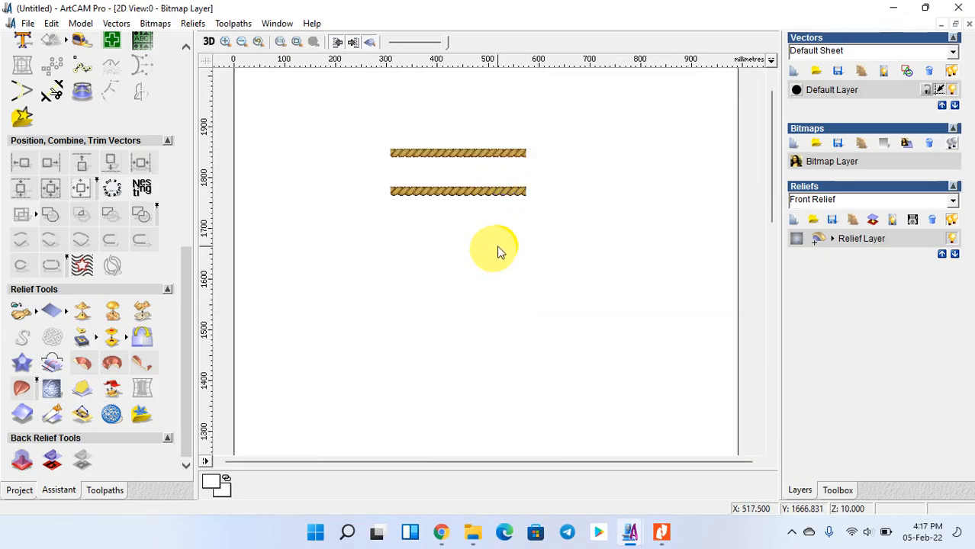
scroll(498, 252, "up", 1)
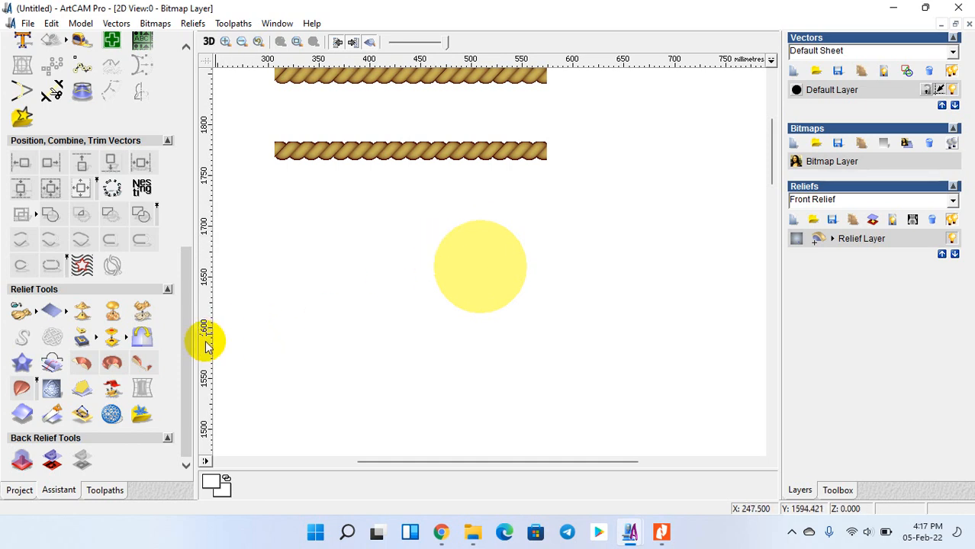
left_click(82, 416)
left_click(121, 248)
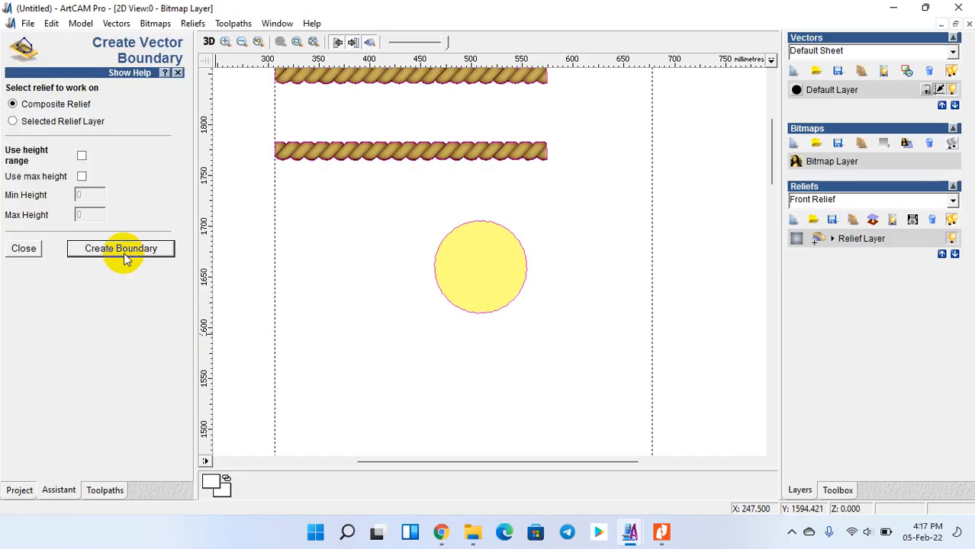
- Hide the relief preview and examine the boundary vectors of the ropes, the disc and the arch
scroll(398, 240, "down", 4)
left_click(476, 214)
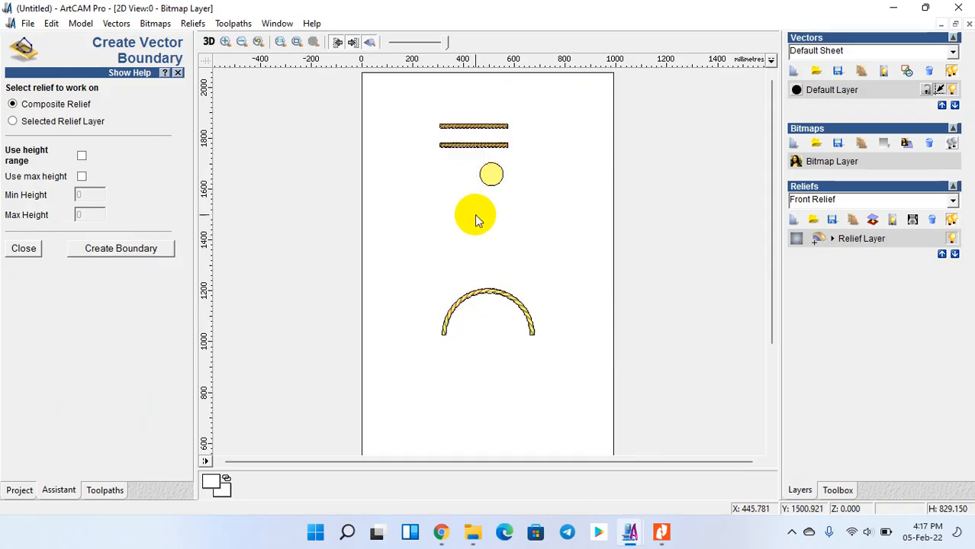
left_click(370, 42)
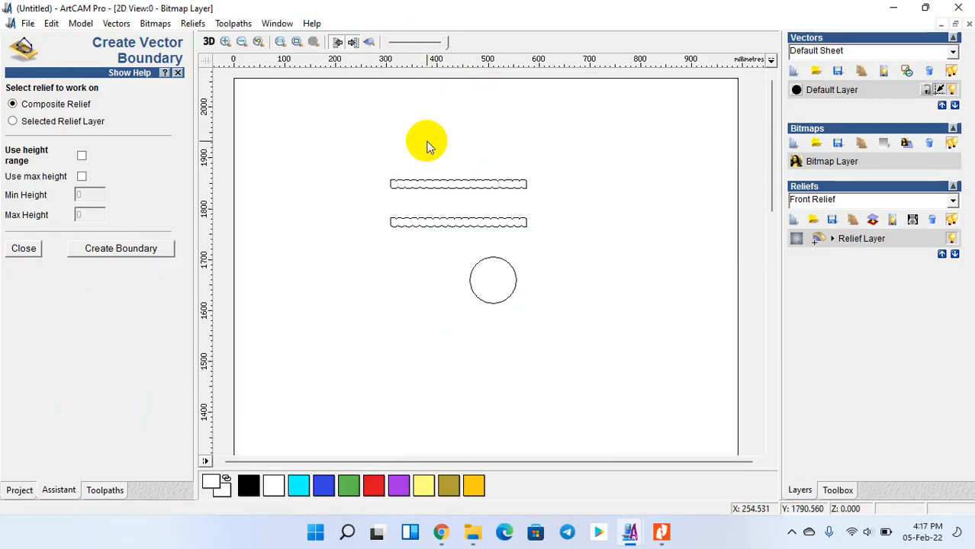
left_click(451, 187)
left_click(470, 272)
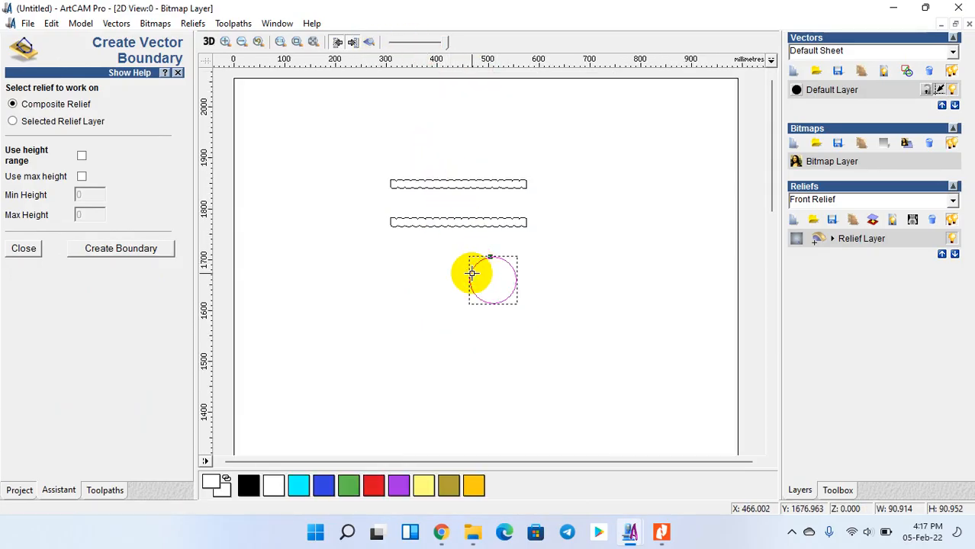
scroll(464, 388, "down", 2)
left_click(459, 299)
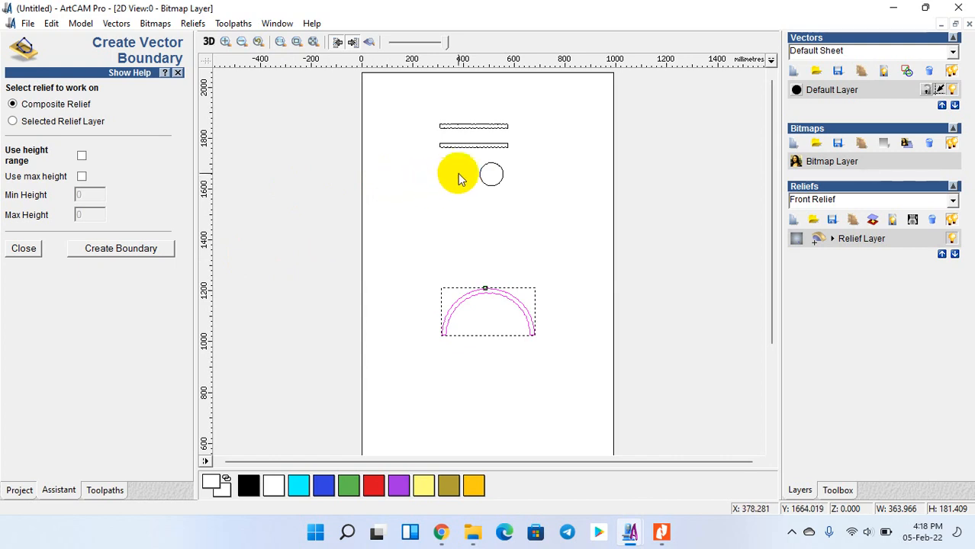
- Close the boundary tool, show the relief preview again and delete all the boundary vectors
left_click(24, 250)
left_click_drag(402, 104, 600, 394)
left_click(368, 41)
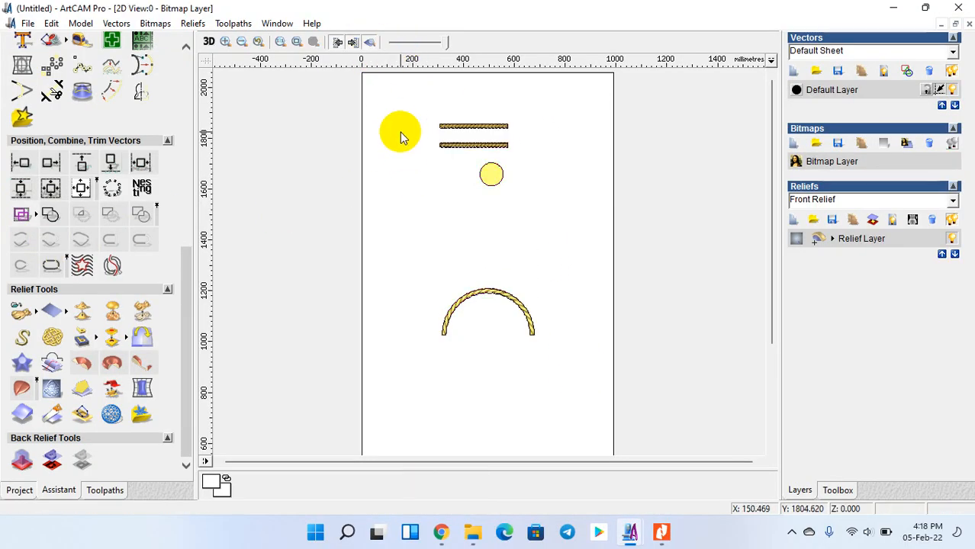
left_click_drag(391, 95, 611, 390)
key("Delete")
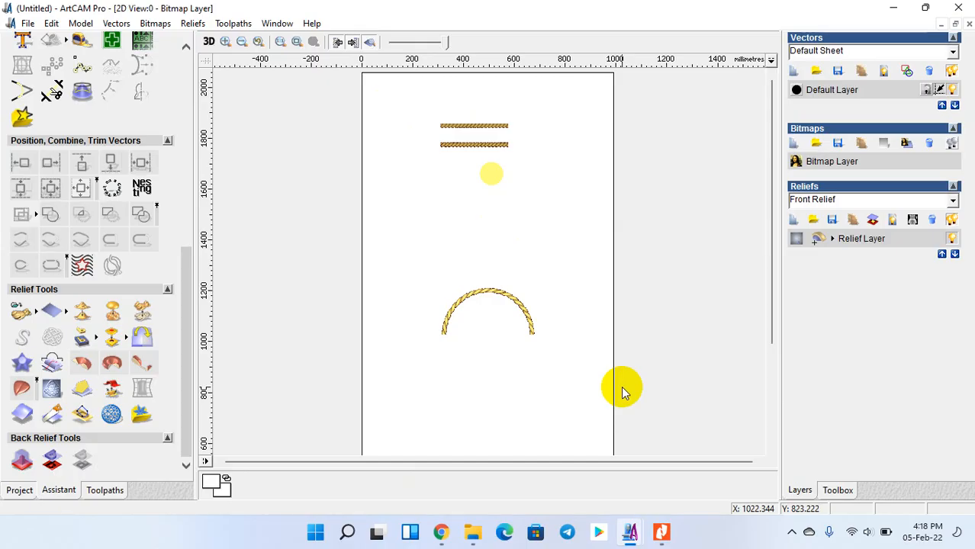
scroll(77, 120, "up", 4)
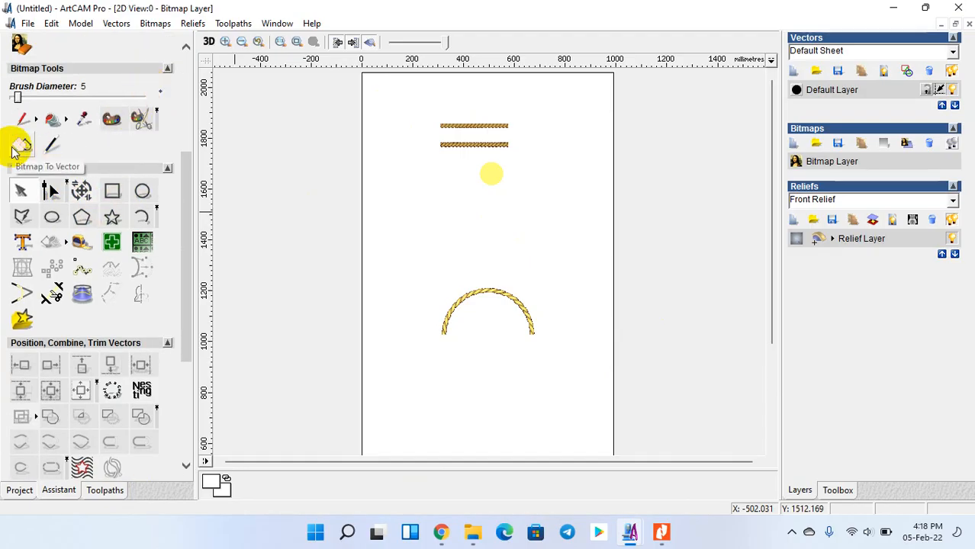
scroll(87, 370, "down", 5)
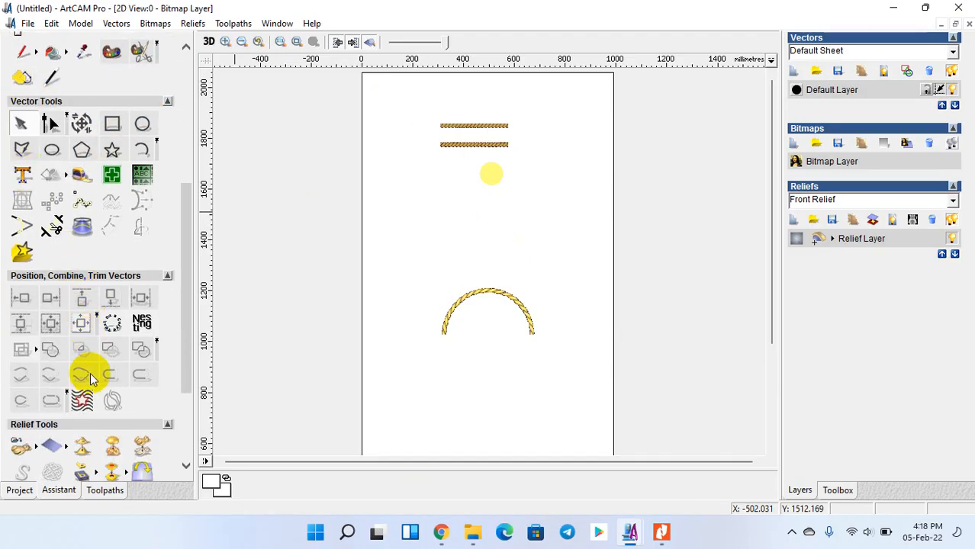
- Create vector boundaries around all the reliefs again, working on the Composite Relief
left_click(81, 418)
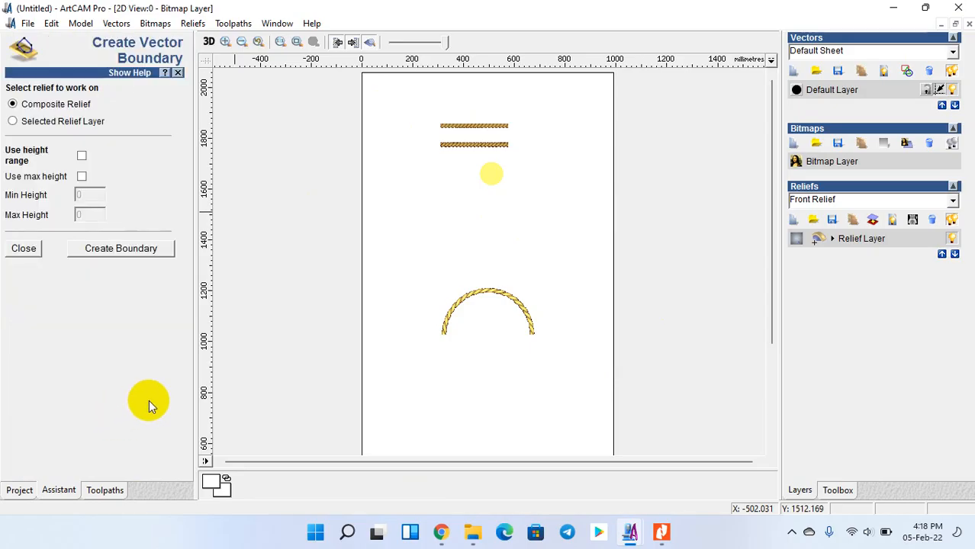
left_click(147, 252)
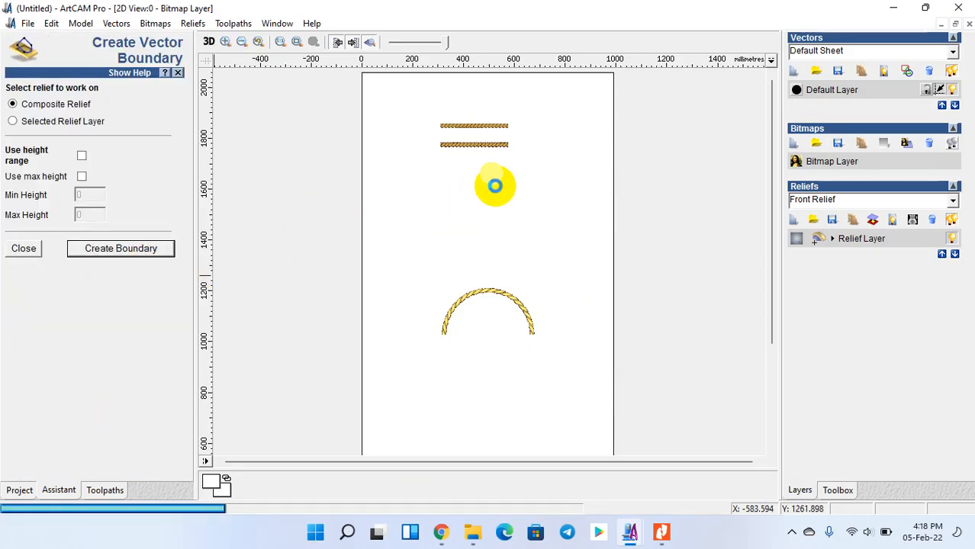
scroll(491, 183, "up", 3)
scroll(478, 362, "down", 1)
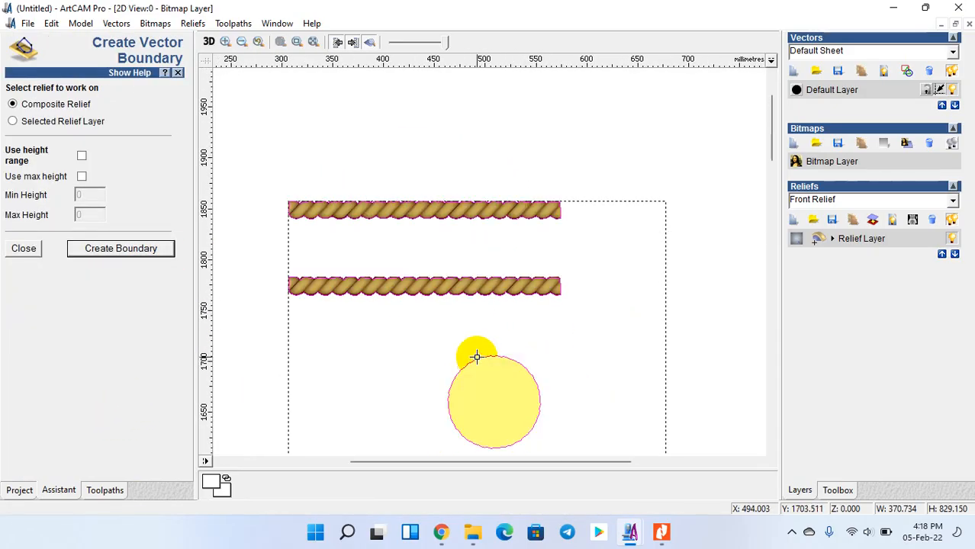
- Select the disc's boundary vector, inspect how closely it follows the disc's edge, and close the boundary tool
scroll(496, 402, "up", 1)
left_click(479, 302)
scroll(447, 297, "up", 1)
scroll(448, 304, "up", 1)
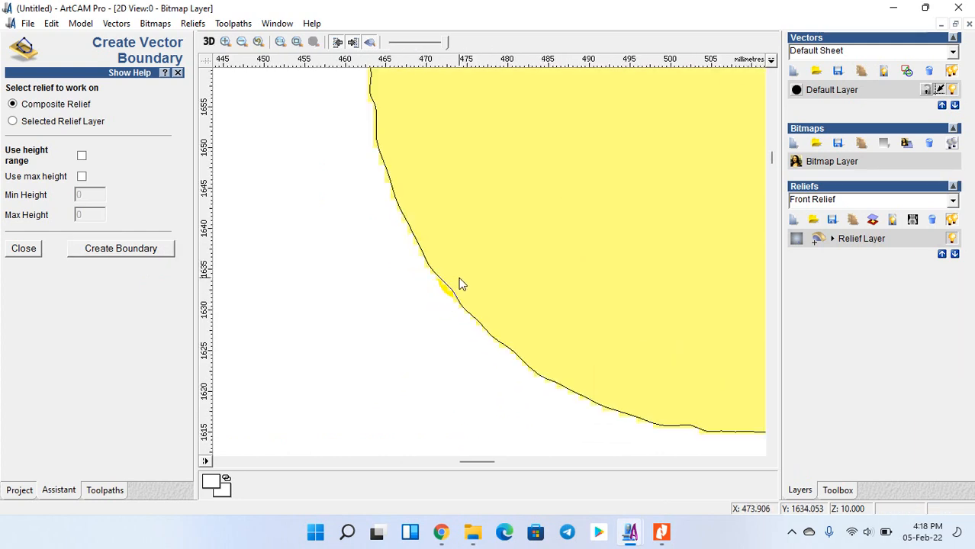
left_click(452, 289)
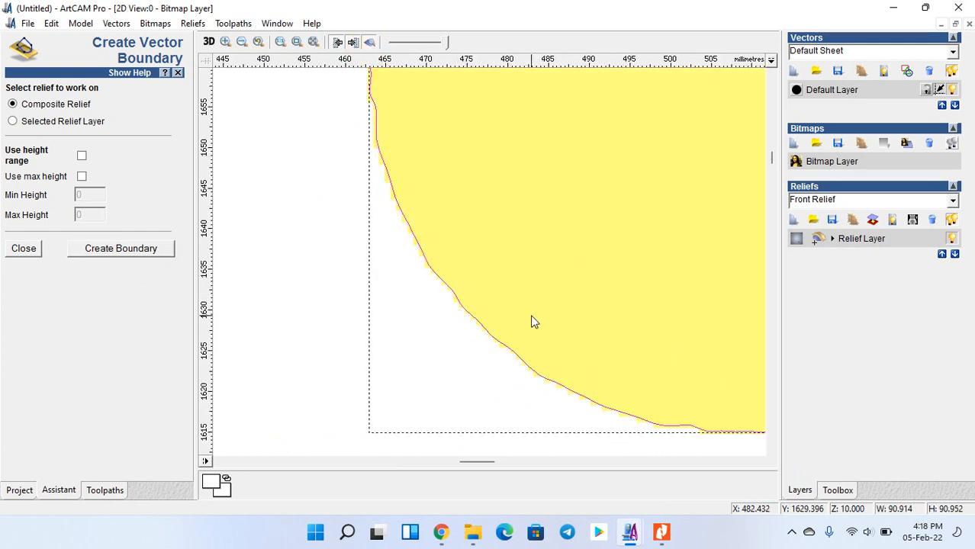
scroll(534, 321, "down", 3)
left_click(23, 250)
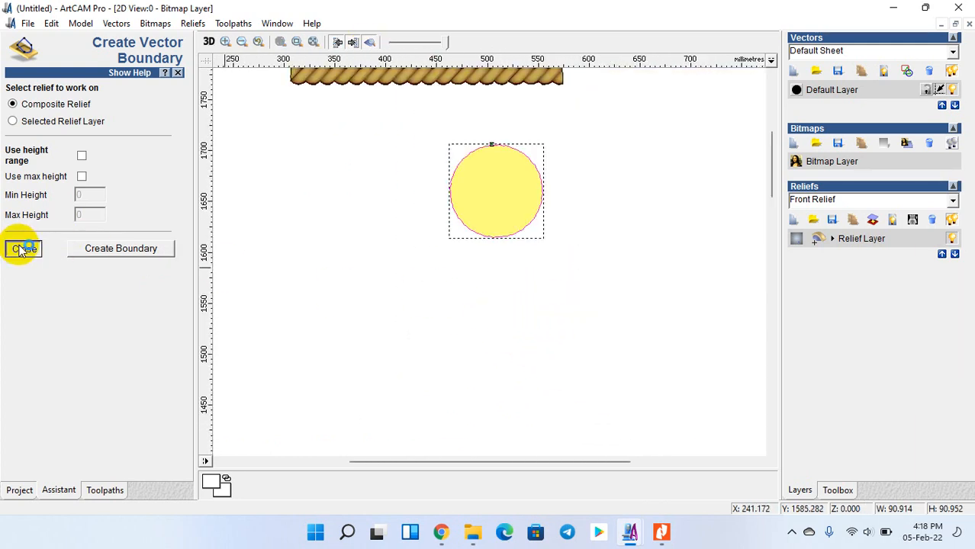
- Start Relief Envelope Distortion on the disc's boundary, keeping the original relief, and move the whole envelope to just below the disc
left_click(348, 167)
left_click_drag(403, 107, 683, 283)
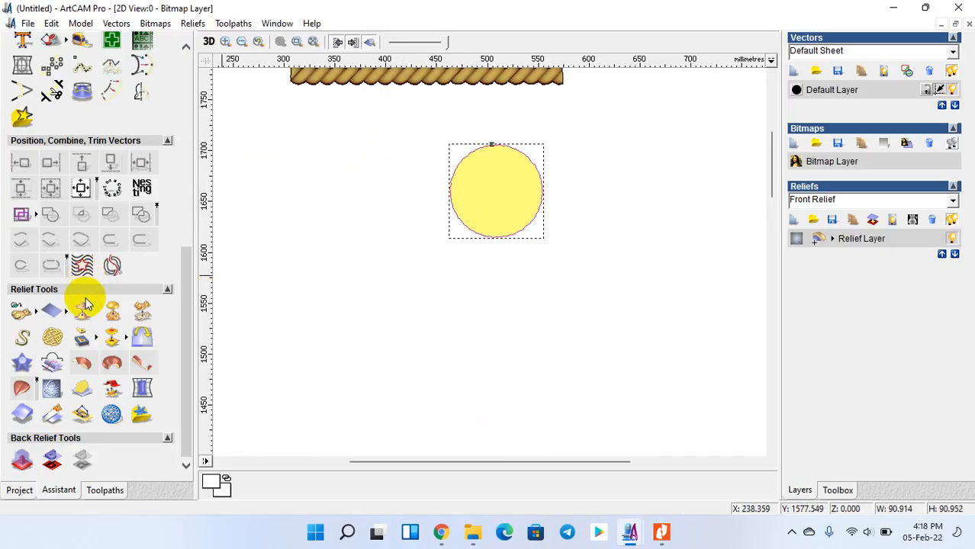
left_click(138, 362)
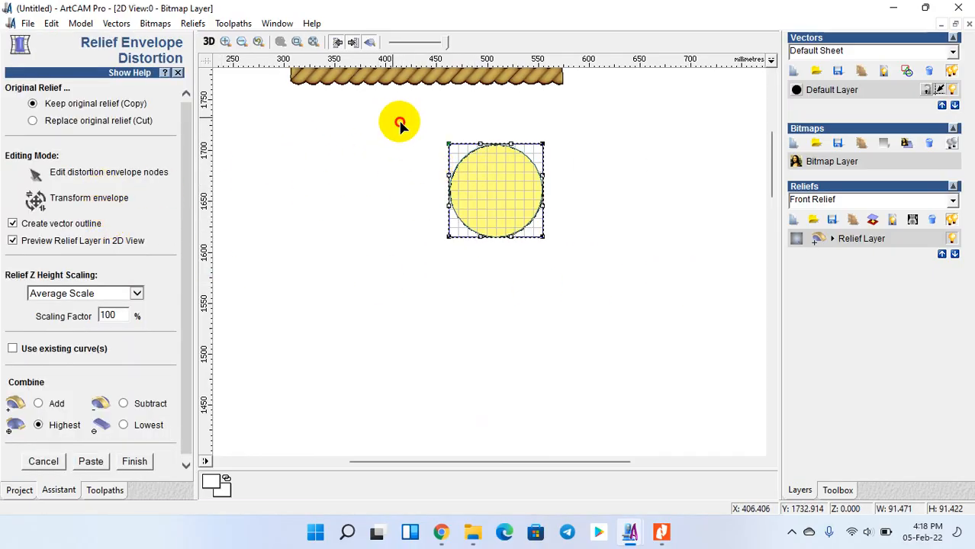
left_click_drag(399, 126, 673, 357)
key("Down")
key("Down")
key("Down")
key("Down")
key("Down")
key("Down")
key("Down")
key("Down")
key("Down")
key("Down")
key("Down")
key("Down")
key("Down")
key("Down")
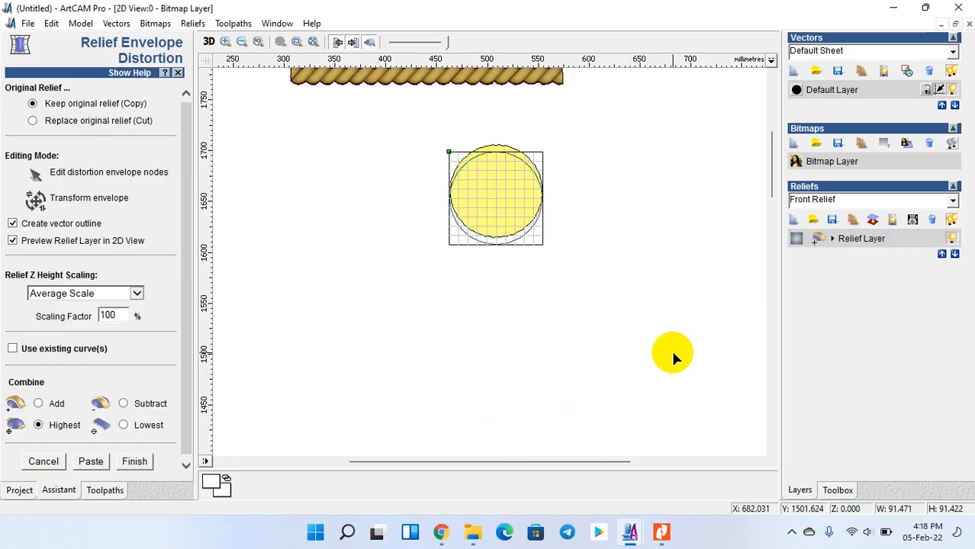
scroll(672, 357, "down", 2)
key("Down")
key("Down")
key("Down")
key("Down")
key("Down")
key("Down")
key("Down")
key("Down")
key("Down")
key("Down")
key("Down")
key("Down")
key("Down")
key("Down")
key("Down")
key("Down")
key("Down")
key("Down")
key("Down")
key("Down")
key("Down")
key("Down")
key("Down")
key("Down")
key("Down")
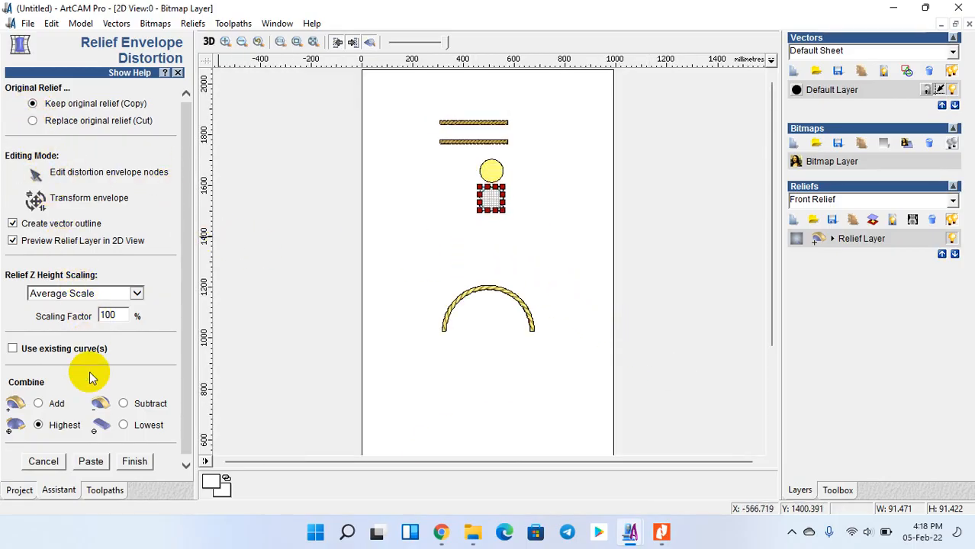
- Paste the disc relief copy at the envelope's position with the Highest combine mode and finish the distortion
left_click(92, 464)
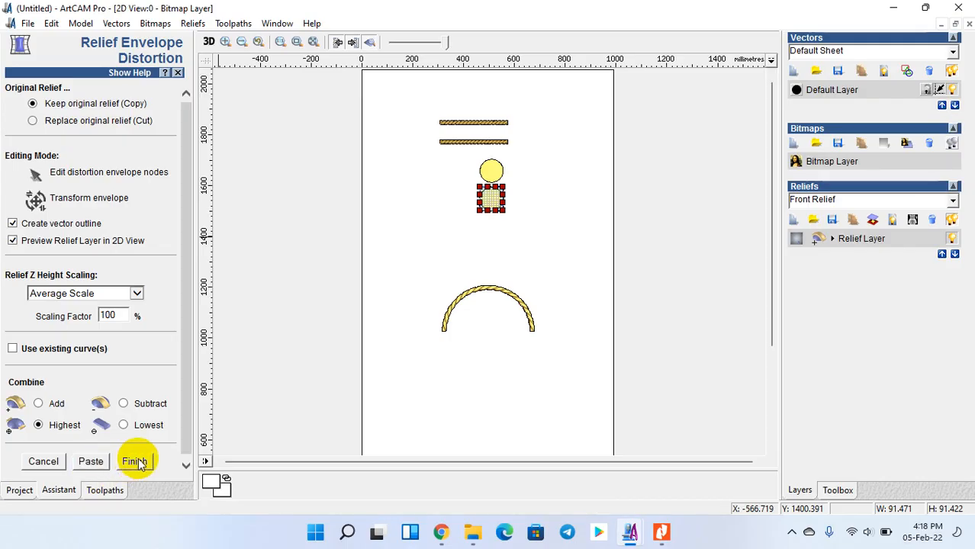
left_click(134, 462)
scroll(498, 250, "up", 5)
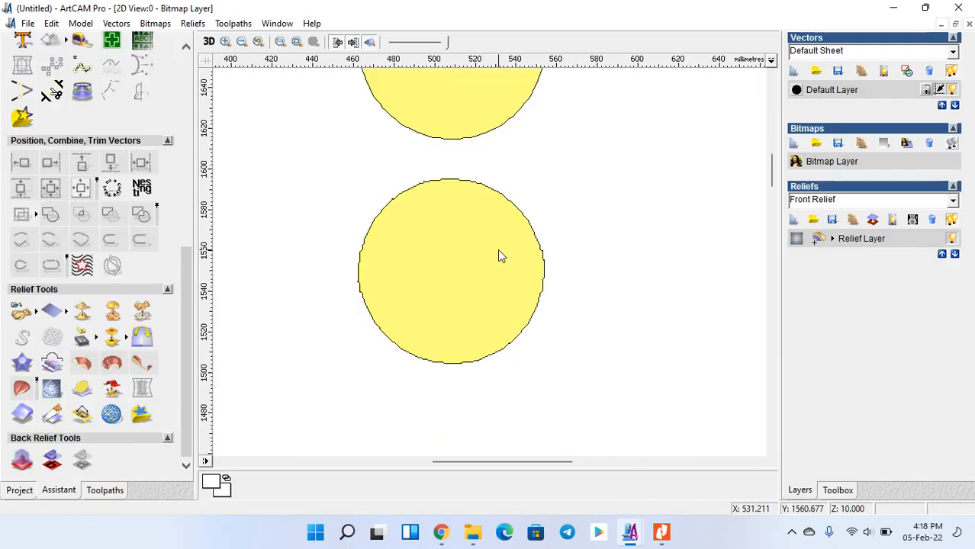
scroll(498, 250, "down", 2)
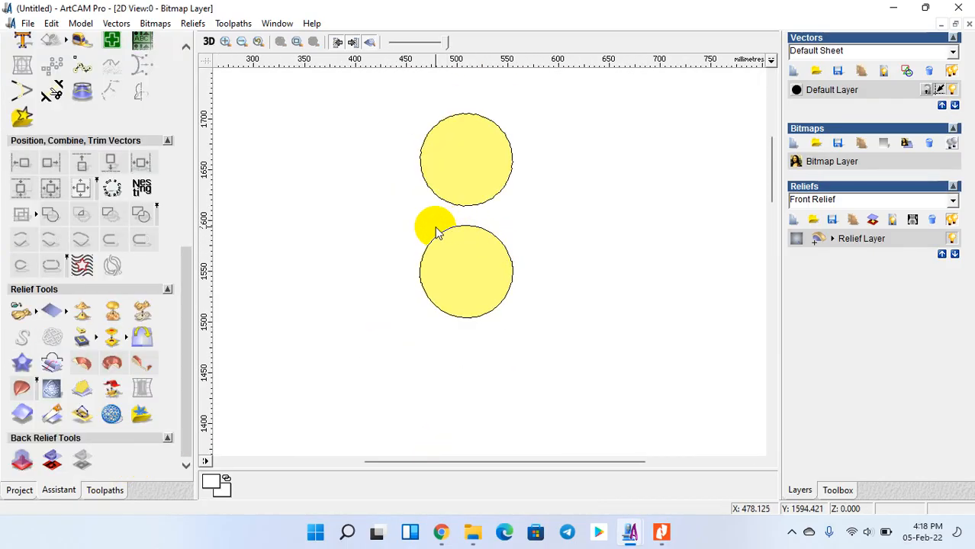
scroll(454, 286, "up", 4)
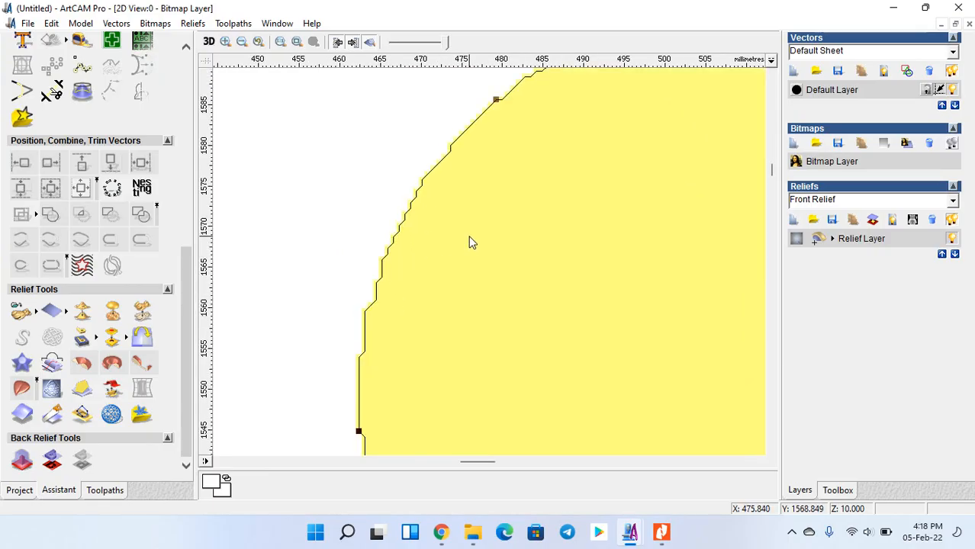
scroll(469, 242, "down", 4)
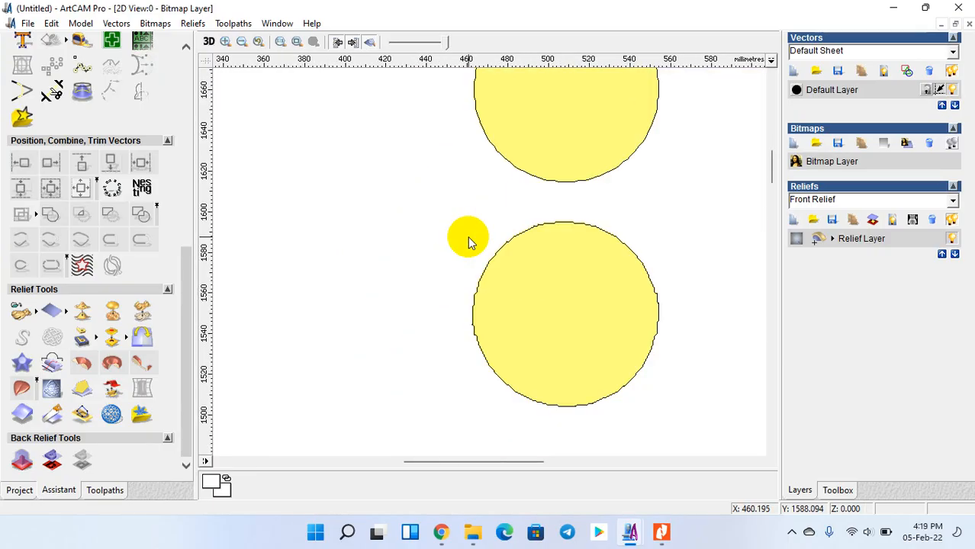
- Smooth the whole relief layer twice with one smoothing pass each in the 3D view, and return to the 2D view
left_click(208, 41)
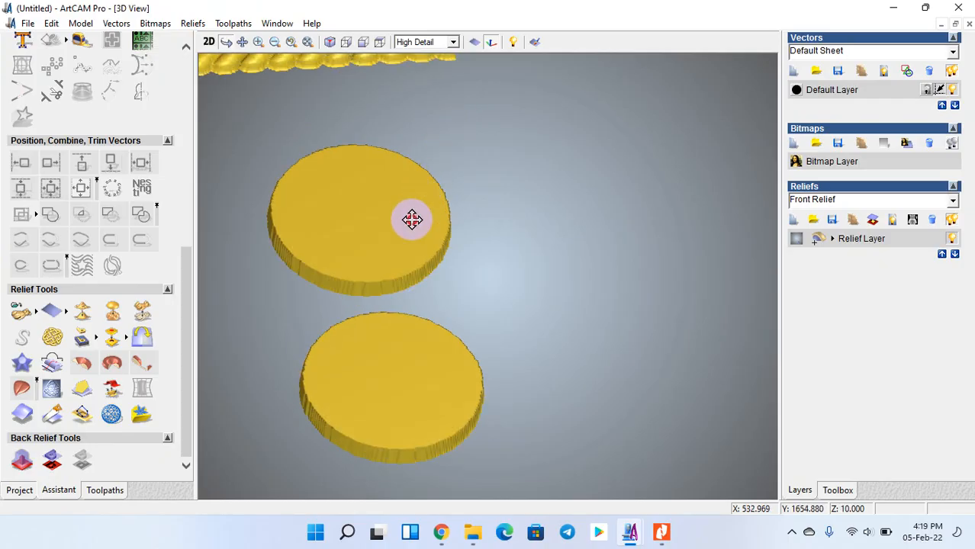
left_click_drag(411, 220, 413, 259)
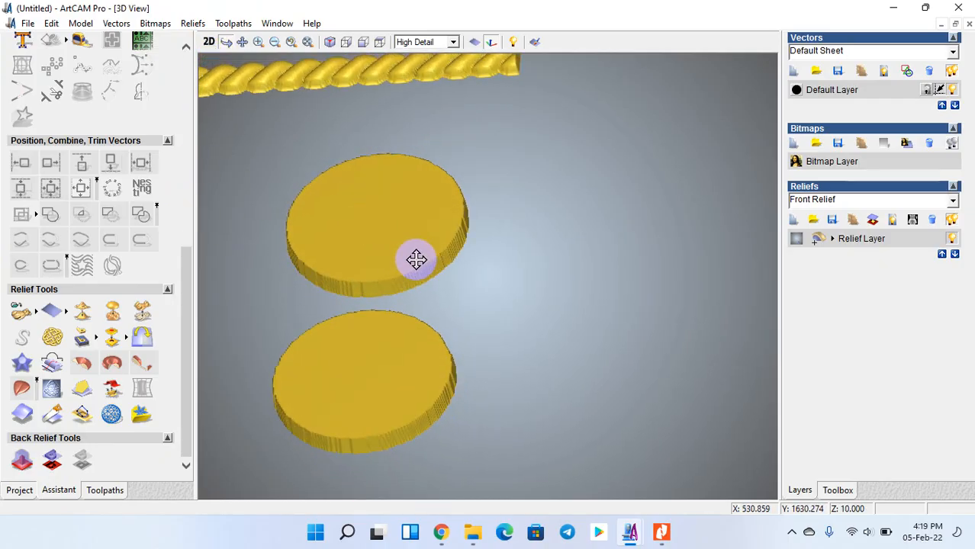
left_click(84, 311)
left_click_drag(402, 177, 680, 84)
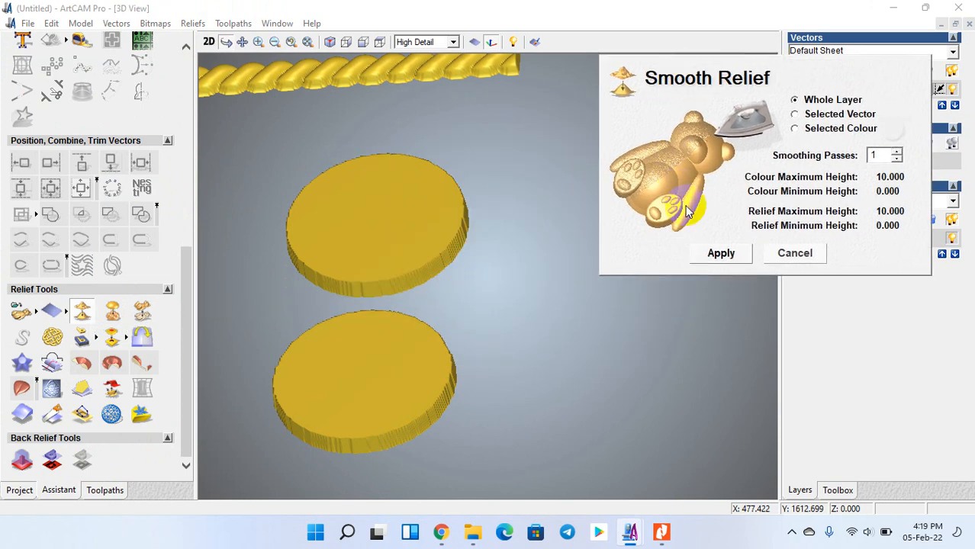
left_click(721, 254)
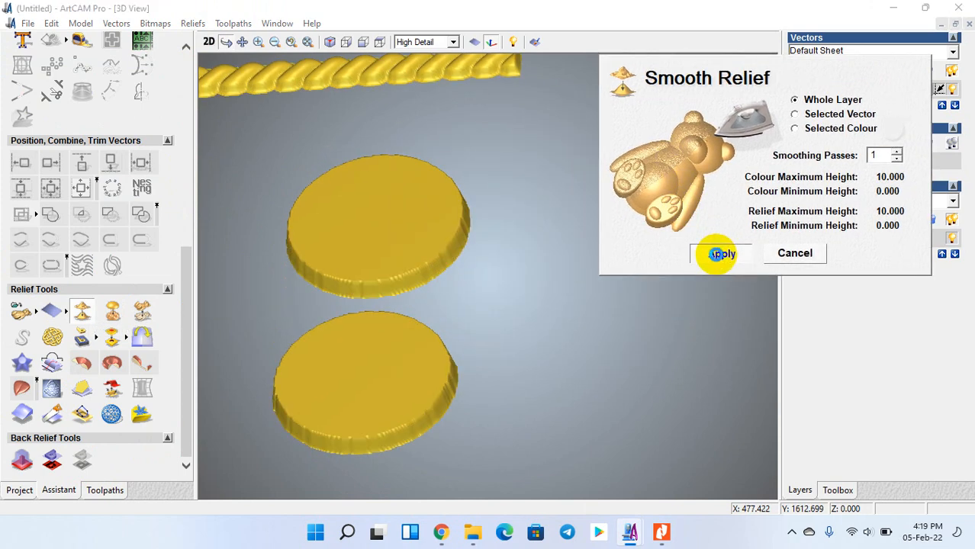
left_click(717, 258)
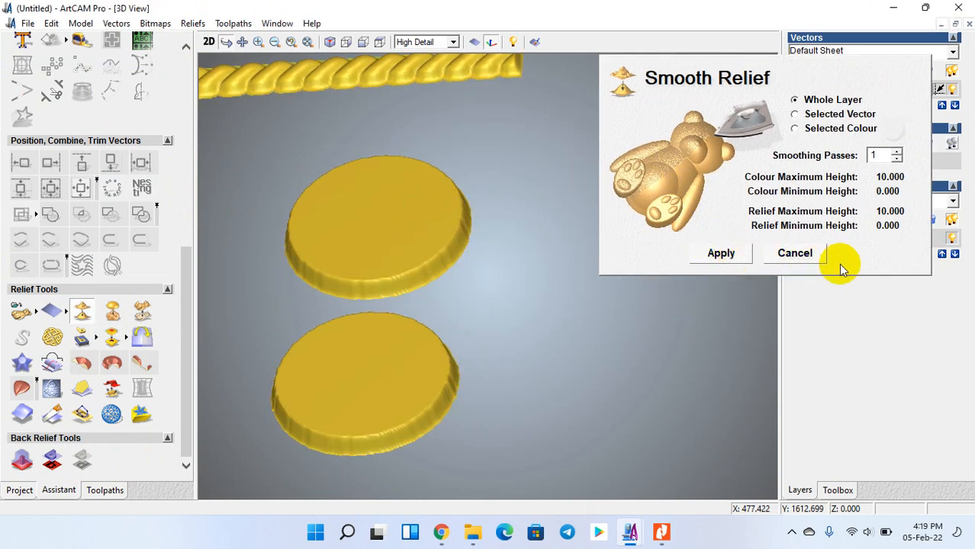
left_click(794, 254)
scroll(466, 244, "down", 5)
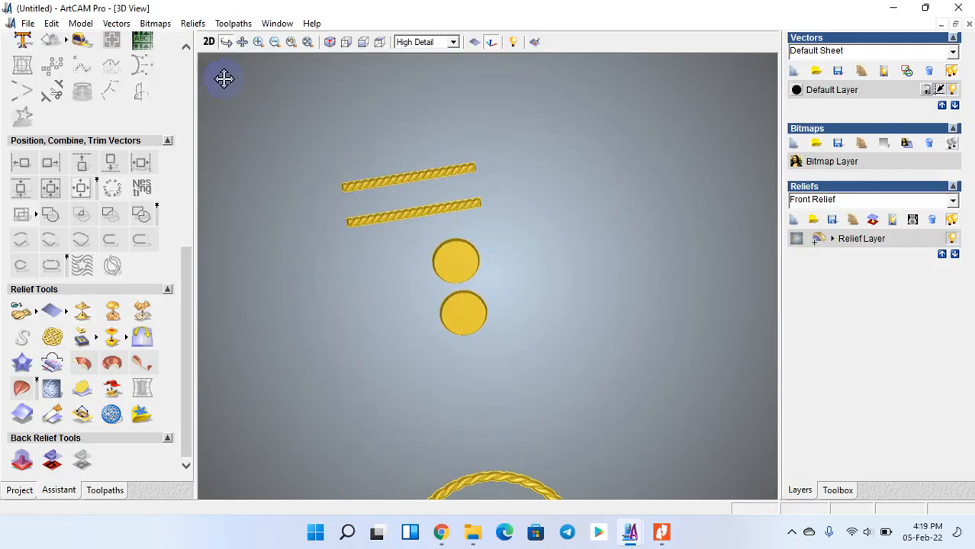
left_click(208, 41)
scroll(440, 207, "down", 3)
scroll(416, 212, "down", 4)
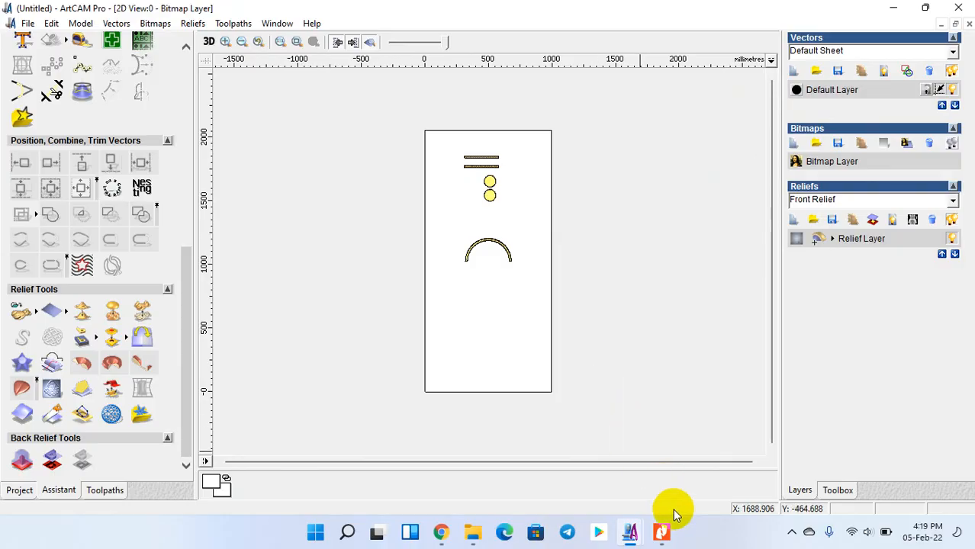
- Switch to the Syllabus PDF in Nitro Pro, read the topics around Day 20, and return to ArtCAM
mouse_move(625, 530)
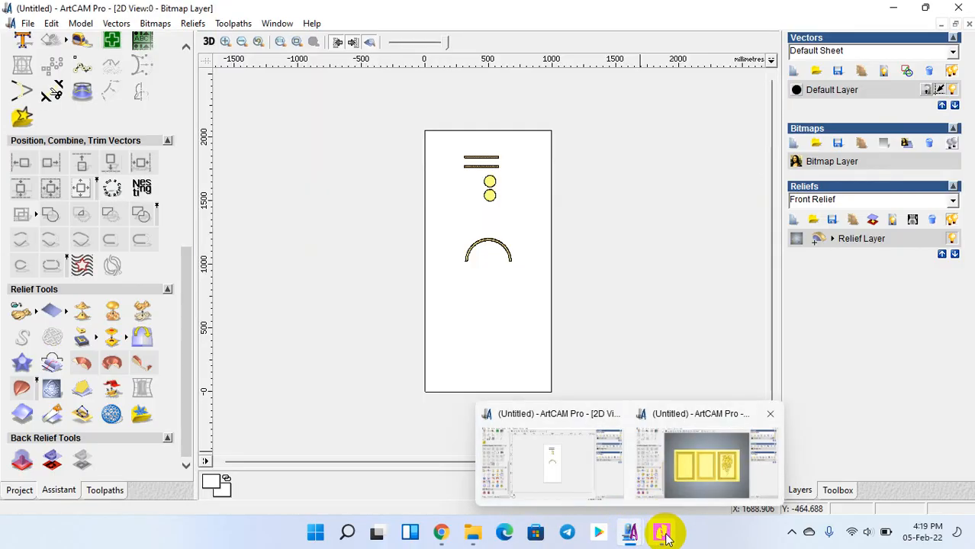
left_click(661, 532)
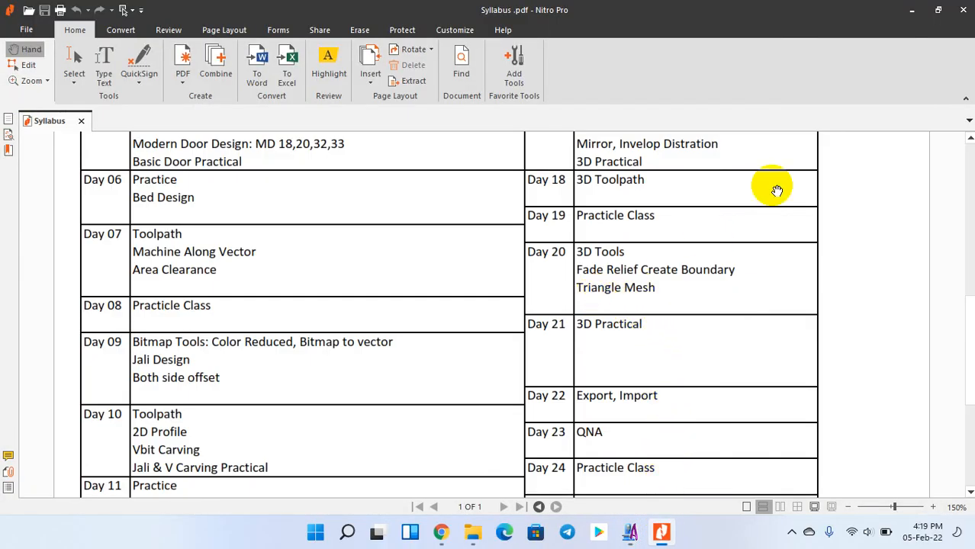
left_click(911, 10)
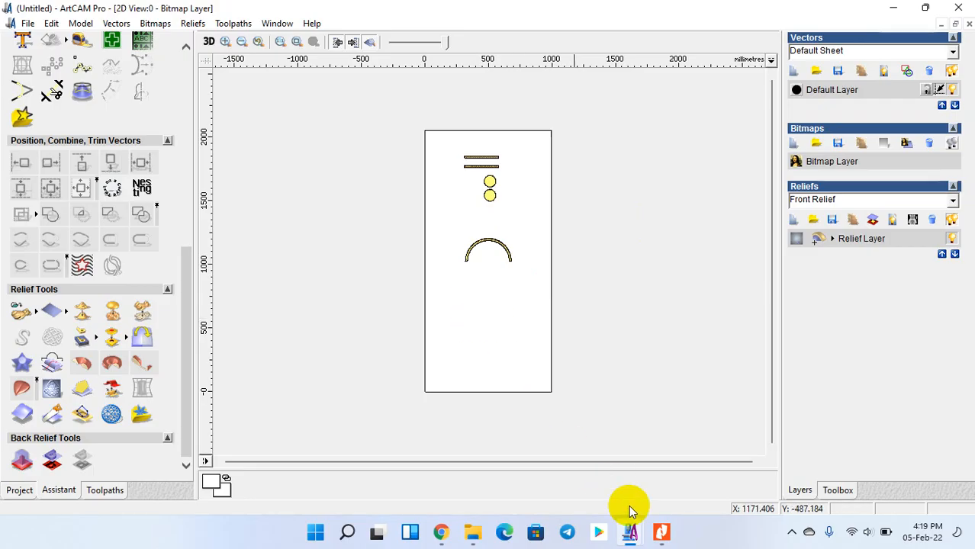
left_click(661, 531)
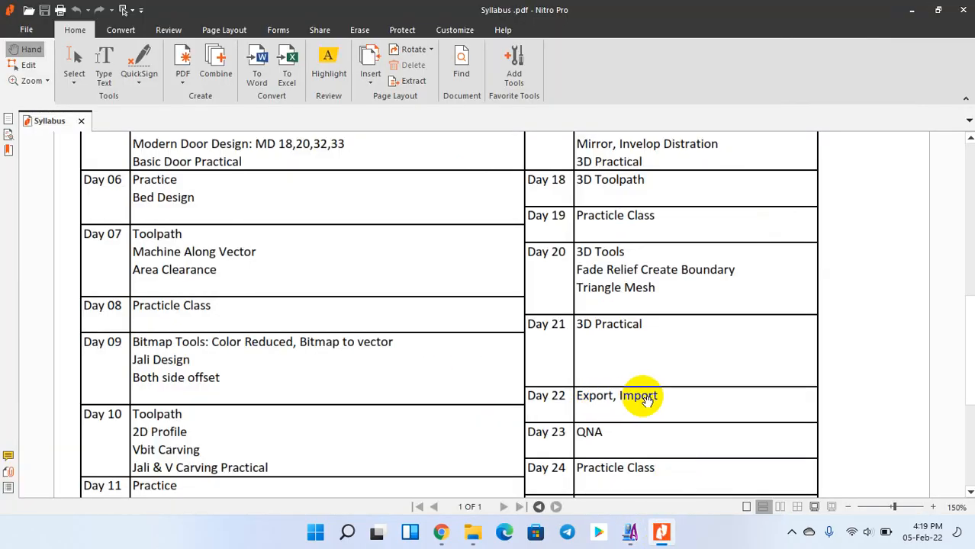
left_click(911, 10)
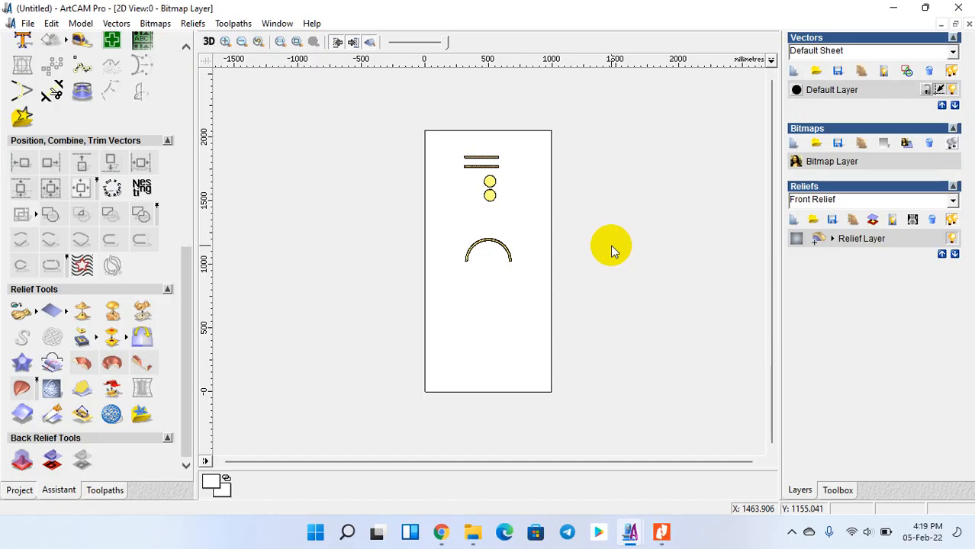
scroll(534, 263, "up", 4)
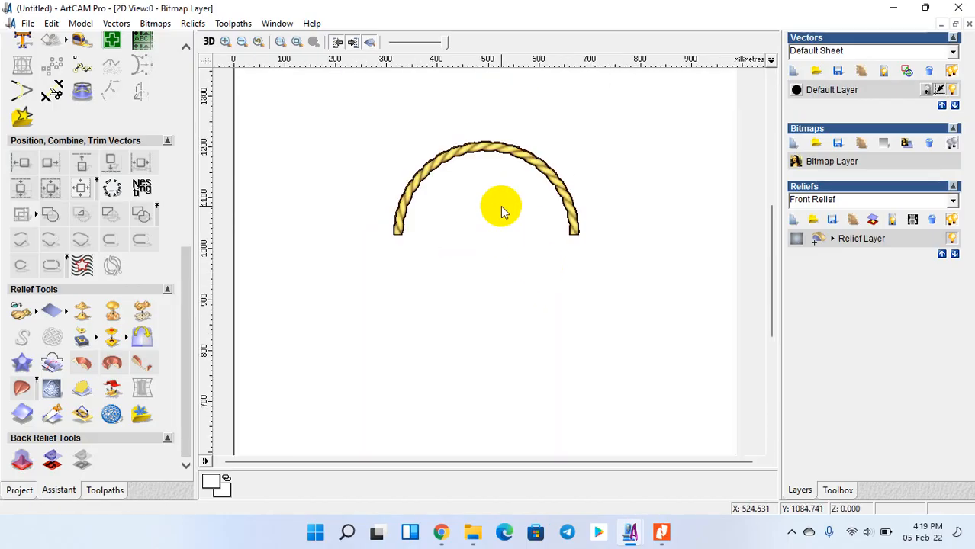
scroll(503, 214, "down", 2)
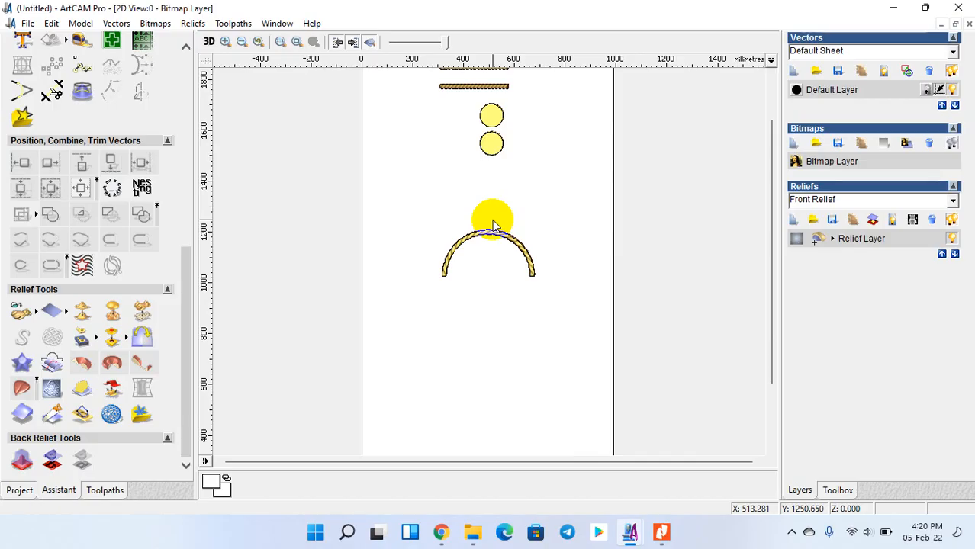
scroll(493, 166, "up", 2)
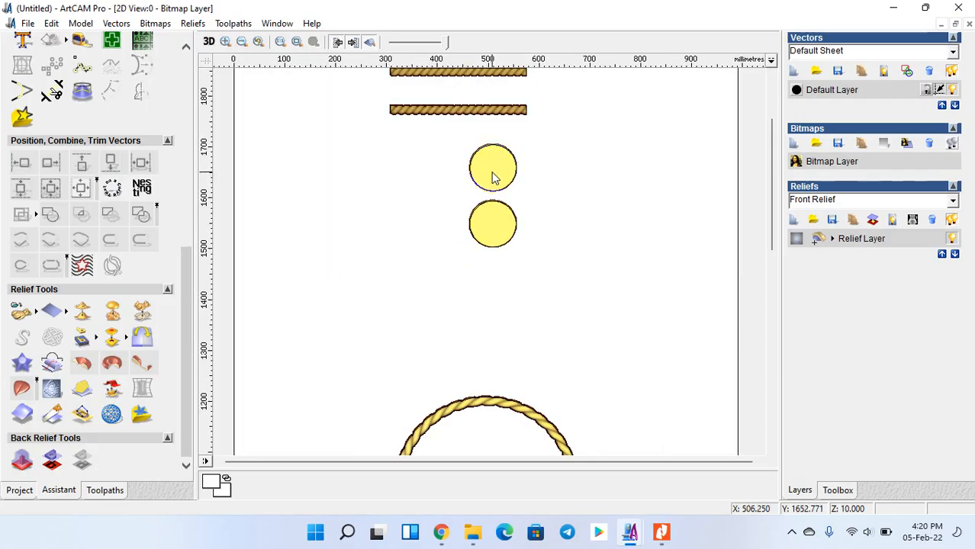
left_click_drag(493, 177, 493, 183)
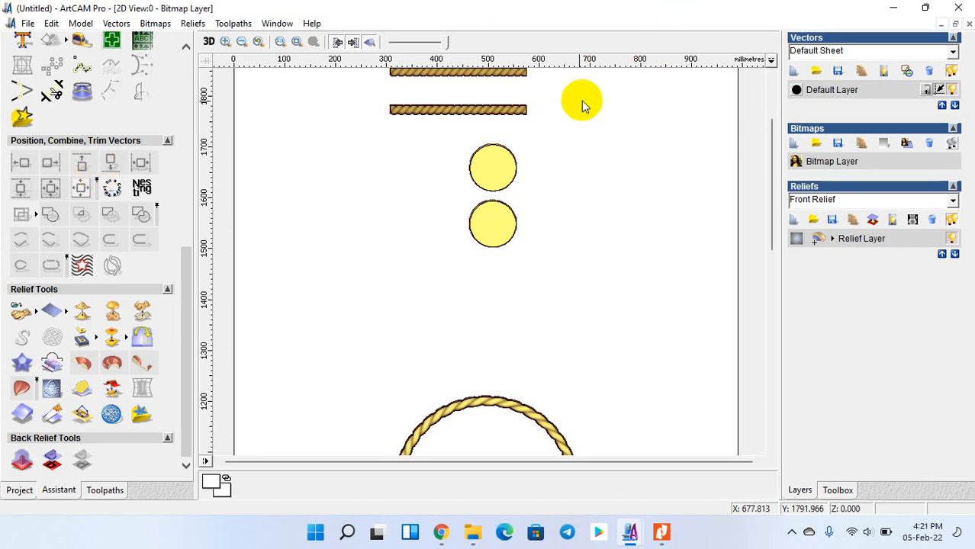
scroll(539, 193, "up", 3)
scroll(341, 260, "up", 3)
scroll(370, 218, "down", 5)
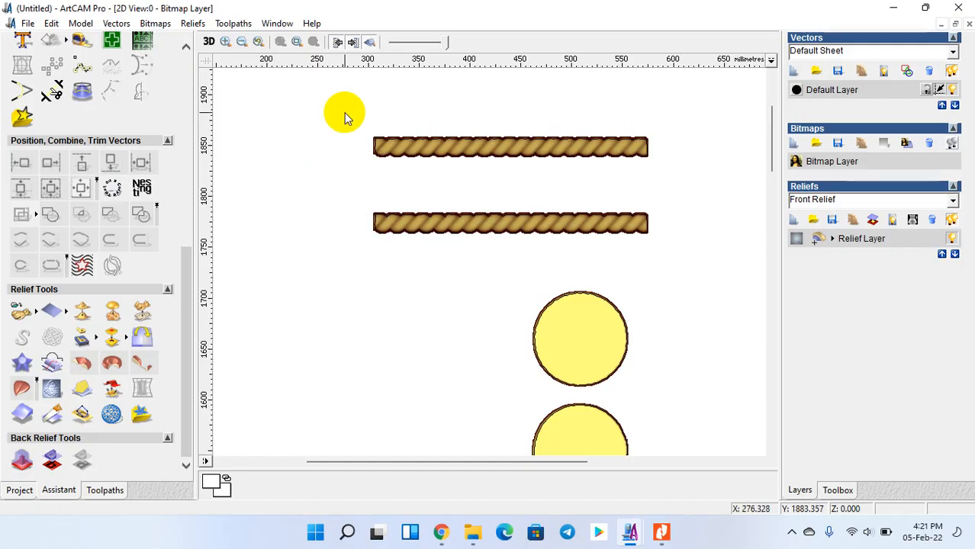
- Move the boundary vectors of both rope strips and both discs up and to the right, off their reliefs
left_click(392, 145)
scroll(398, 147, "up", 1)
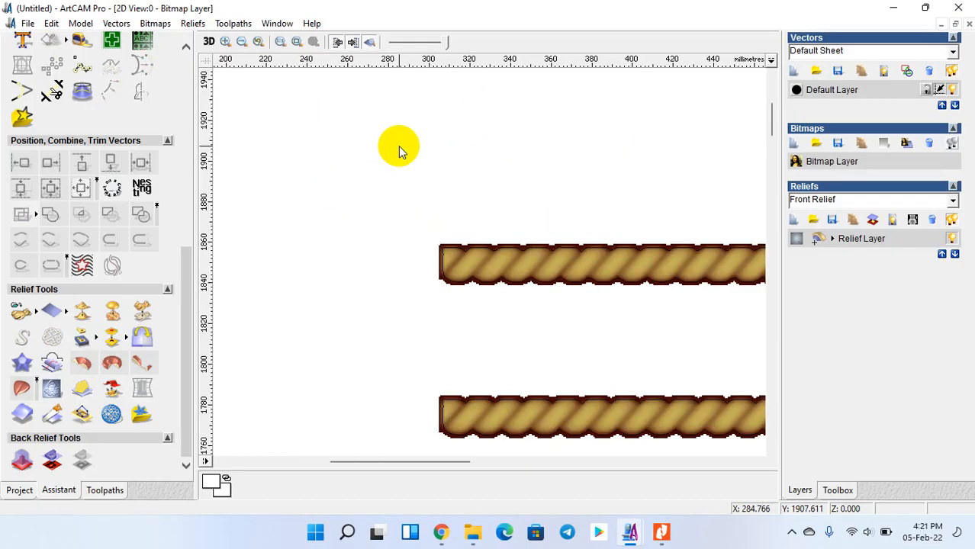
left_click(460, 246)
scroll(466, 259, "down", 3)
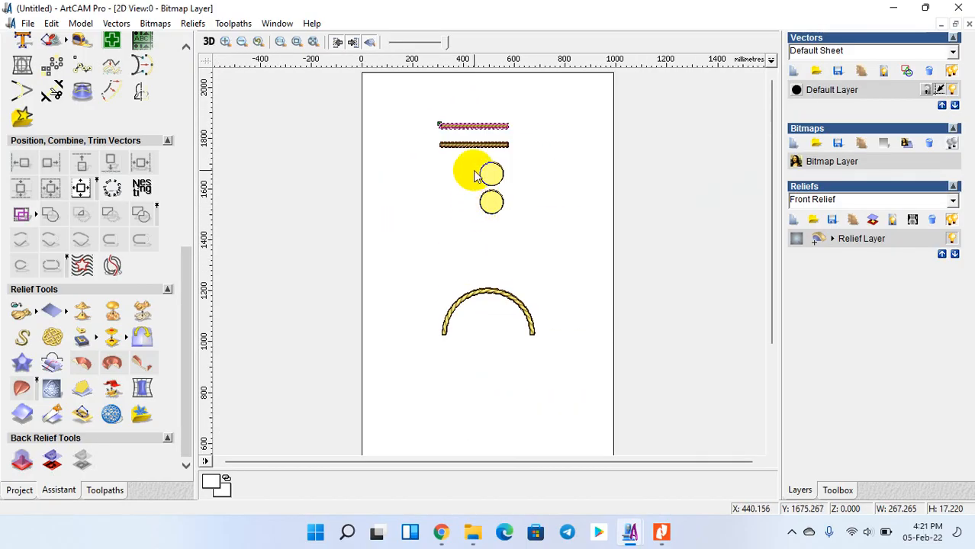
left_click(466, 145)
left_click_drag(402, 96, 544, 252)
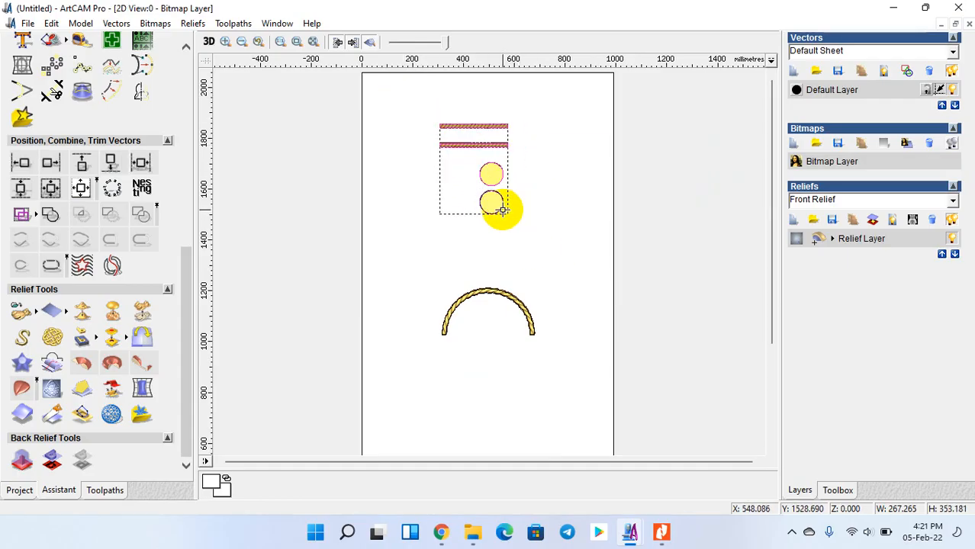
left_click_drag(500, 204, 588, 176)
left_click(557, 210)
- Move the rope arc's boundary vector above its relief, and undo all the boundary vector moves
left_click(490, 292)
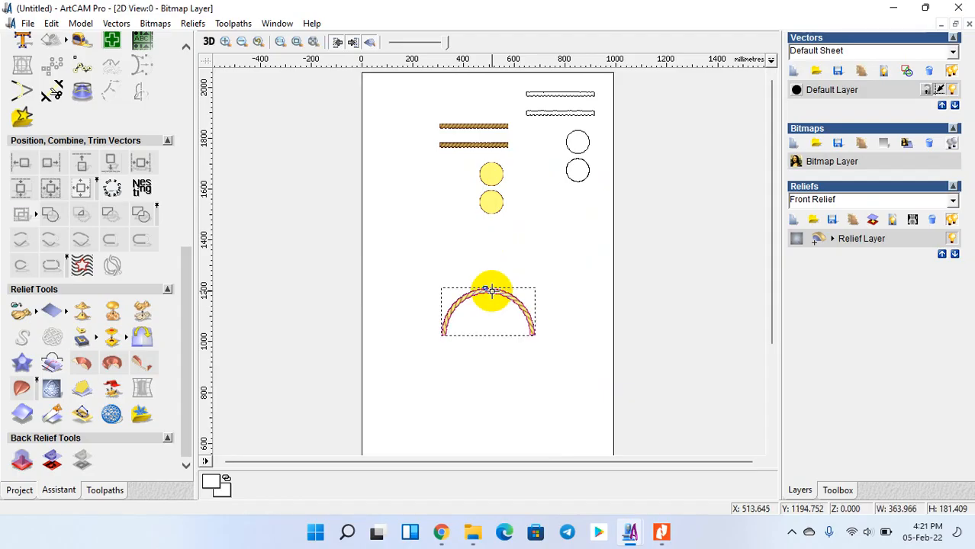
left_click_drag(490, 290, 479, 259)
left_click(479, 260)
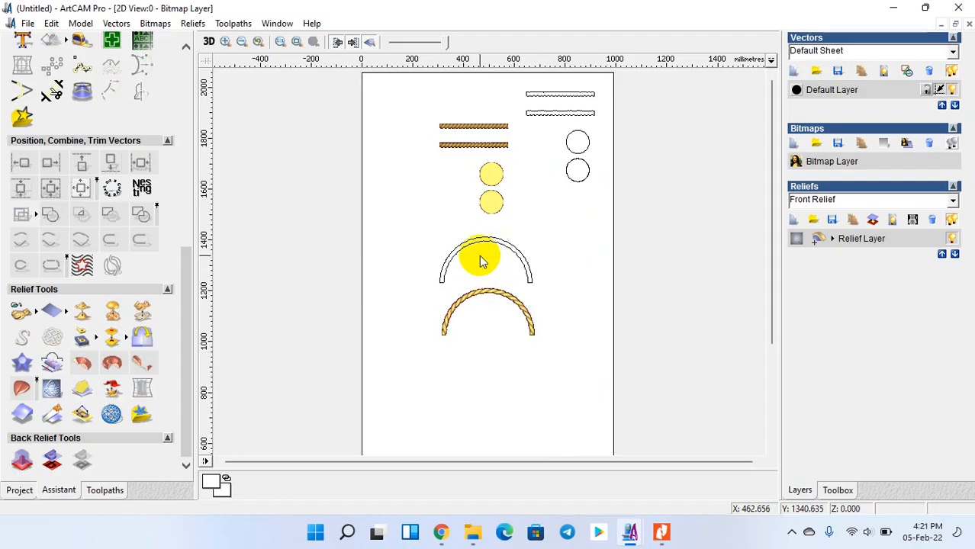
key("ctrl+z")
key("ctrl+z")
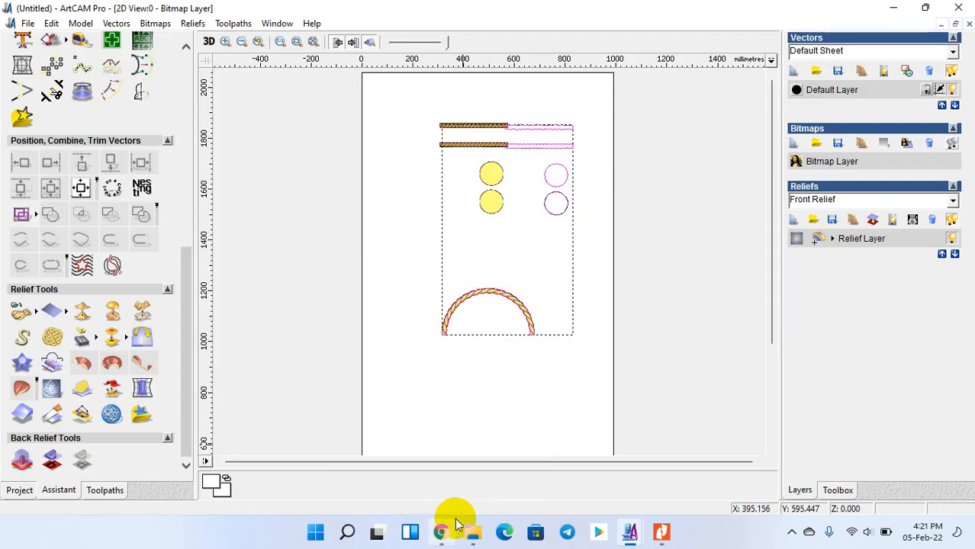
key("ctrl+z")
left_click(596, 211)
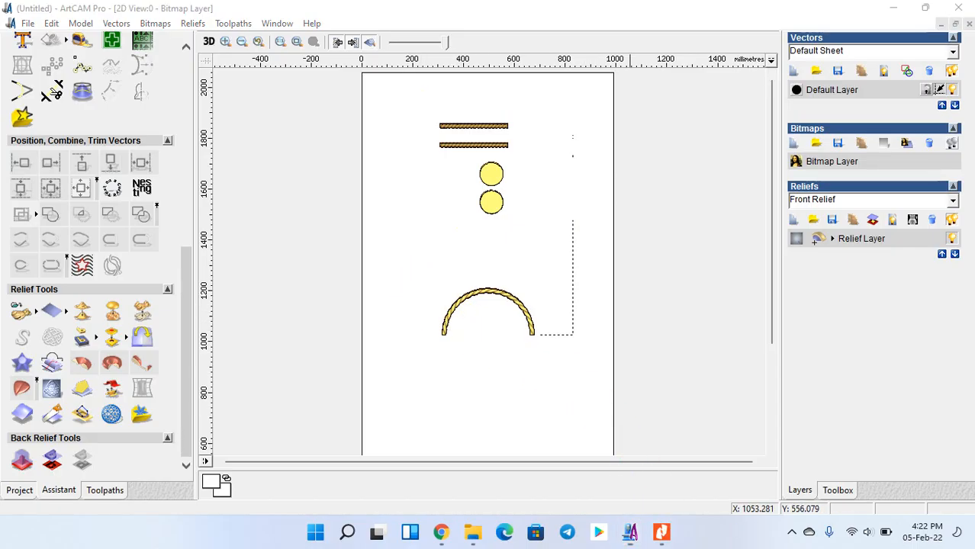
- Switch to the desktop, set Rope.stl apart from the other icons and open it in 3D Builder
left_click(901, 8)
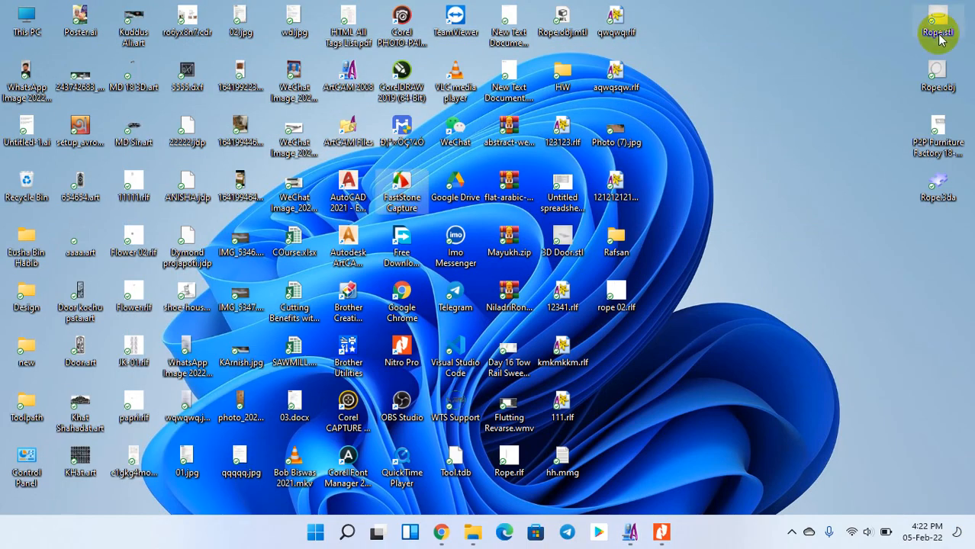
left_click_drag(932, 22, 837, 145)
double_click(835, 139)
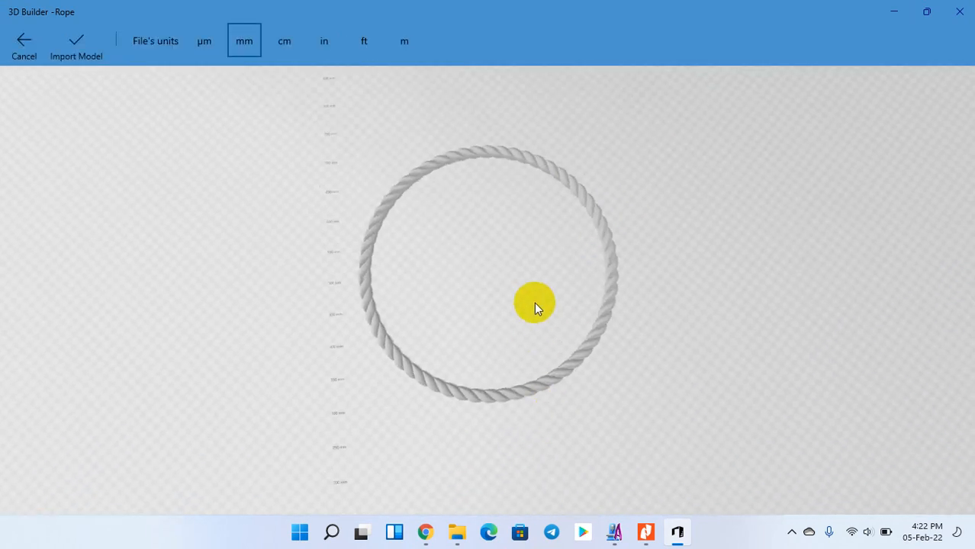
- Examine the rope ring of Rope.stl up close and from several angles
scroll(534, 303, "up", 2)
scroll(534, 302, "up", 2)
left_click_drag(517, 293, 470, 239)
left_click_drag(507, 295, 378, 346)
left_click_drag(478, 213, 463, 294)
left_click_drag(661, 408, 735, 290)
left_click_drag(516, 254, 568, 381)
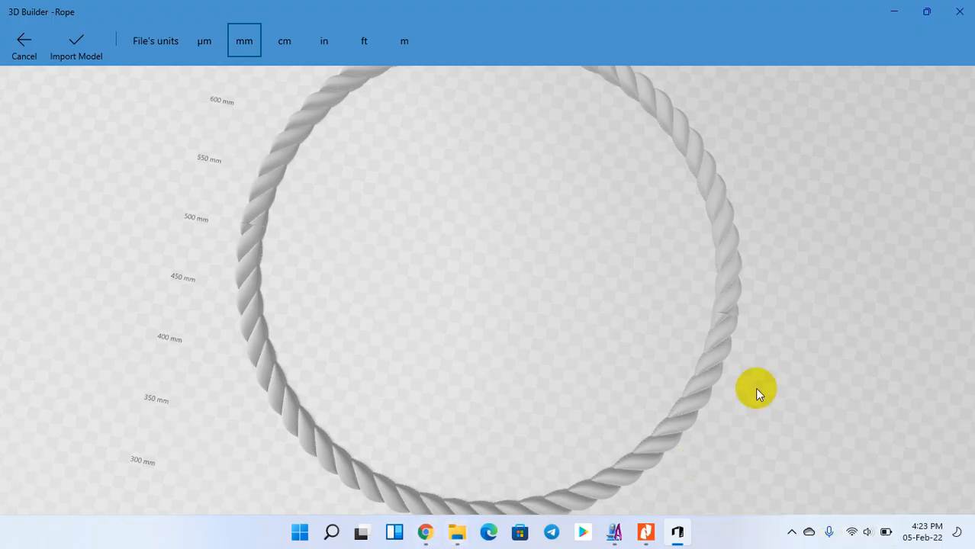
scroll(587, 294, "down", 3)
left_click_drag(599, 363, 716, 261)
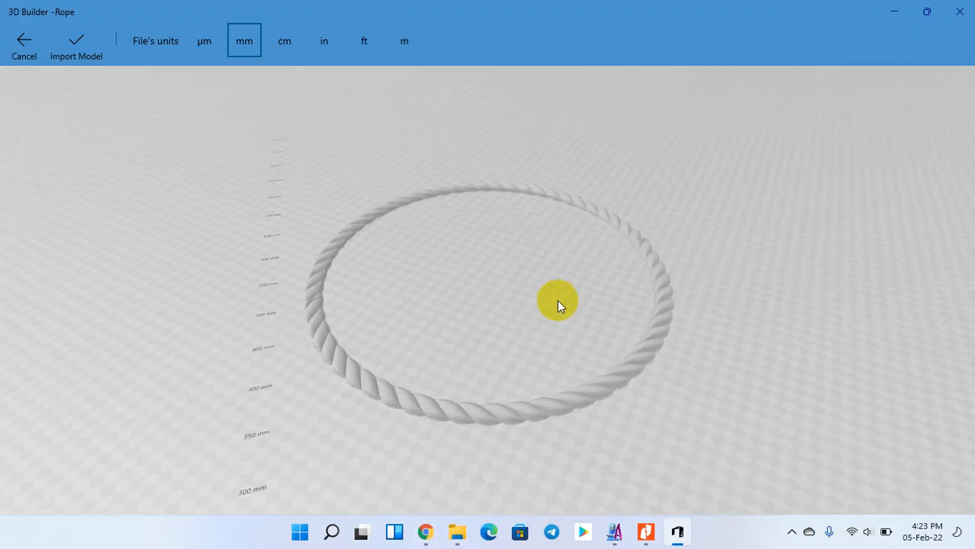
left_click_drag(557, 300, 533, 390)
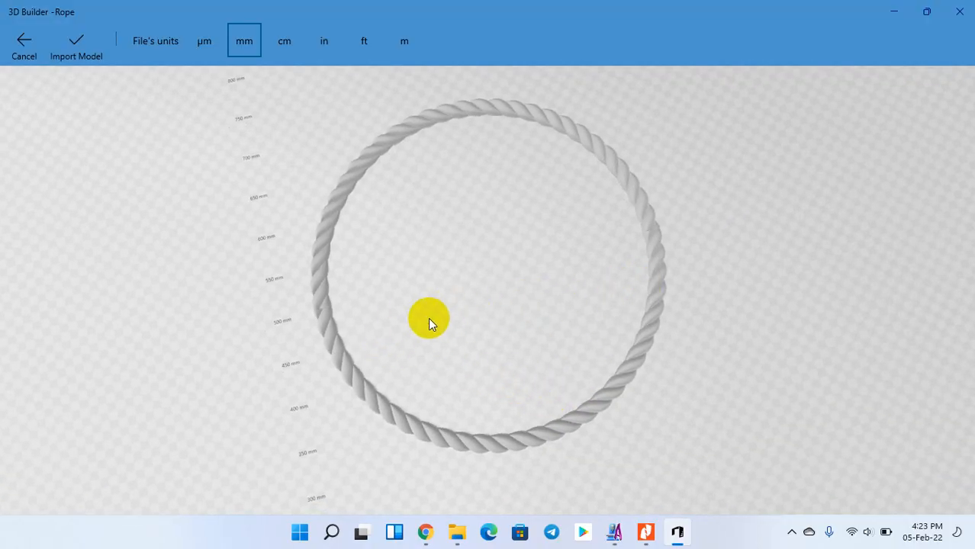
left_click_drag(428, 317, 403, 277)
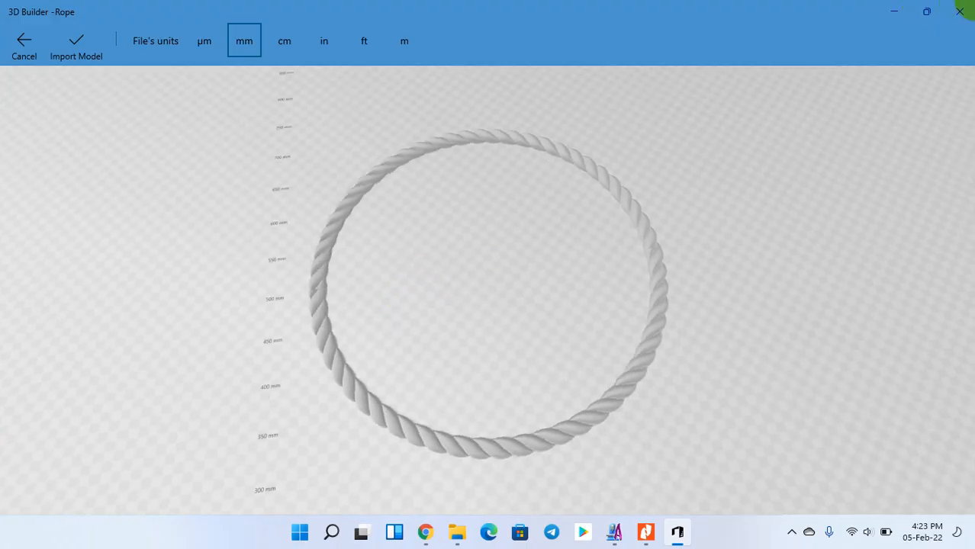
- Close 3D Builder and return to the ArtCAM model in the 2D view
left_click(962, 10)
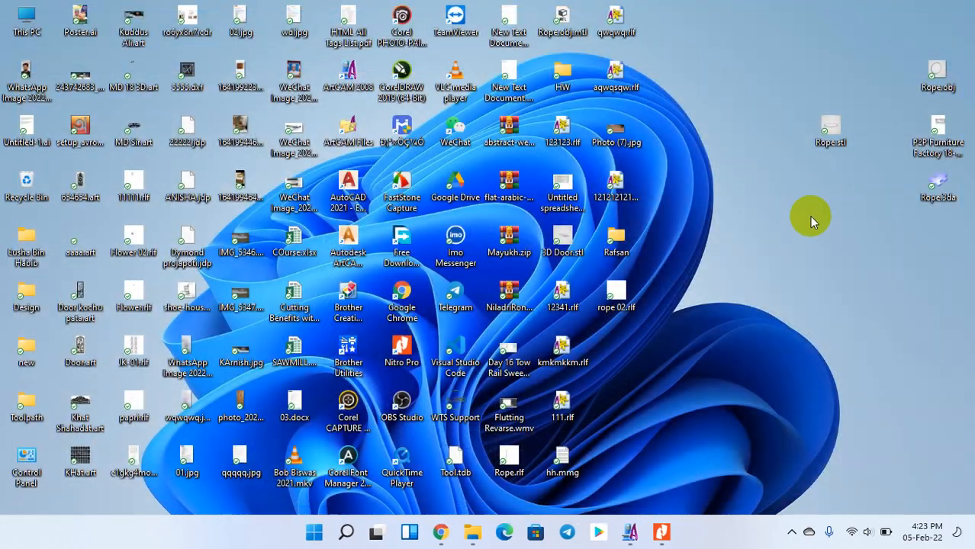
left_click(814, 227)
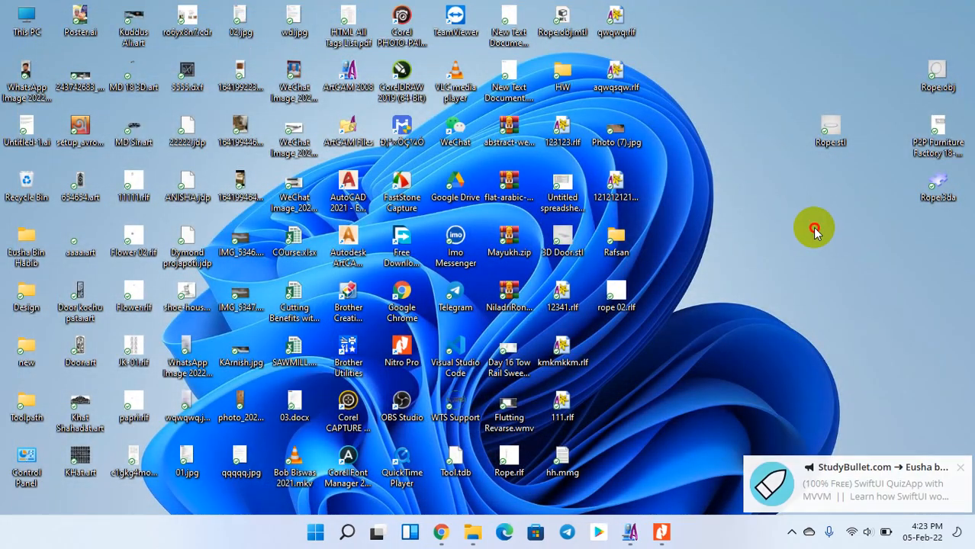
left_click(814, 228)
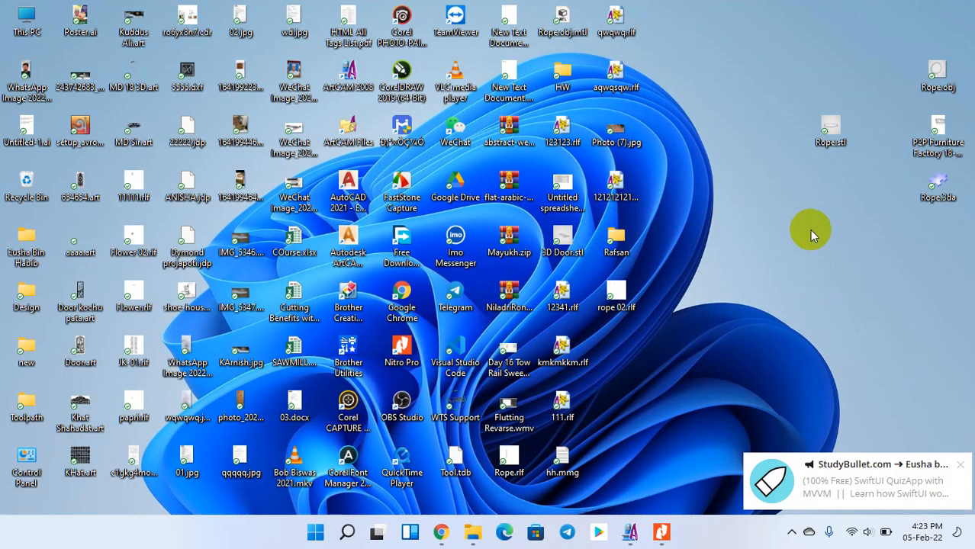
mouse_move(630, 532)
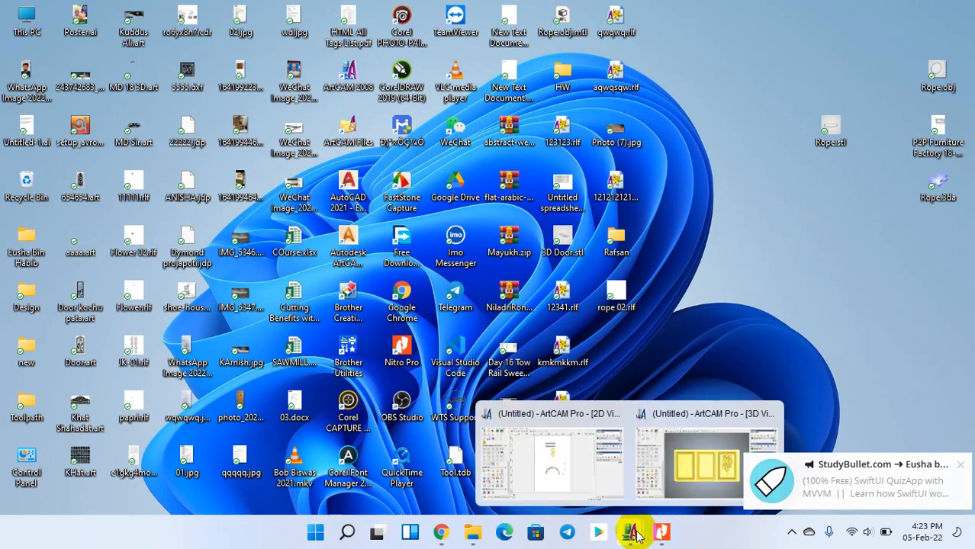
left_click(689, 473)
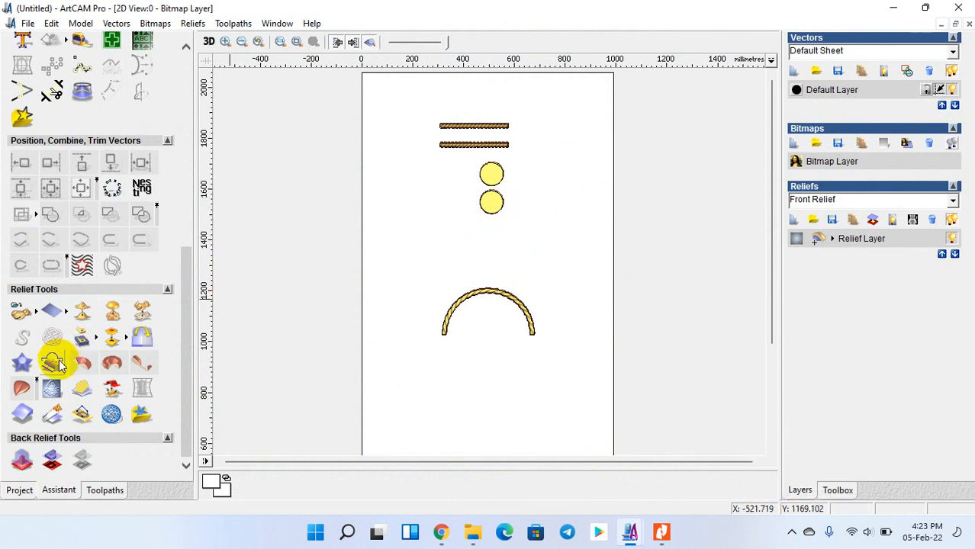
- Start the Mesh Creator, show the whole relief from above, and begin saving its triangles into the person-named desktop folder
left_click(111, 417)
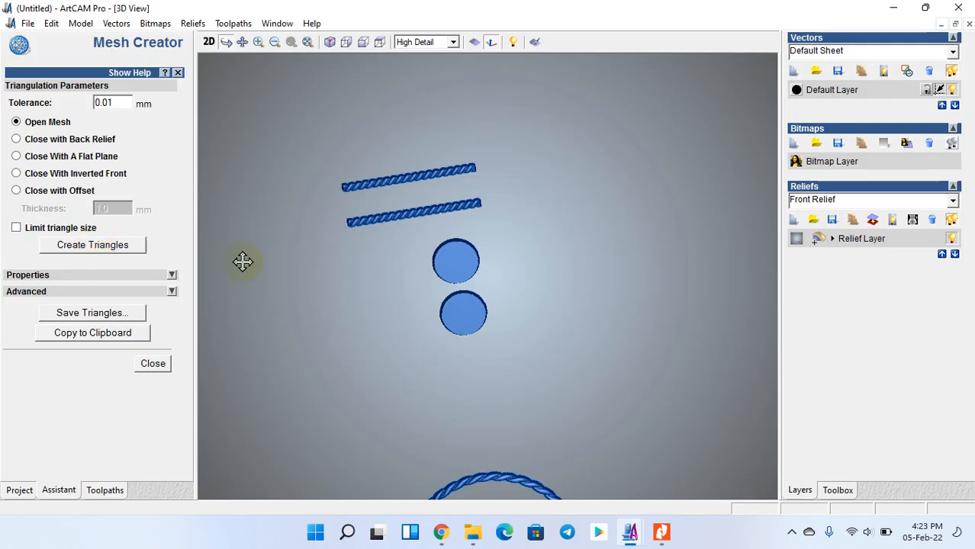
left_click_drag(485, 318, 506, 320)
left_click(381, 41)
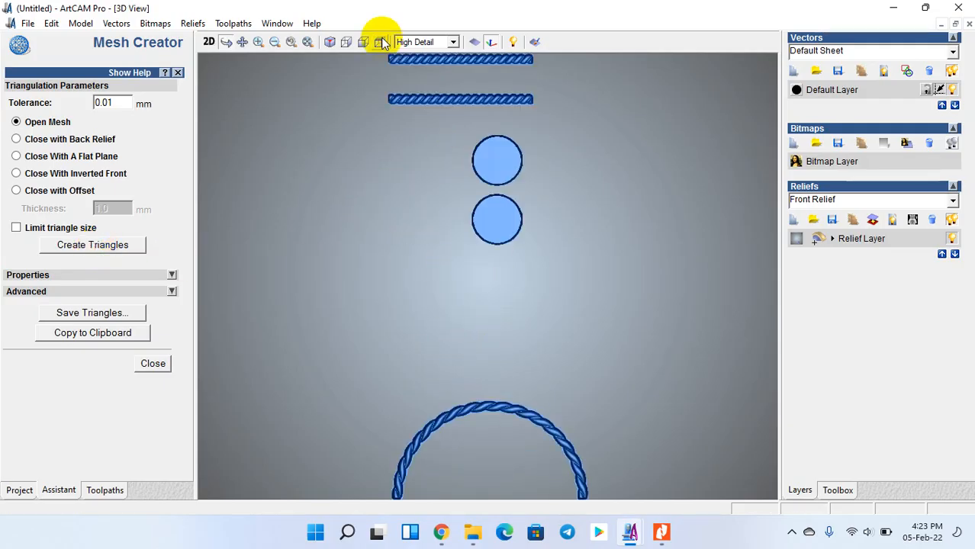
scroll(503, 273, "down", 3)
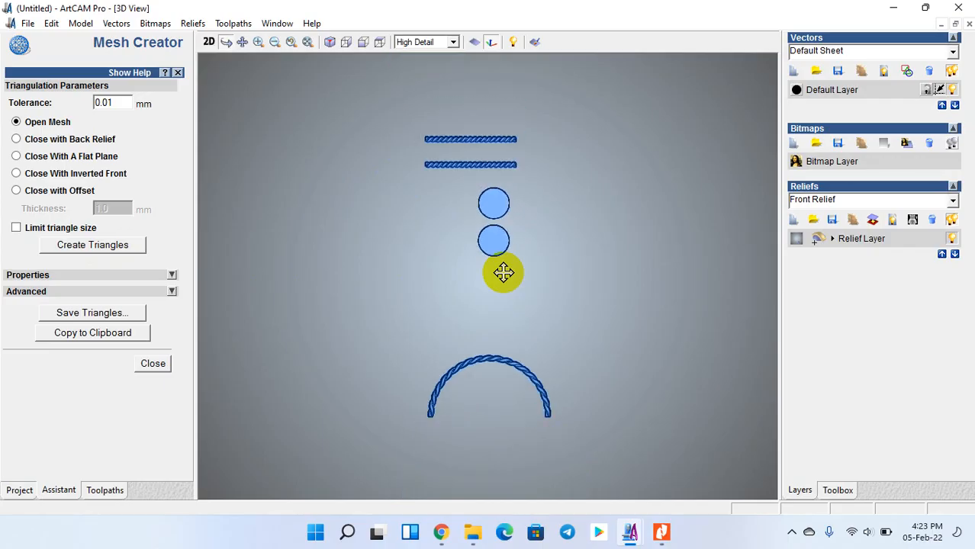
left_click(122, 317)
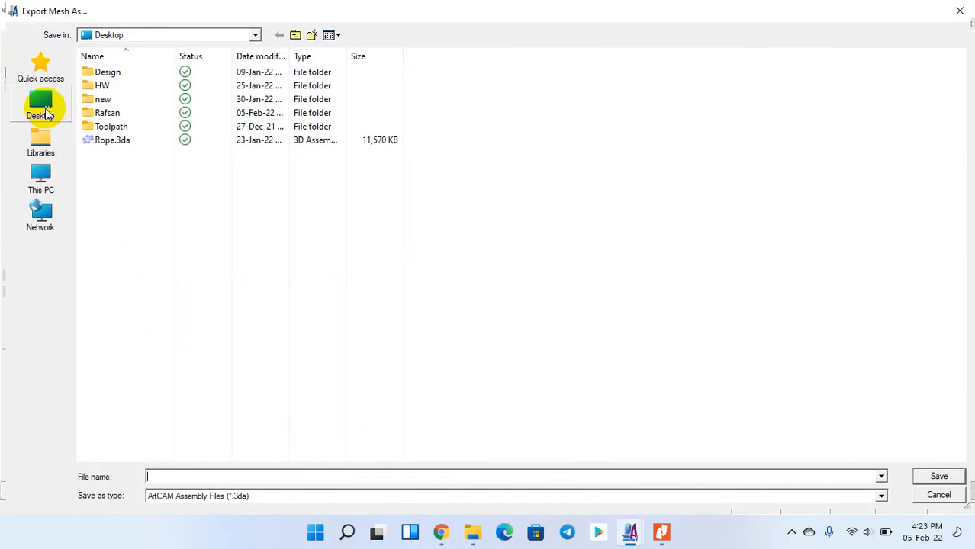
left_click(40, 110)
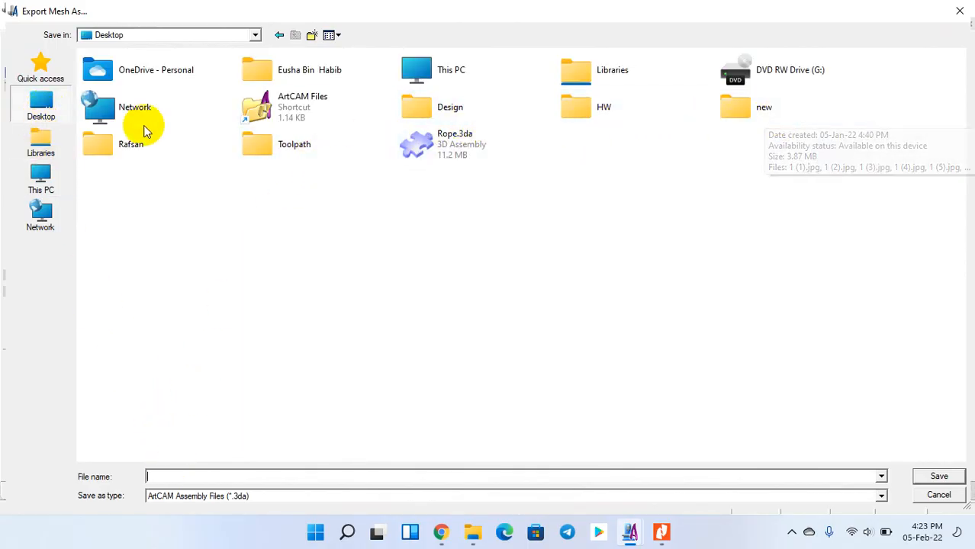
double_click(140, 151)
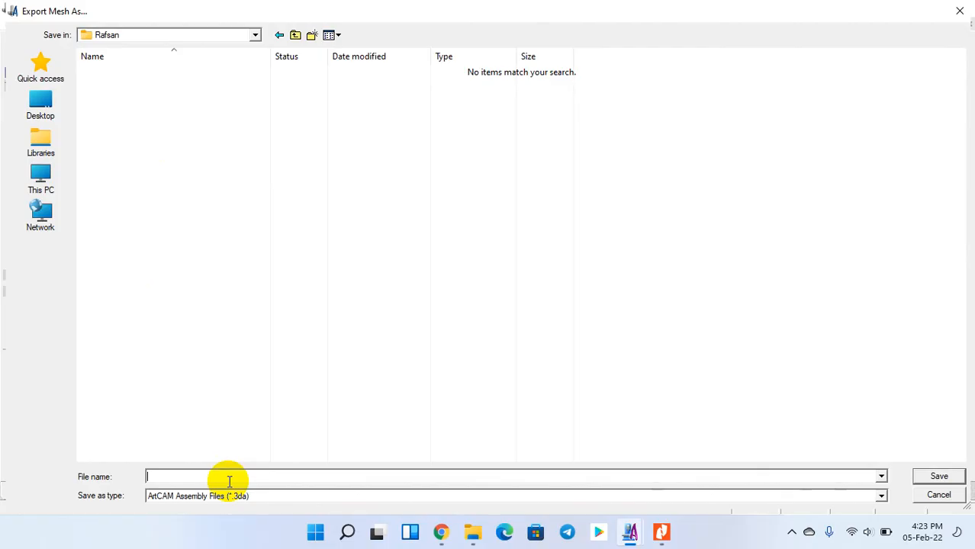
- Name the mesh export 3D and set its file type to Binary STL Files (*.stl)
left_click(227, 479)
type("qwee")
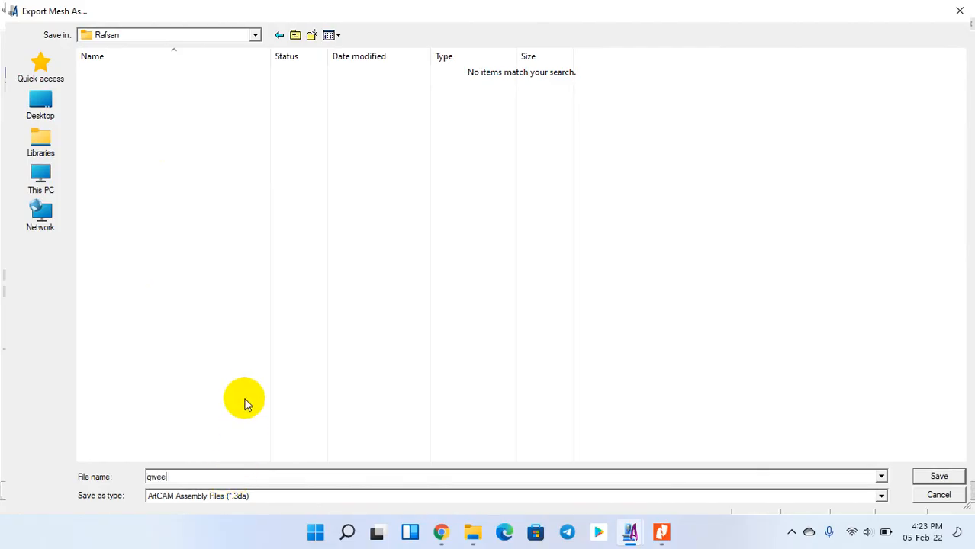
double_click(161, 477)
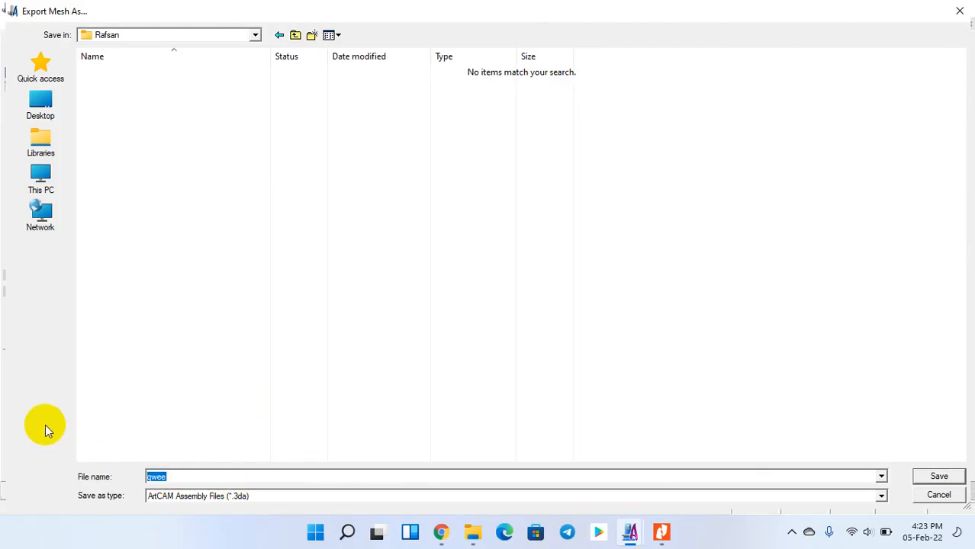
type("3D")
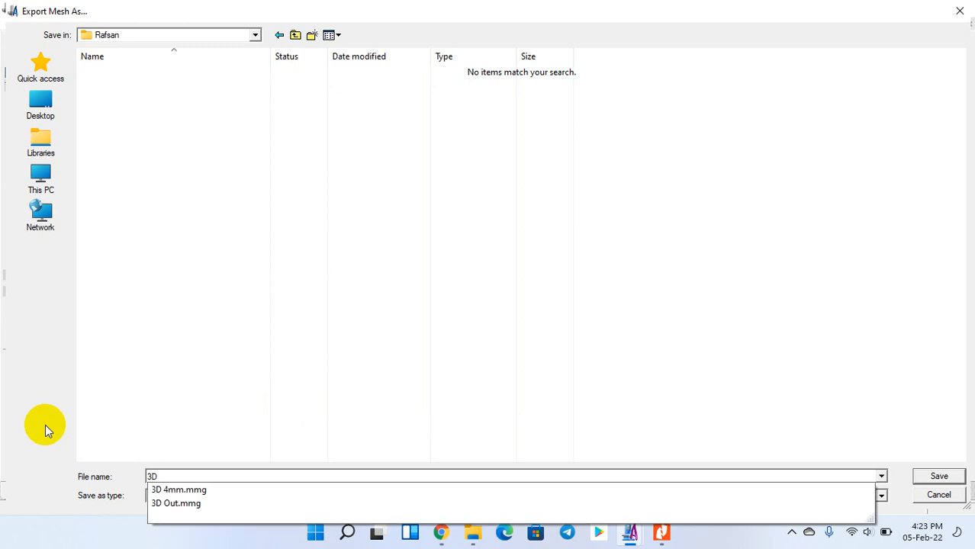
left_click(257, 281)
left_click(177, 500)
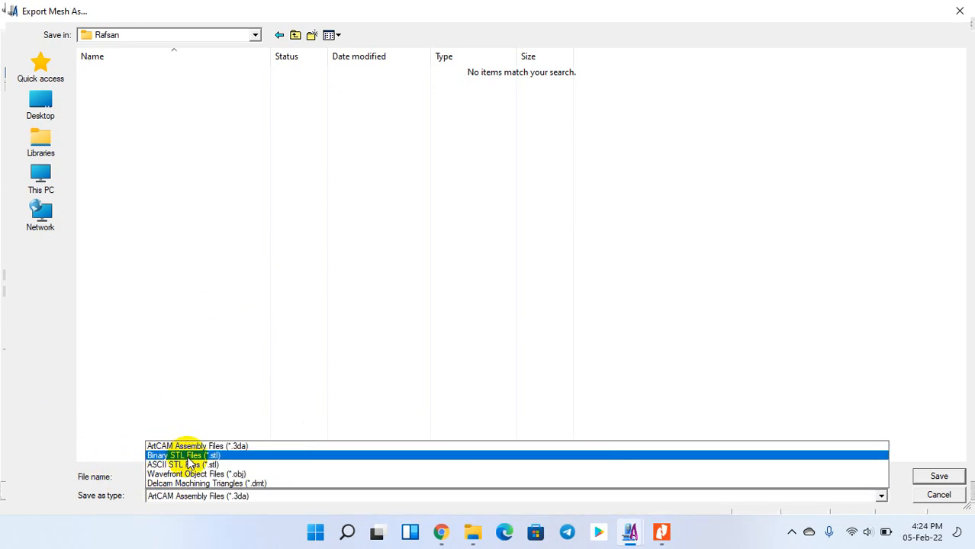
left_click(217, 453)
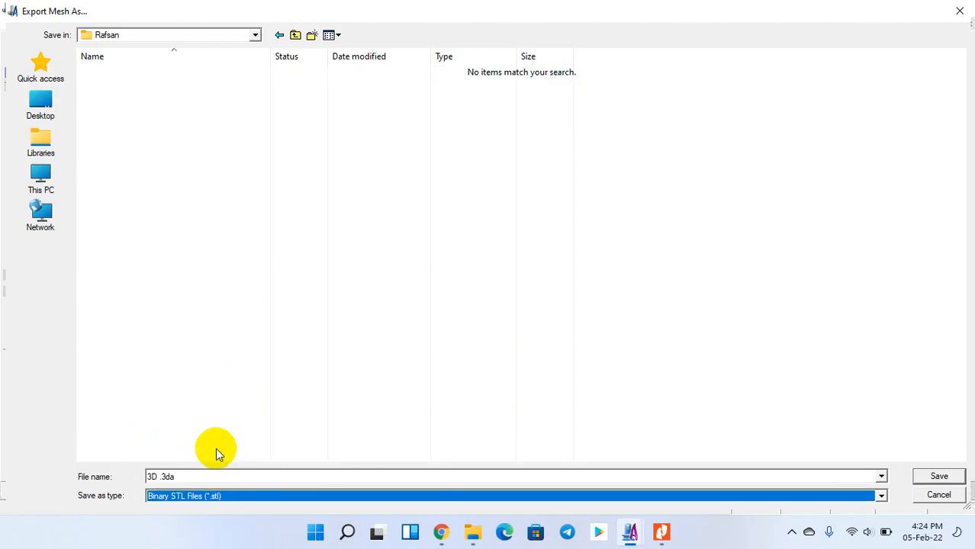
- Remove the .3da extension from the export's file name, leaving 3D, and save the binary STL mesh
left_click(230, 400)
left_click(211, 478)
left_click(197, 477)
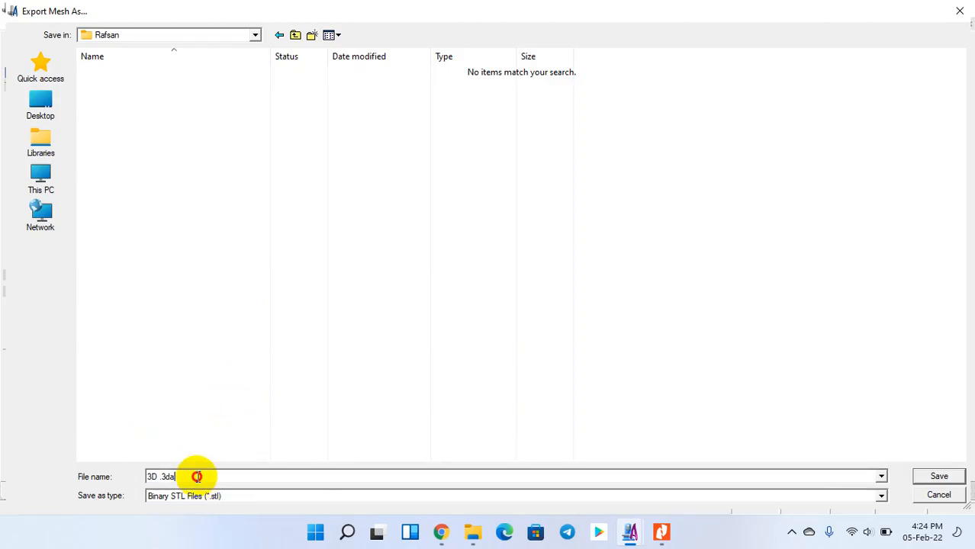
key("BackSpace")
key("BackSpace")
key("BackSpace")
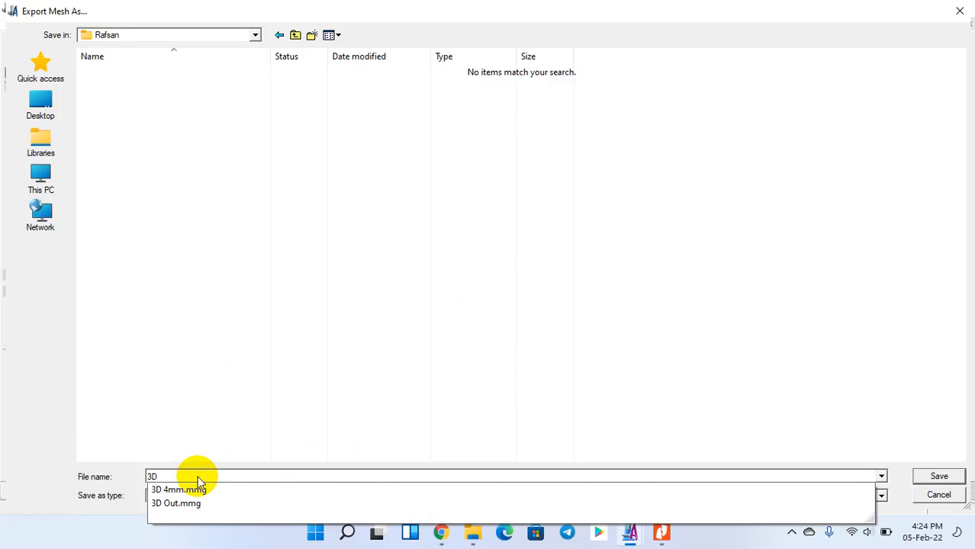
left_click(309, 265)
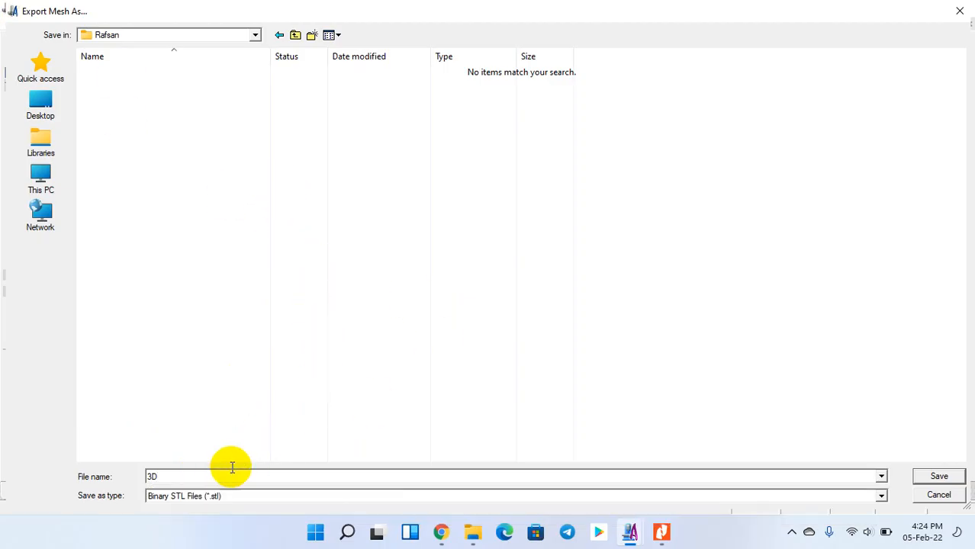
left_click(939, 476)
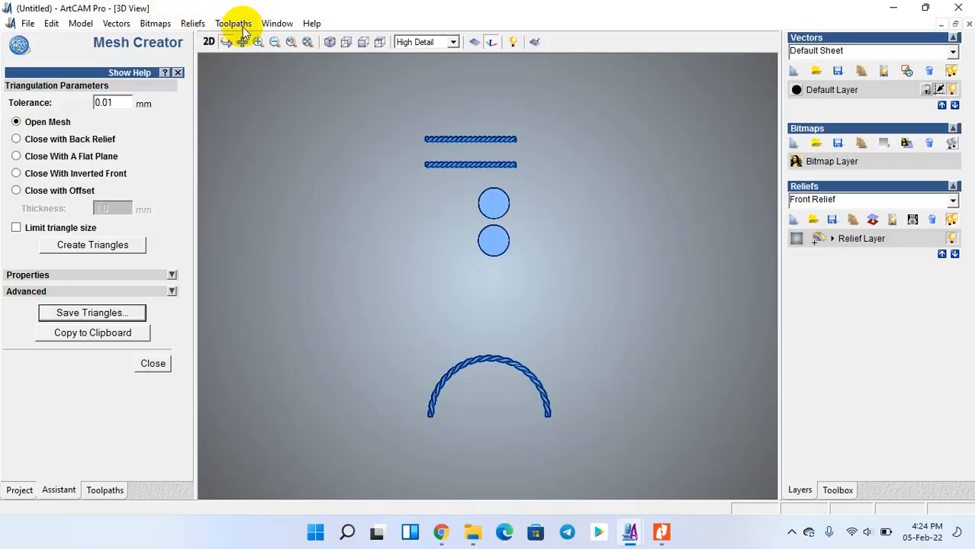
- Open the exported 3D.stl from the person-named desktop folder in 3D Builder
left_click(893, 7)
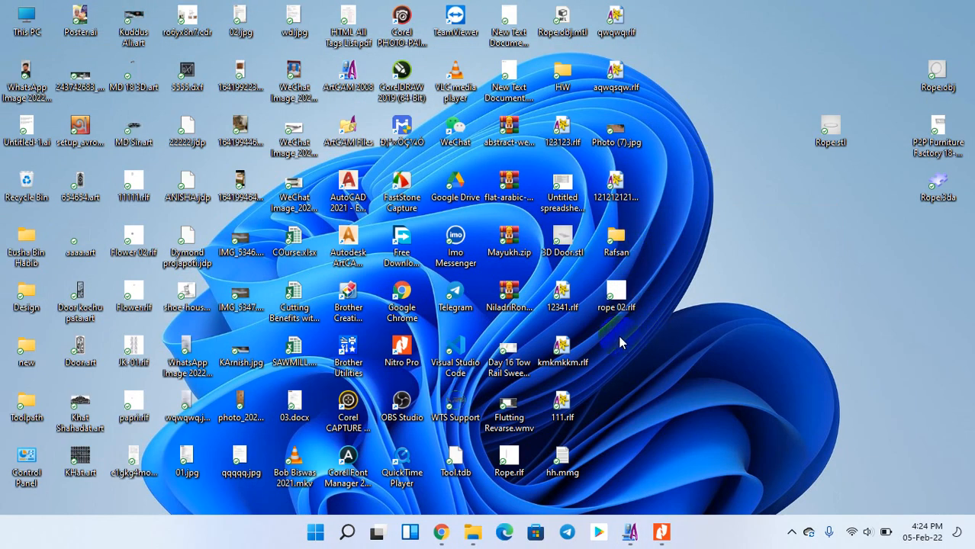
double_click(616, 238)
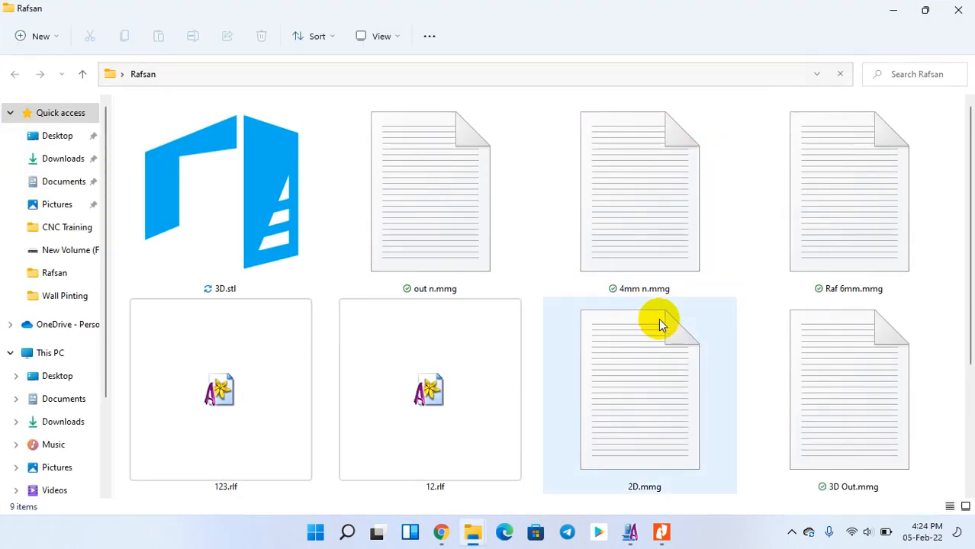
left_click(255, 209)
left_click(255, 210)
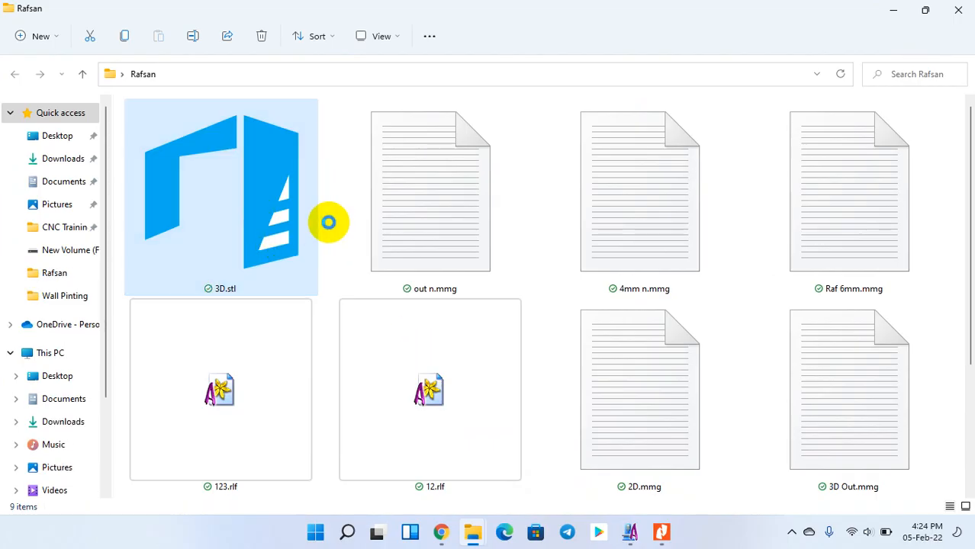
left_click(289, 229)
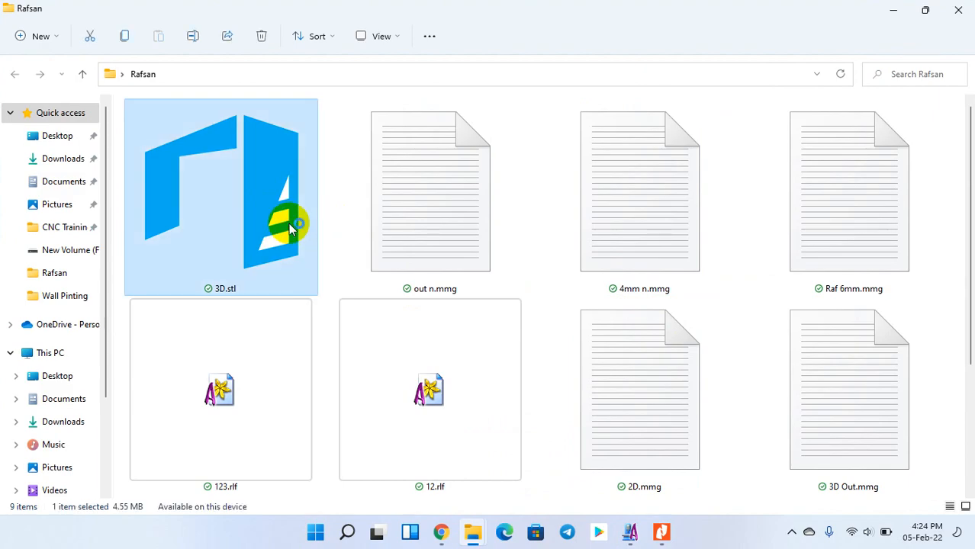
double_click(289, 228)
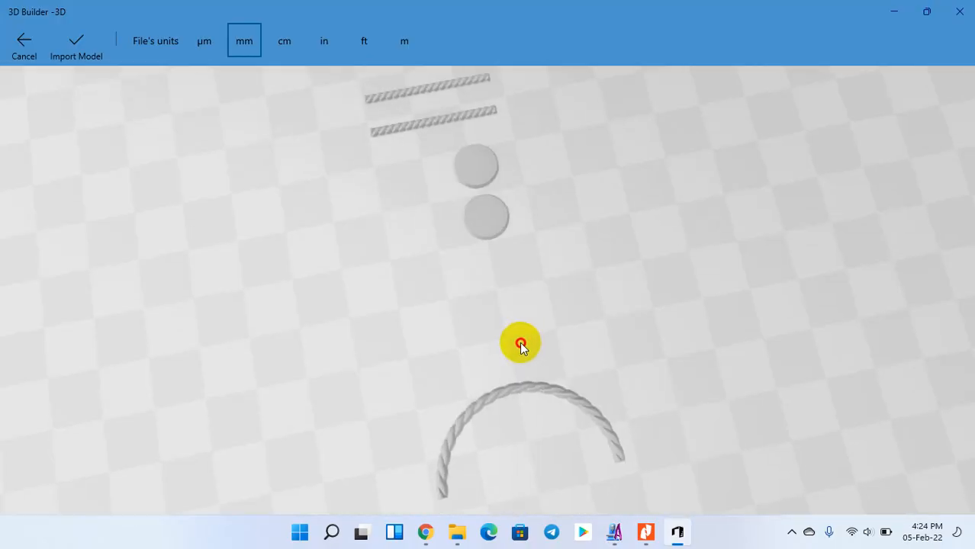
- Inspect the exported mesh from different angles in 3D Builder, and close the viewer
left_click_drag(521, 343, 426, 324)
left_click_drag(586, 273, 424, 183)
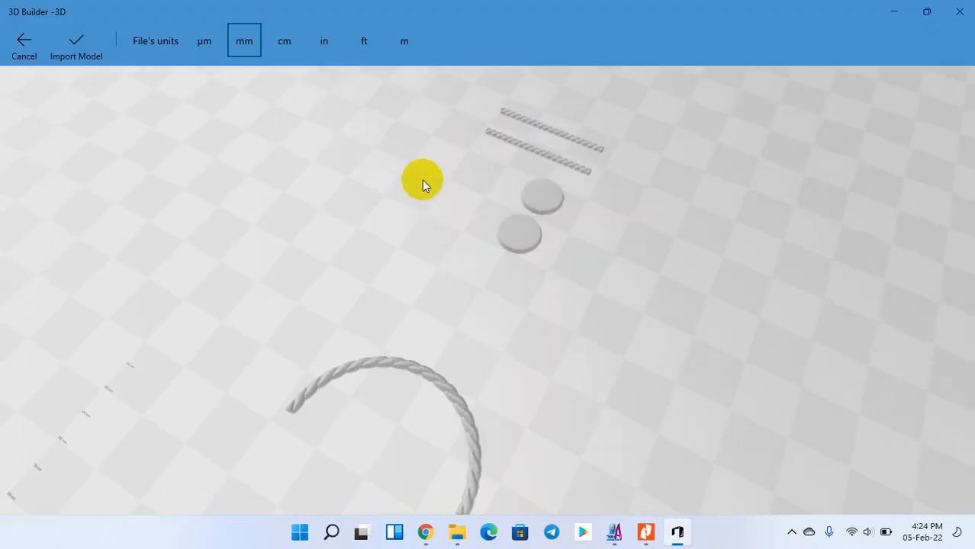
left_click(954, 8)
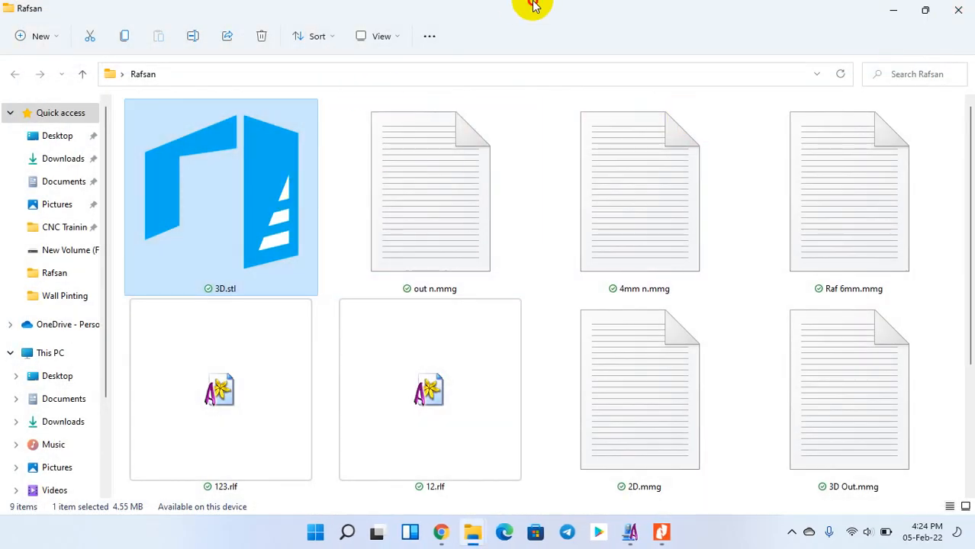
- Try to open 3D.stl directly through the ArtCAM 2008 desktop shortcut, and close the extra ArtCAM window
double_click(529, 5)
left_click_drag(487, 246, 352, 70)
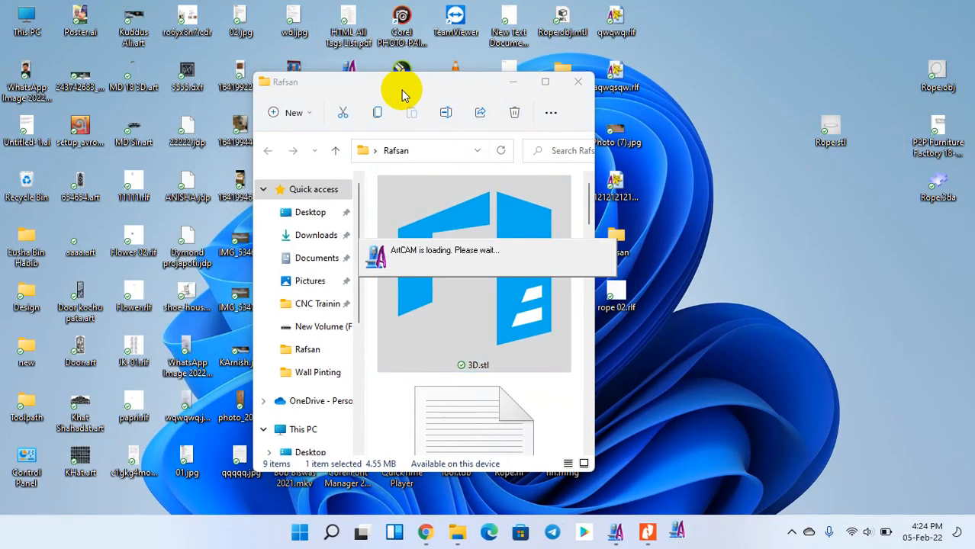
left_click(511, 83)
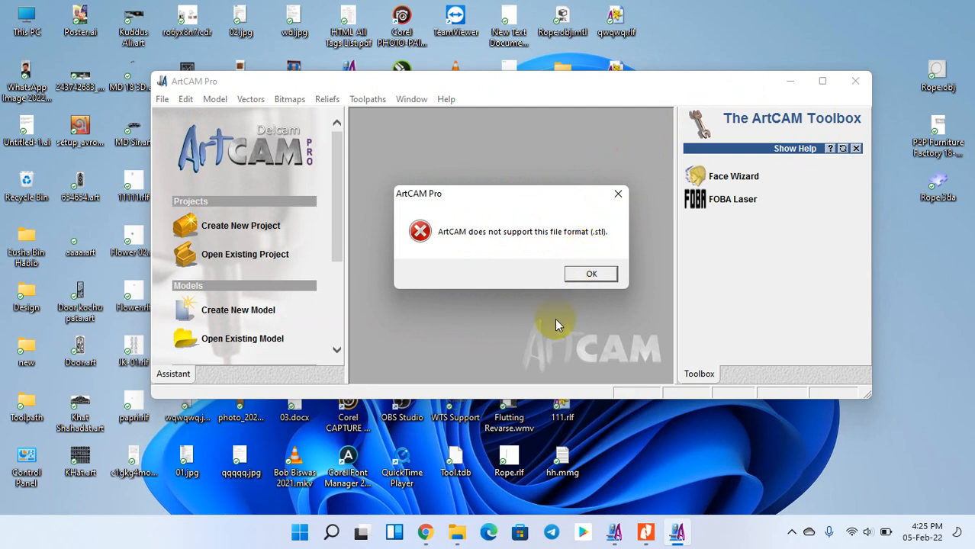
left_click(591, 275)
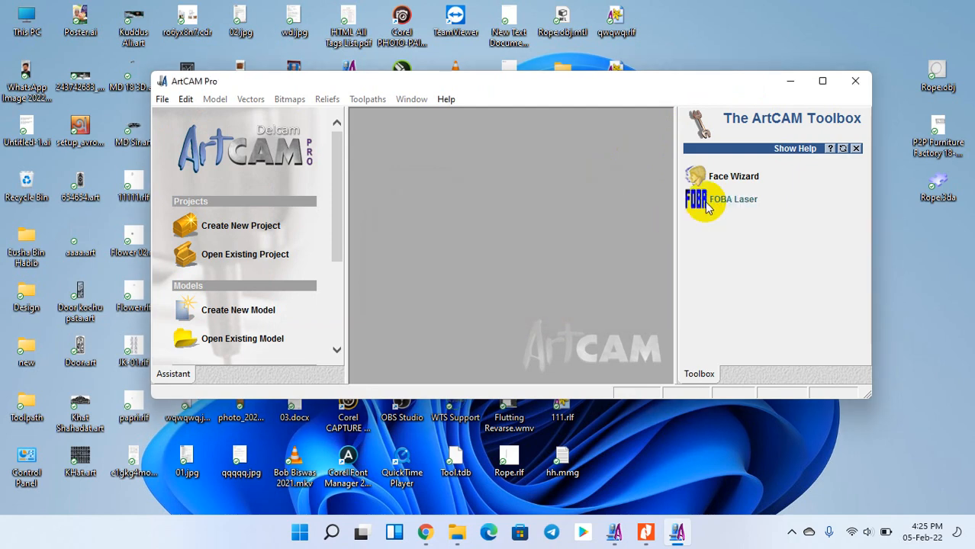
mouse_move(822, 85)
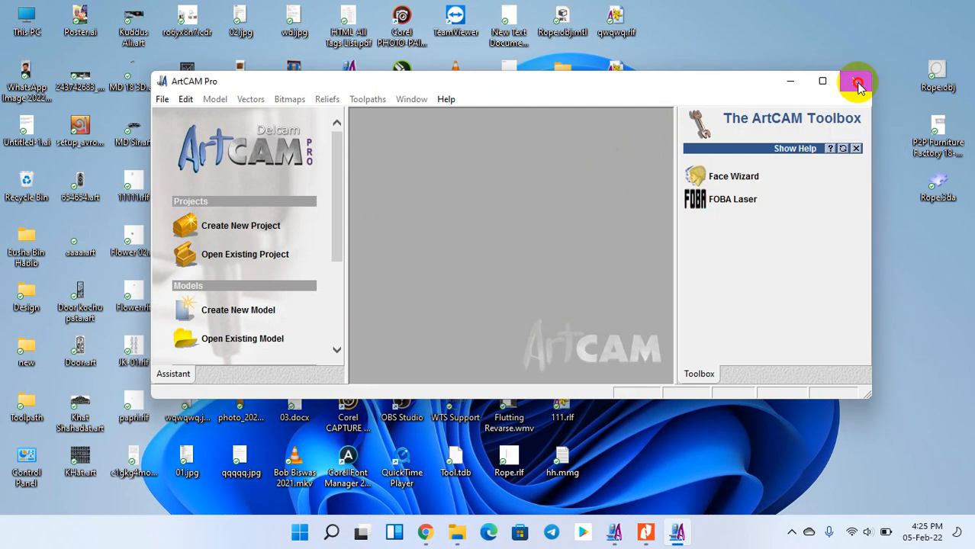
left_click(855, 81)
- Return to the original ArtCAM model, close the Mesh Creator, and delete all the boundary vectors in the 2D view
mouse_move(631, 531)
left_click(621, 482)
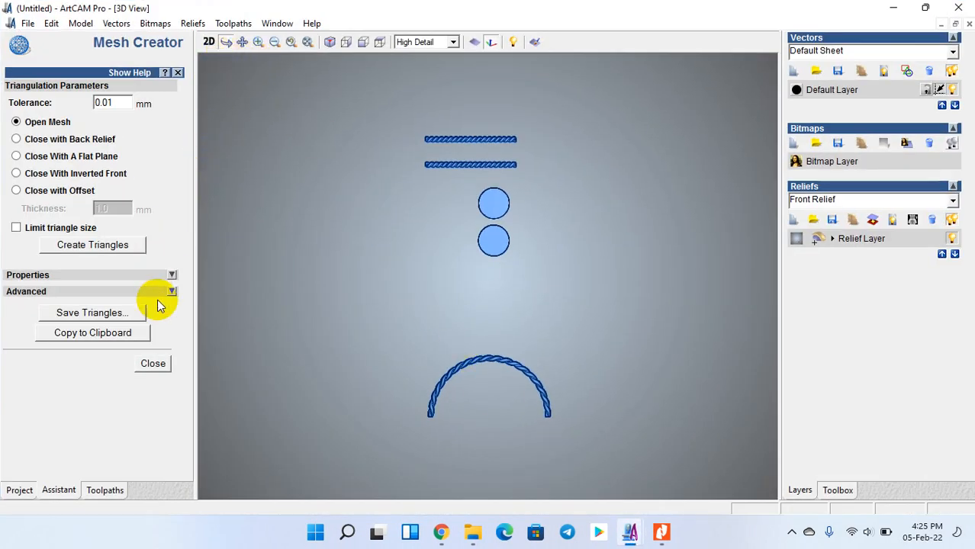
left_click(153, 363)
left_click(209, 44)
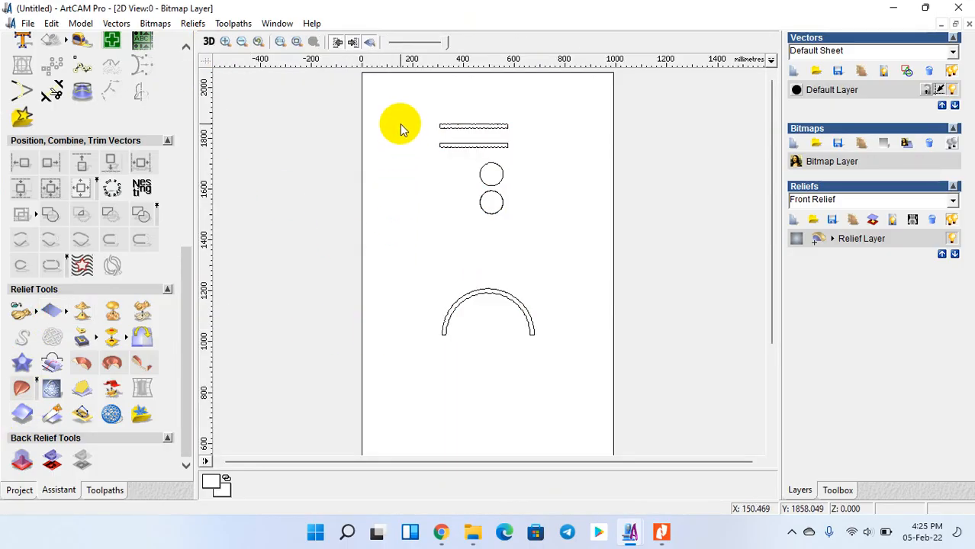
left_click_drag(398, 74, 643, 399)
key("Delete")
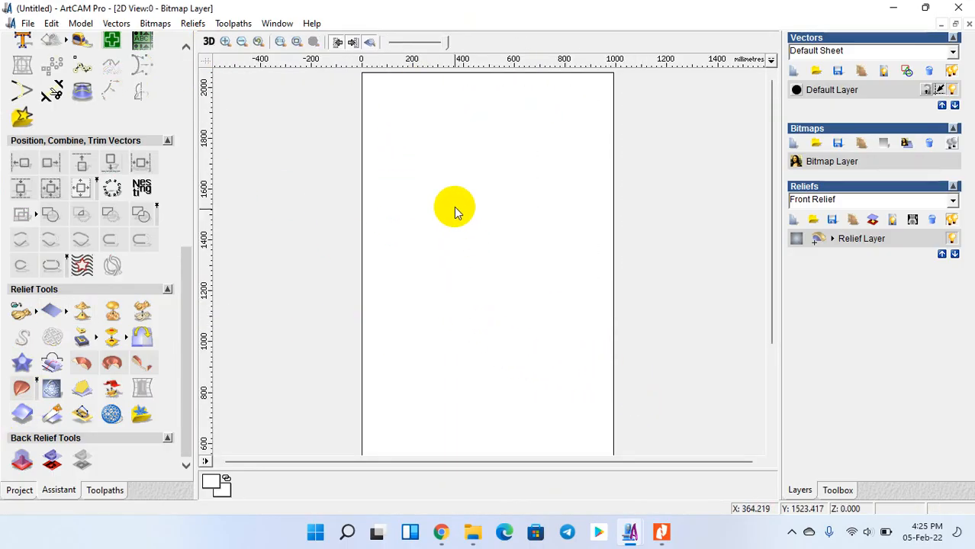
- Import 3D.stl from the person-named desktop folder as a 3D model into the relief
scroll(456, 207, "down", 1)
left_click(192, 23)
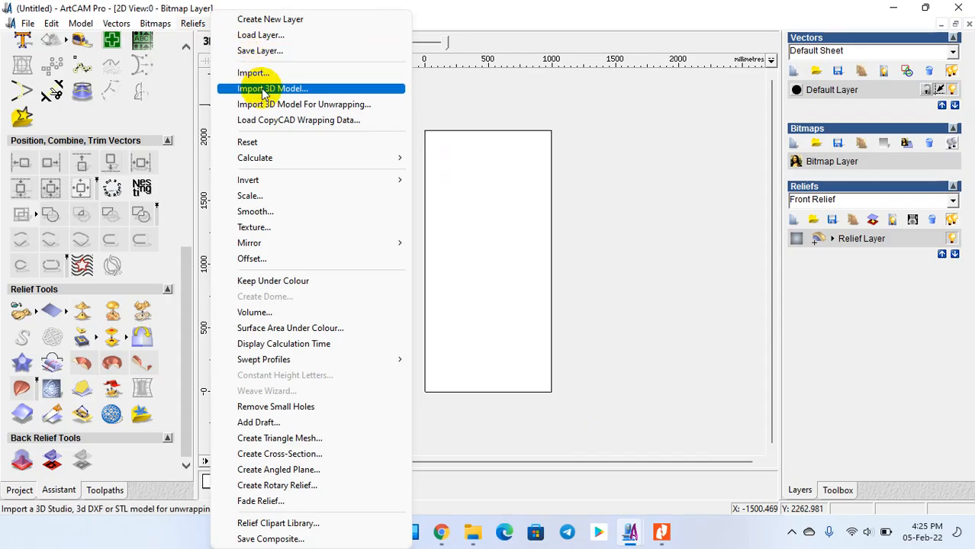
left_click(311, 89)
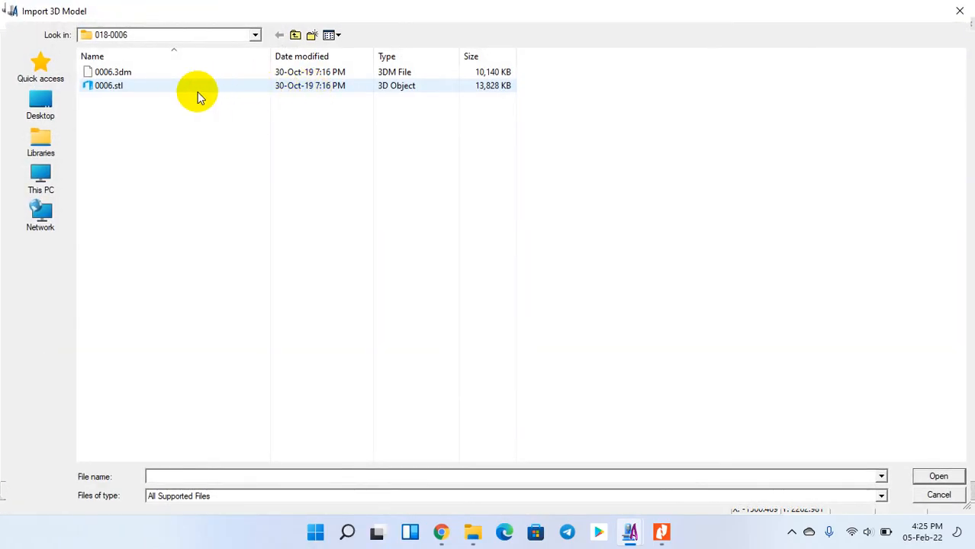
left_click(61, 108)
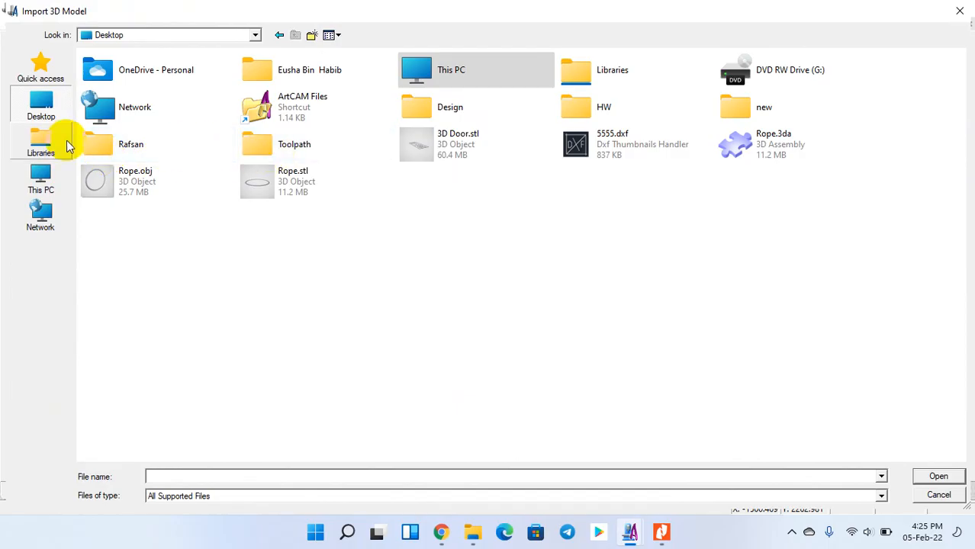
left_click(48, 143)
left_click(41, 106)
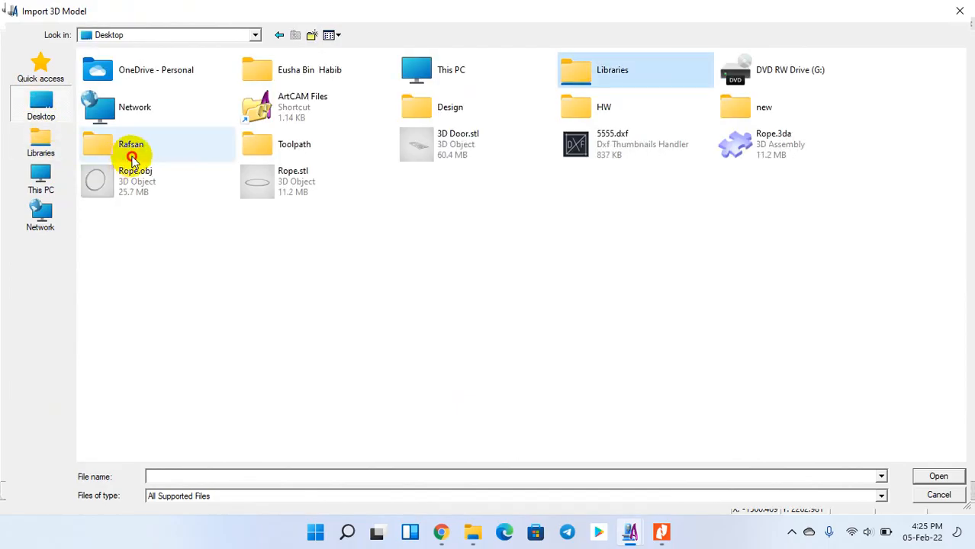
double_click(128, 149)
left_click(141, 76)
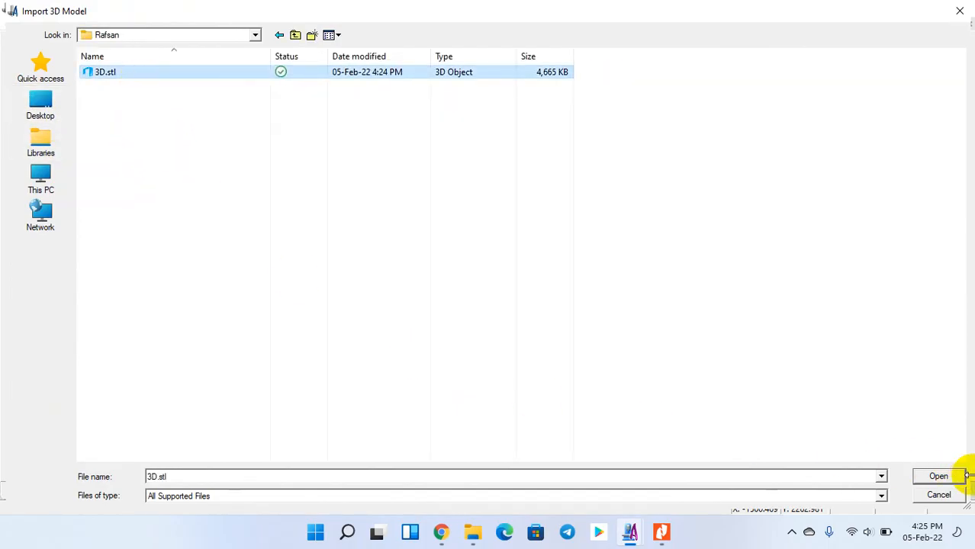
left_click(938, 477)
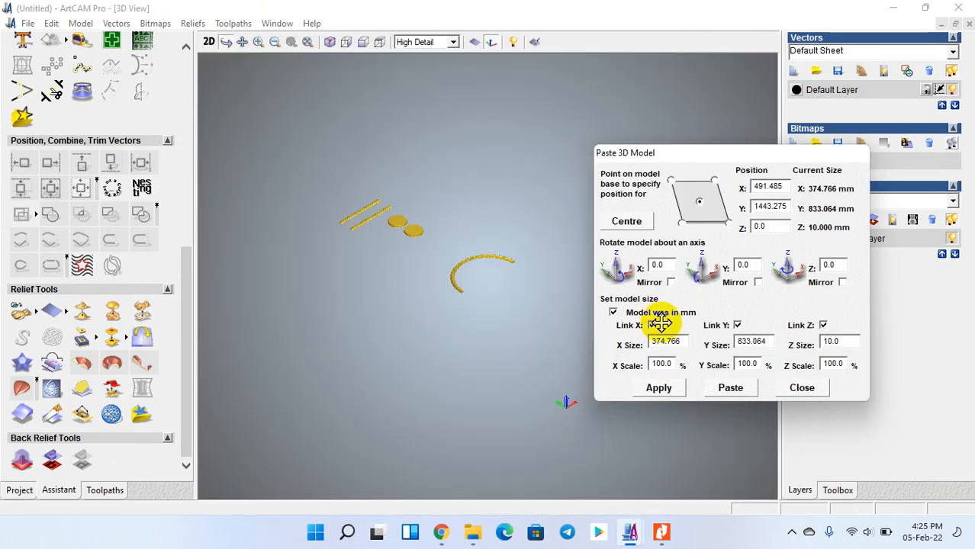
- Show the zero plane and examine how the imported model sits on it, from above and at an angle
left_click_drag(470, 326, 450, 359)
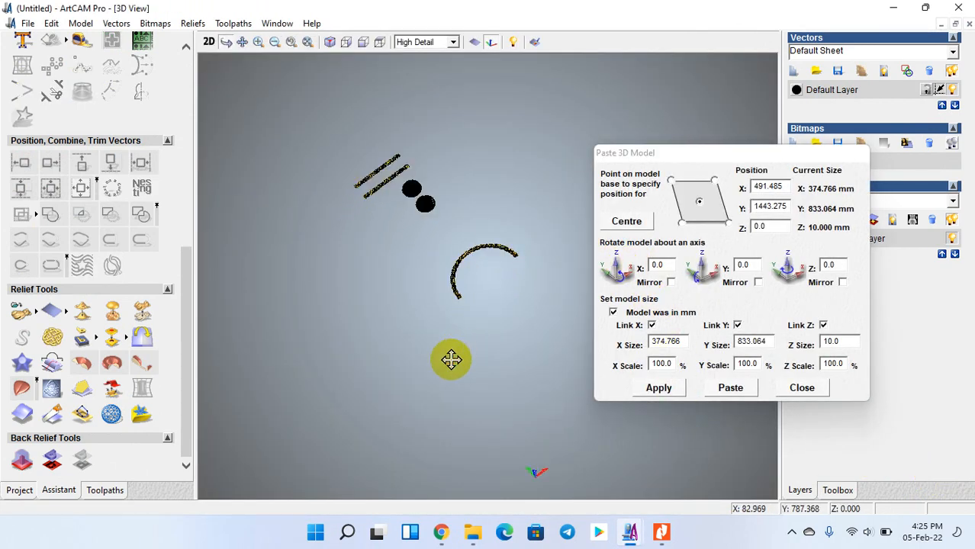
left_click(477, 44)
left_click_drag(487, 170, 589, 313)
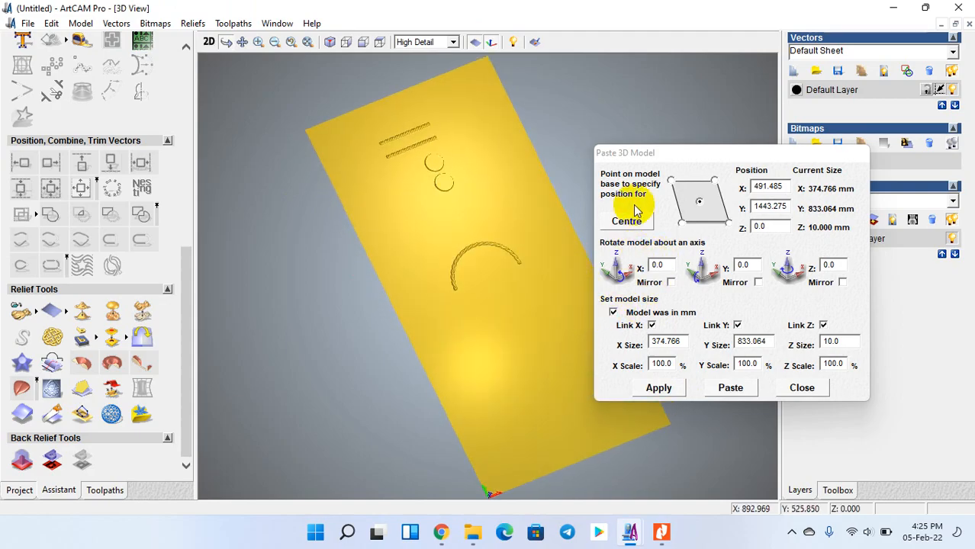
left_click_drag(672, 152, 634, 54)
left_click_drag(734, 28, 660, 53)
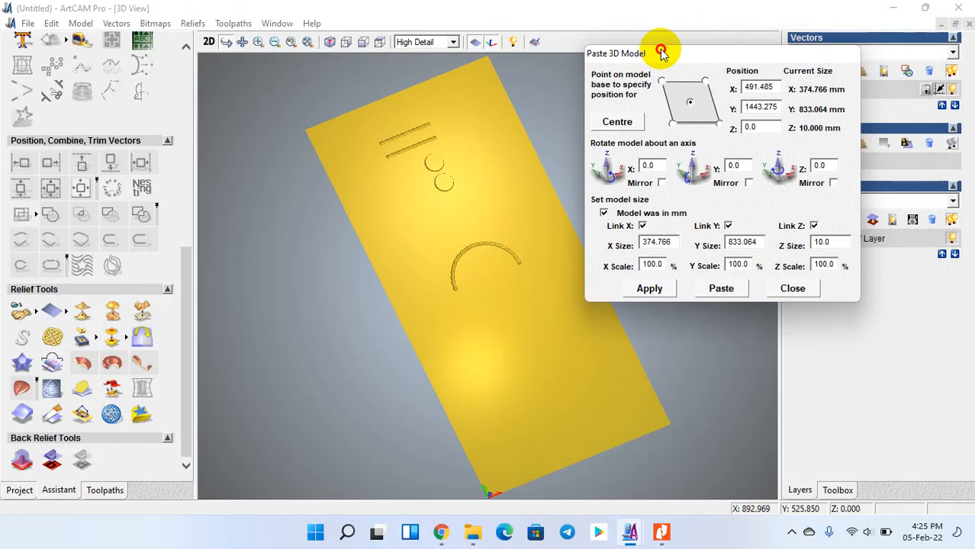
left_click(379, 42)
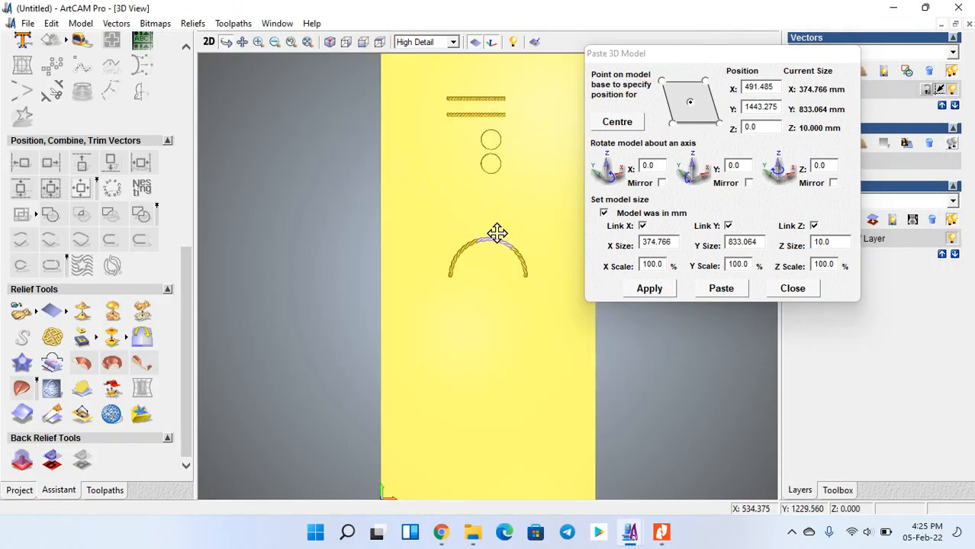
left_click_drag(470, 273, 381, 219)
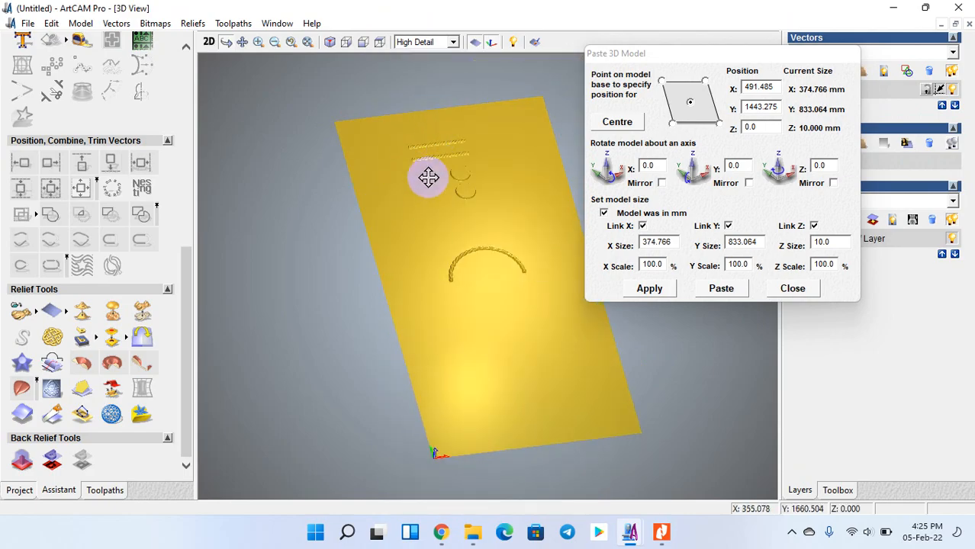
left_click_drag(458, 261, 429, 221)
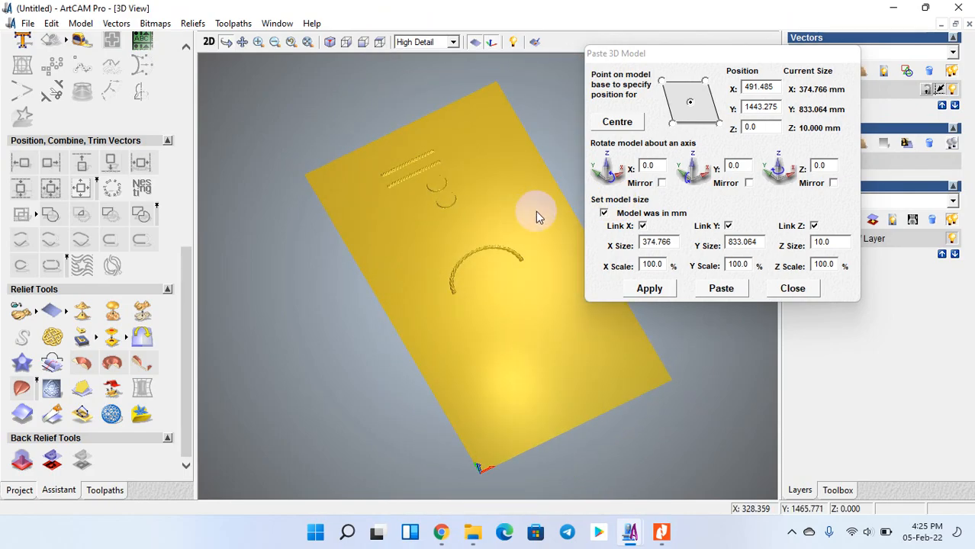
- Rotate the imported model 90 degrees about the X axis and check its orientation against the zero plane
left_click(656, 165)
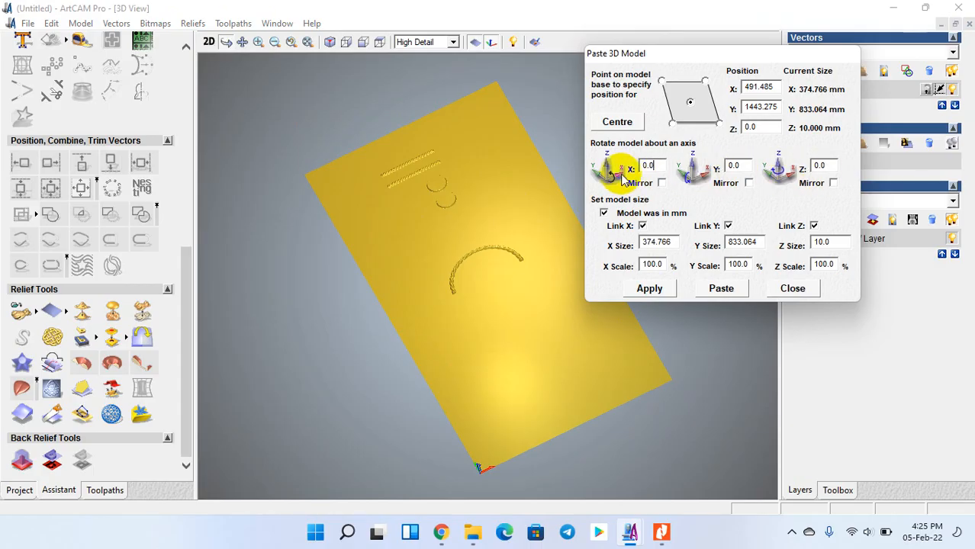
double_click(648, 165)
type("90")
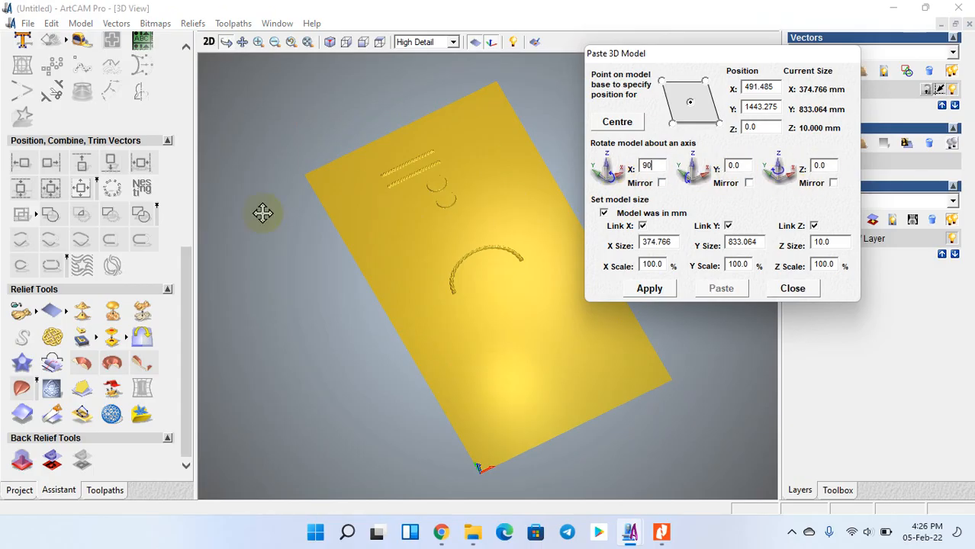
left_click(647, 290)
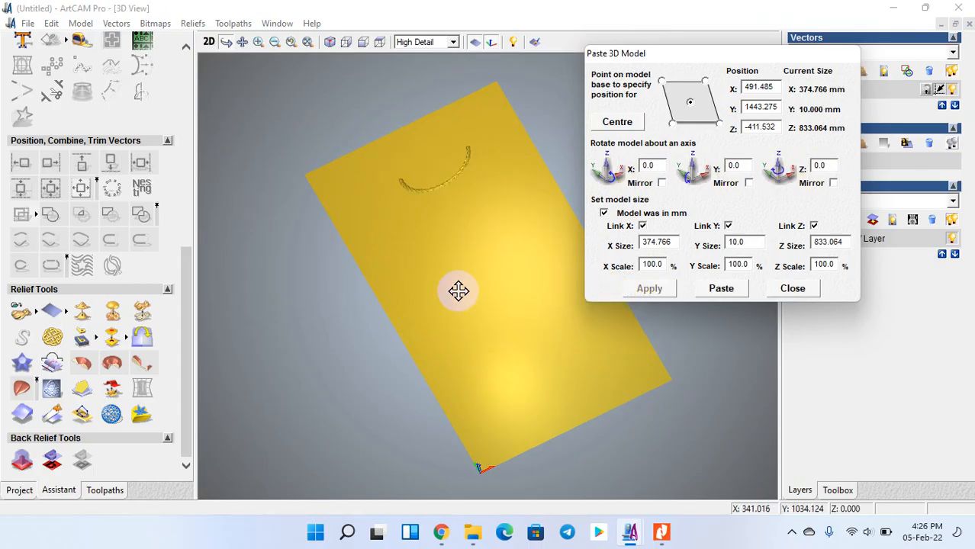
left_click_drag(457, 289, 587, 173)
left_click_drag(498, 268, 516, 288)
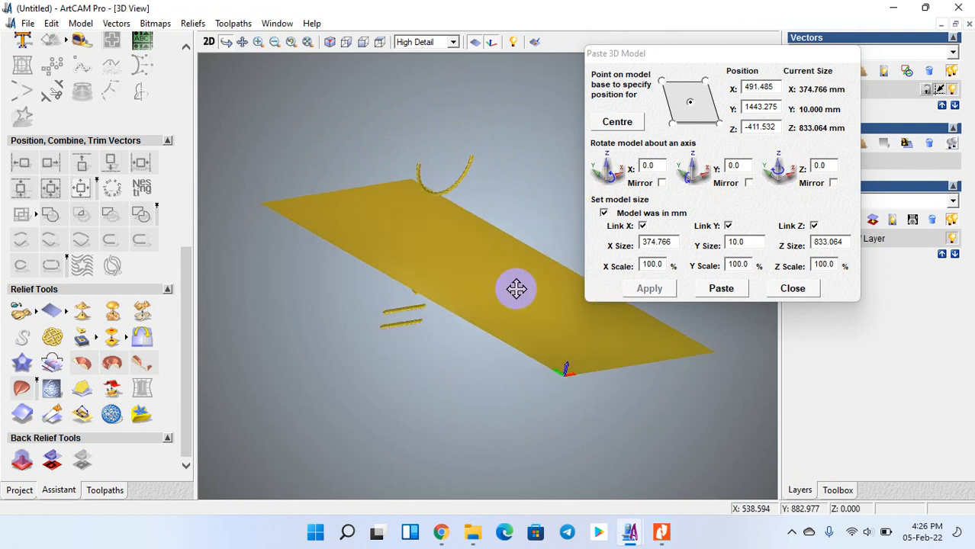
- Rotate the imported model -90 degrees about the X axis to lay it flat again
double_click(648, 166)
type("9")
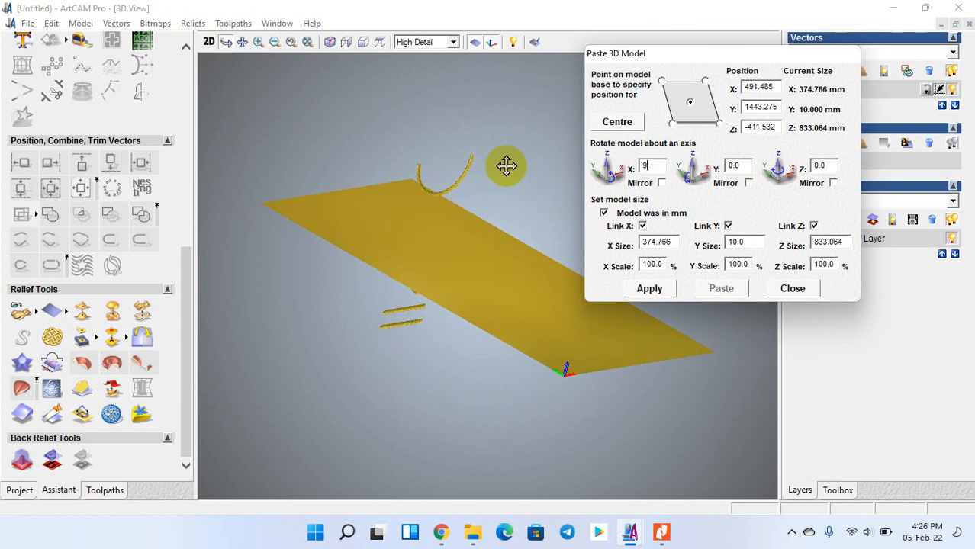
type("-90")
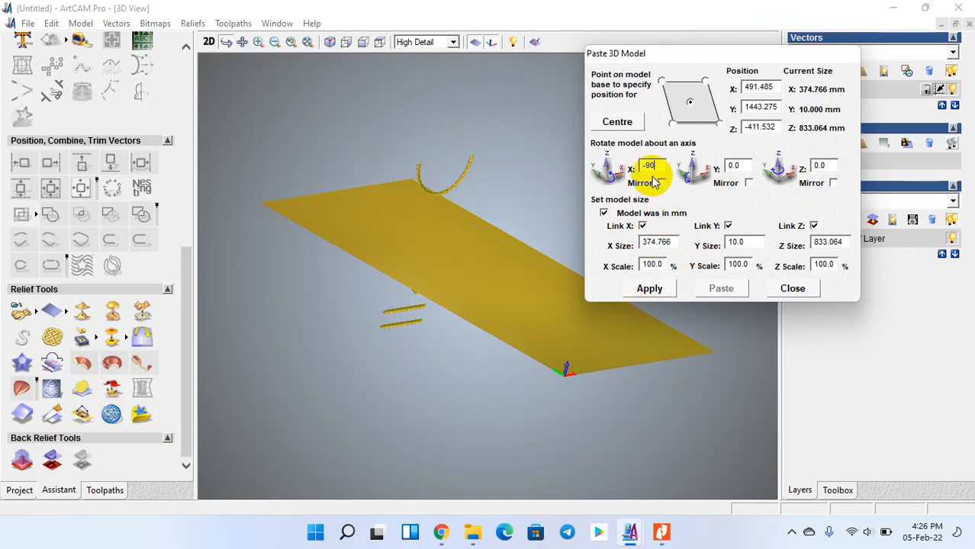
left_click(649, 289)
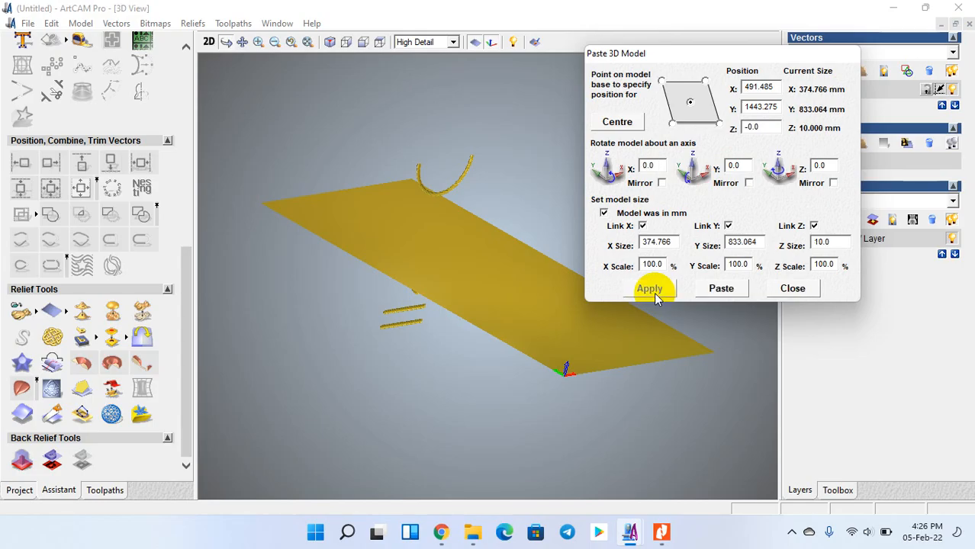
- Rotate the imported model 90 degrees about the Y axis
left_click_drag(746, 165, 621, 166)
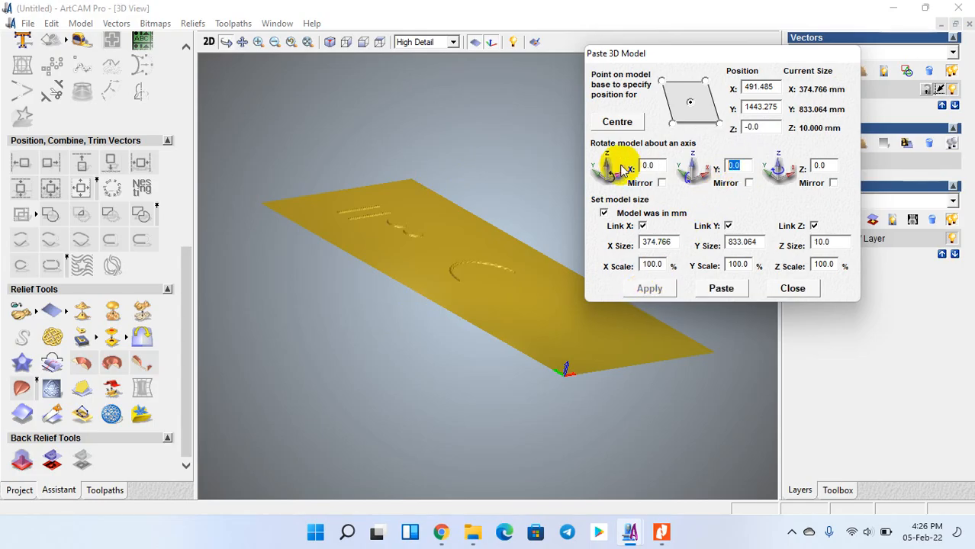
type("90")
left_click(650, 288)
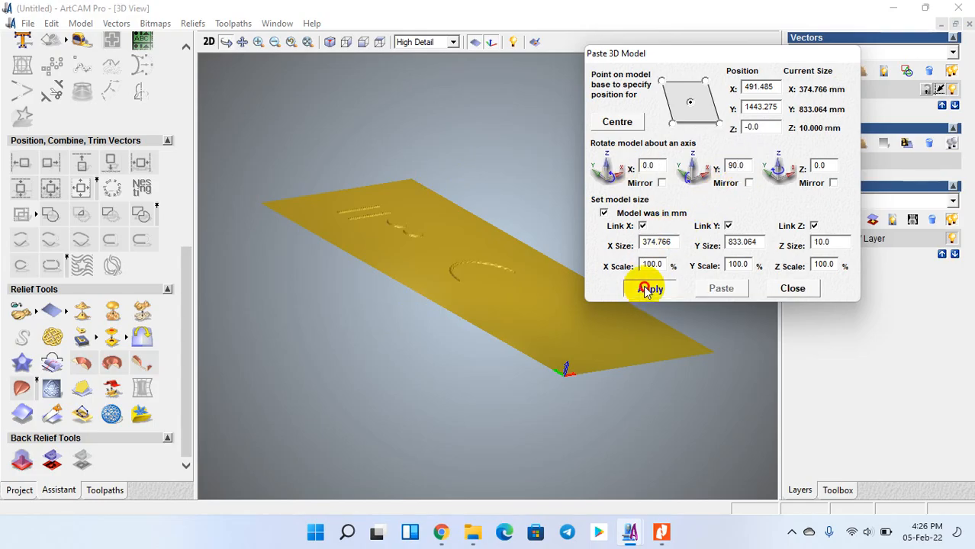
- Rotate the imported model -90 degrees about the Y axis to lay it flat, checking its orientation at an angle
left_click_drag(483, 303, 475, 268)
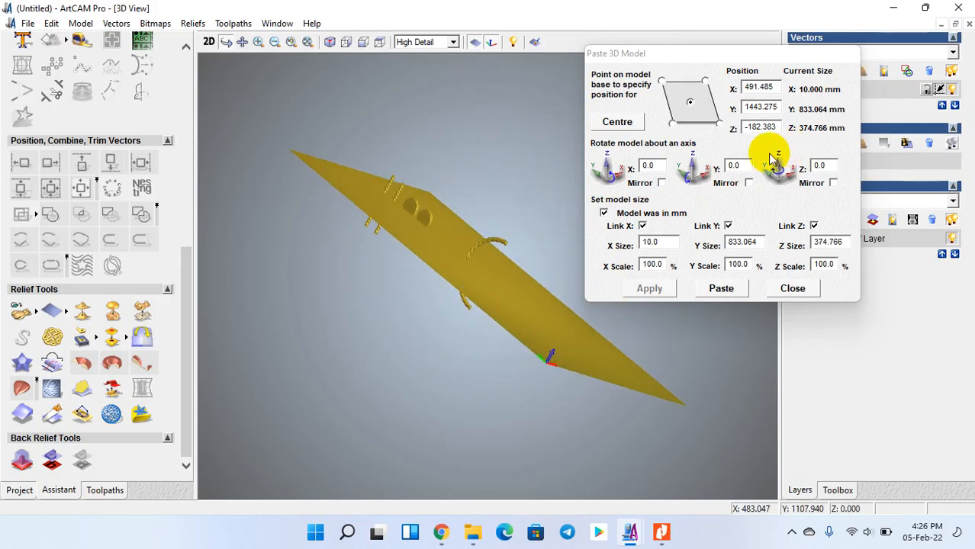
double_click(743, 166)
type("-90")
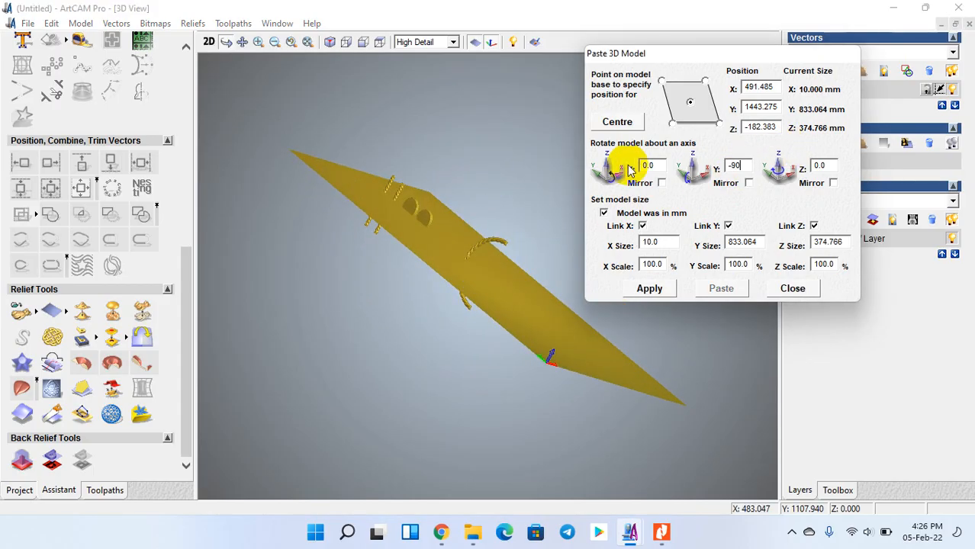
left_click(652, 288)
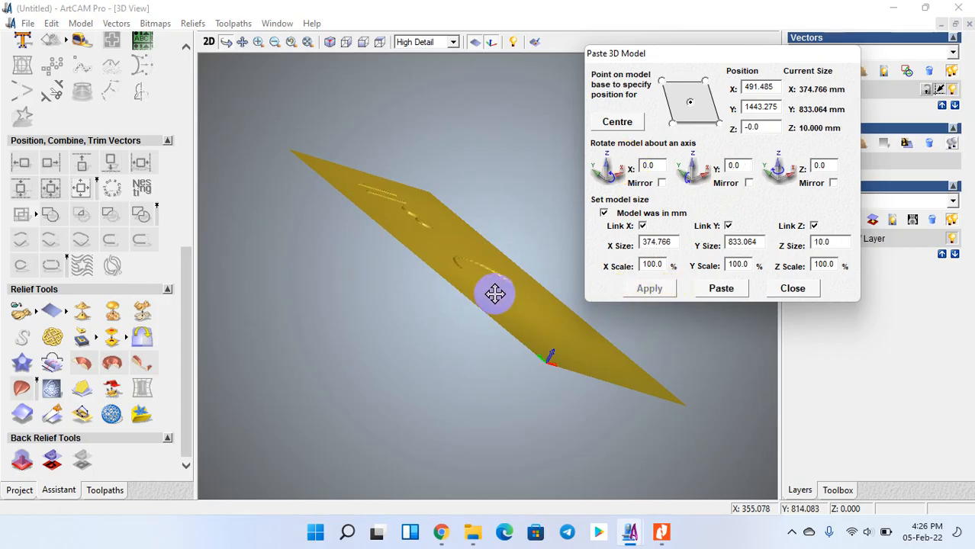
left_click_drag(496, 291, 480, 364)
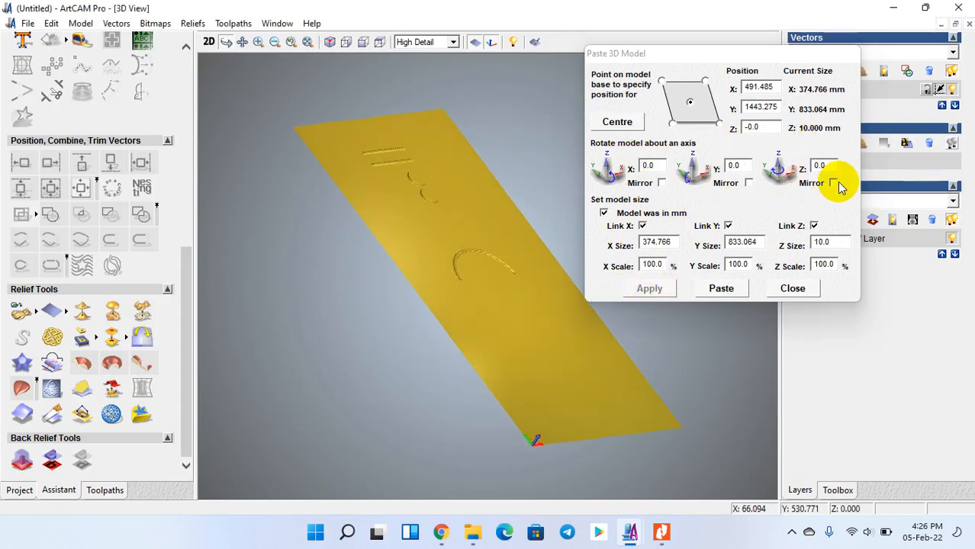
- Rotate the imported model 90 degrees about the Z axis and centre it on the sheet
double_click(821, 166)
type("90")
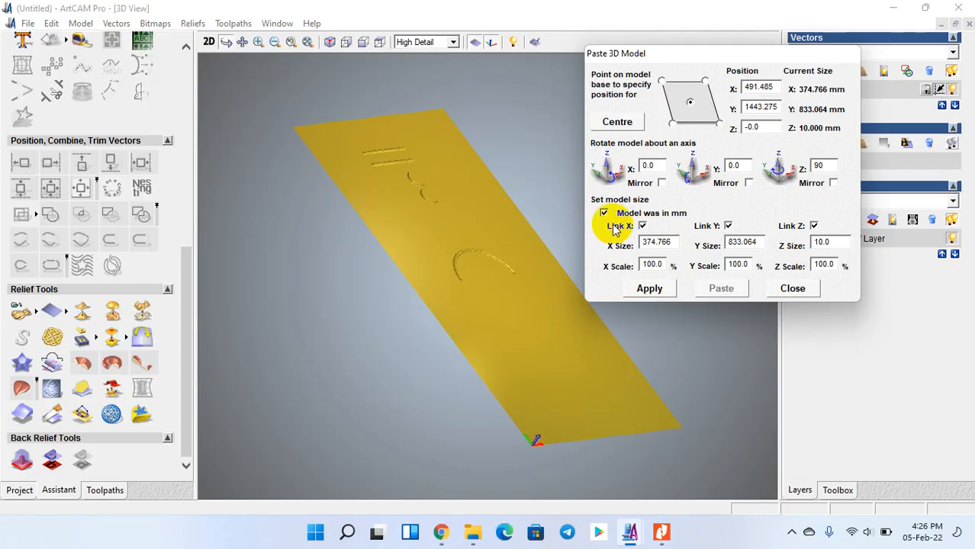
left_click(638, 282)
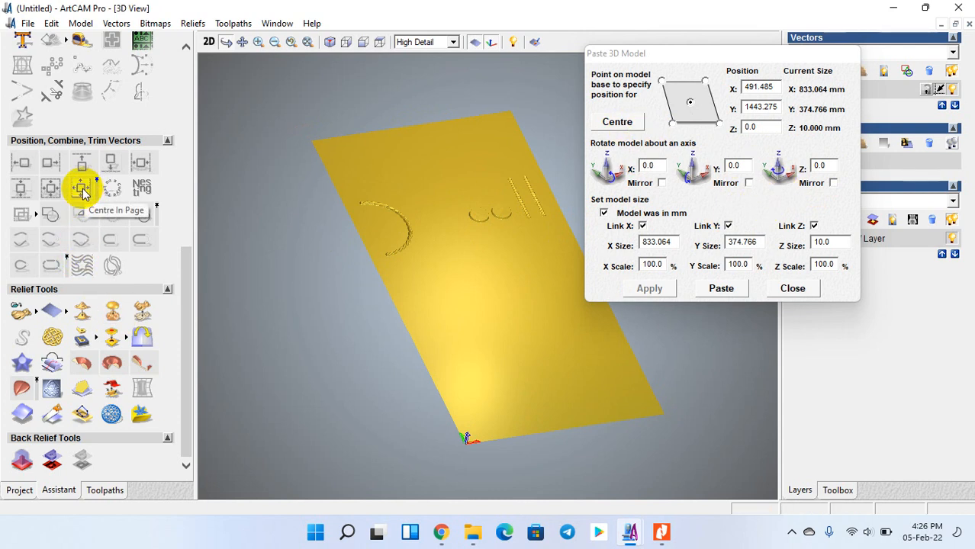
left_click(620, 123)
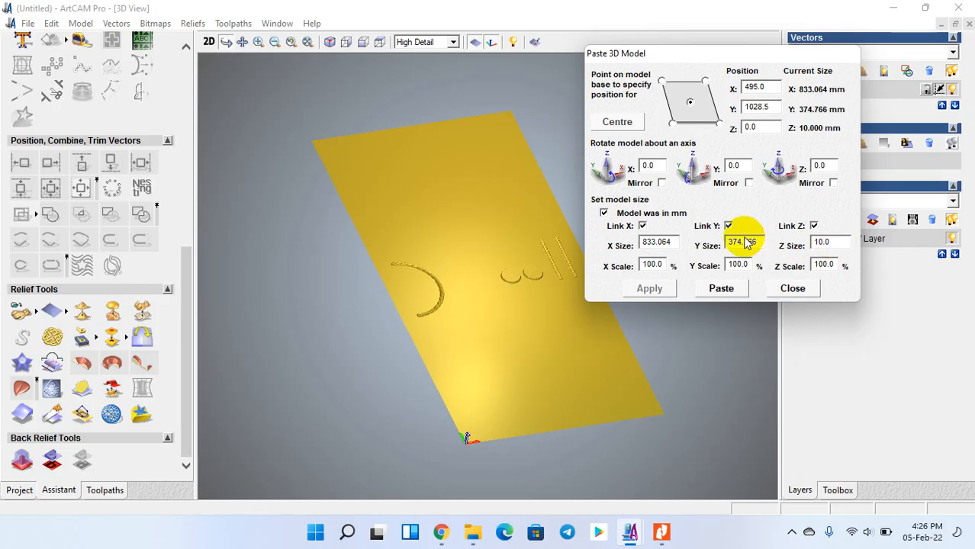
- Unlink the imported model's X and Y sizes while leaving the Z size linked
left_click(814, 226)
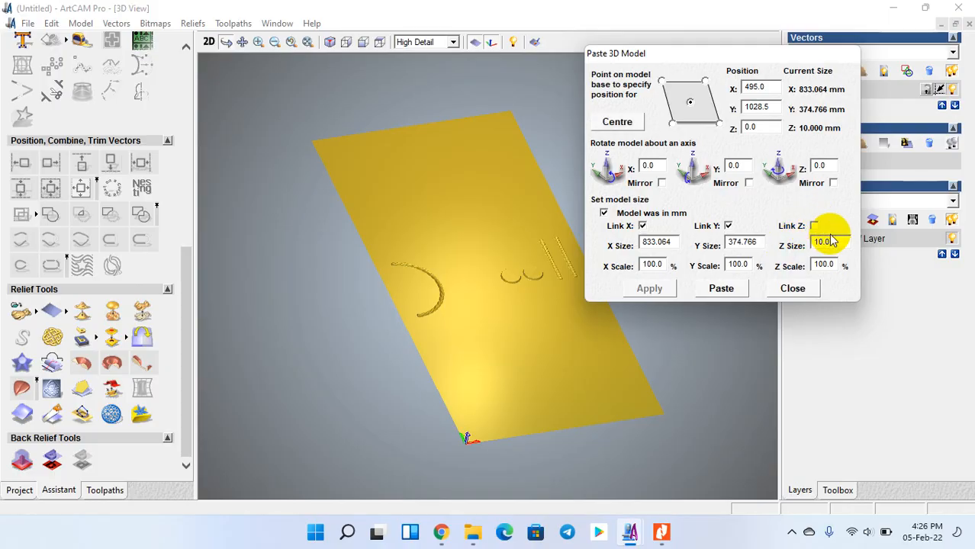
double_click(827, 242)
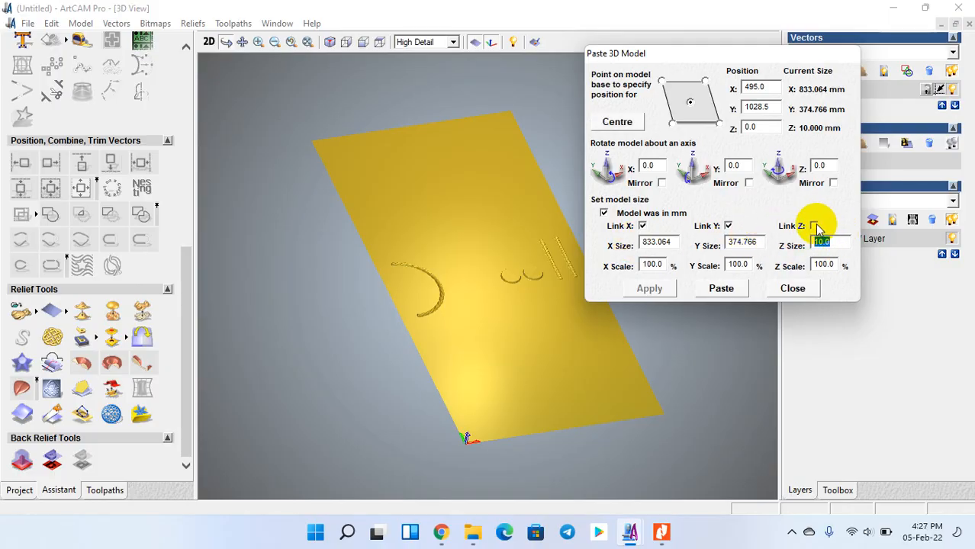
left_click(814, 225)
left_click(643, 226)
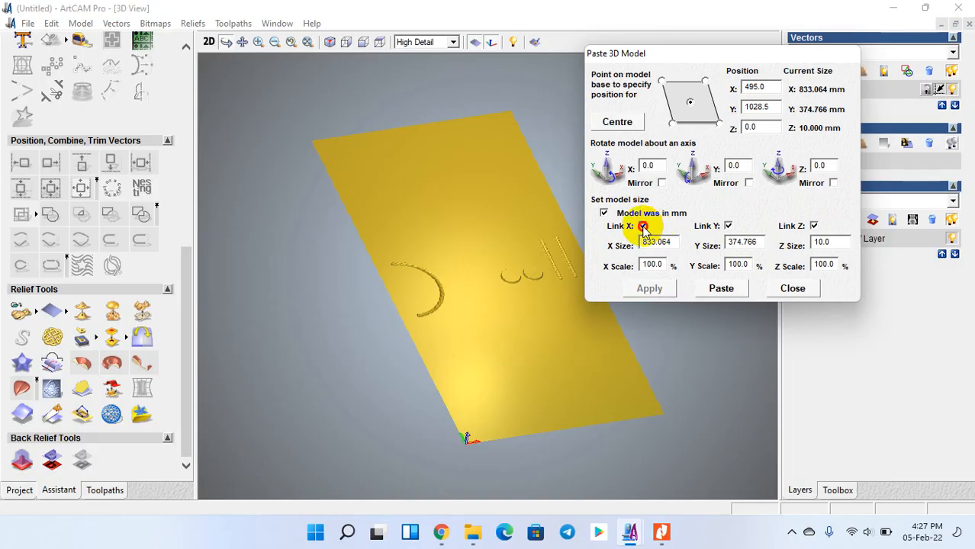
left_click(728, 225)
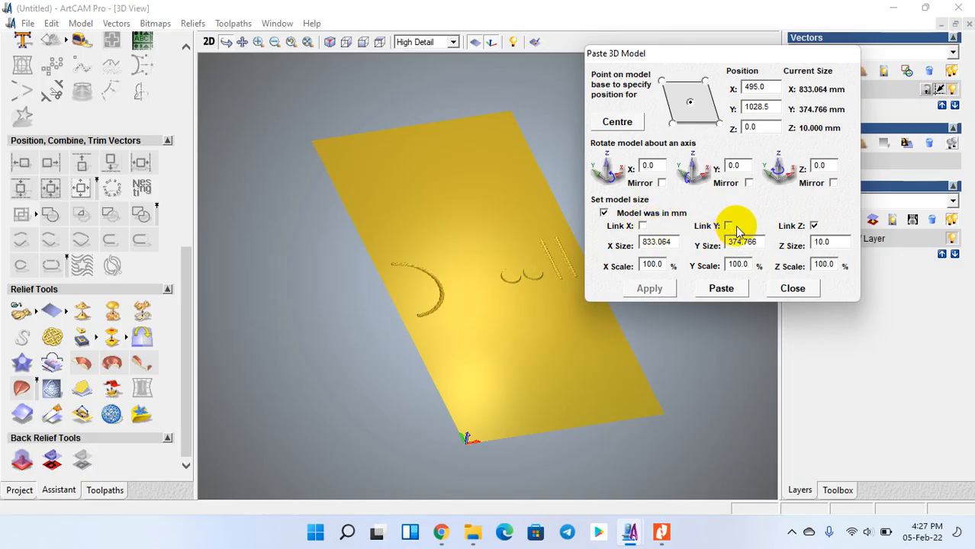
- Set the imported model's Z size to 15 mm, recentre it and check the height at an angle
double_click(838, 242)
type("15")
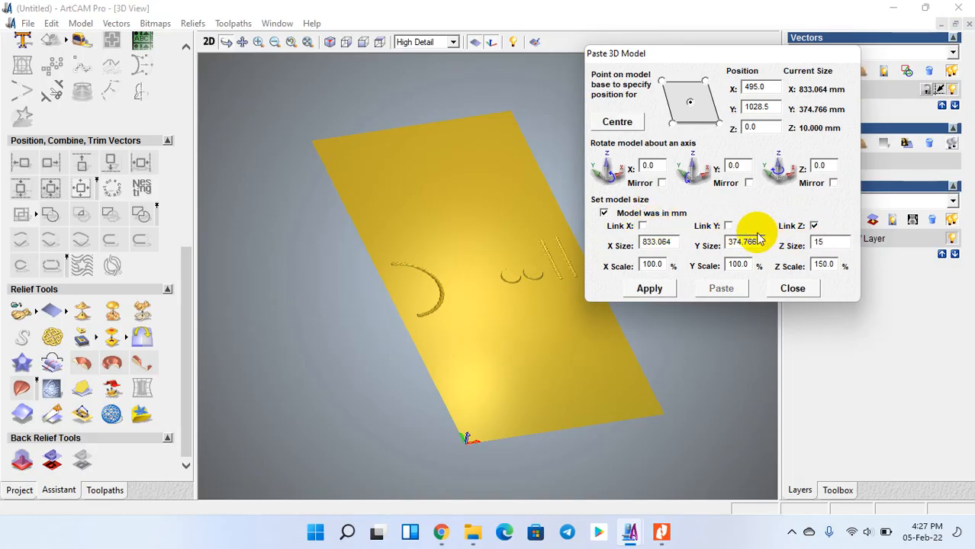
left_click(649, 289)
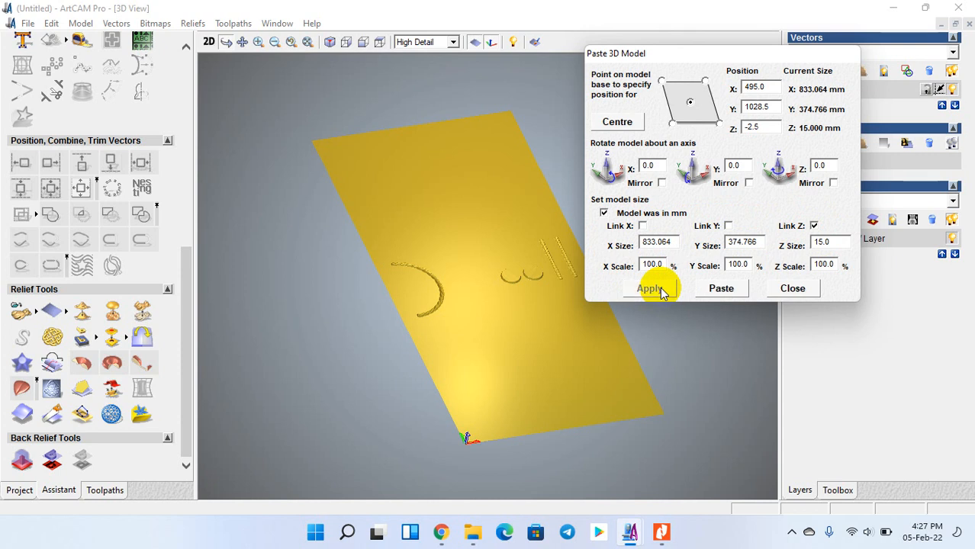
left_click(616, 124)
left_click_drag(488, 300, 516, 312)
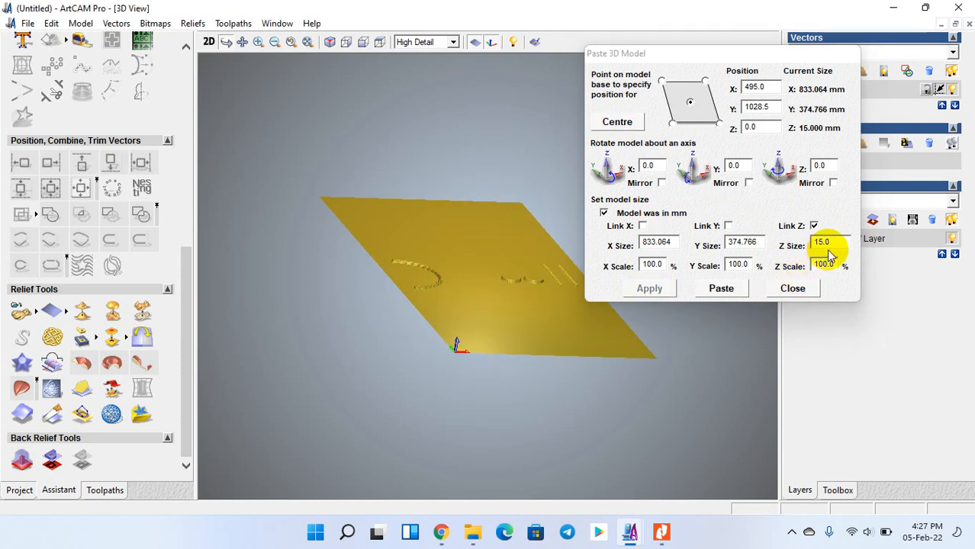
- Set the imported model's Z size to 5 mm, apply it and examine the thinner rope details up close
left_click(826, 245)
scroll(492, 305, "up", 5)
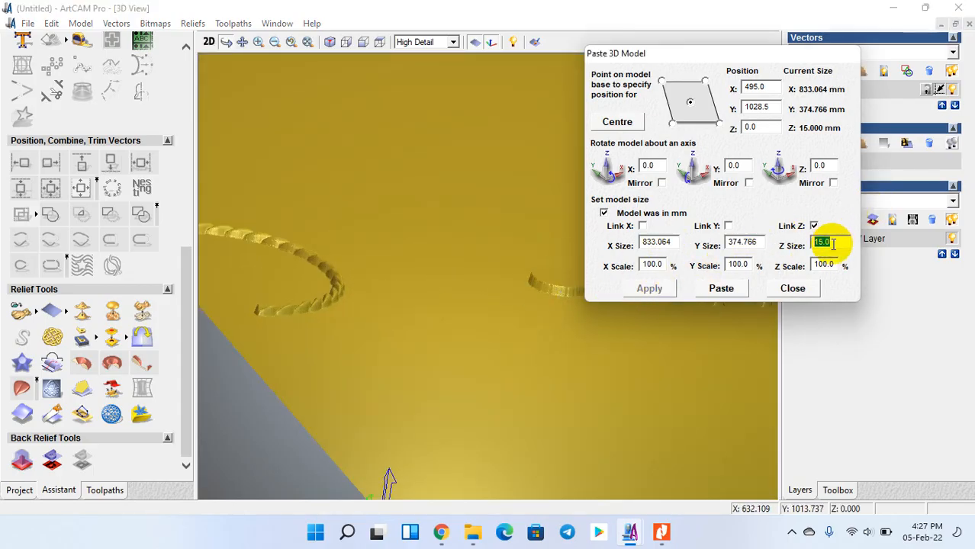
type("5")
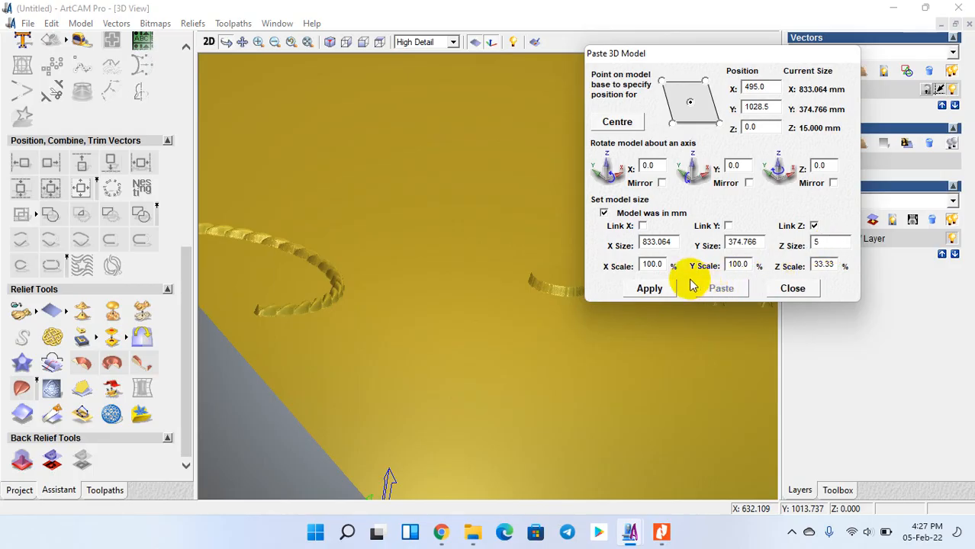
left_click(658, 289)
left_click_drag(464, 317, 355, 360)
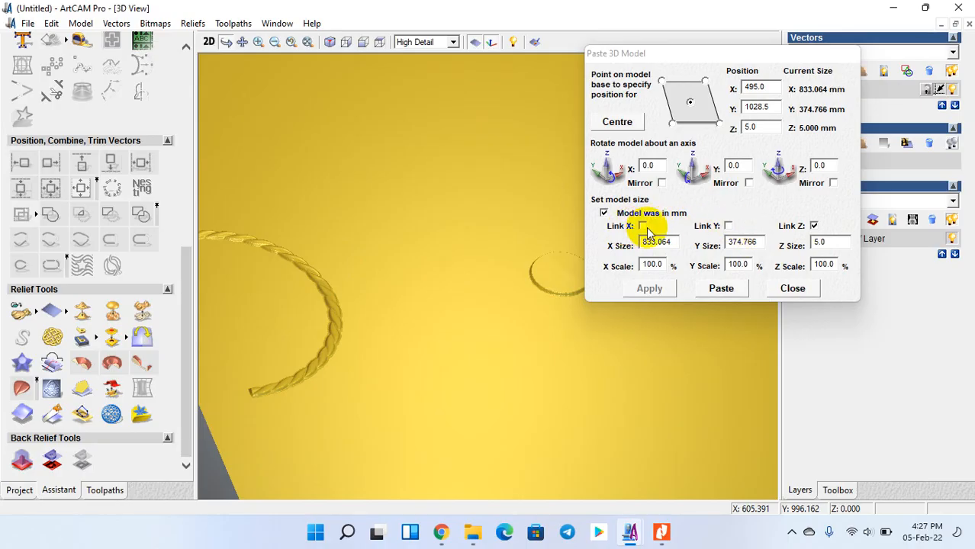
- Paste the imported 3D model into the relief and close the Paste 3D Model dialog
left_click(723, 289)
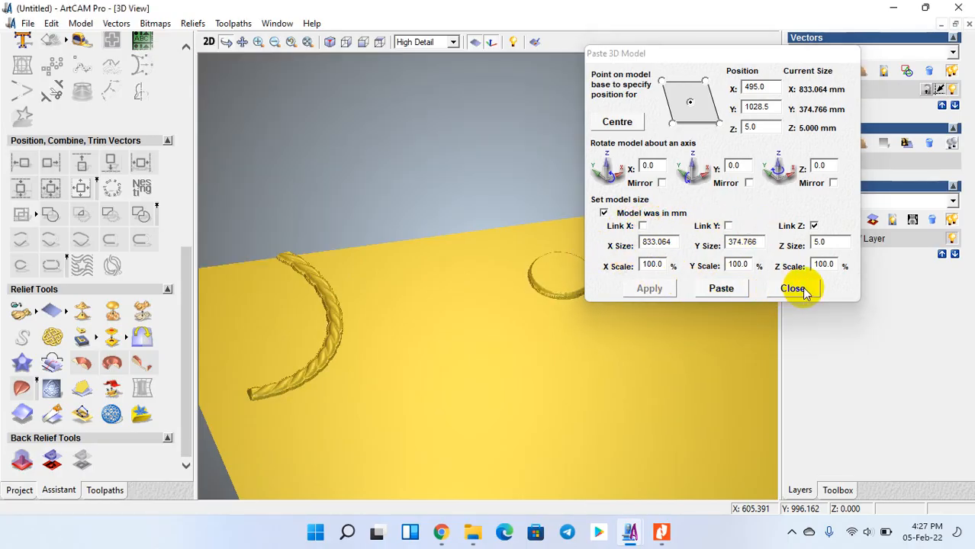
left_click(792, 288)
left_click_drag(554, 220, 570, 307)
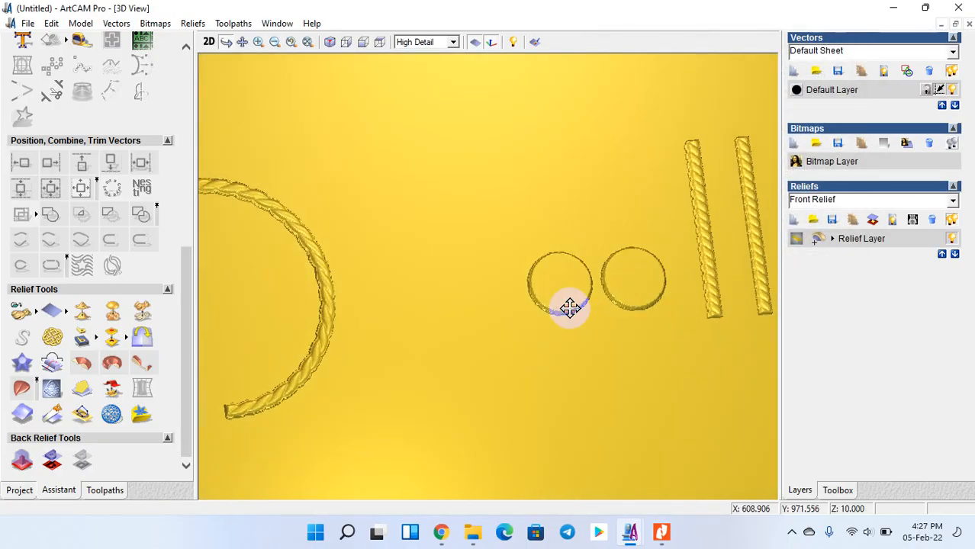
- Examine the pasted relief in the 2D view and from an angle in the 3D view
left_click(209, 41)
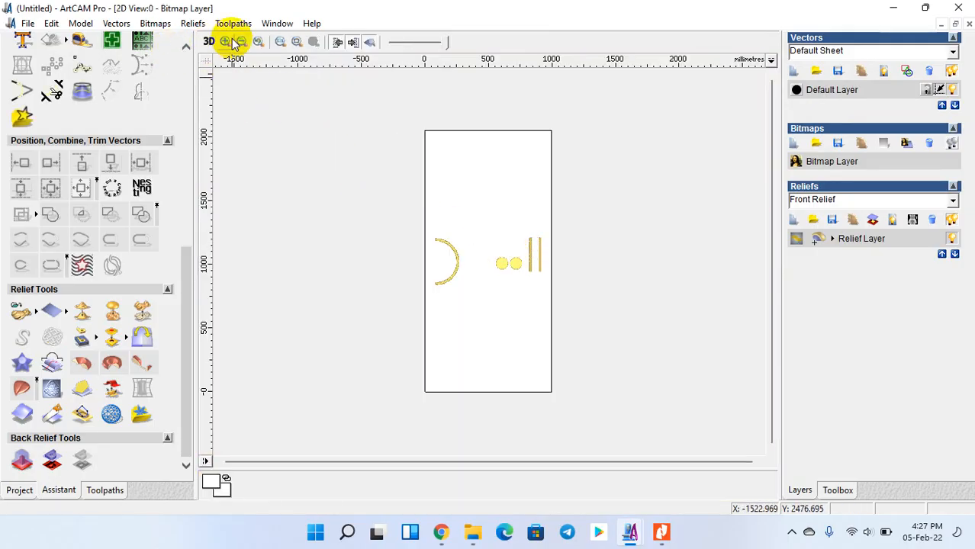
left_click(208, 41)
left_click_drag(507, 279, 549, 157)
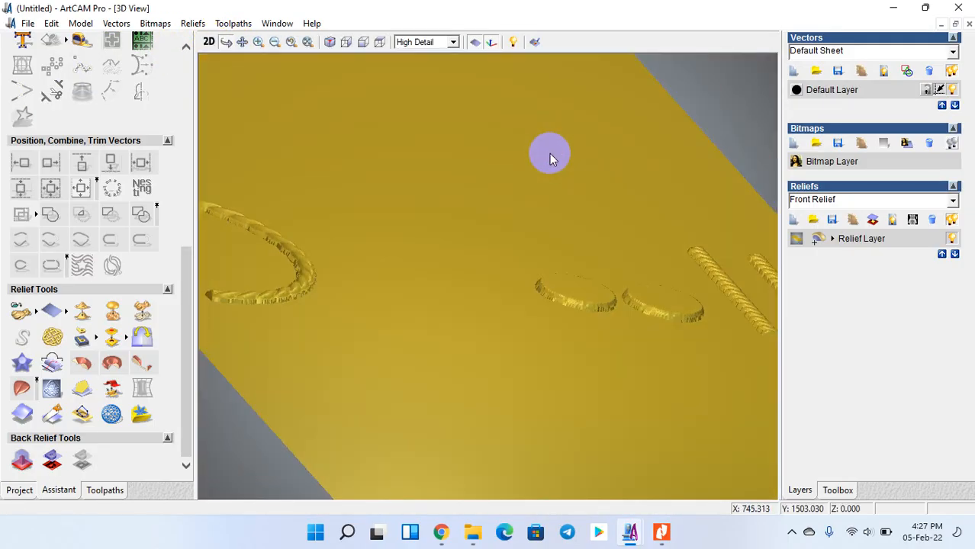
left_click(209, 42)
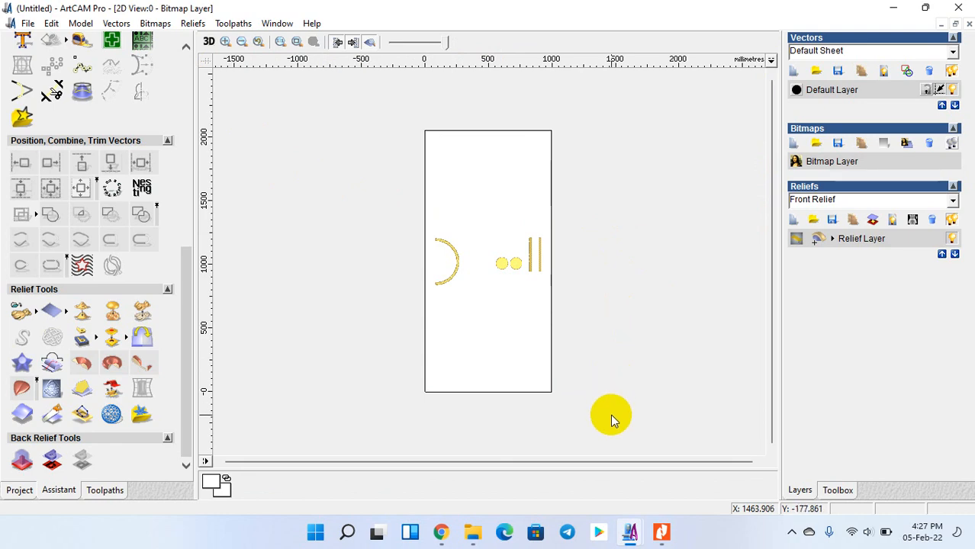
- Switch to the course syllabus in Nitro Pro, read the upcoming Export, Import topic and return to ArtCAM
left_click(677, 535)
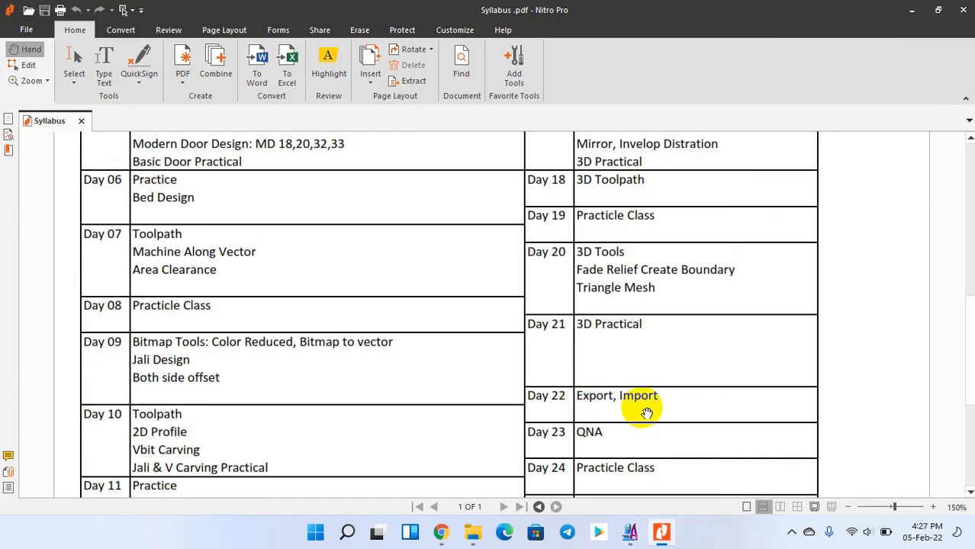
left_click(908, 15)
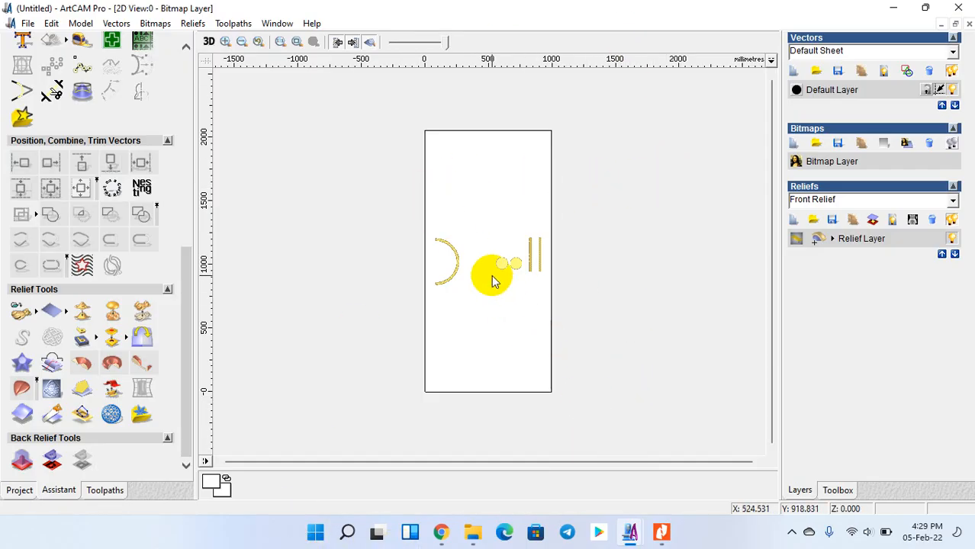
left_click_drag(405, 202, 588, 328)
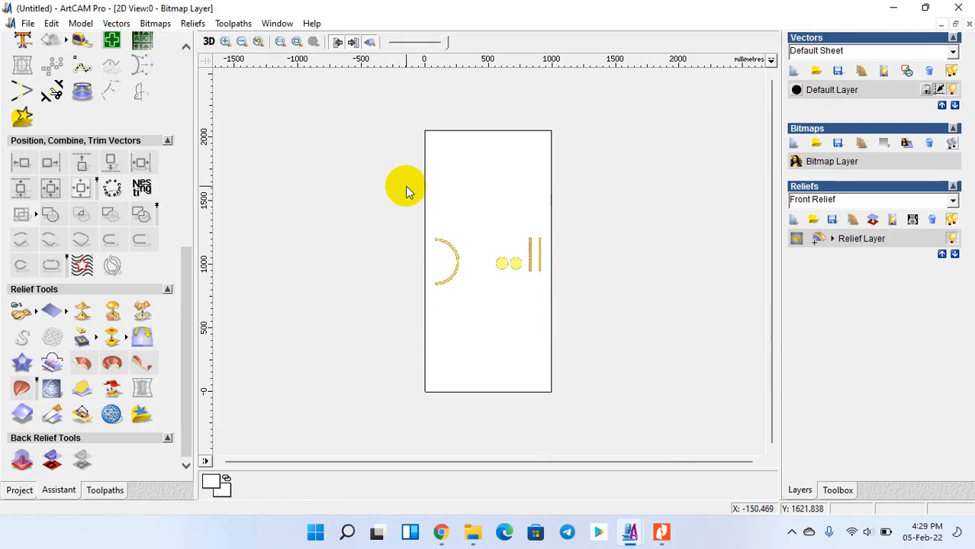
left_click_drag(405, 188, 589, 340)
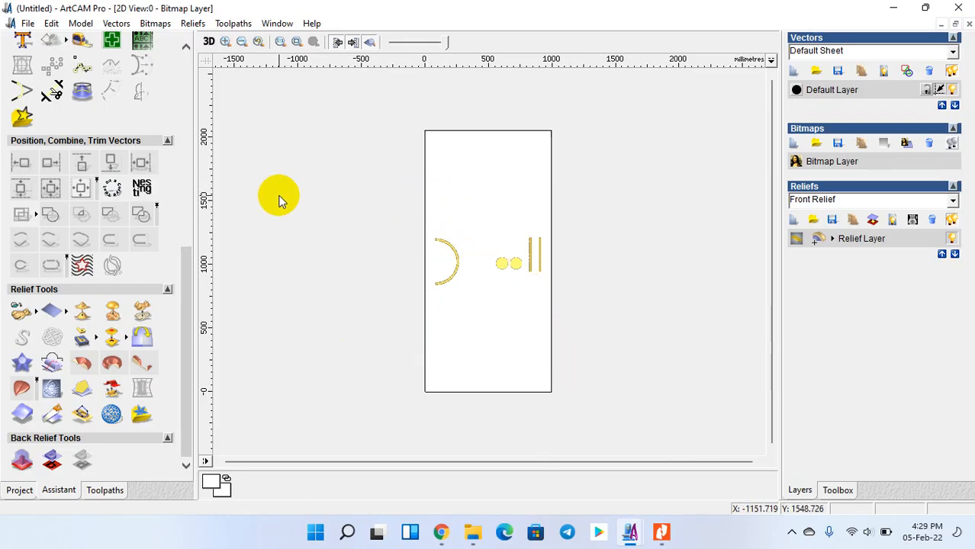
- Try to import the vector file Untitled-1.eps from the Shoe Rack folder
left_click(122, 24)
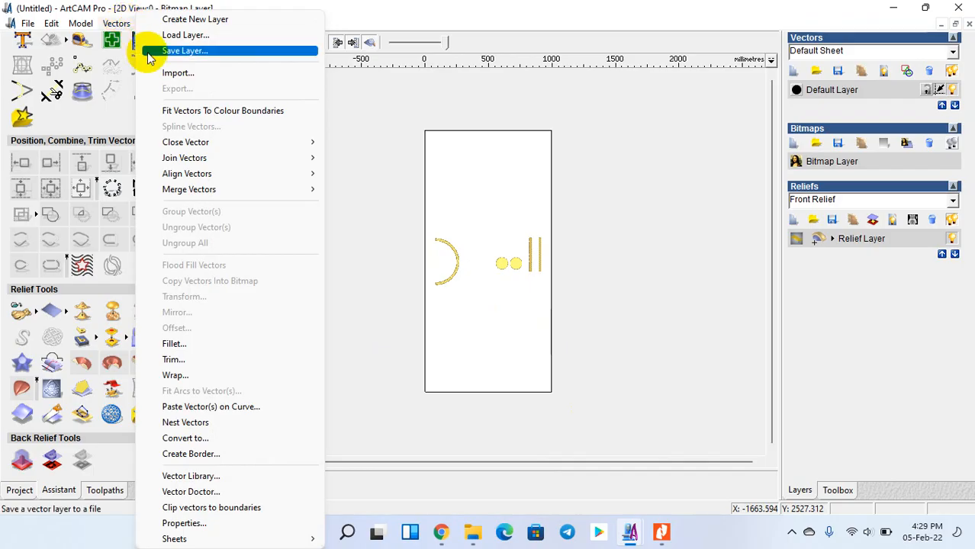
left_click(162, 70)
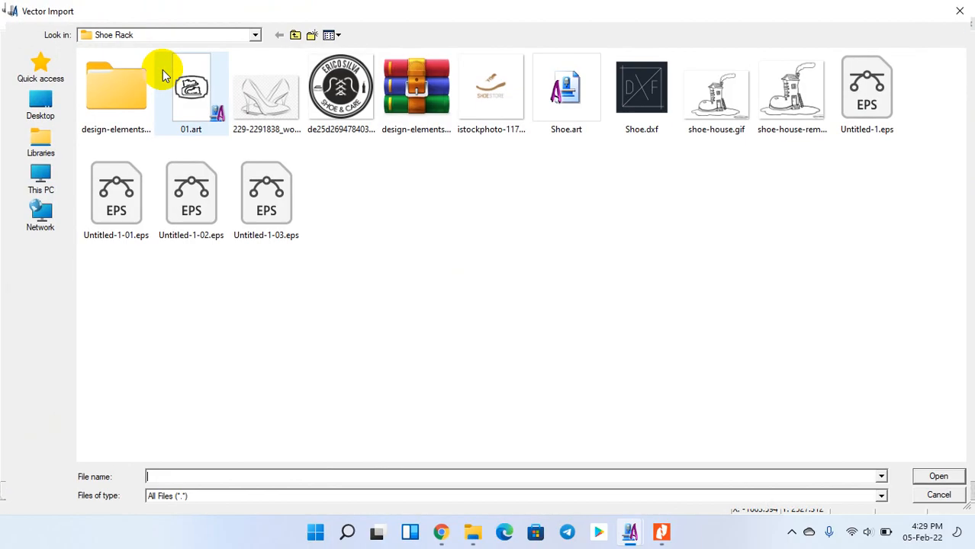
left_click(120, 200)
left_click(182, 202)
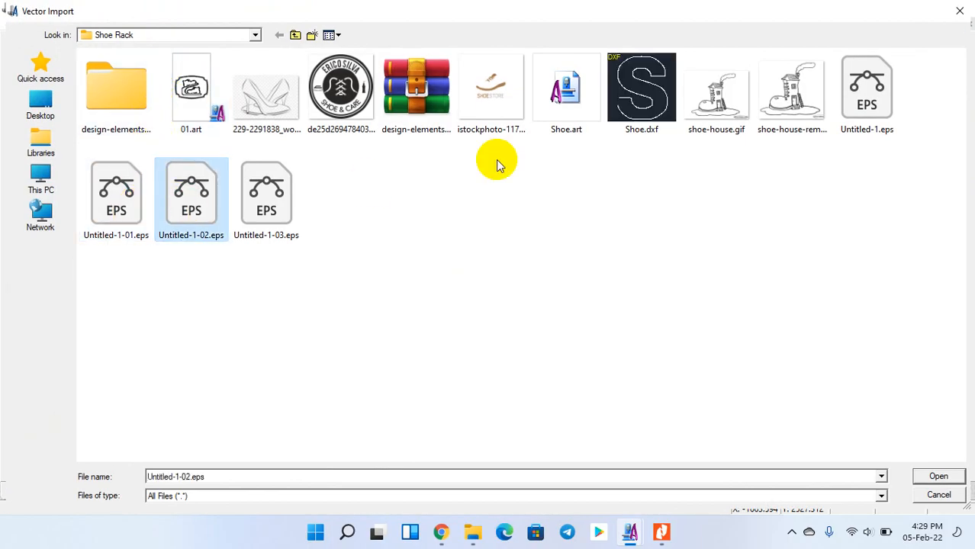
left_click(868, 98)
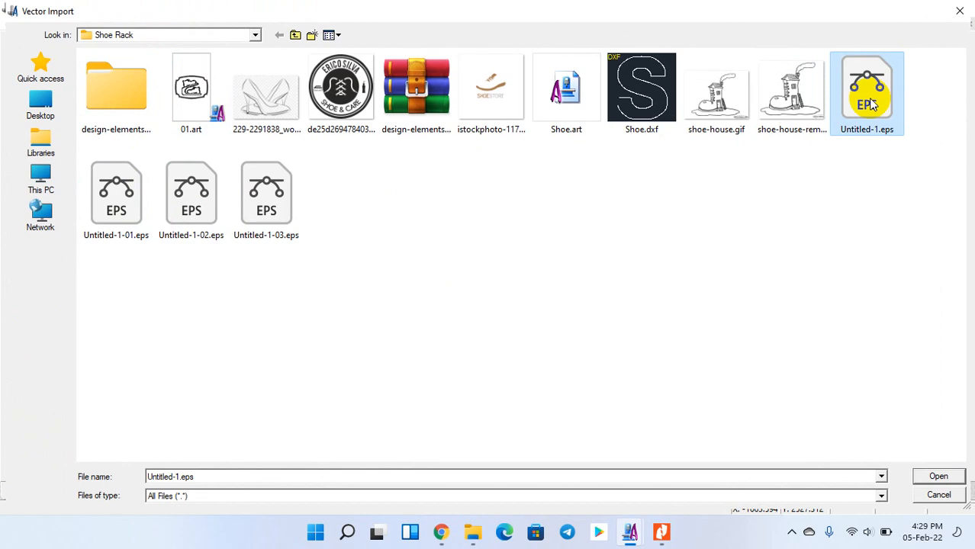
left_click(937, 477)
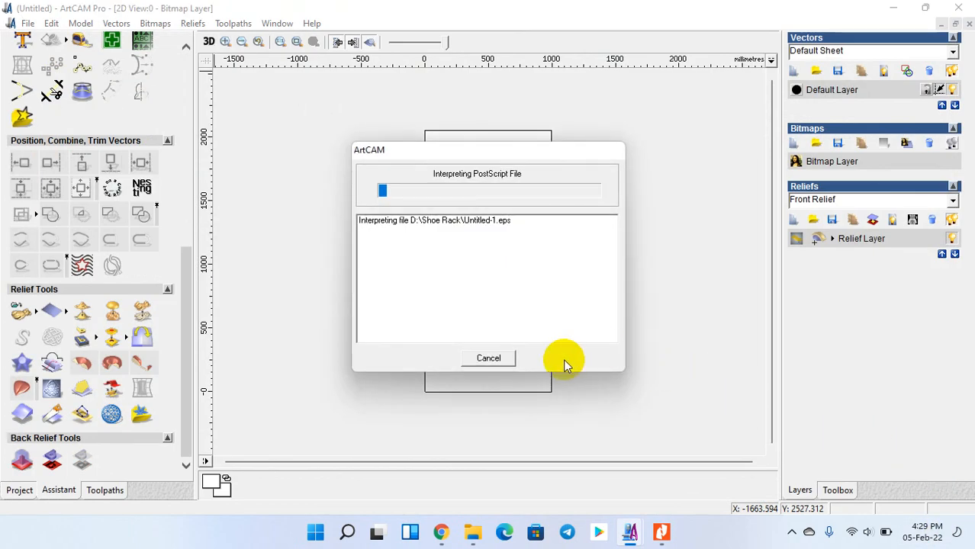
left_click(492, 358)
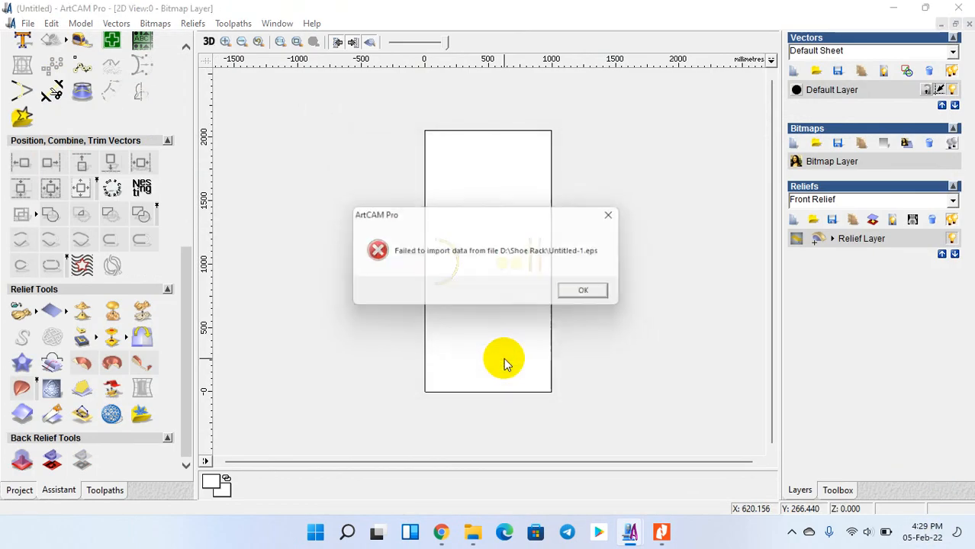
left_click(561, 299)
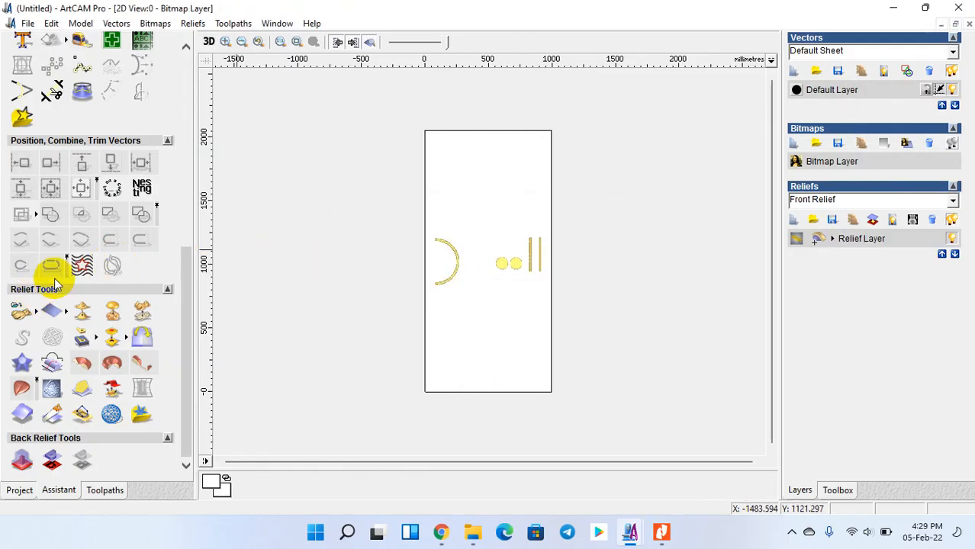
- Start a vector import and search the Design > Toshiba > Artcam File folder on drive F for a vector file
left_click(48, 20)
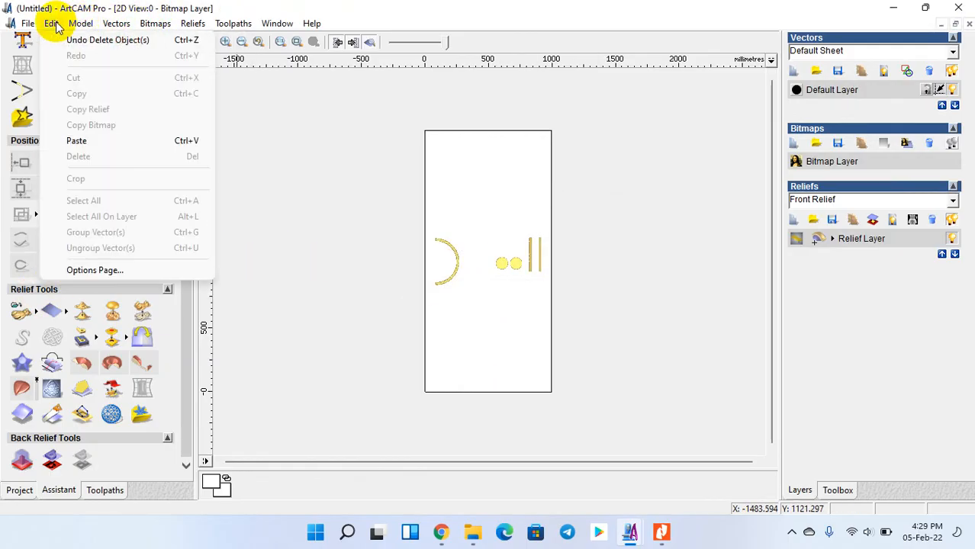
mouse_move(107, 23)
left_click(141, 72)
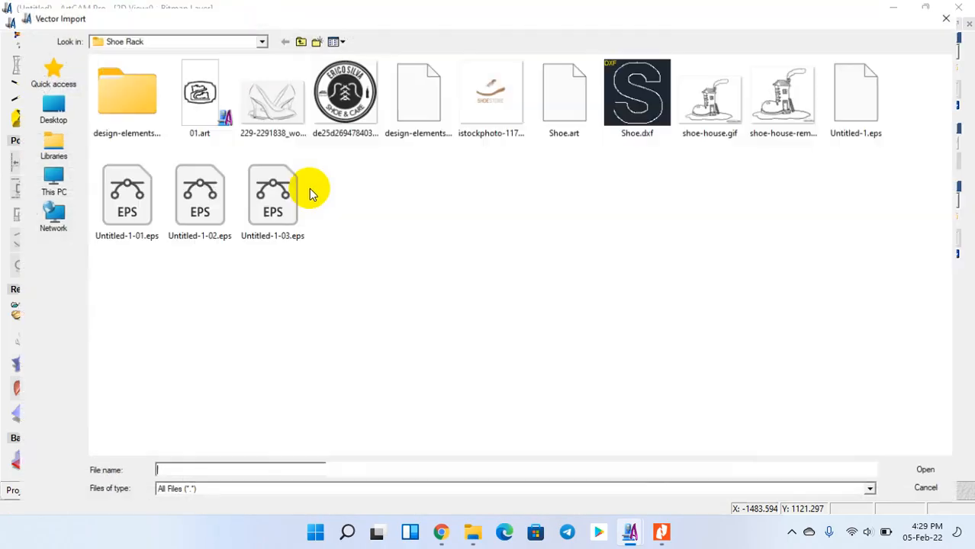
left_click(41, 182)
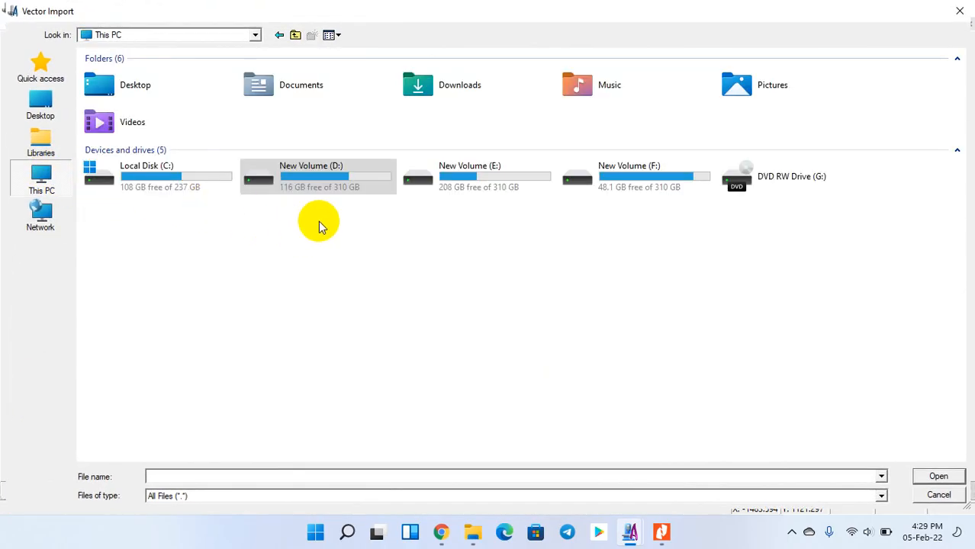
double_click(618, 187)
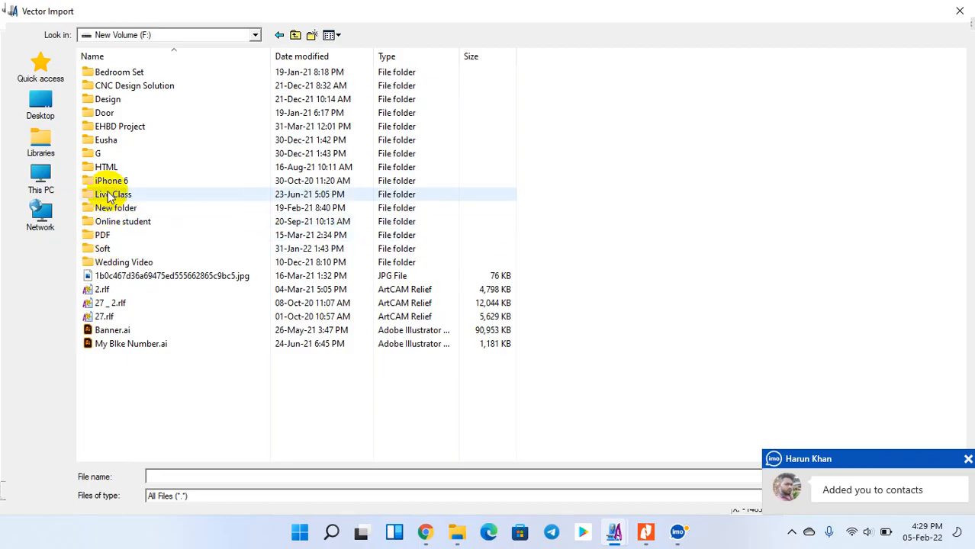
double_click(122, 99)
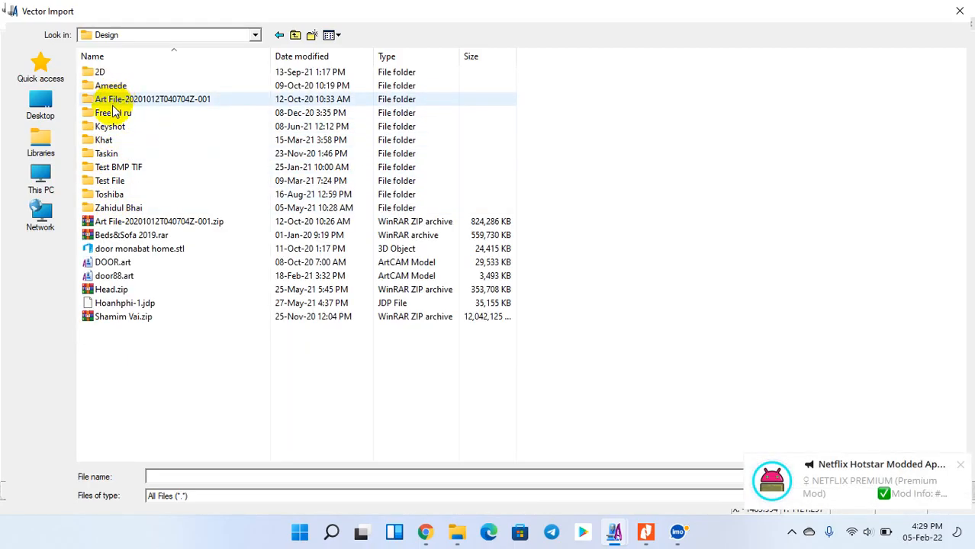
double_click(115, 195)
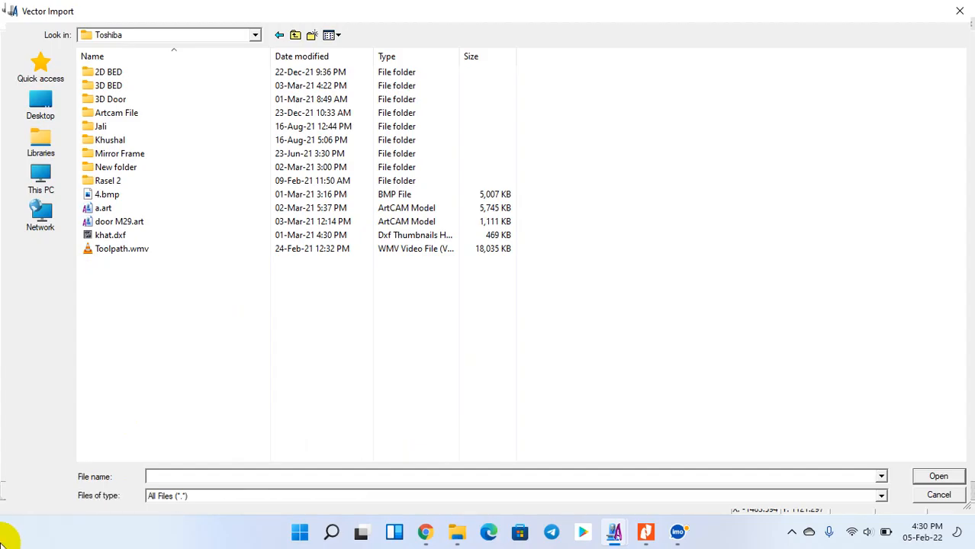
double_click(134, 115)
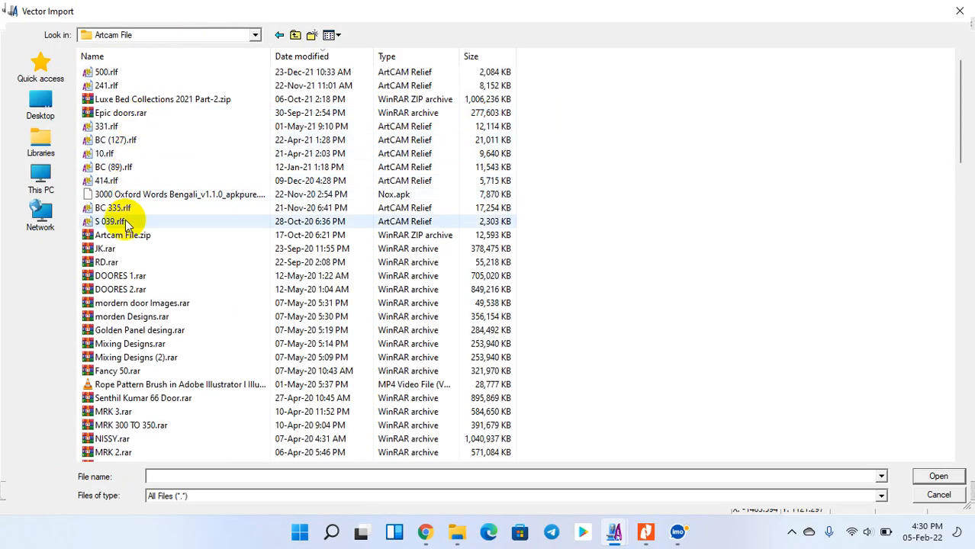
left_click(141, 305)
key("d")
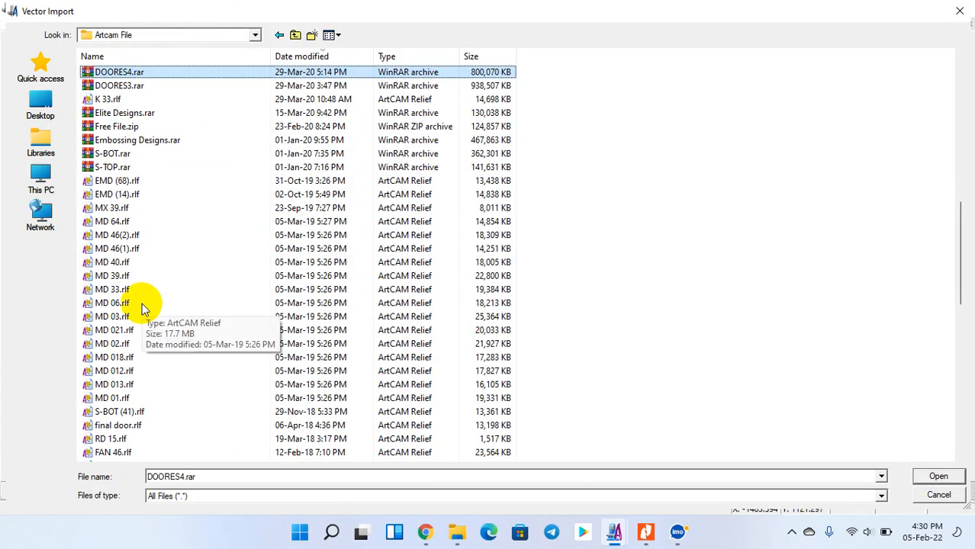
key("d")
key("d")
key("d")
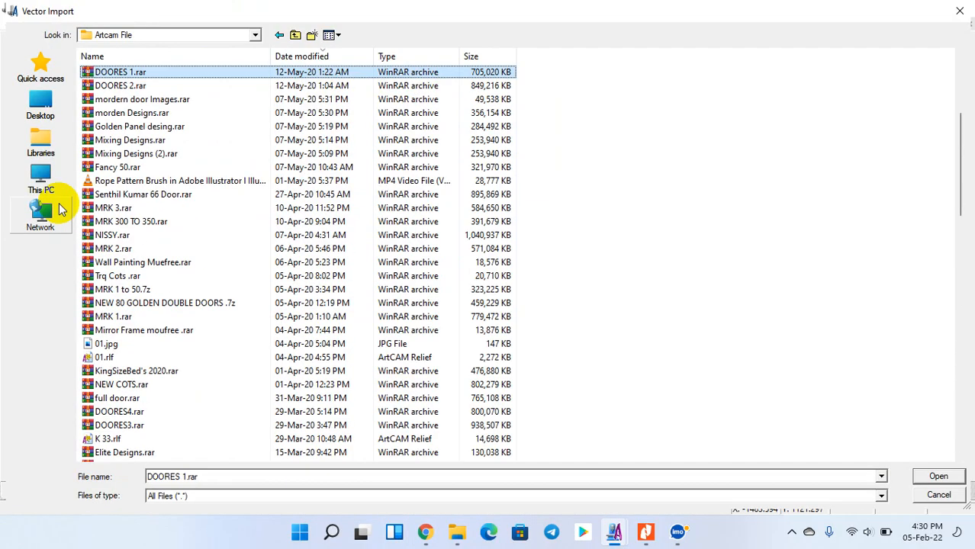
- Browse the vector import to the Design > DXF > Almari folder on drive E
left_click(40, 177)
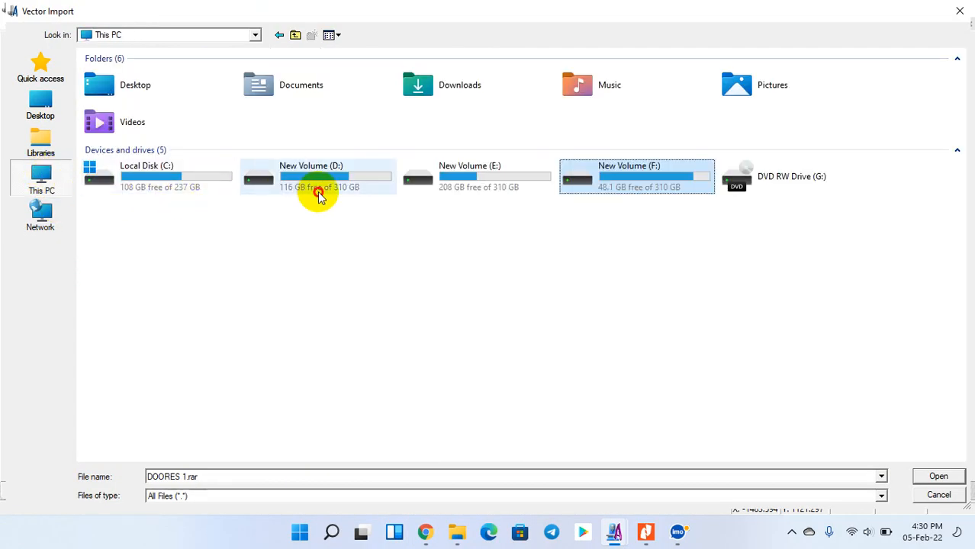
left_click(481, 191)
double_click(480, 190)
key("d")
key("d")
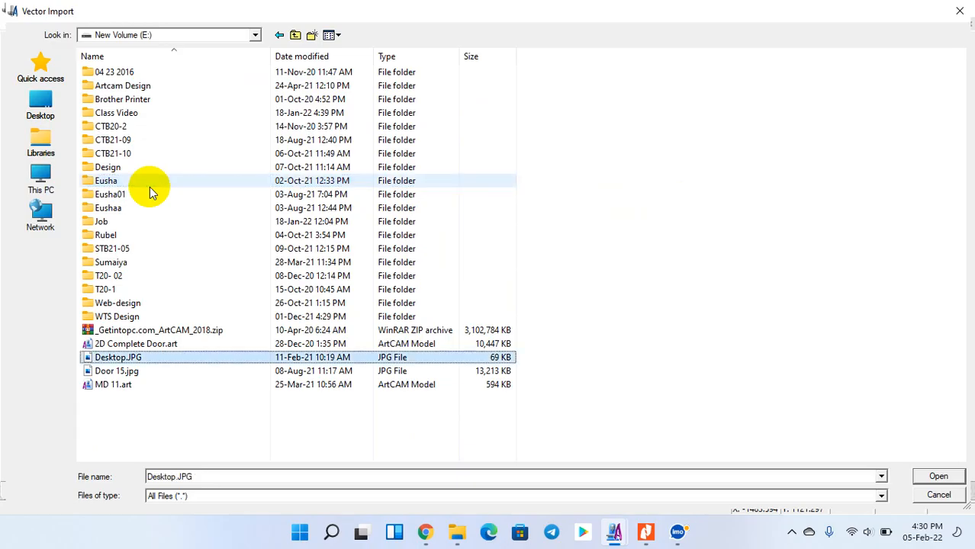
key("d")
key("d")
key("d")
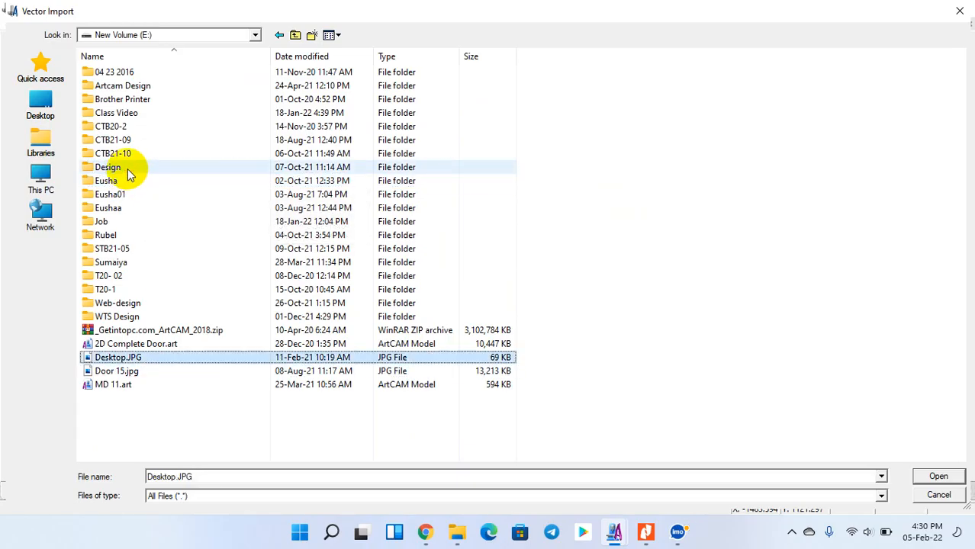
double_click(127, 169)
double_click(108, 99)
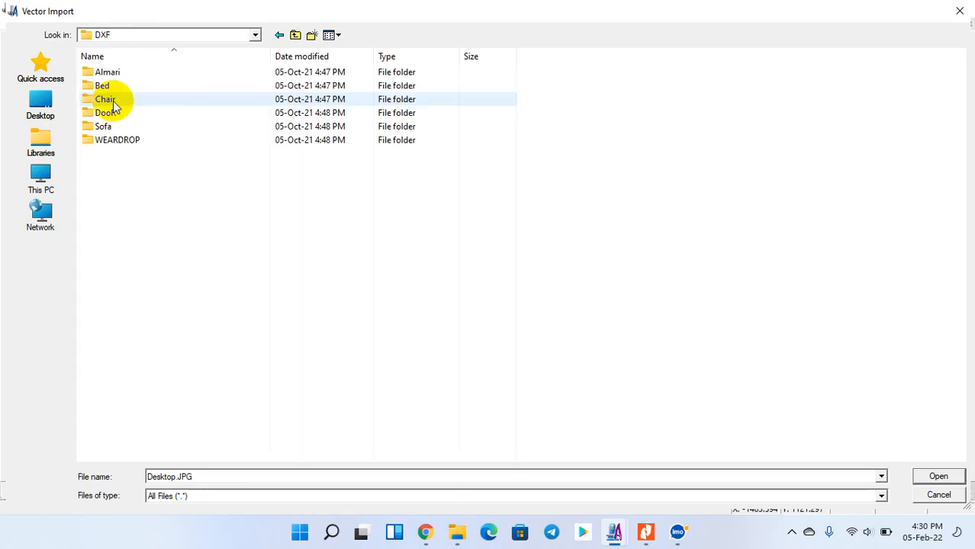
double_click(108, 74)
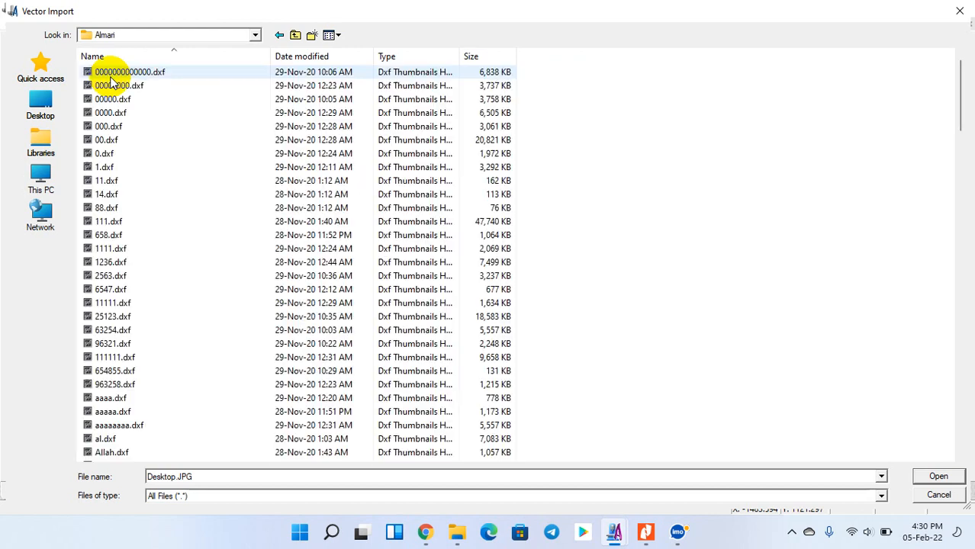
- Show the files as large thumbnails and import 11111.dxf in millimetres, centred in the page with vectors automatically rejoined
left_click(325, 36)
left_click(344, 57)
scroll(382, 225, "down", 5)
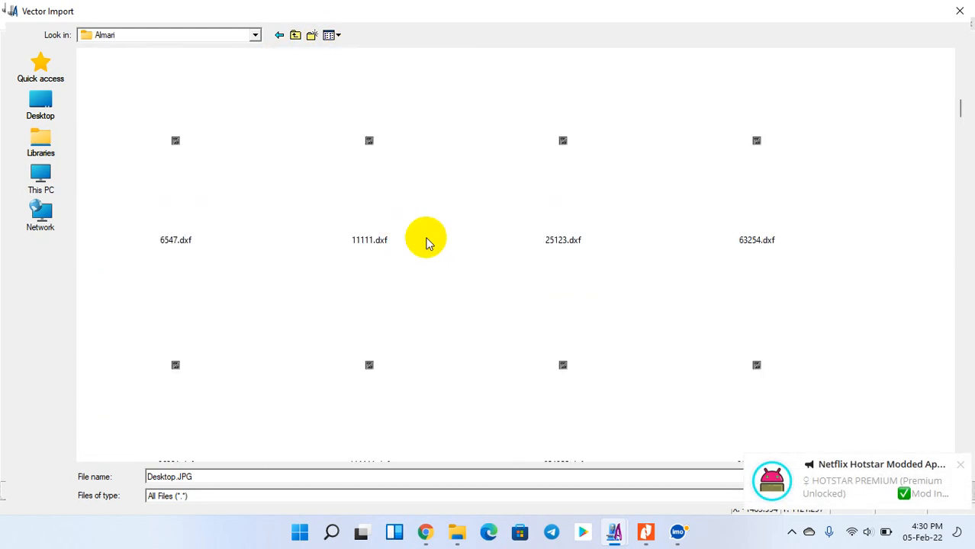
left_click(374, 202)
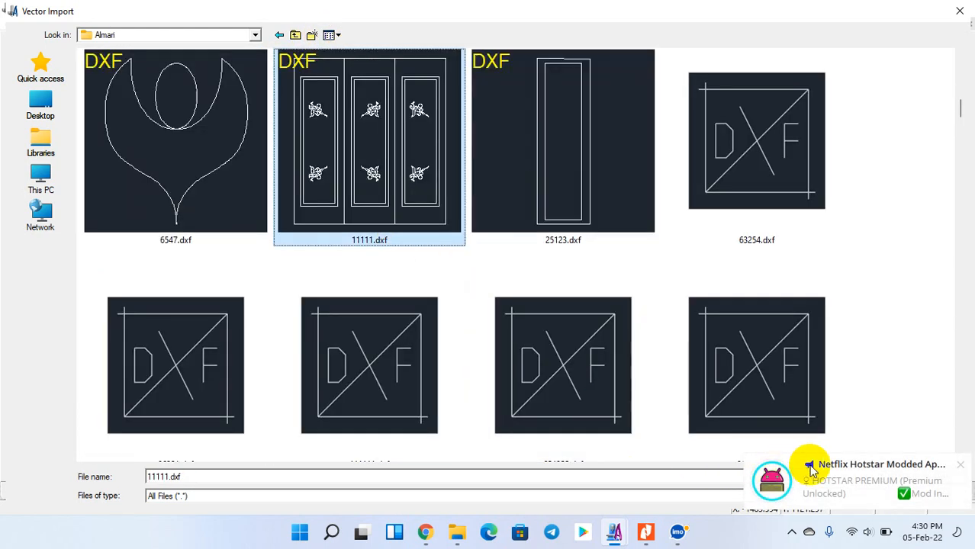
left_click(959, 465)
left_click(937, 476)
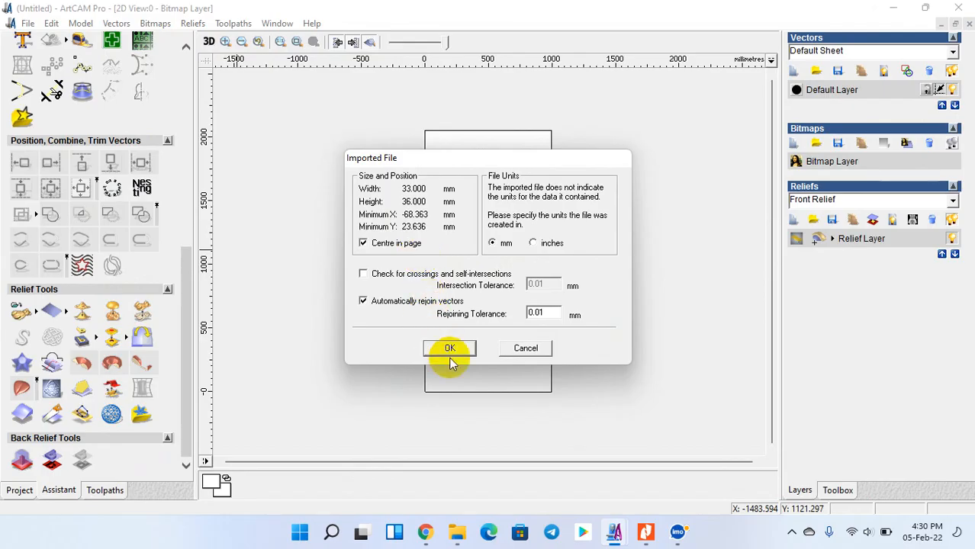
left_click(451, 349)
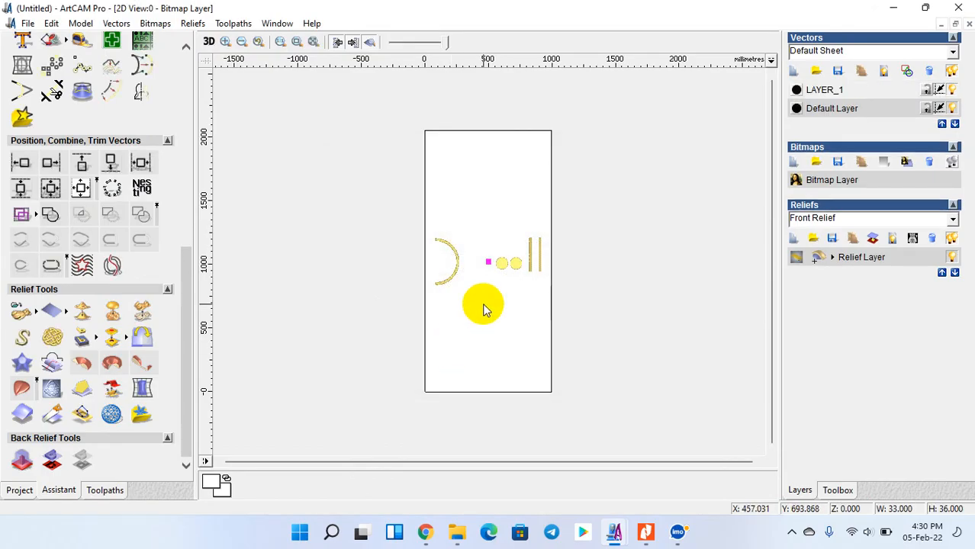
- Enlarge the imported three-panel vectors proportionally to about 693 by 756 mm and move them below the existing reliefs
scroll(491, 253, "up", 3)
scroll(481, 200, "up", 4)
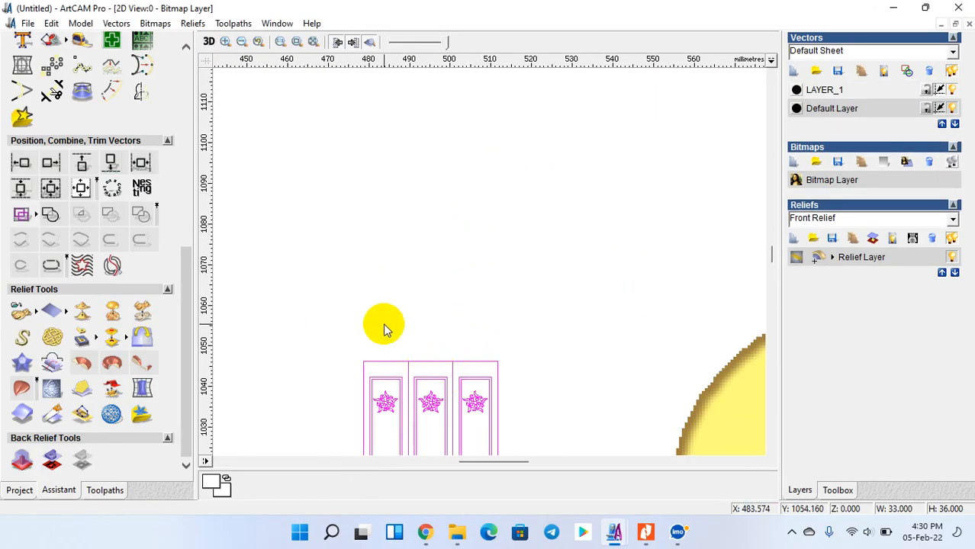
scroll(383, 327, "down", 2)
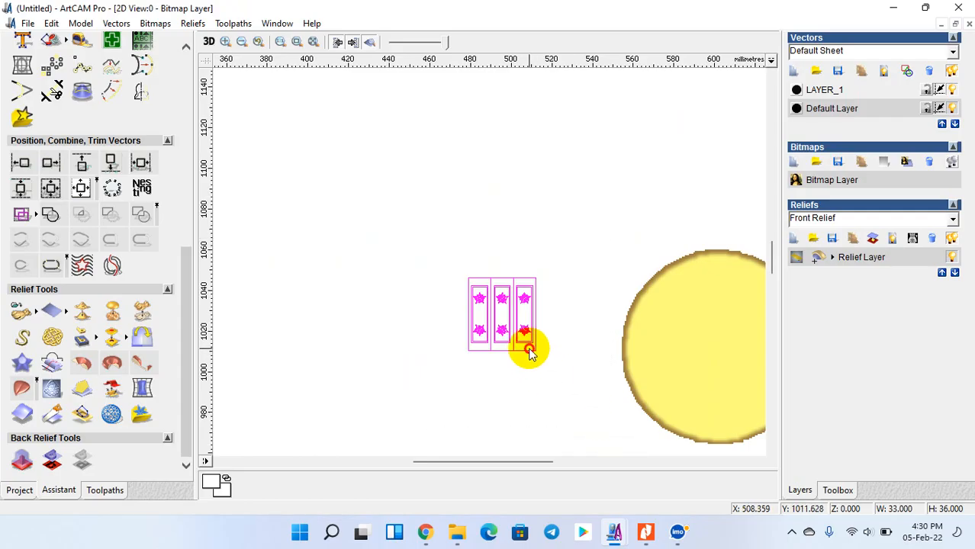
left_click(501, 282)
left_click_drag(415, 236, 577, 395)
left_click(542, 352)
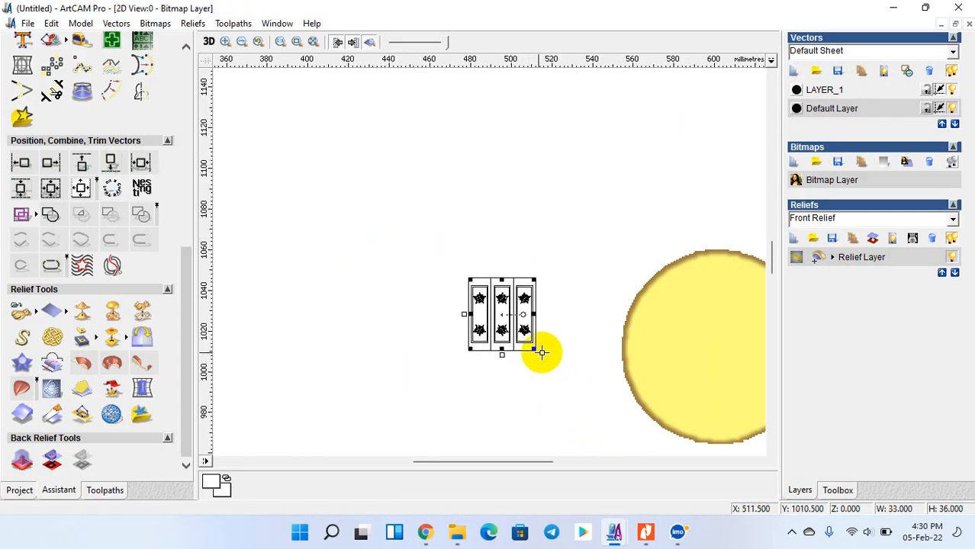
left_click_drag(534, 350, 650, 528, "shift")
scroll(469, 326, "down", 3)
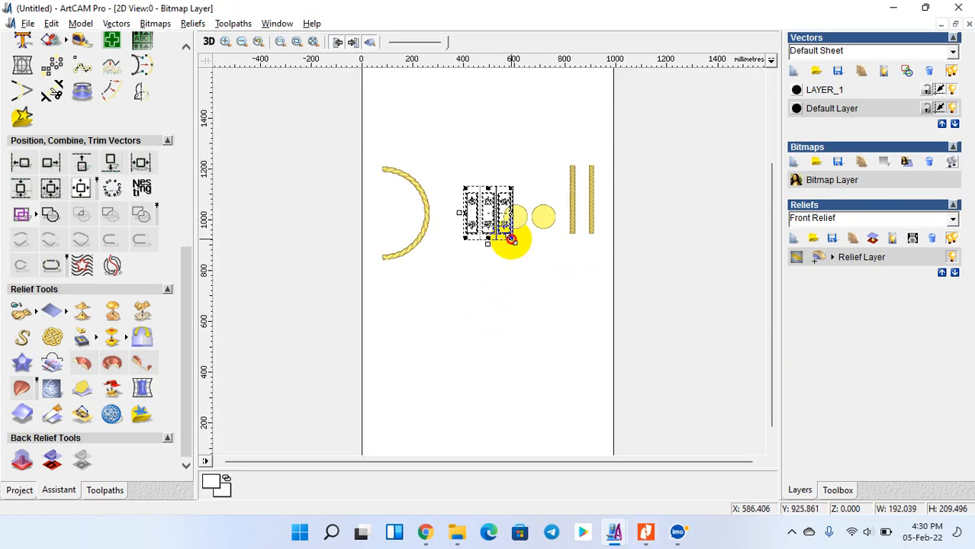
left_click_drag(511, 240, 576, 309, "shift")
left_click_drag(494, 262, 499, 418)
- Examine the flower motif in the middle panel, selecting its outline and its centre circle, and clear the selection
scroll(538, 335, "up", 5)
scroll(497, 283, "up", 1)
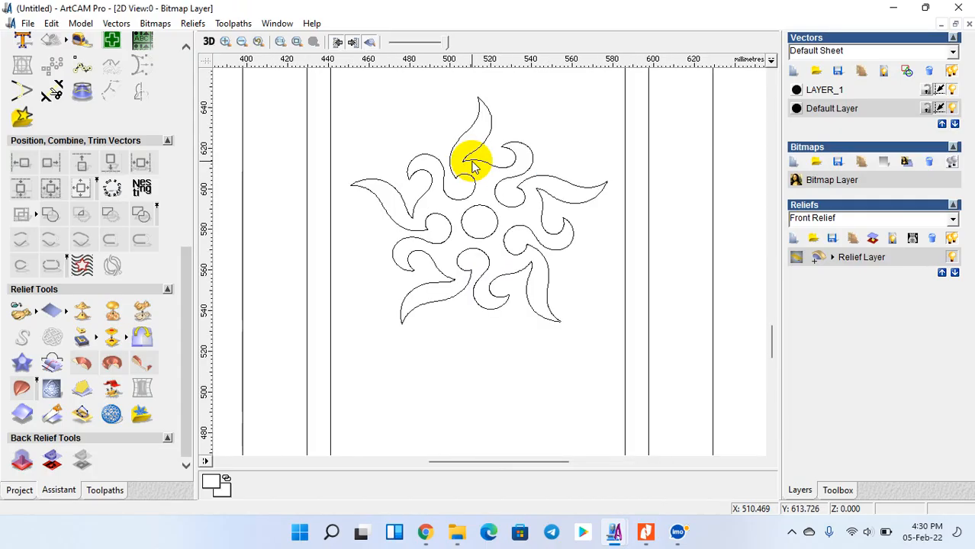
left_click(428, 169)
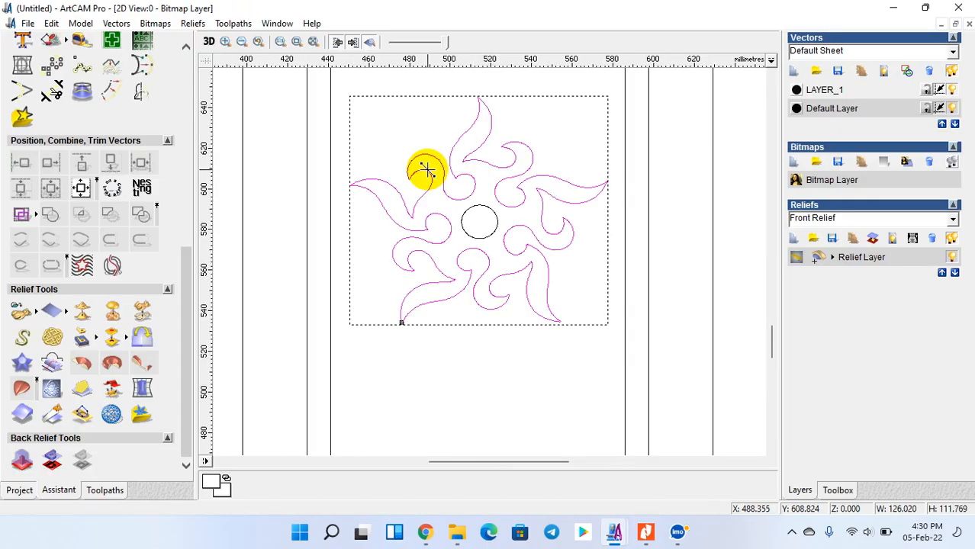
left_click(471, 220)
left_click(474, 206)
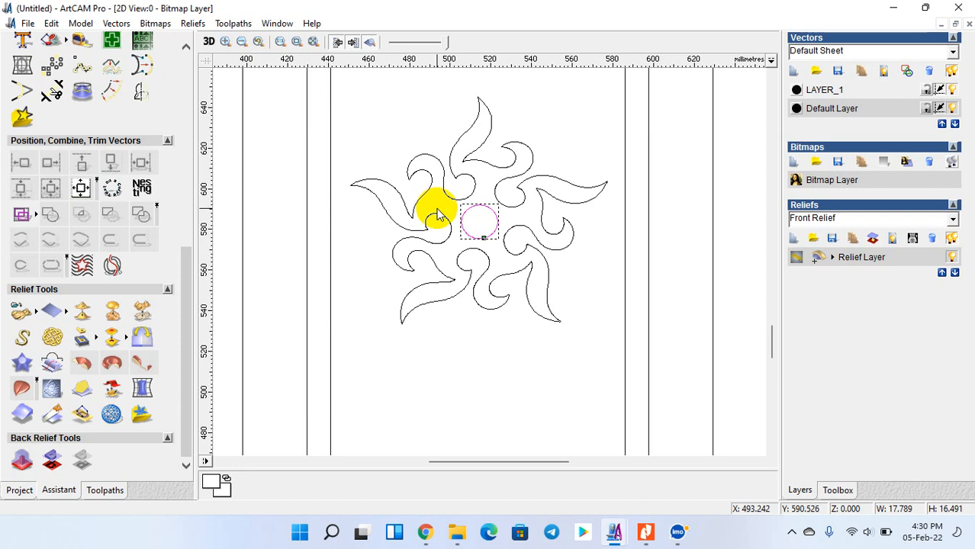
left_click(435, 214)
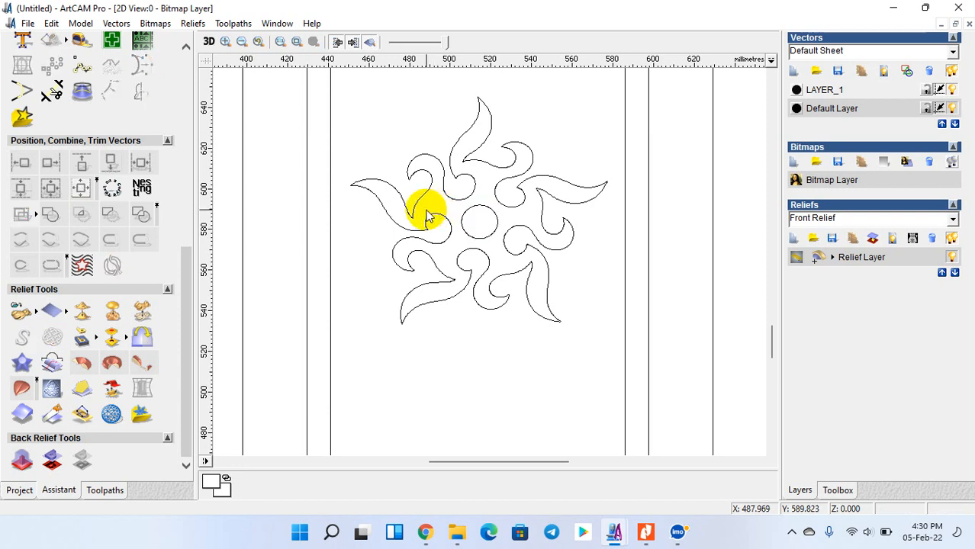
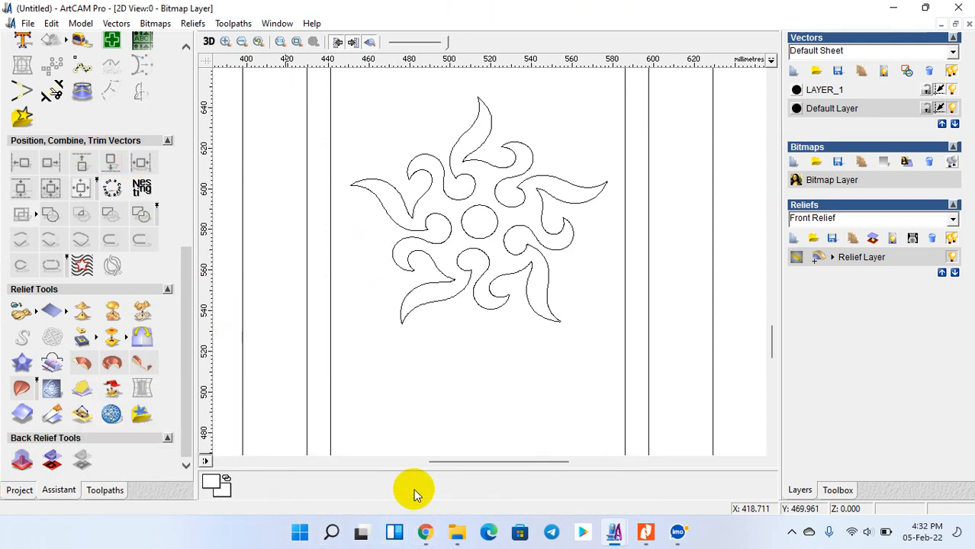
left_click(791, 533)
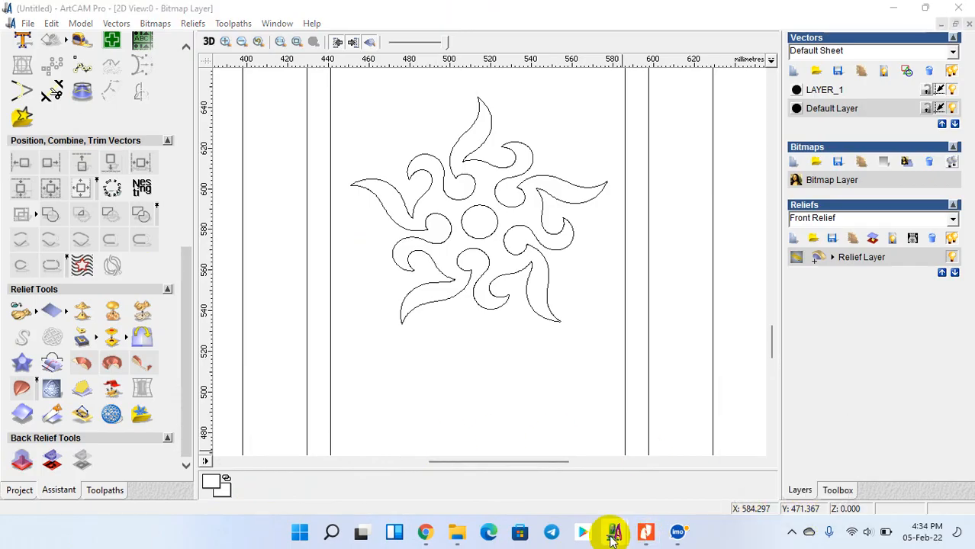
mouse_move(616, 530)
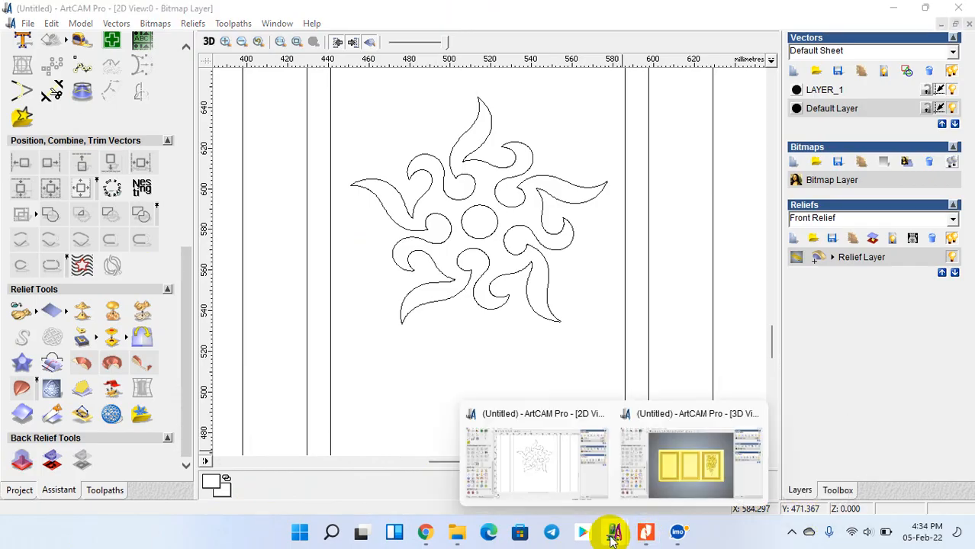
left_click(609, 465)
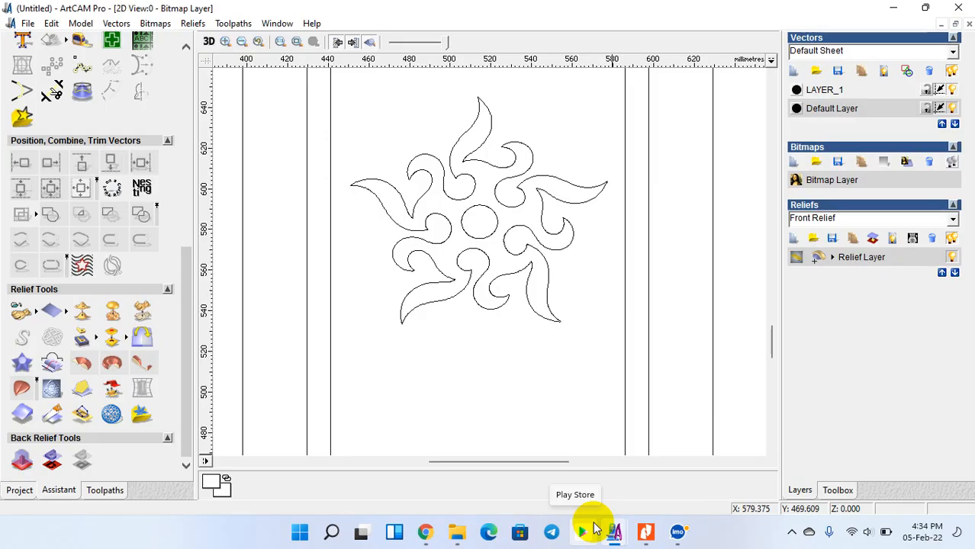
- Delete all the imported three-panel vectors and reset the relief to clear the rope, circle and bar shapes
scroll(450, 265, "down", 5)
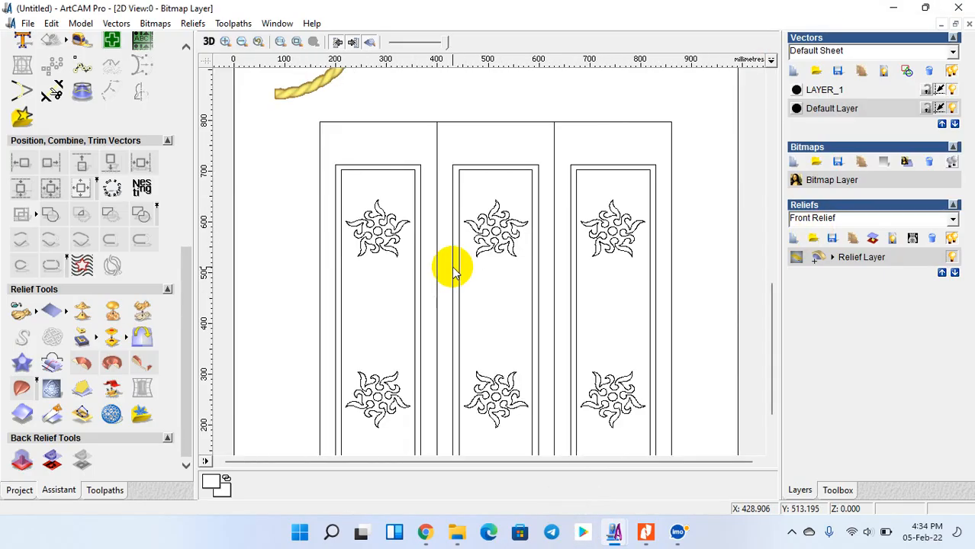
left_click_drag(433, 189, 592, 404)
key("Delete")
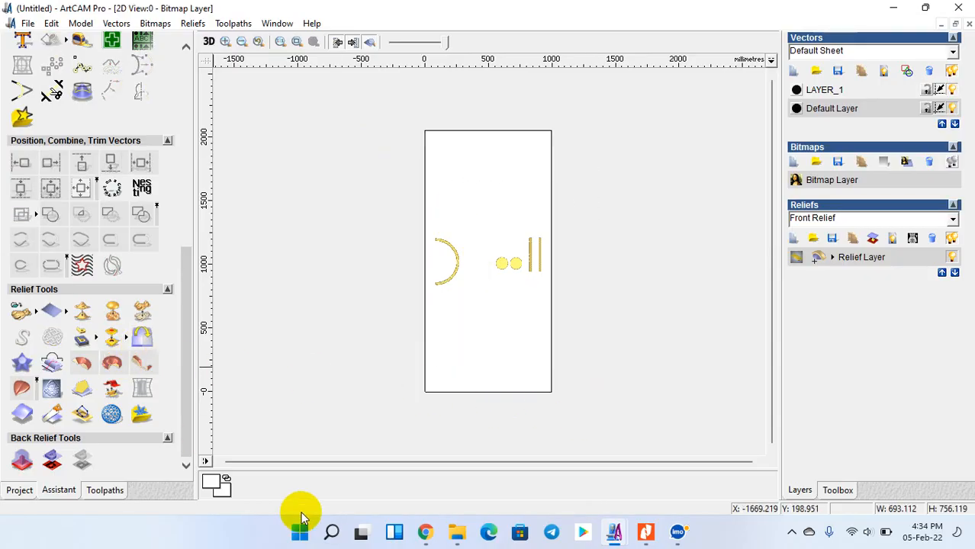
left_click(54, 312)
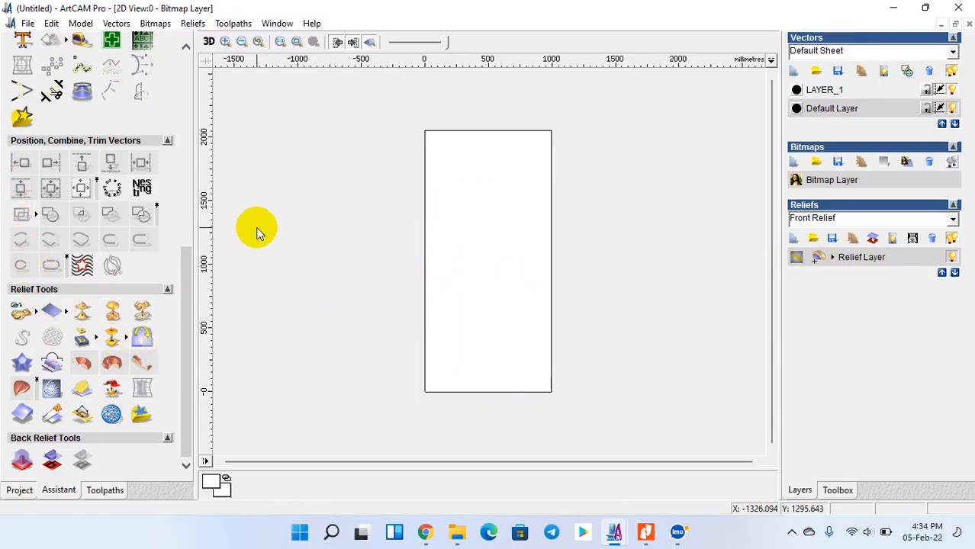
- Create a rectangle 990 mm wide and 2057 mm high and centre it in the page
left_click_drag(183, 276, 191, 102)
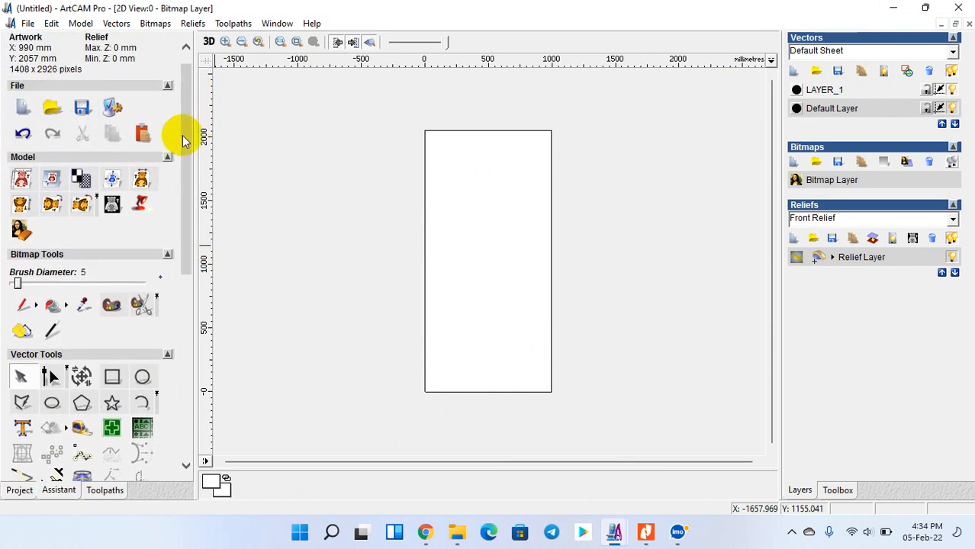
left_click(112, 382)
left_click_drag(338, 216, 389, 324)
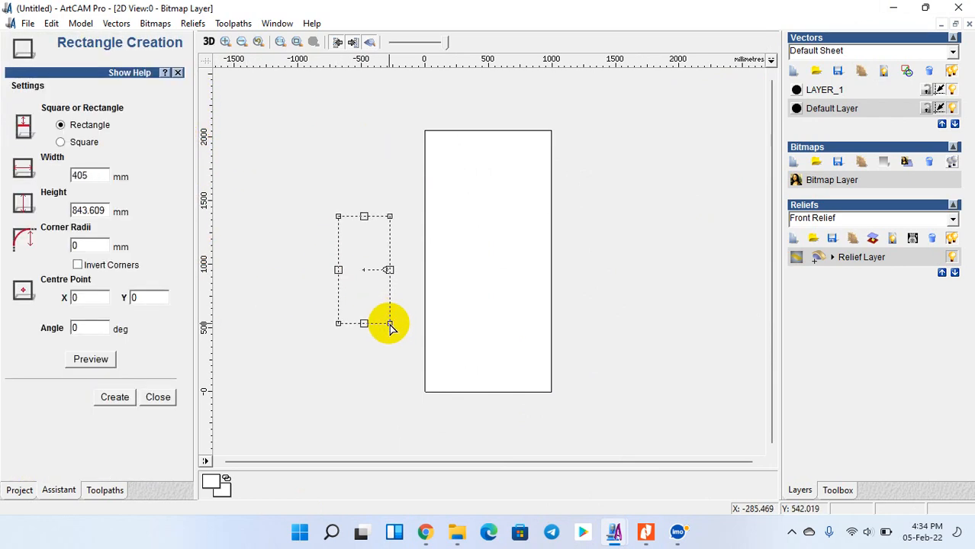
double_click(103, 177)
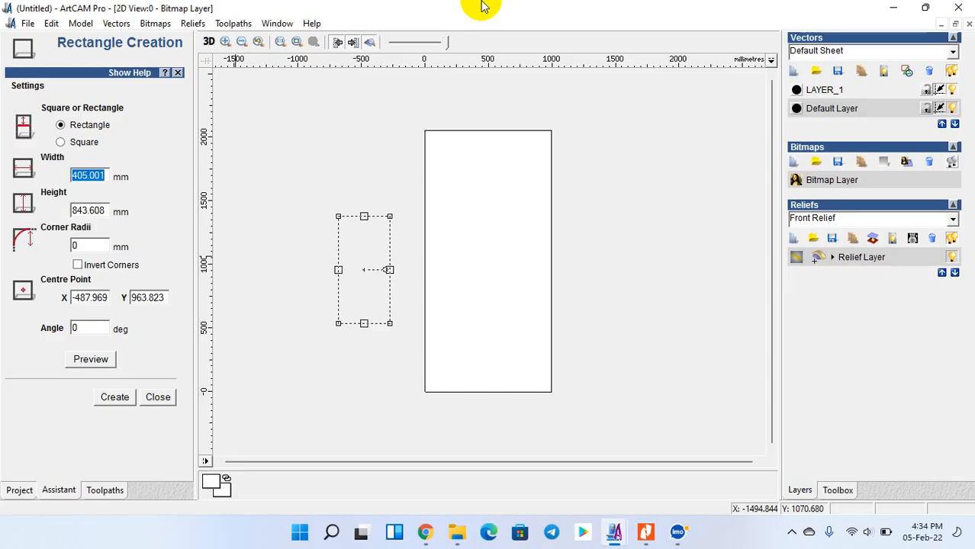
type("990")
key("Tab")
type("205")
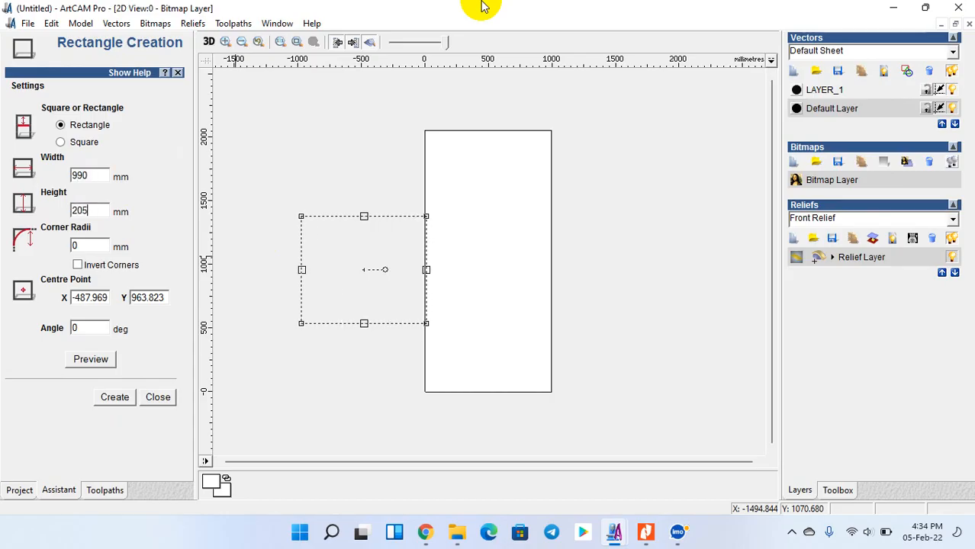
left_click(115, 396)
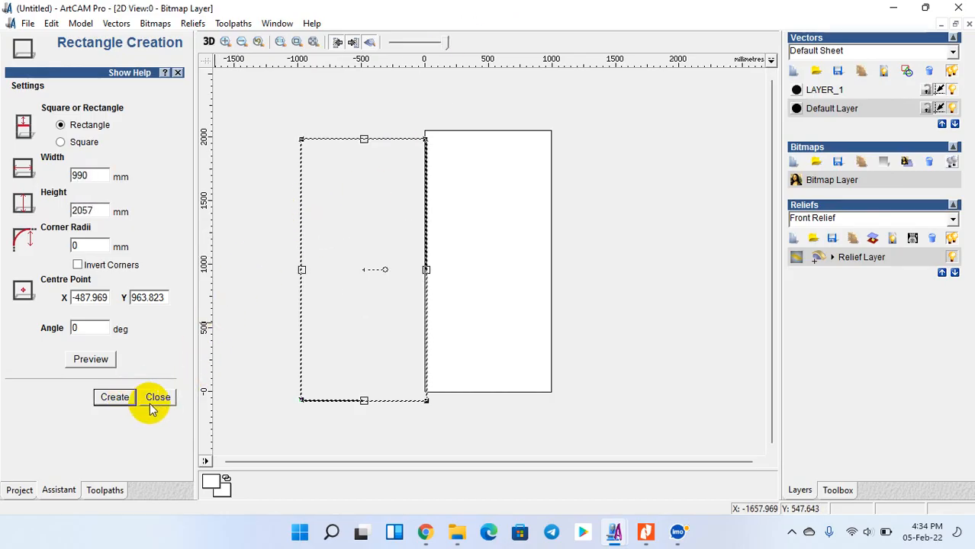
left_click(158, 397)
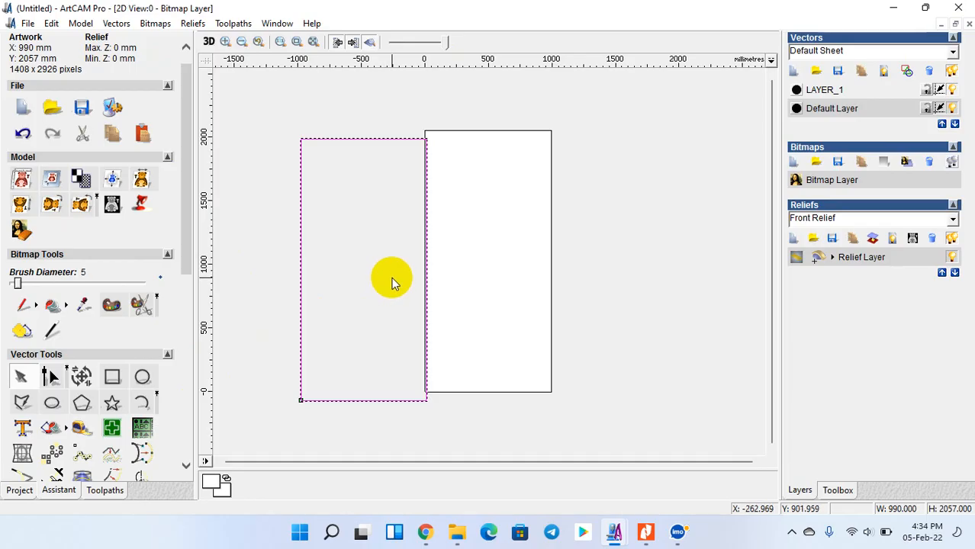
scroll(391, 284, "down", 1)
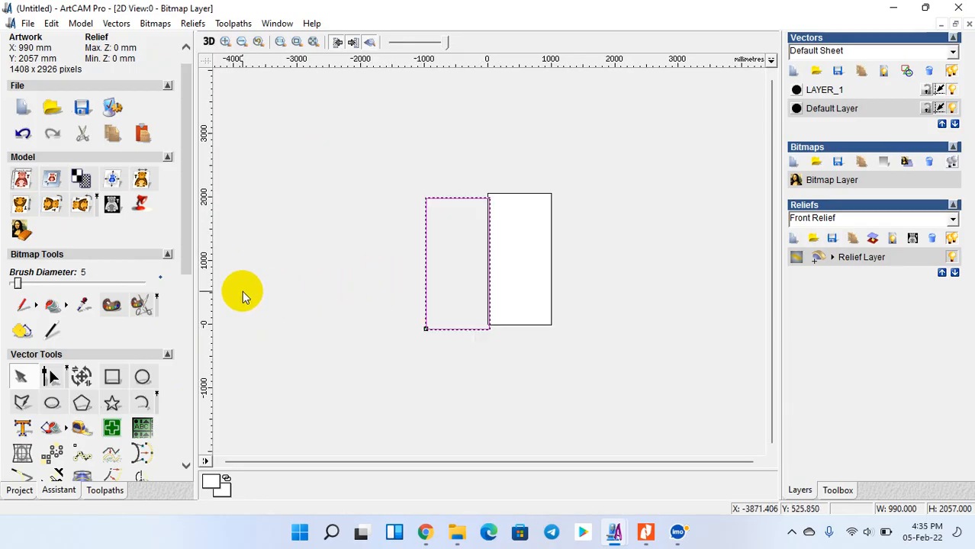
scroll(107, 367, "down", 5)
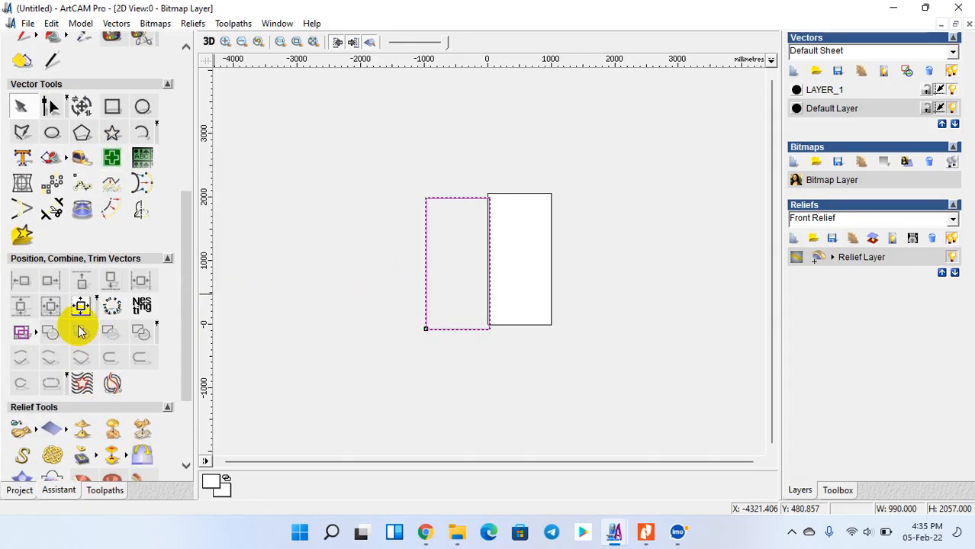
left_click(81, 308)
- Try to offset the page-sized rectangle inwards by 125 mm with sharp corners, keeping the original vector
left_click(111, 209)
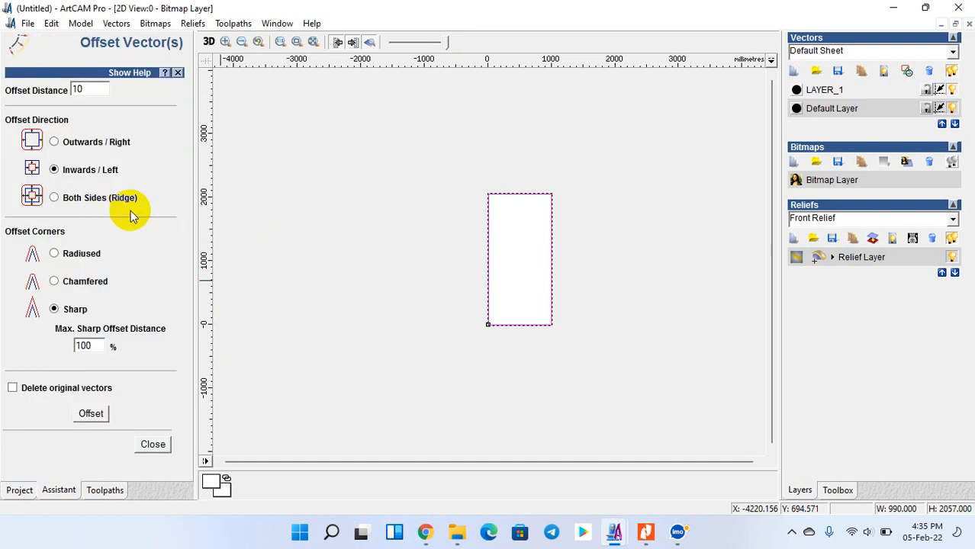
double_click(74, 90)
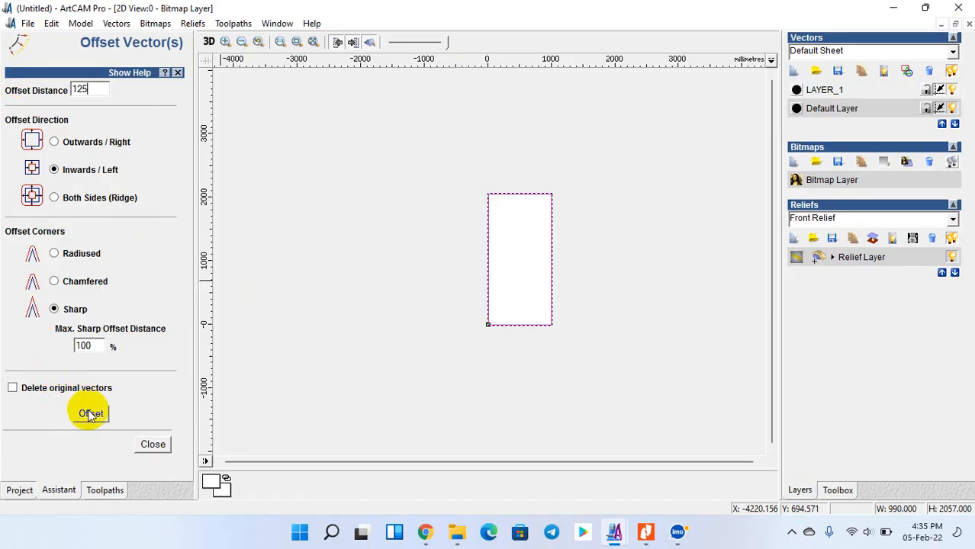
left_click(153, 446)
left_click(436, 379)
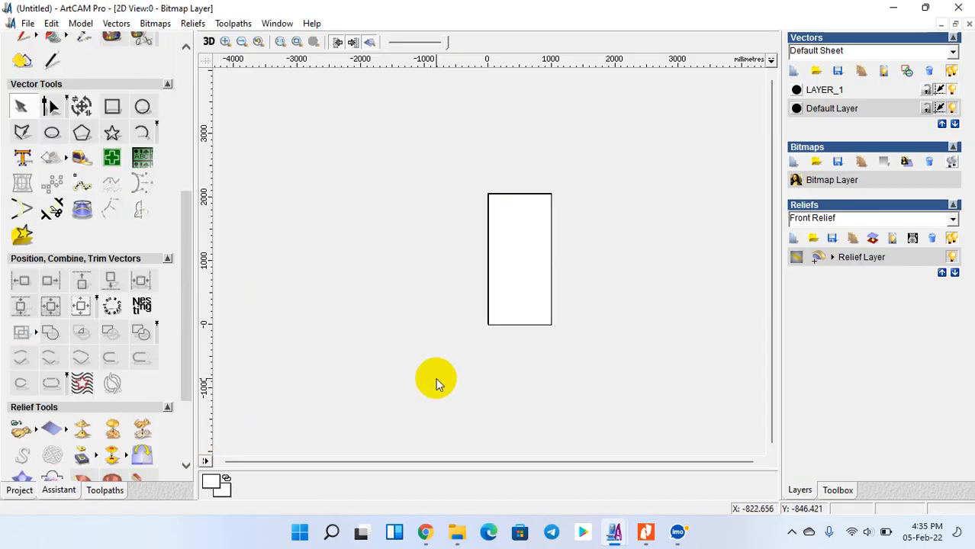
scroll(558, 263, "up", 2)
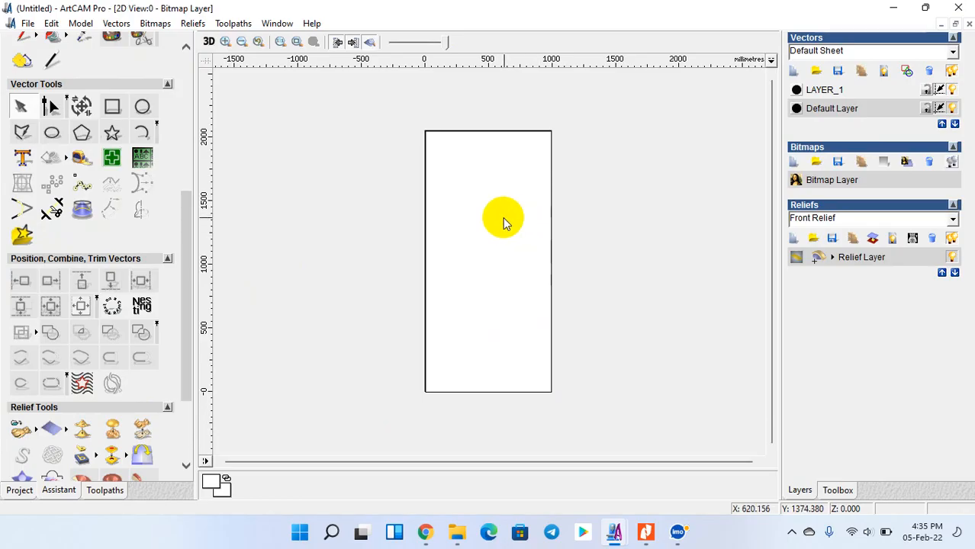
mouse_move(656, 525)
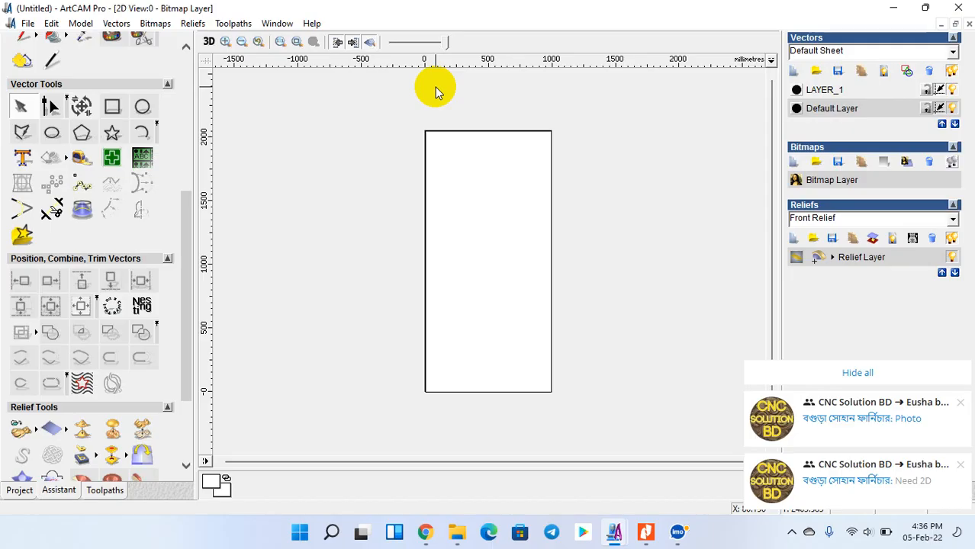
- Draw a circle about 265 mm across in the page's upper half and make a concentric, scaled-down copy about 146 mm across
left_click(143, 106)
left_click_drag(489, 208, 501, 222)
scroll(501, 222, "up", 1)
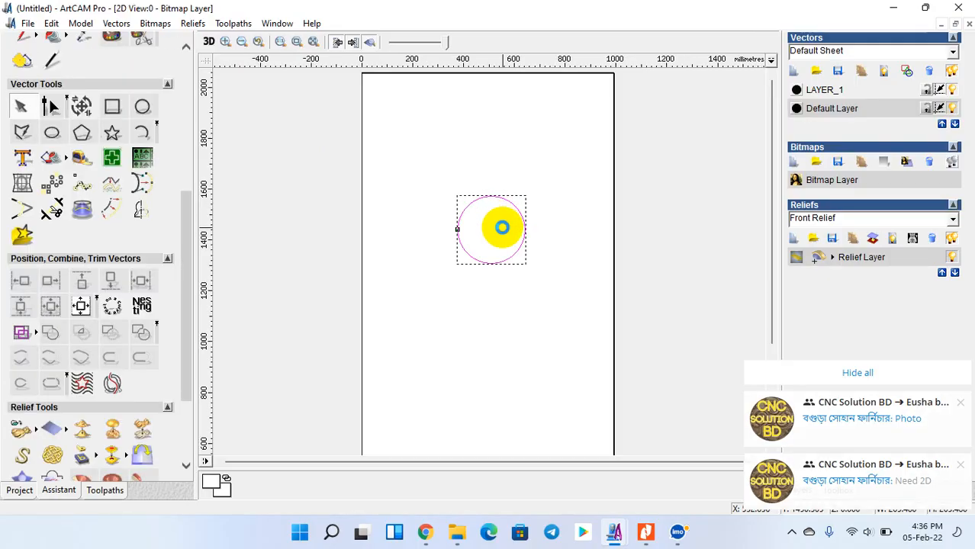
left_click(503, 219)
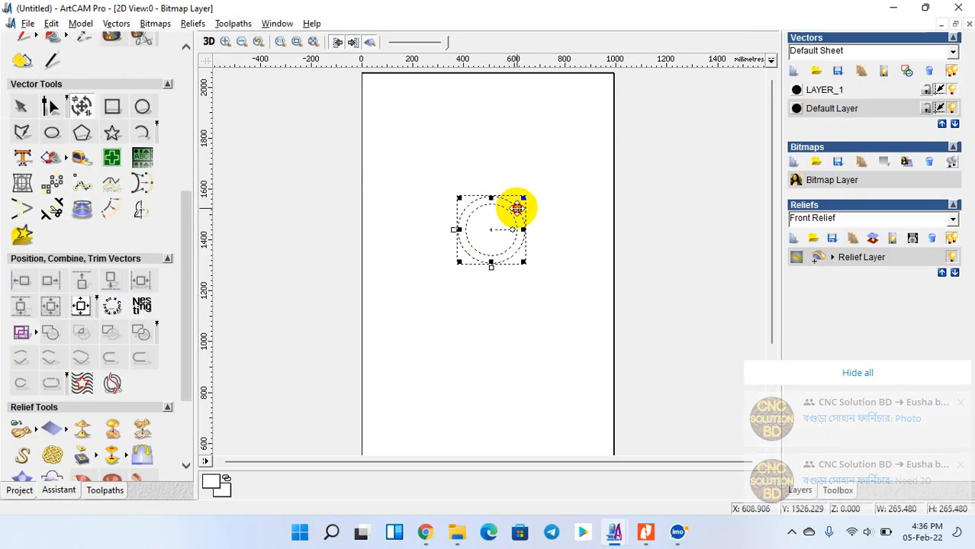
left_click_drag(517, 208, 510, 213, "ctrl+shift")
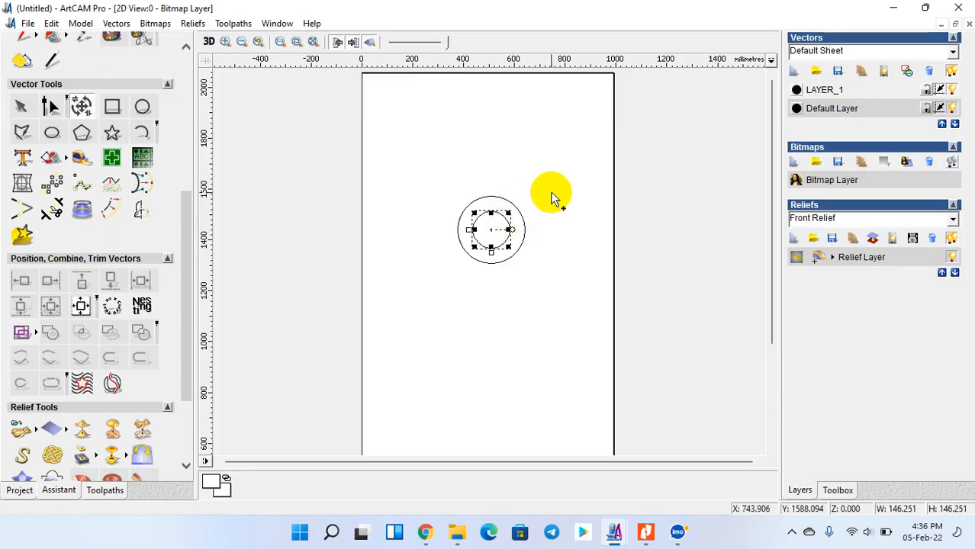
left_click(550, 194)
- Draw a circle about 104 mm across above the concentric circles and delete its lower spans to leave the upper half arc
scroll(493, 215, "up", 1)
left_click(143, 108)
left_click_drag(516, 159, 530, 182)
key("m")
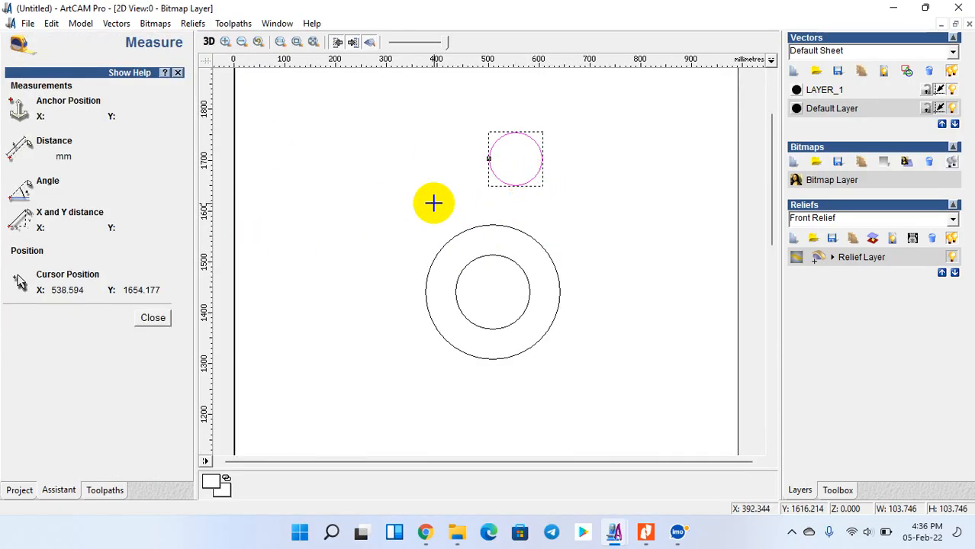
key("Escape")
key("n")
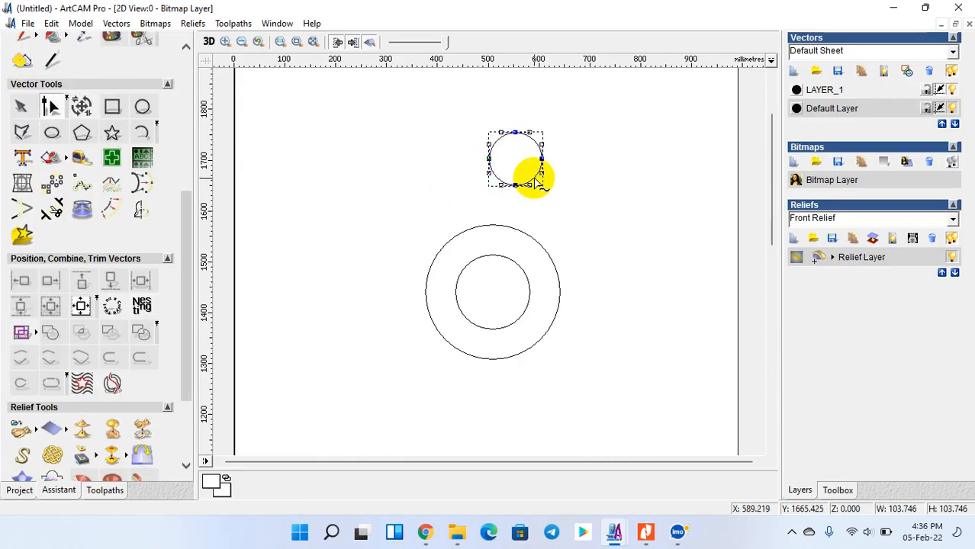
key("r")
key("r")
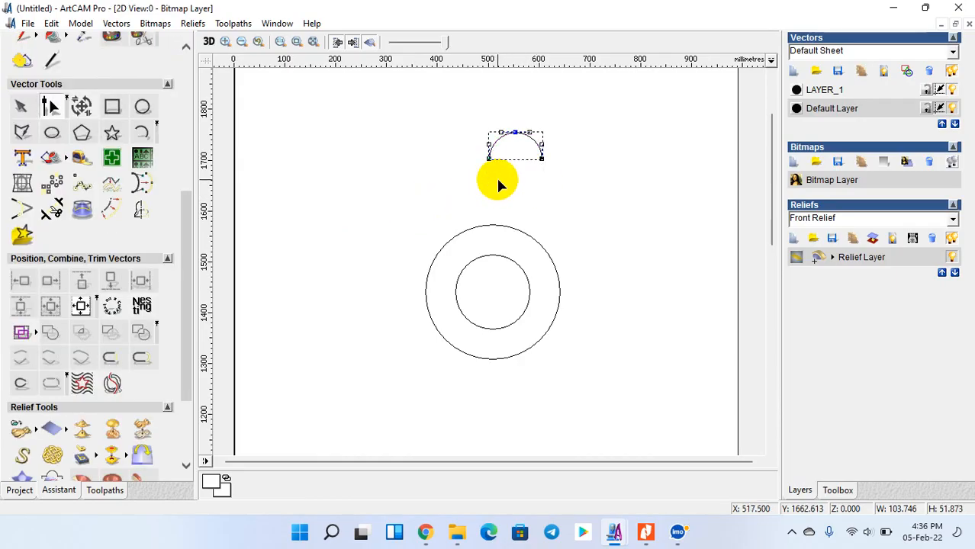
- Lower the half arc's top node to form a shallow, centre-dipped profile about 17 mm high
left_click_drag(490, 115, 537, 140)
key("Down")
key("Down")
key("Down")
key("Down")
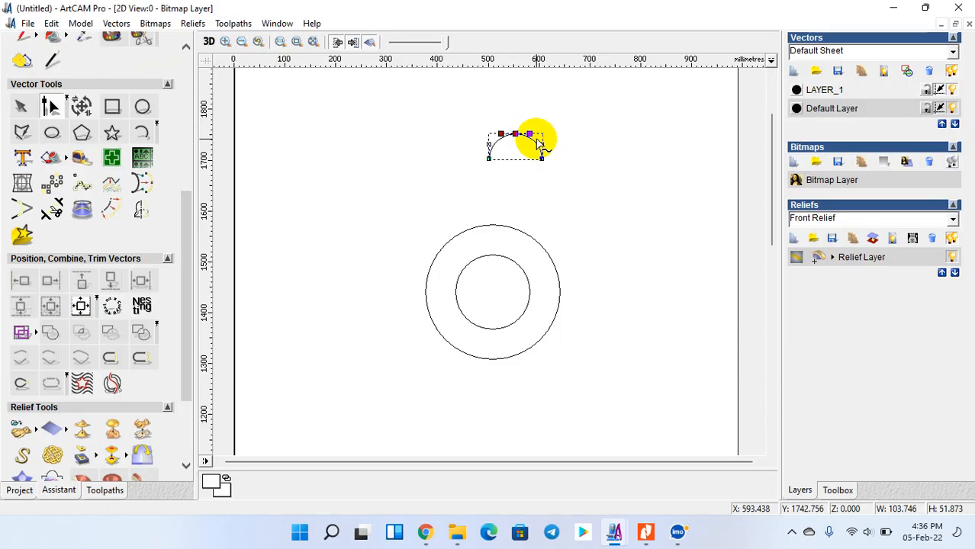
key("Down")
key("Down")
key("Down")
key("Down")
key("Down")
key("Down")
key("Down")
key("Down")
key("Down")
left_click(546, 158)
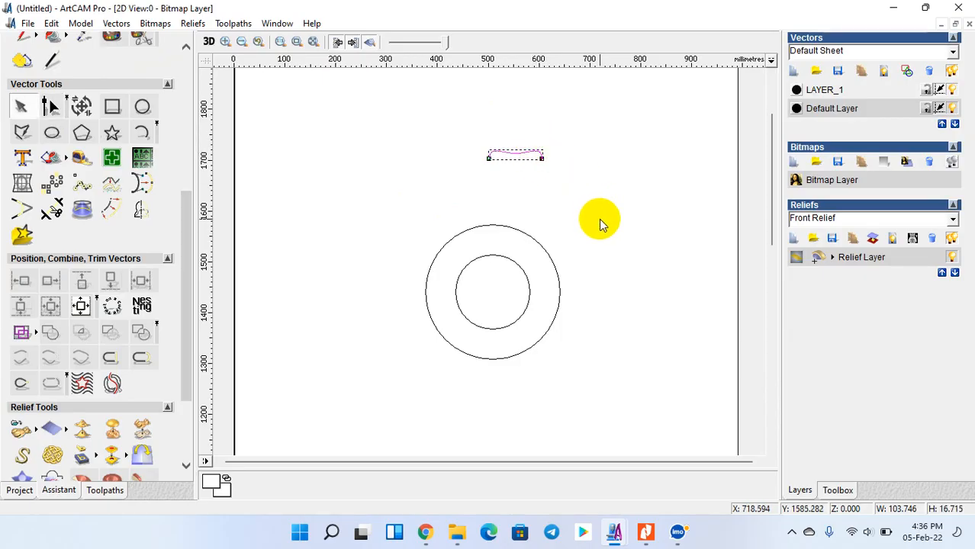
left_click(583, 226)
- Set up a Two Rail Sweep with the two concentric circles as drive rails and the dipped profile as cross section
left_click(500, 256)
left_click(487, 226, "shift")
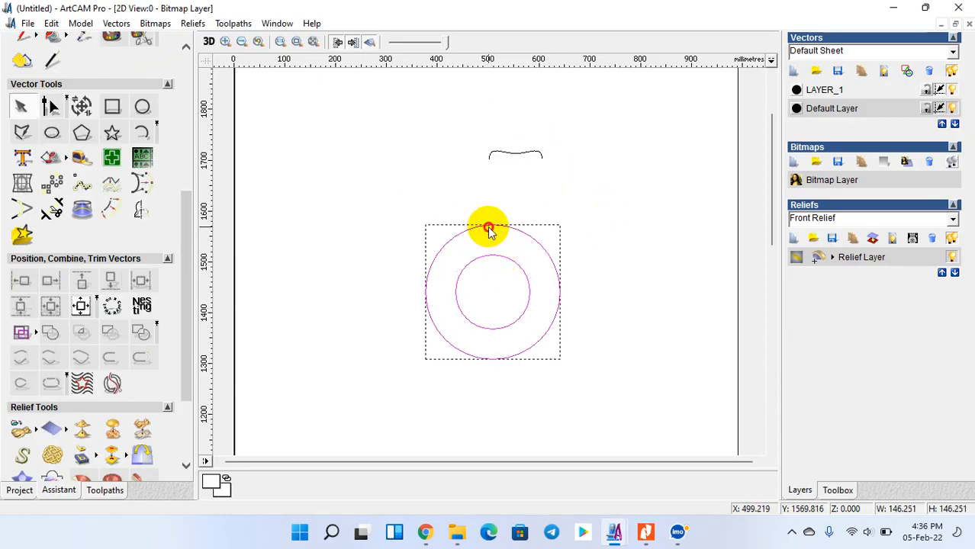
scroll(61, 368, "down", 3)
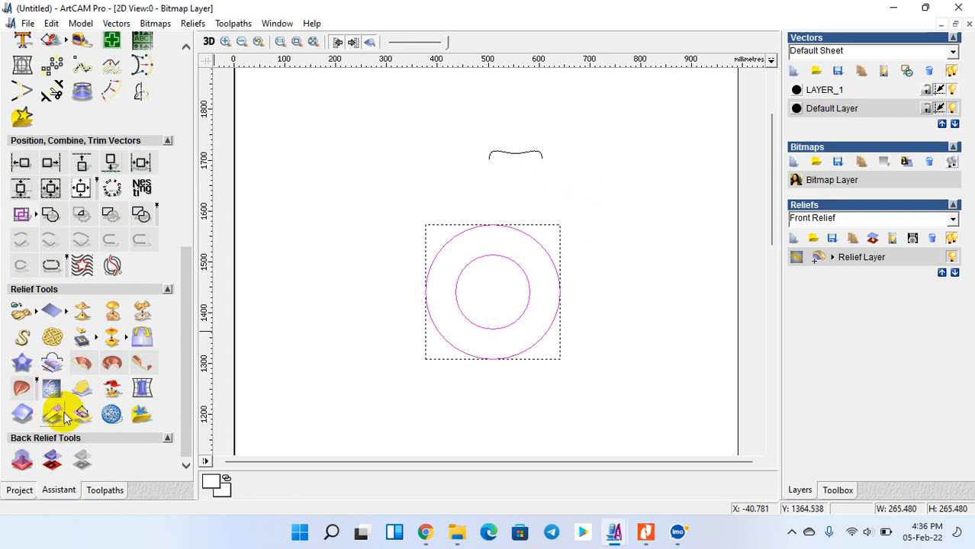
left_click(28, 391)
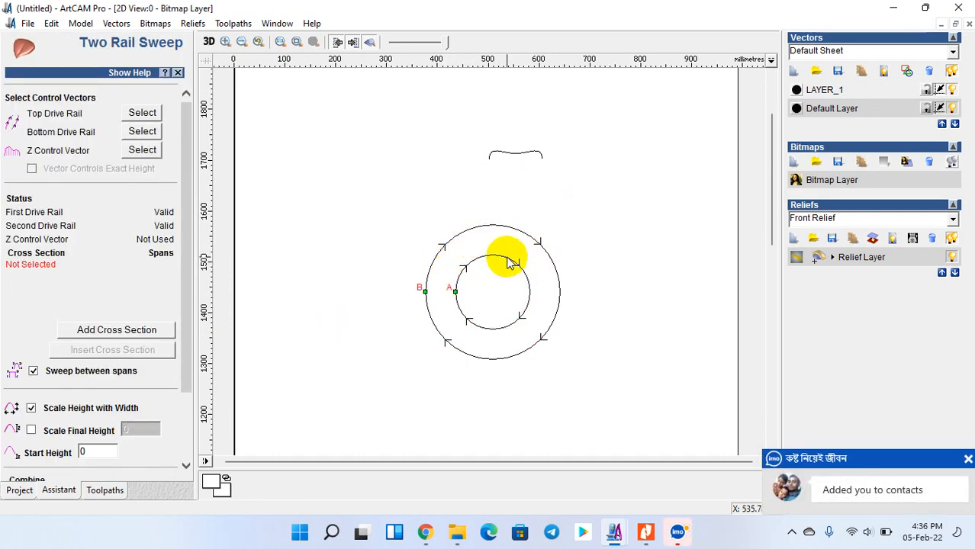
left_click_drag(481, 124, 563, 175)
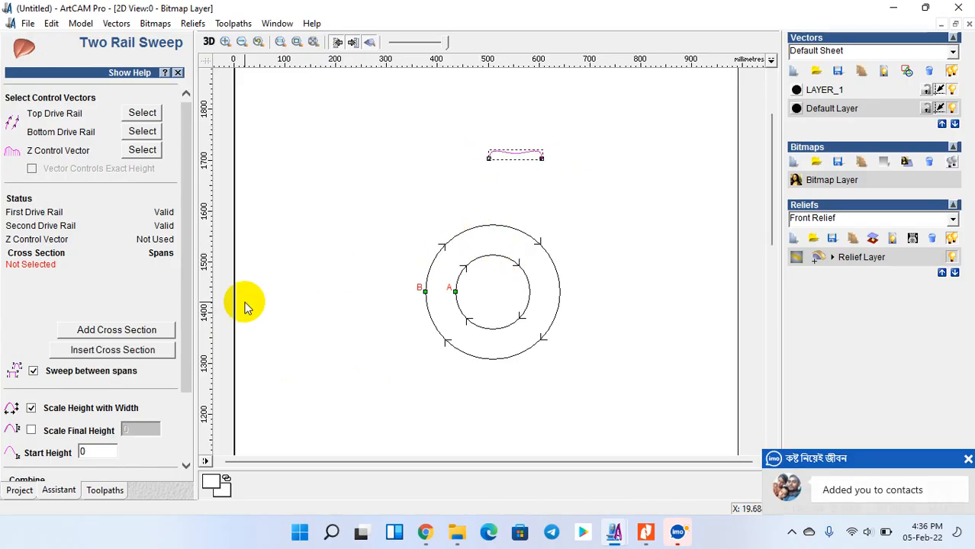
left_click(119, 337)
- Turn off height scaling with width, set the final height to 10, combine as Highest, and calculate the ring sweep
left_click(31, 408)
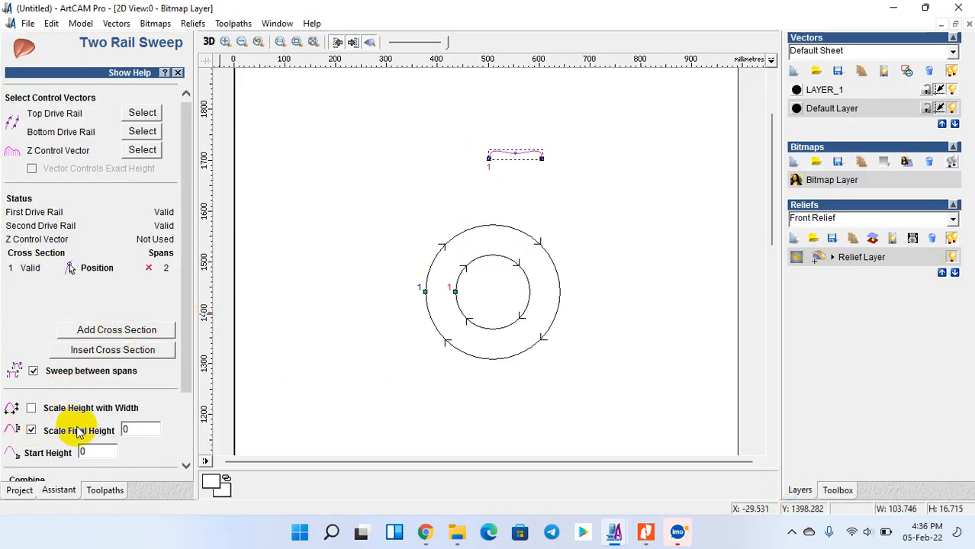
type("10")
scroll(119, 431, "down", 2)
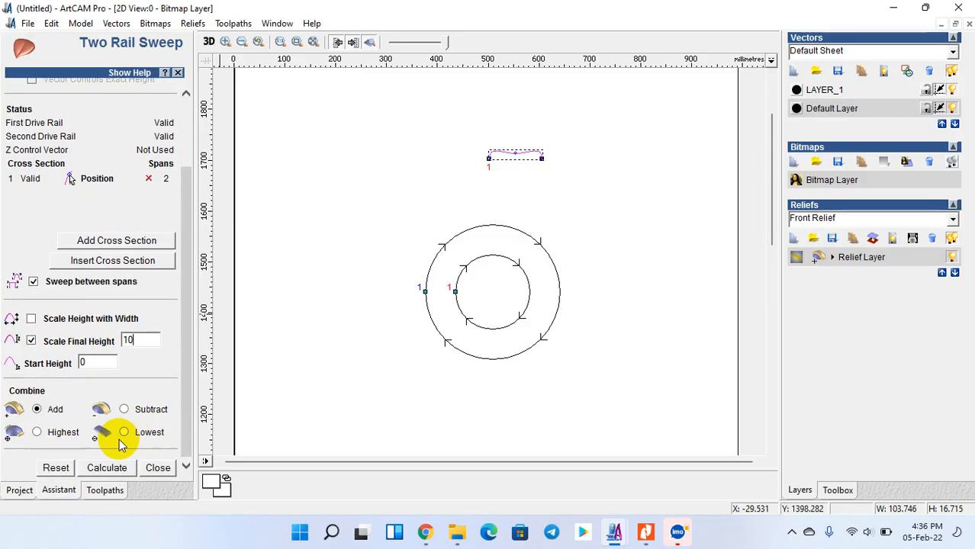
left_click(39, 432)
left_click(107, 467)
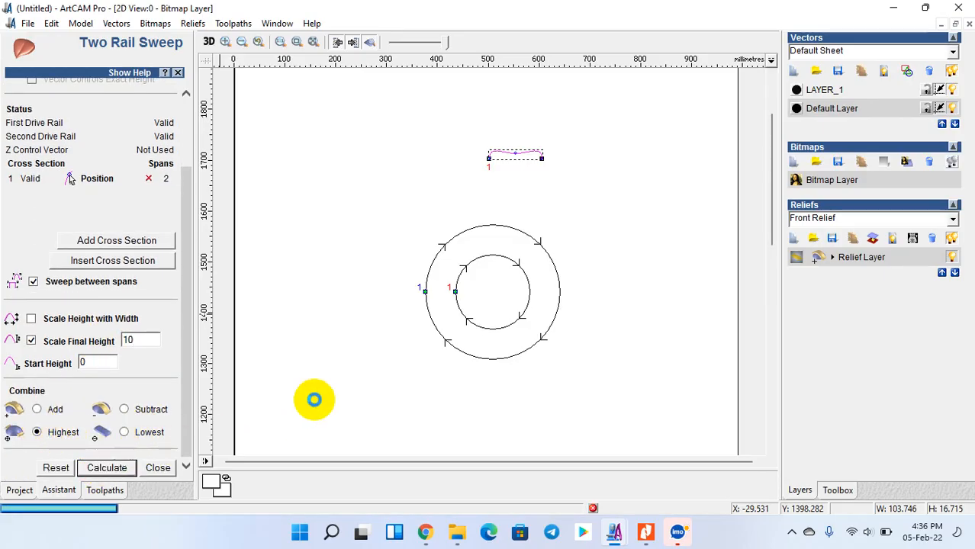
left_click(342, 130)
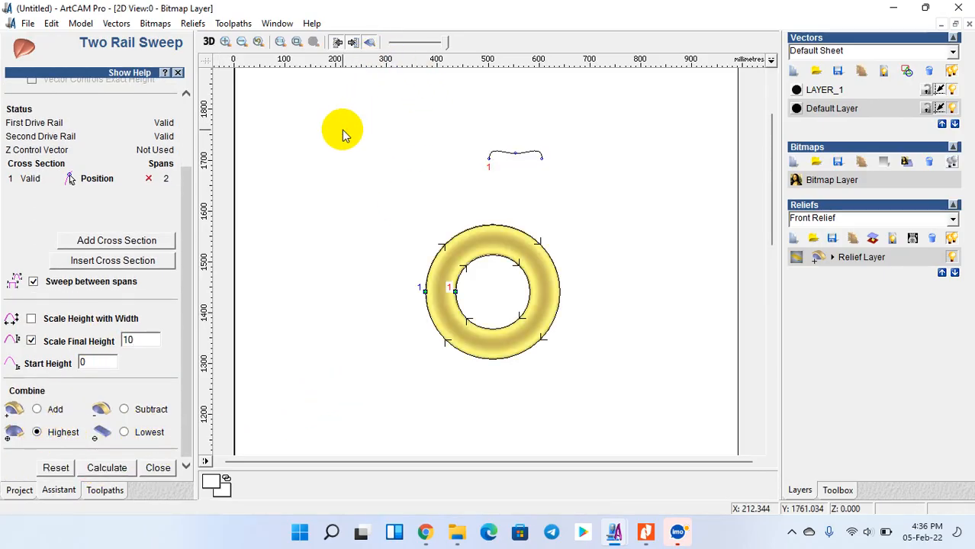
- Undo the ring's two-rail sweep, select the inner circle, and close the sweep tool
scroll(416, 285, "up", 2)
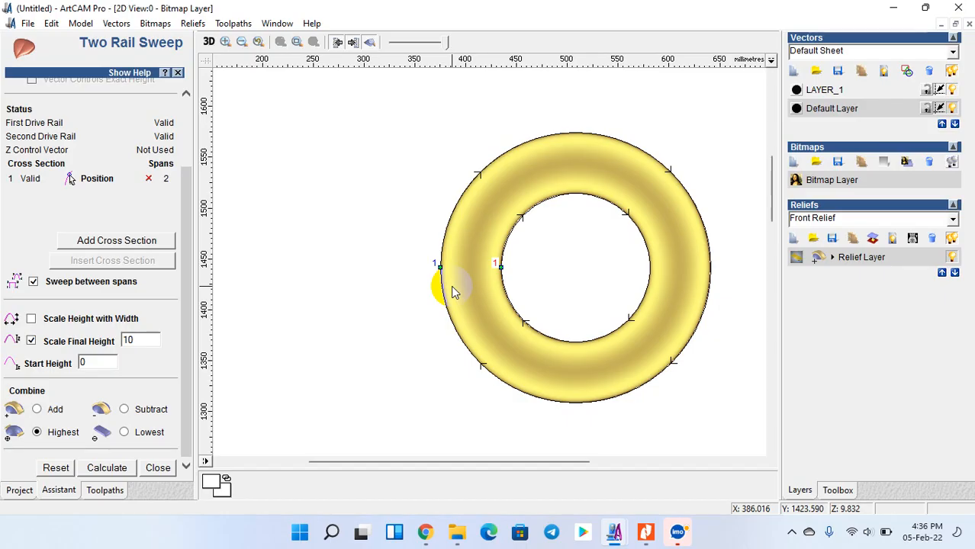
key("ctrl+z")
left_click(547, 202)
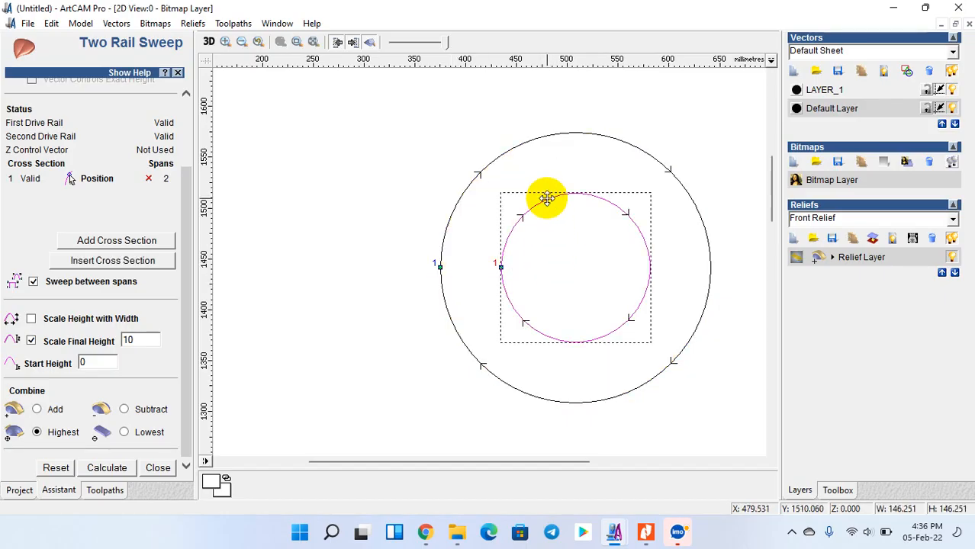
left_click(158, 467)
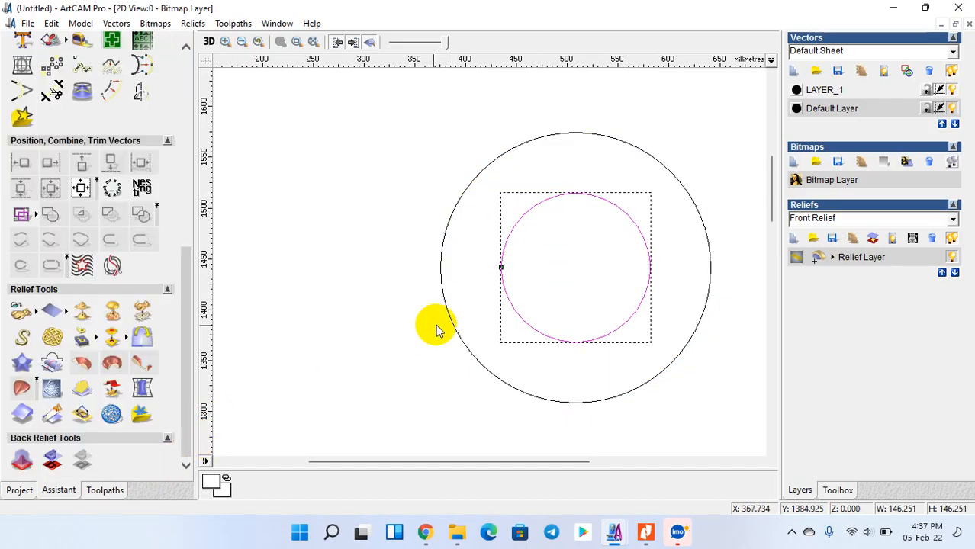
- Group the inner circle's vector, reverse its direction, and select it again
left_click(558, 264)
right_click(530, 211)
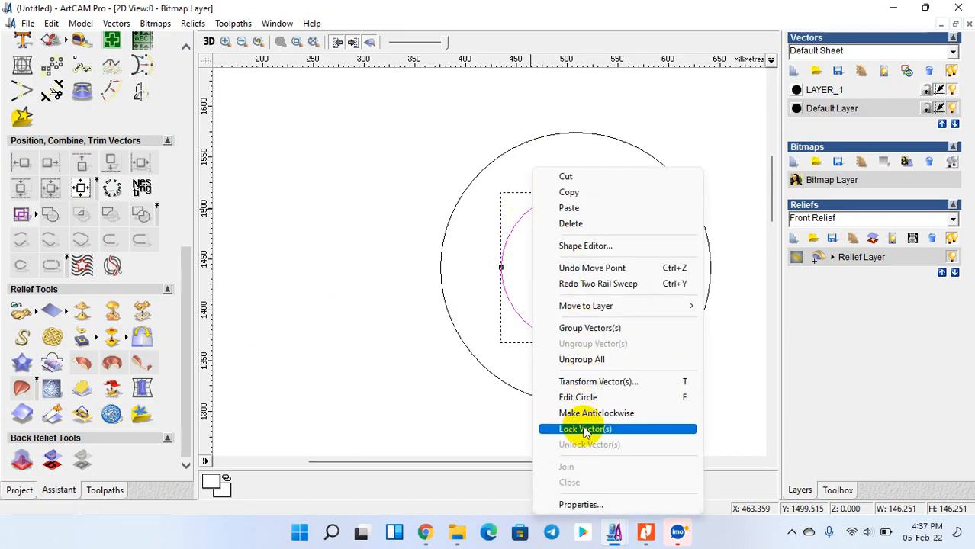
left_click(582, 328)
right_click(581, 296)
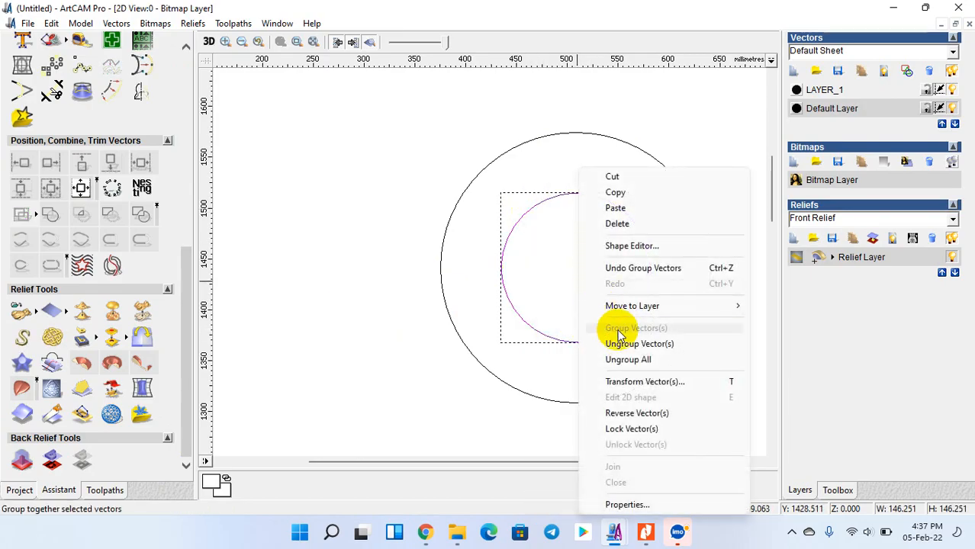
left_click(616, 410)
left_click(542, 294)
left_click(510, 304)
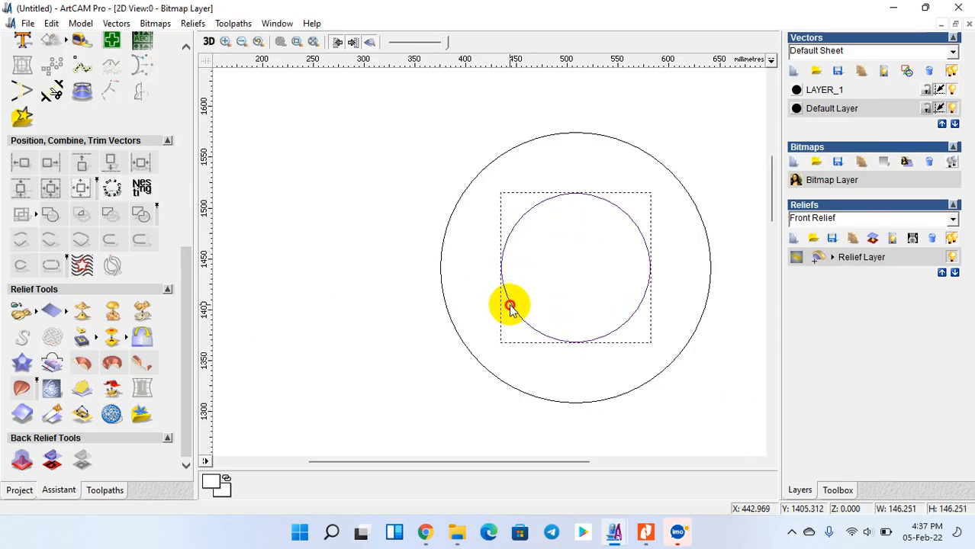
- Ungroup the inner circle and set up a Two Rail Sweep with both circles as rails and the dipped profile as cross section
right_click(511, 304)
left_click(564, 347)
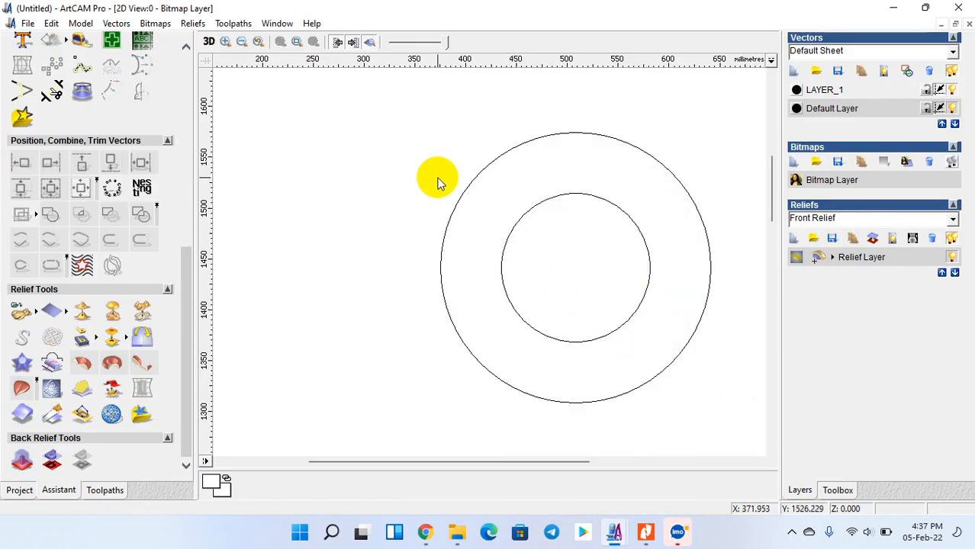
left_click_drag(396, 114, 760, 451)
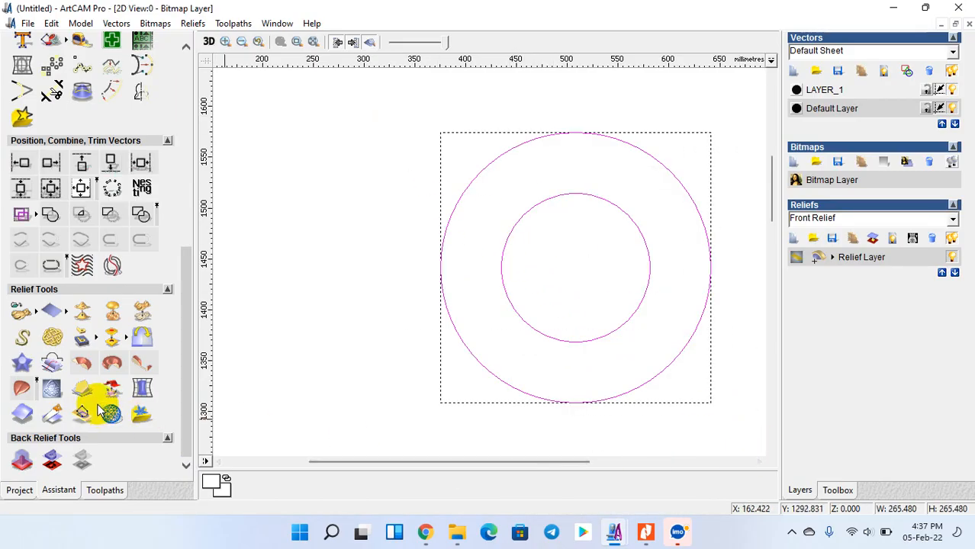
left_click(355, 331)
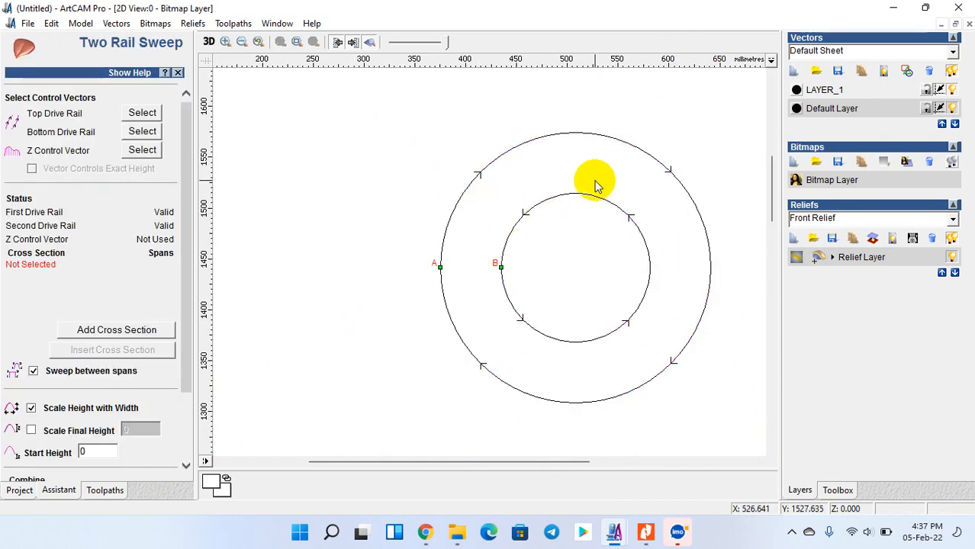
scroll(578, 185, "down", 1)
left_click_drag(465, 144, 556, 174)
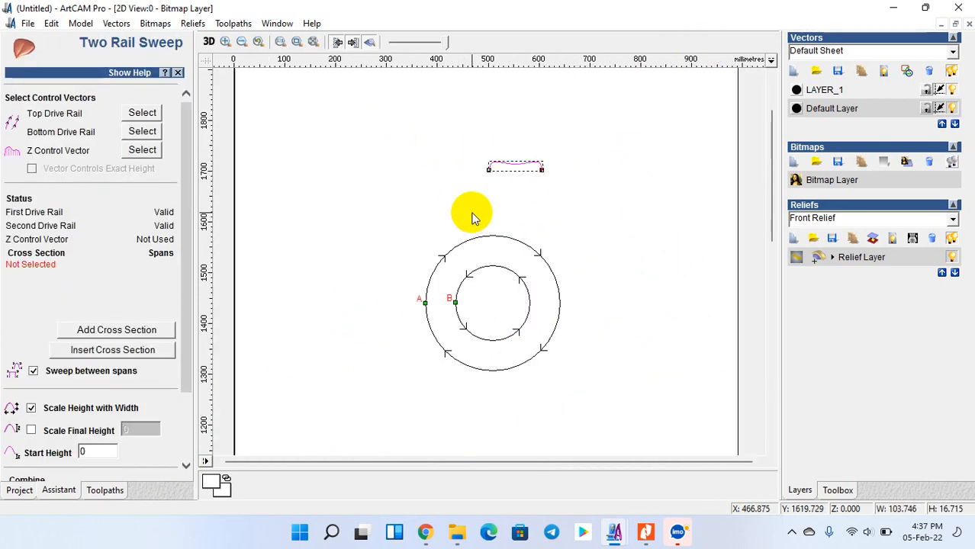
left_click(116, 330)
- Disable height scaling with width, scale the final height to 10, combine as Highest, and calculate the sweep between the circles
scroll(61, 395, "down", 2)
left_click(32, 369)
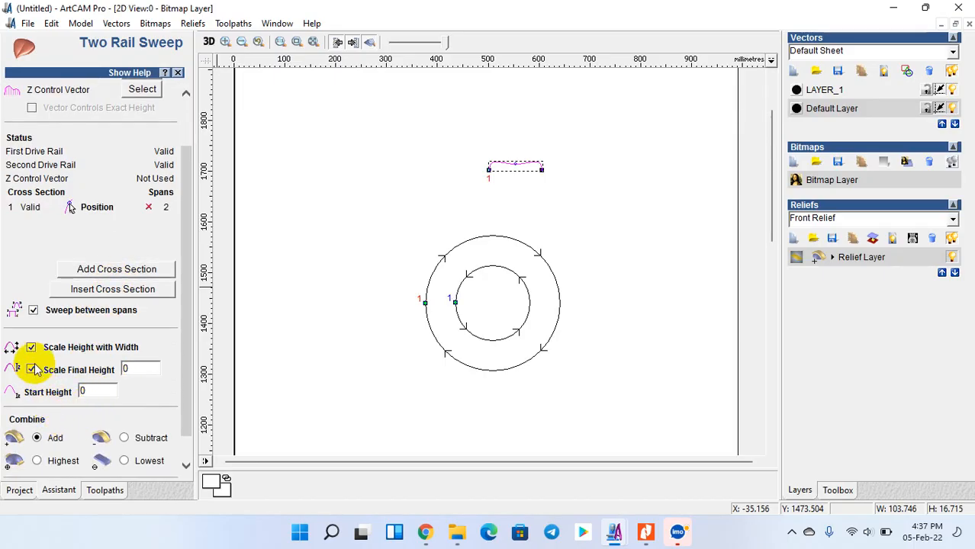
left_click(31, 348)
double_click(131, 368)
type("1")
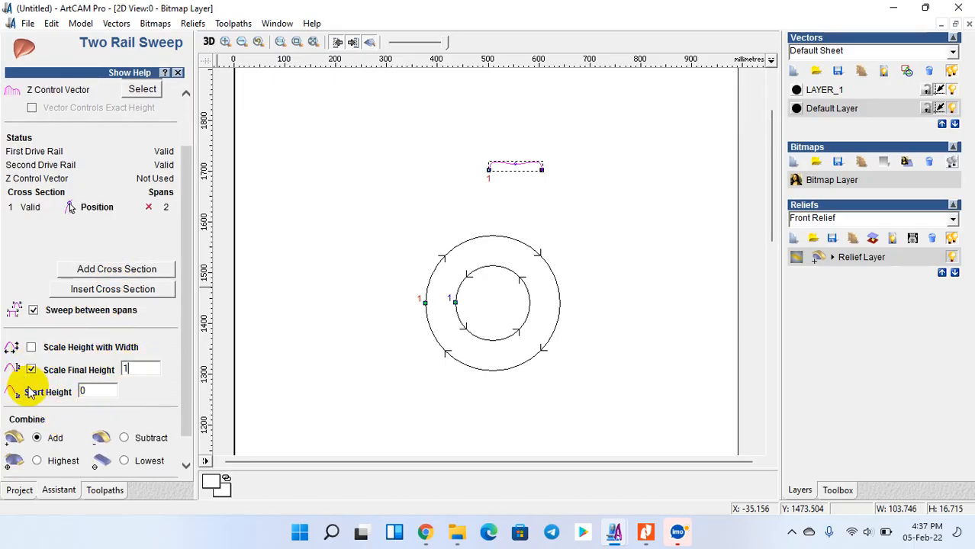
type("0")
scroll(46, 396, "down", 1)
left_click(38, 431)
left_click(107, 468)
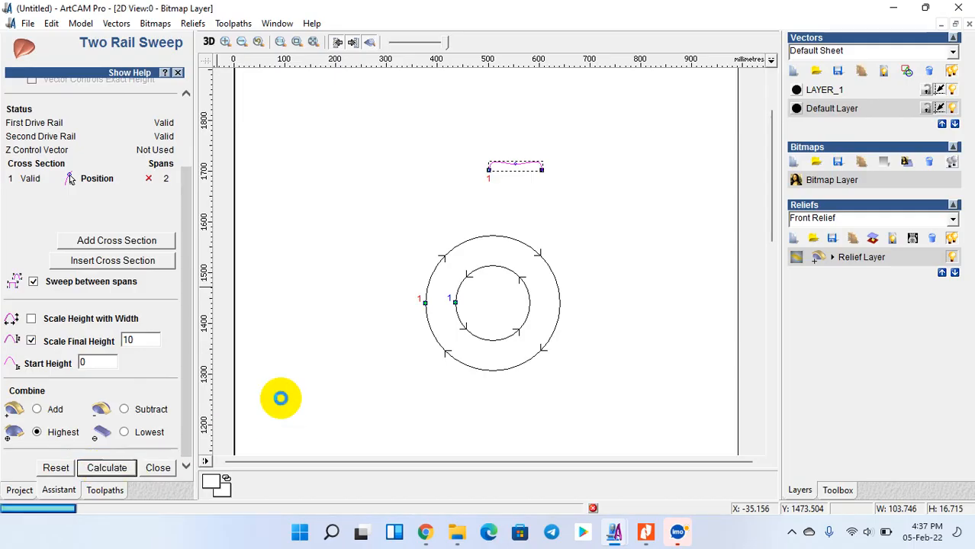
left_click(370, 344)
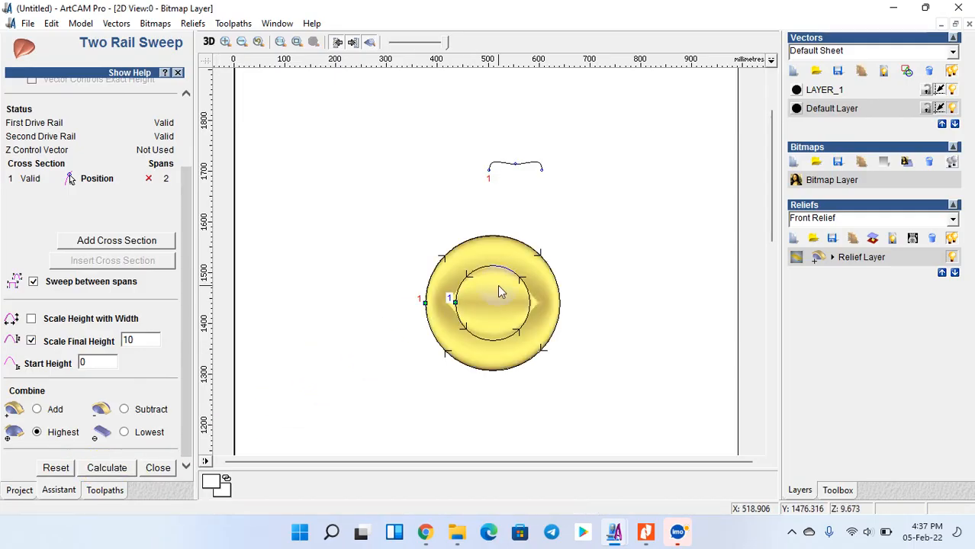
- Undo the sweep, then group the inner circle, reverse its direction and ungroup it
left_click(495, 288)
left_click(467, 275)
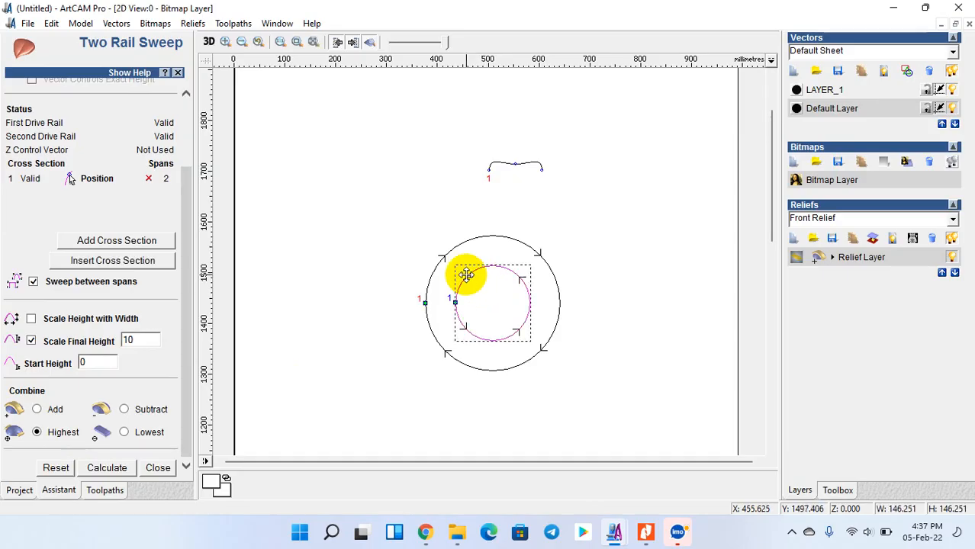
right_click(513, 303)
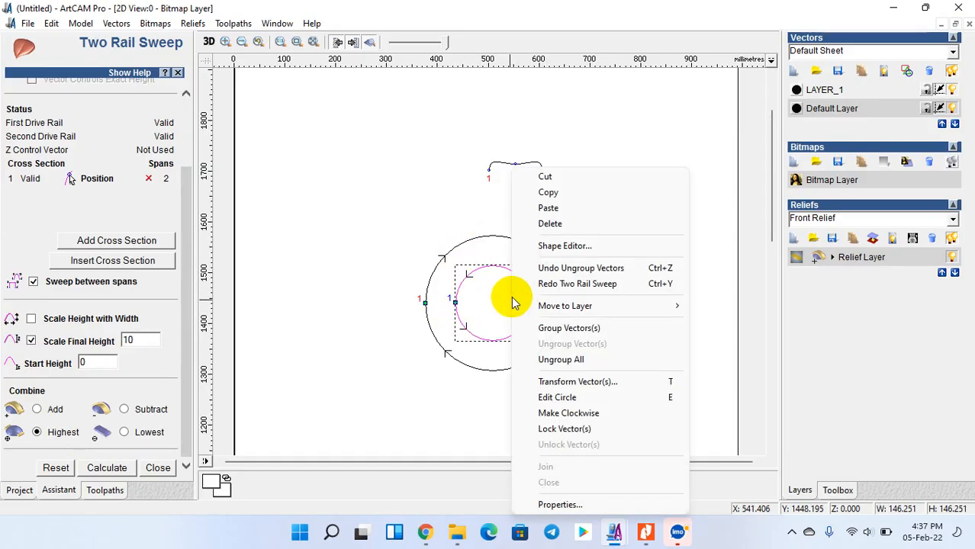
left_click(572, 330)
right_click(471, 288)
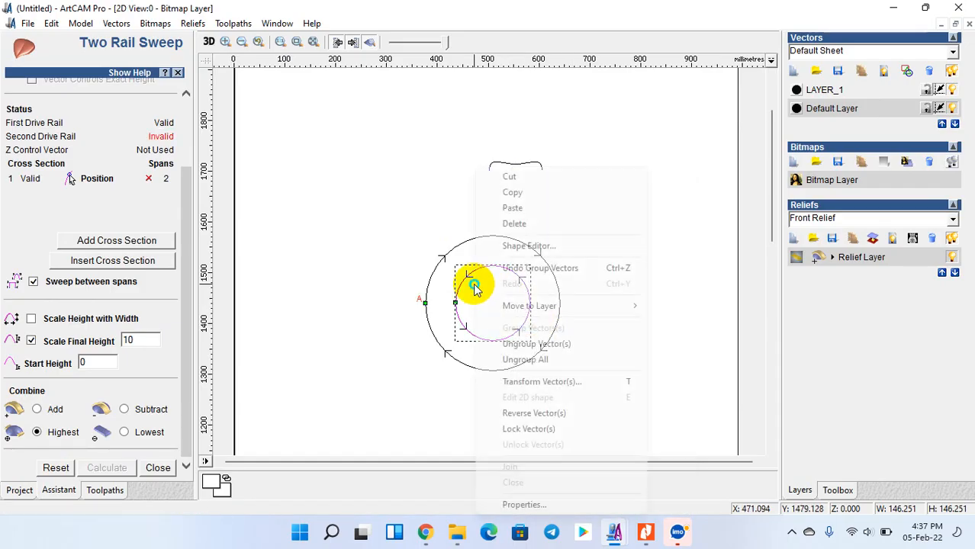
left_click(544, 413)
right_click(496, 315)
left_click(570, 344)
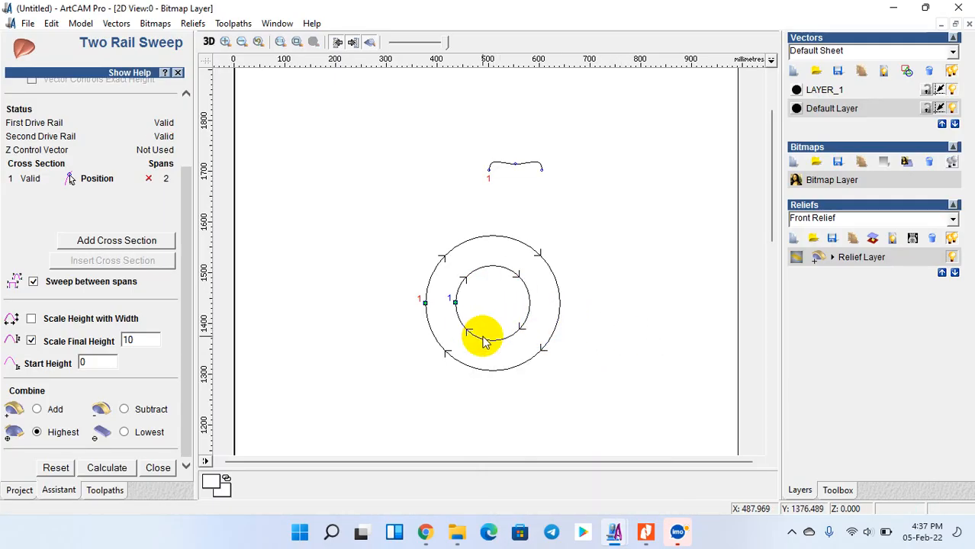
- Calculate the ring sweep again with the reversed inner rail and close the sweep tool
left_click(92, 468)
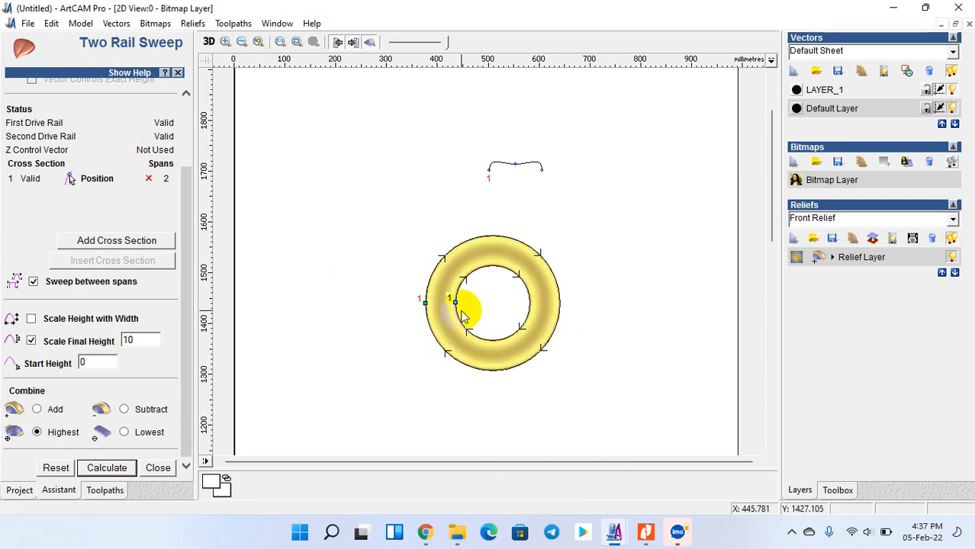
scroll(498, 307, "up", 3)
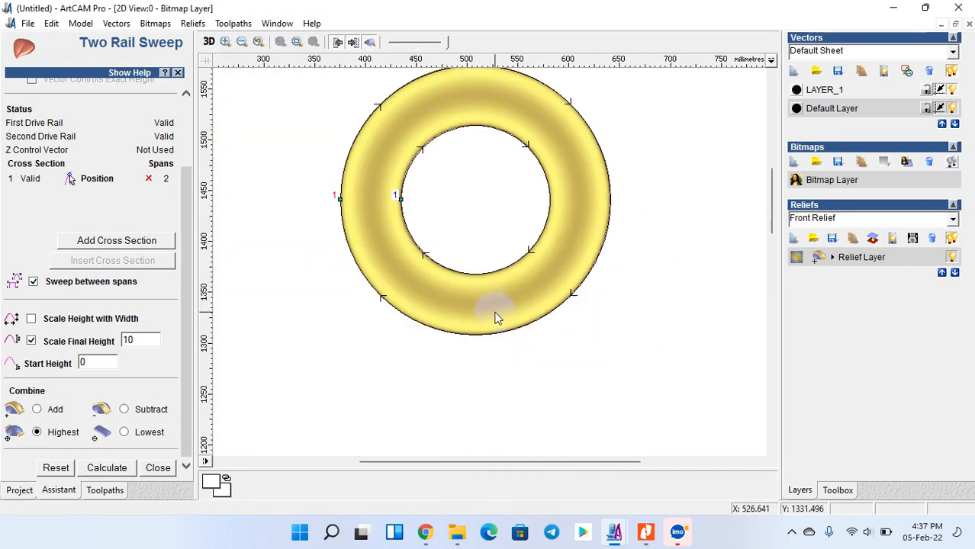
left_click(483, 248)
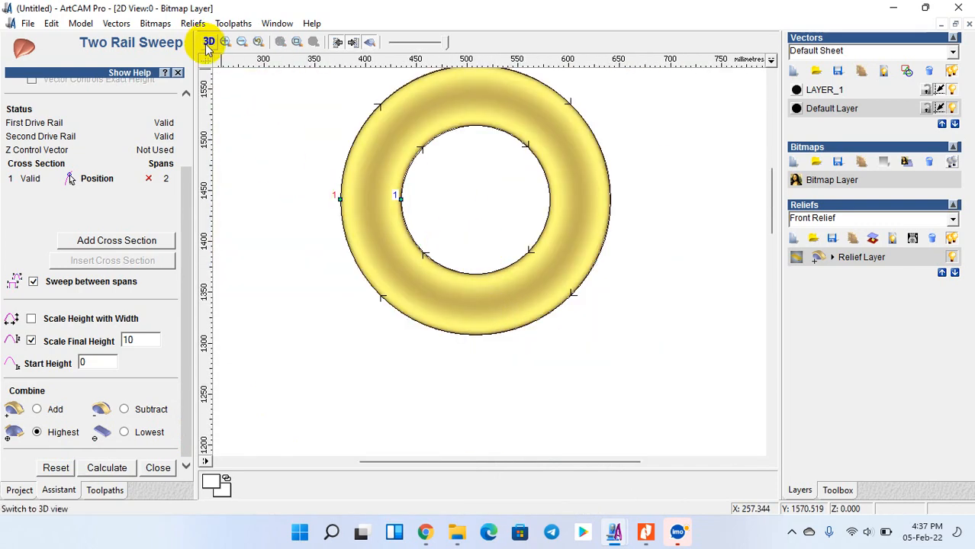
left_click(164, 467)
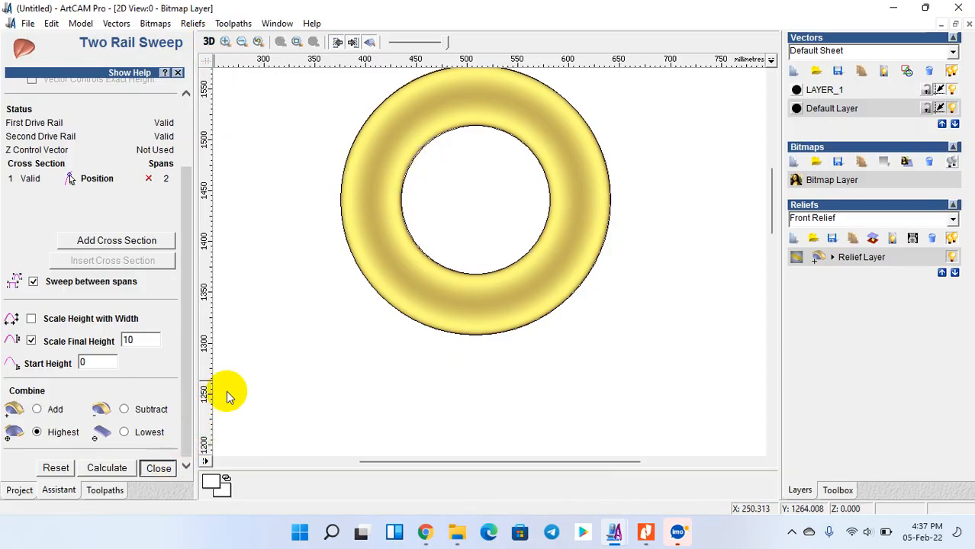
- Make a slightly enlarged concentric copy of the inner circle, about 158 mm in diameter, and select it
left_click(458, 137)
scroll(457, 137, "up", 2)
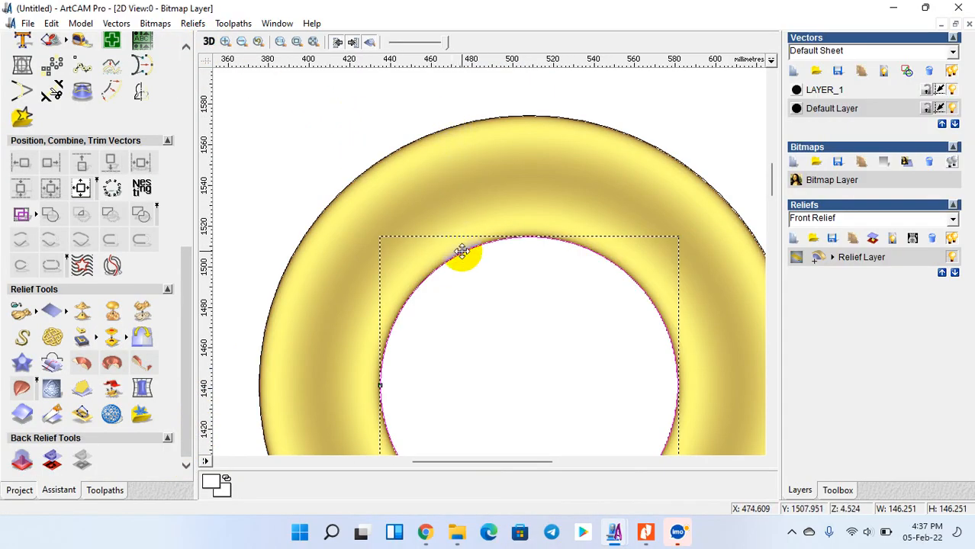
left_click(461, 251)
left_click_drag(675, 239, 685, 222)
left_click(490, 342)
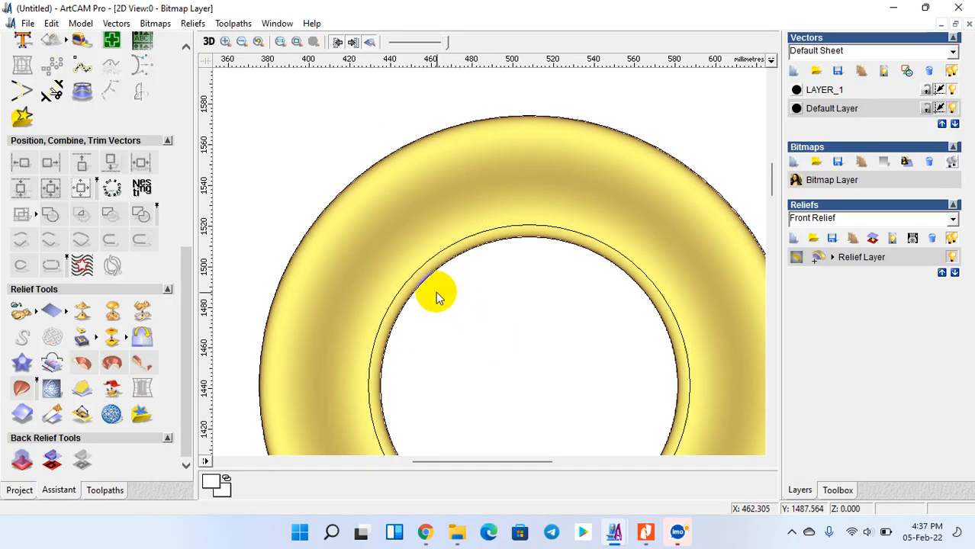
left_click(430, 266)
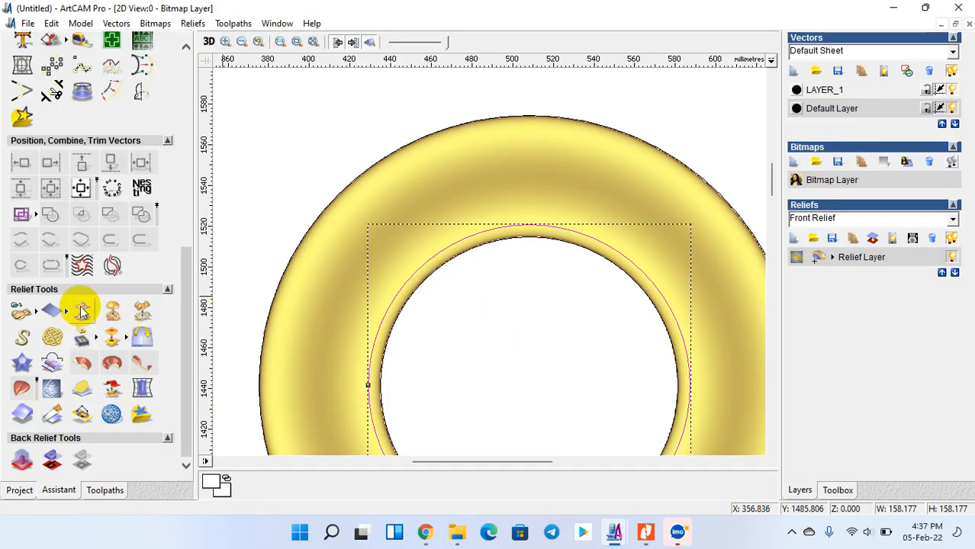
- Clear the ring relief and add a Pyramid texture with size 20 and Z height 8 inside the enlarged circle
left_click(111, 312)
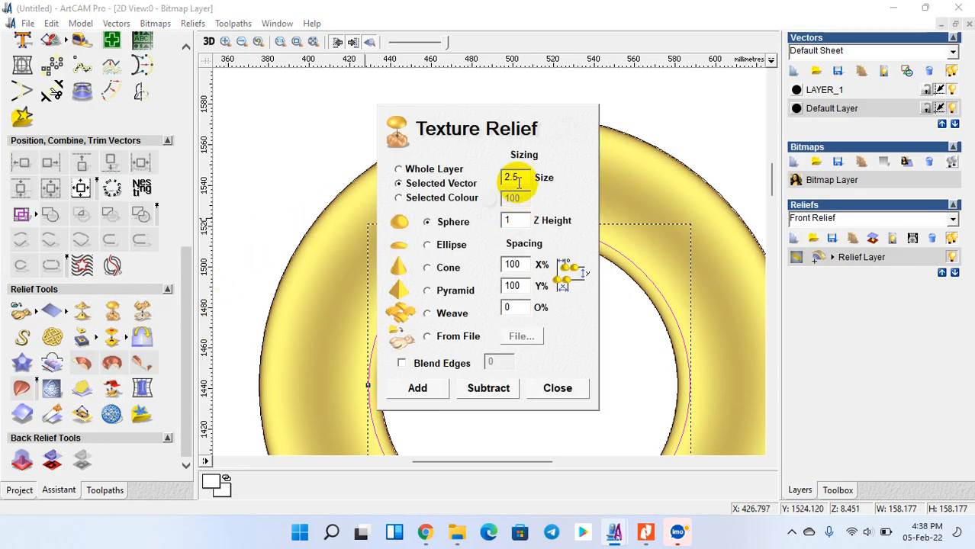
type("20")
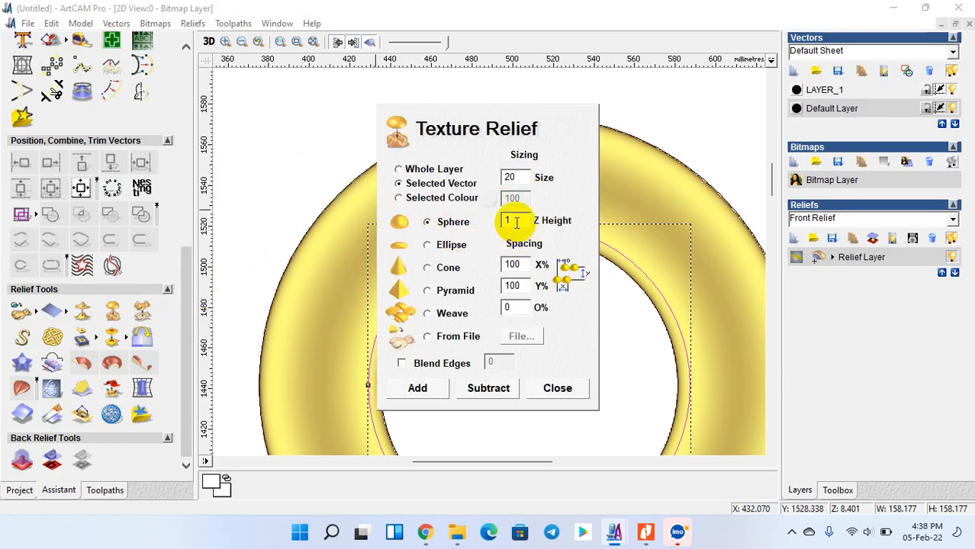
double_click(509, 220)
type("8")
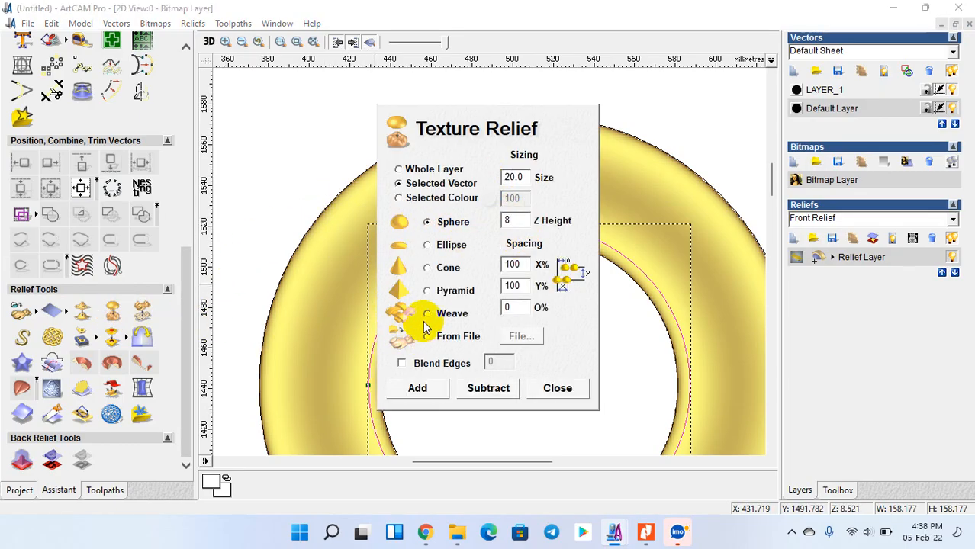
left_click(427, 291)
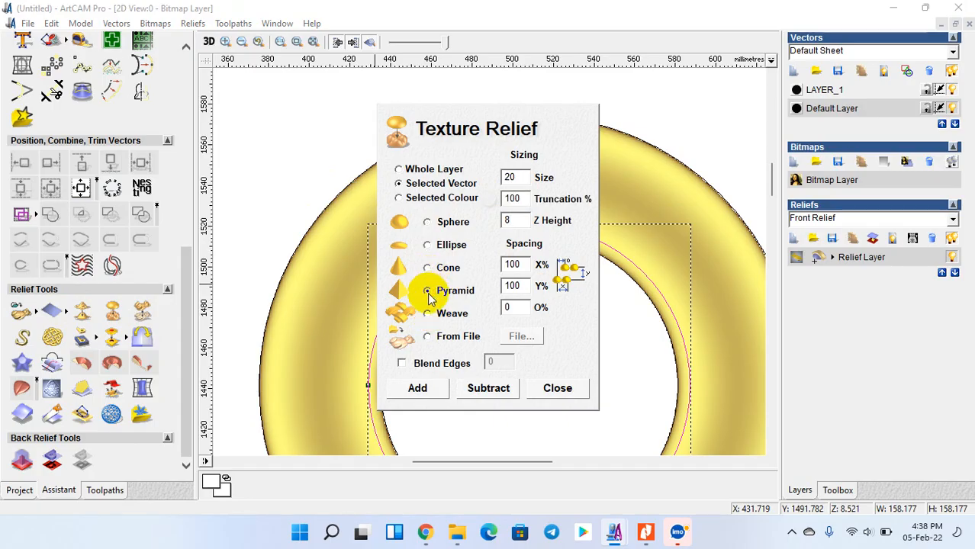
left_click(420, 388)
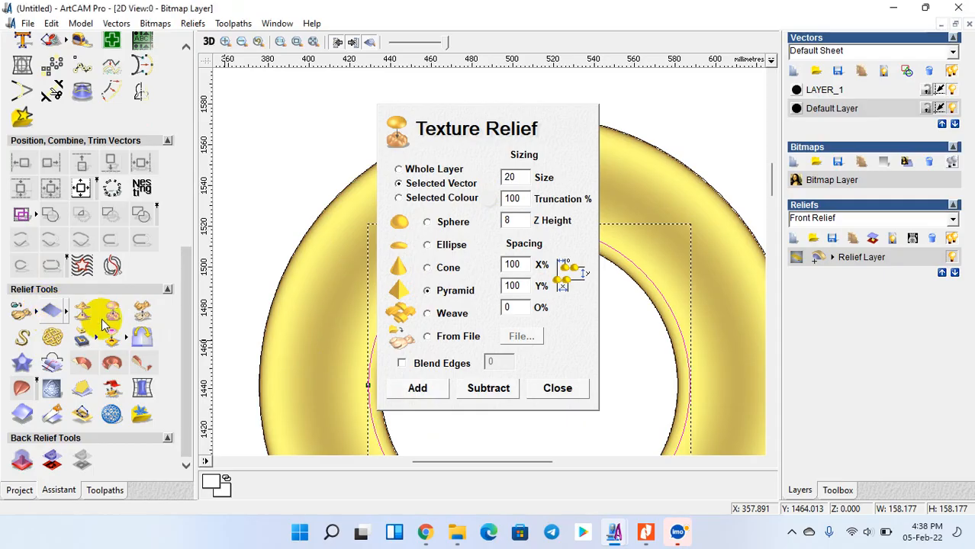
left_click(392, 388)
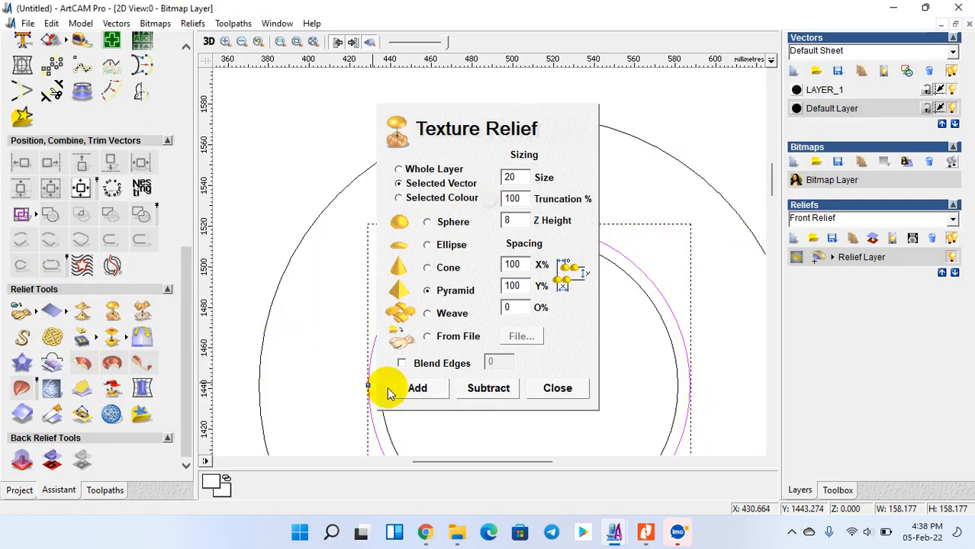
left_click(557, 389)
- Set up a Two Rail Sweep using the original inner and outer circles as rails and the dipped profile as cross section
left_click(479, 238)
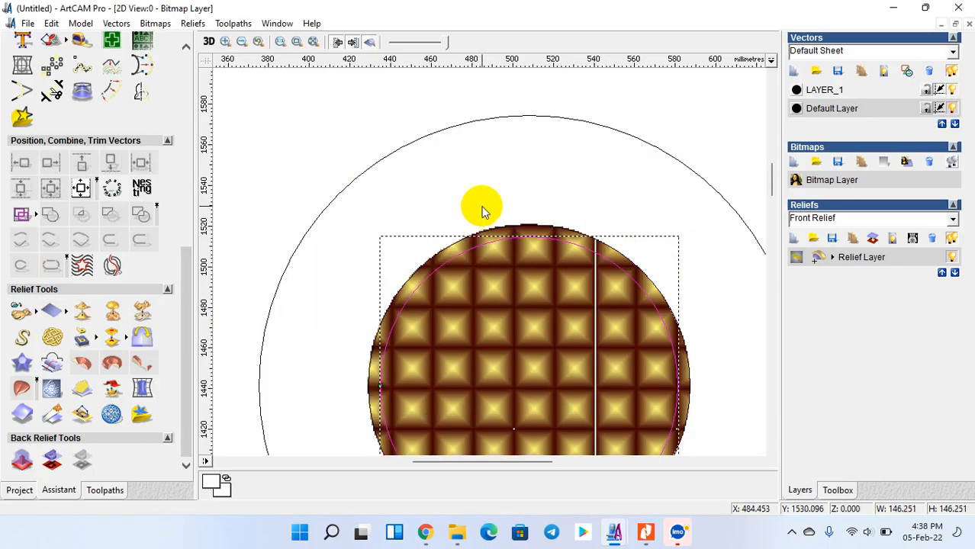
left_click(446, 144, "shift")
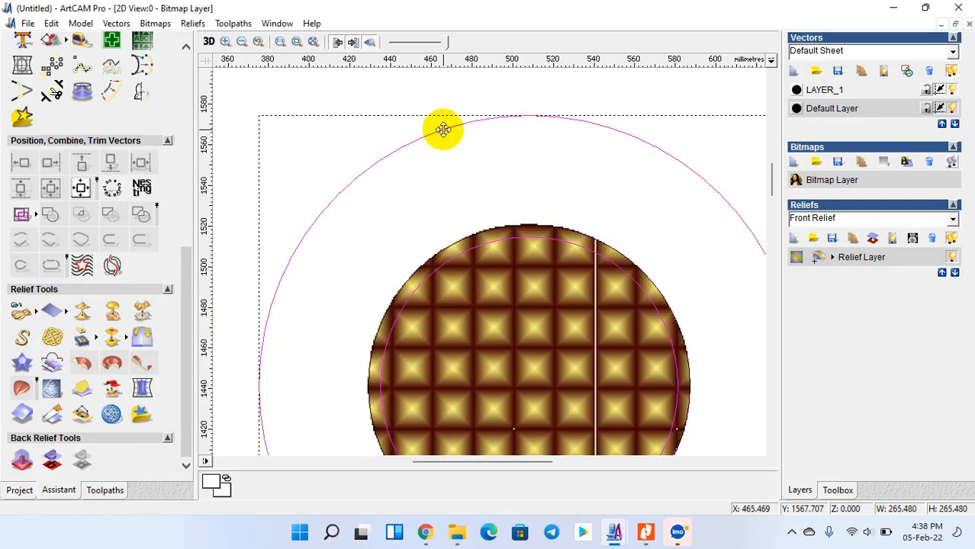
left_click(21, 390)
scroll(483, 315, "down", 5)
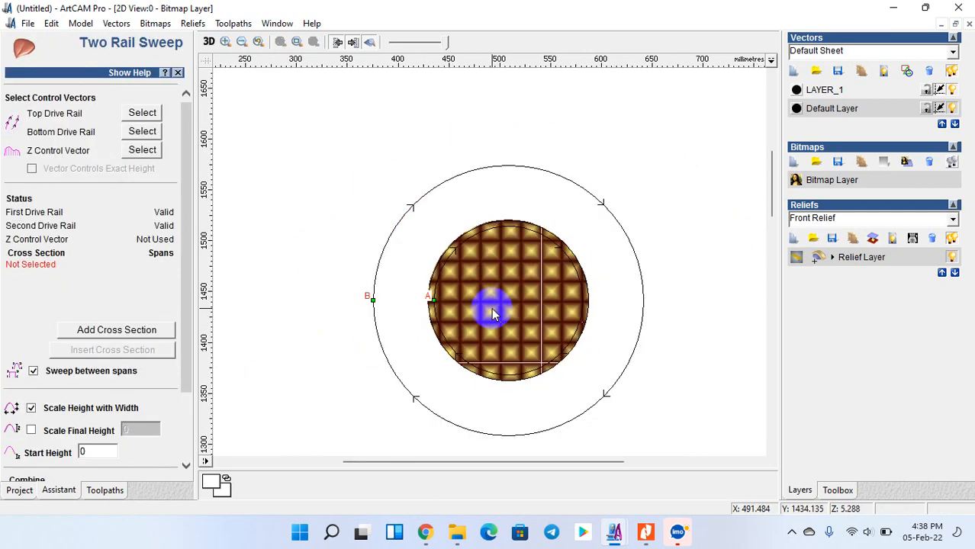
left_click_drag(470, 104, 582, 151)
left_click(137, 330)
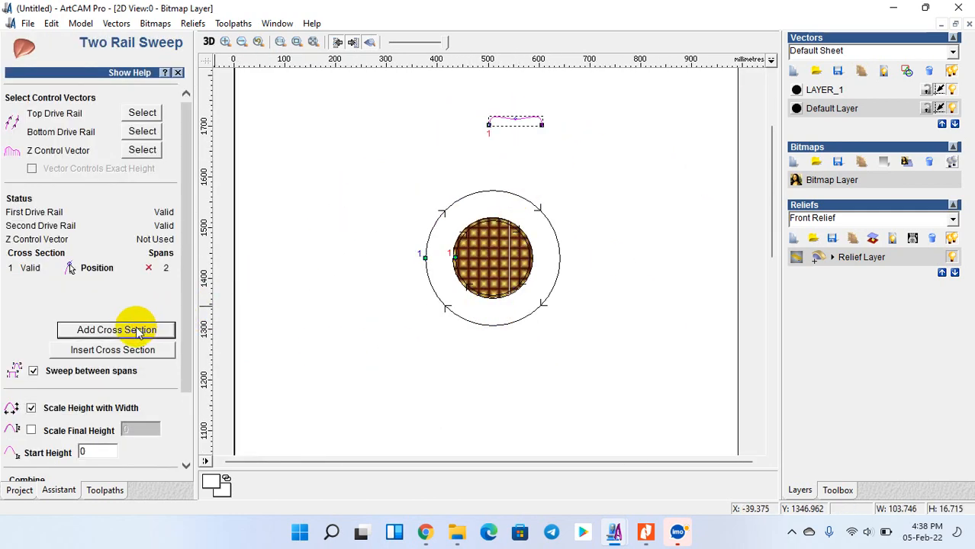
- Turn off width-based height scaling, set the final height to 10, combine as Highest, and calculate the ring around the pyramid texture
left_click(32, 430)
left_click(31, 408)
double_click(128, 430)
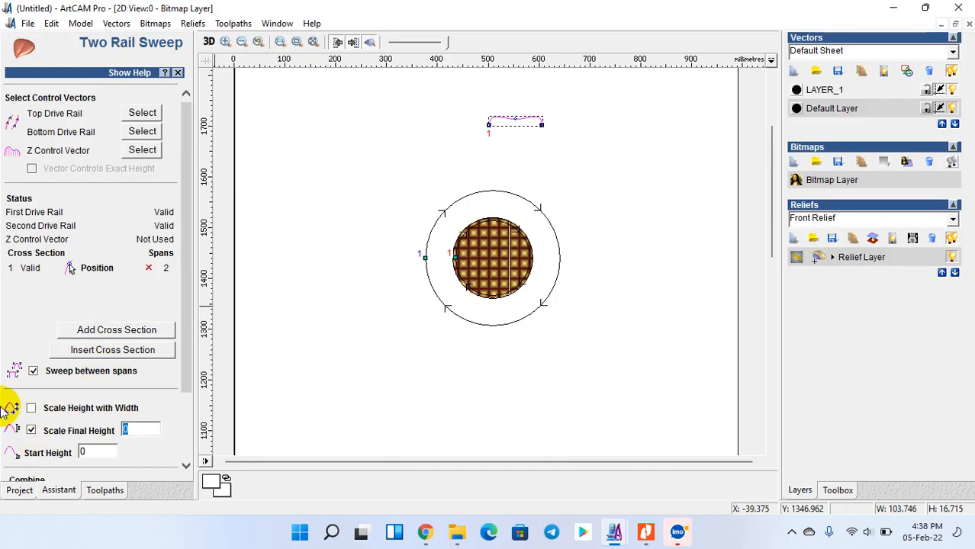
scroll(23, 409, "down", 3)
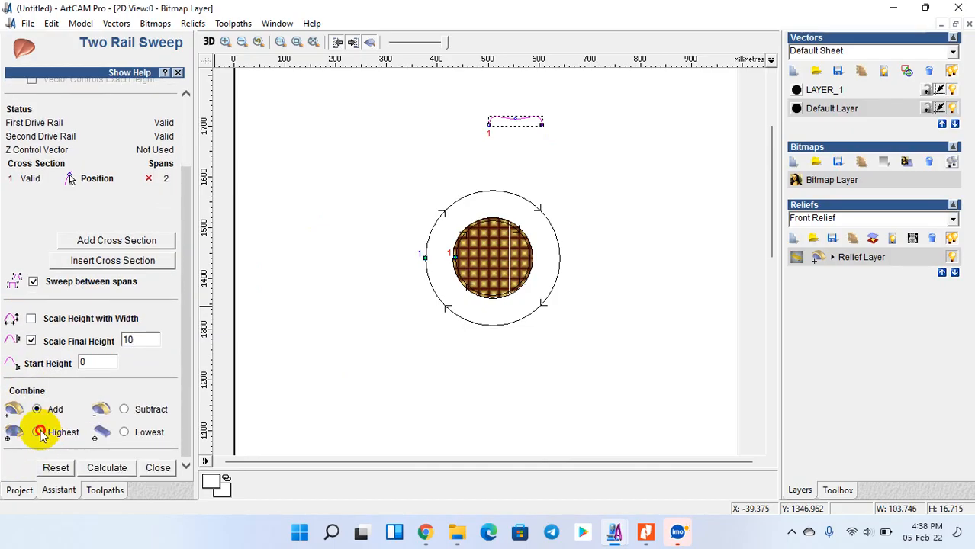
left_click(103, 466)
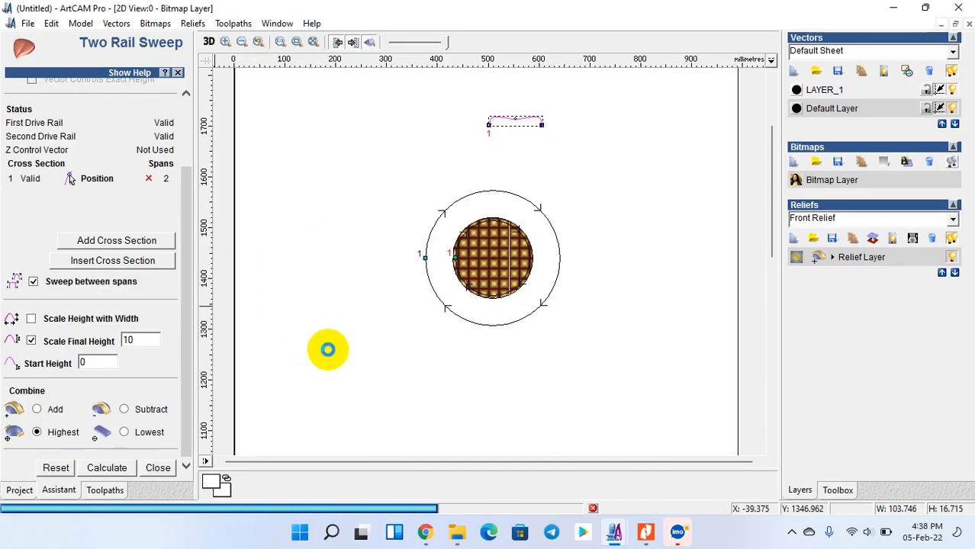
- Undo the ring sweep and the pyramid texture inside the slightly enlarged circle
scroll(492, 266, "up", 6)
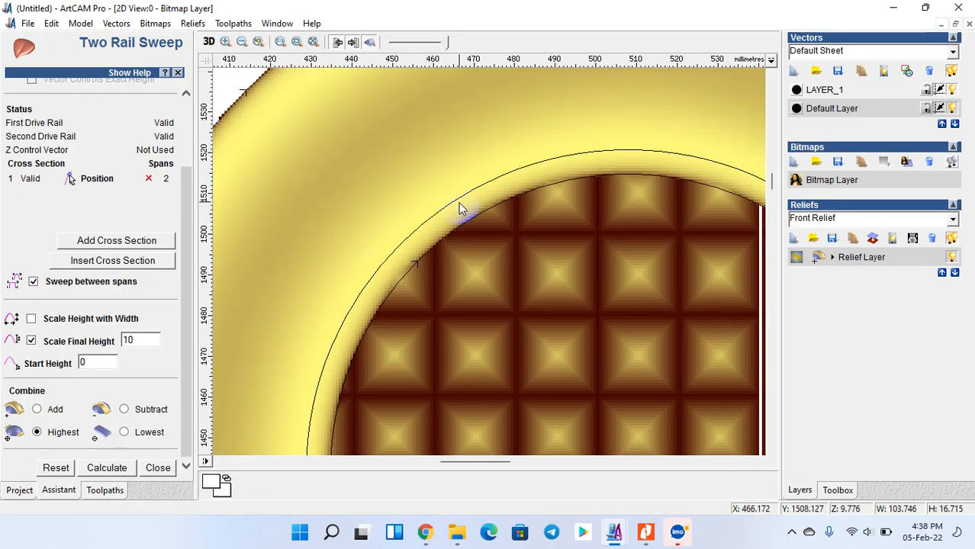
left_click(459, 203)
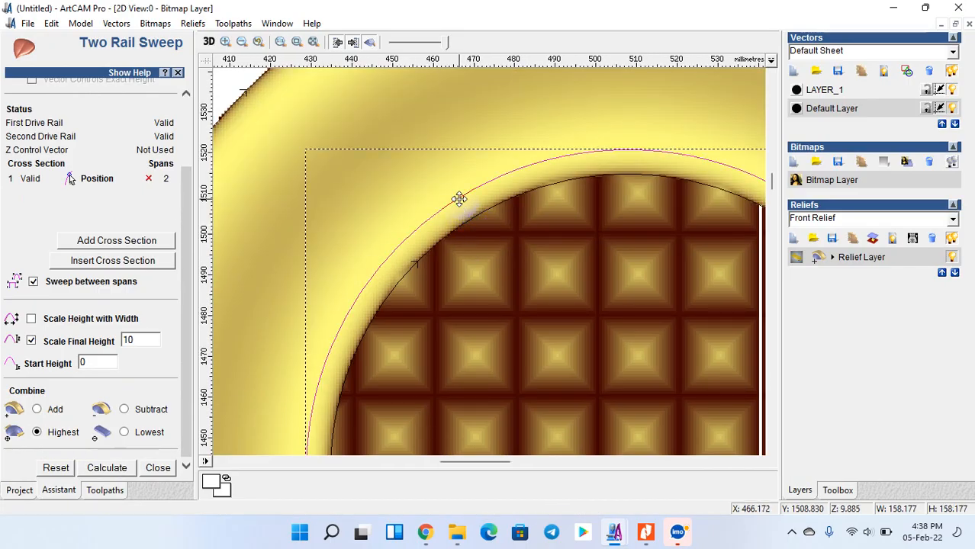
scroll(490, 243, "down", 3)
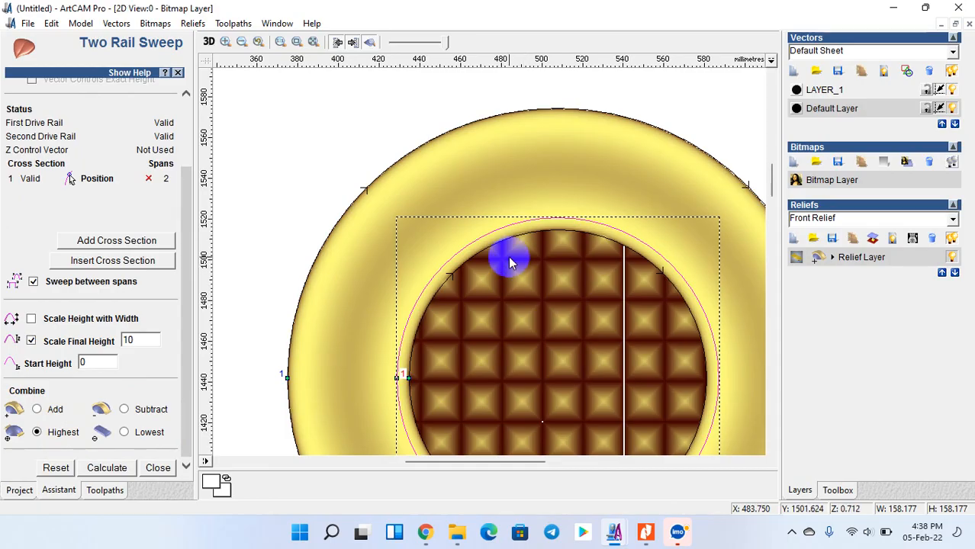
key("ctrl+z")
key("ctrl+z")
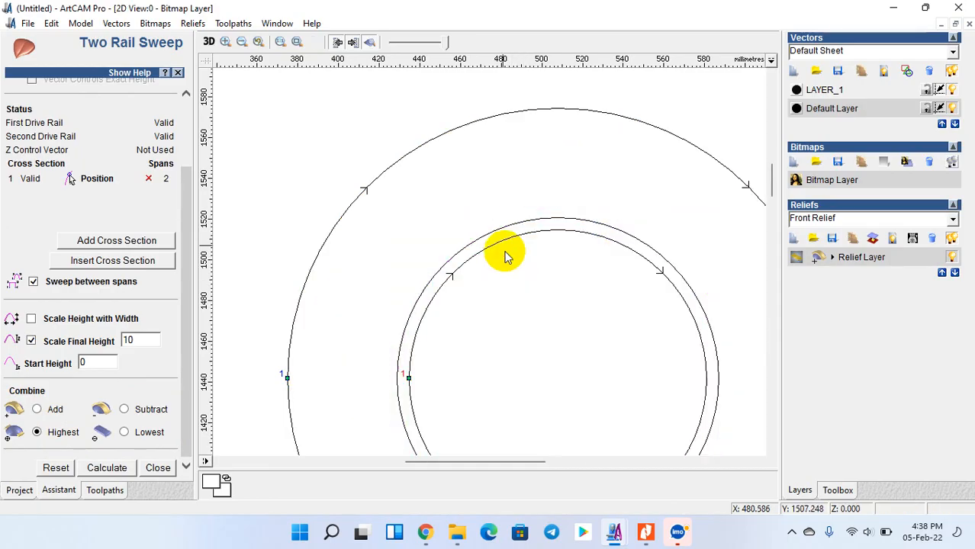
- Make a larger concentric copy of the slightly enlarged circle, about 194 mm in diameter, and leave it selected
left_click(496, 232)
left_click(495, 231)
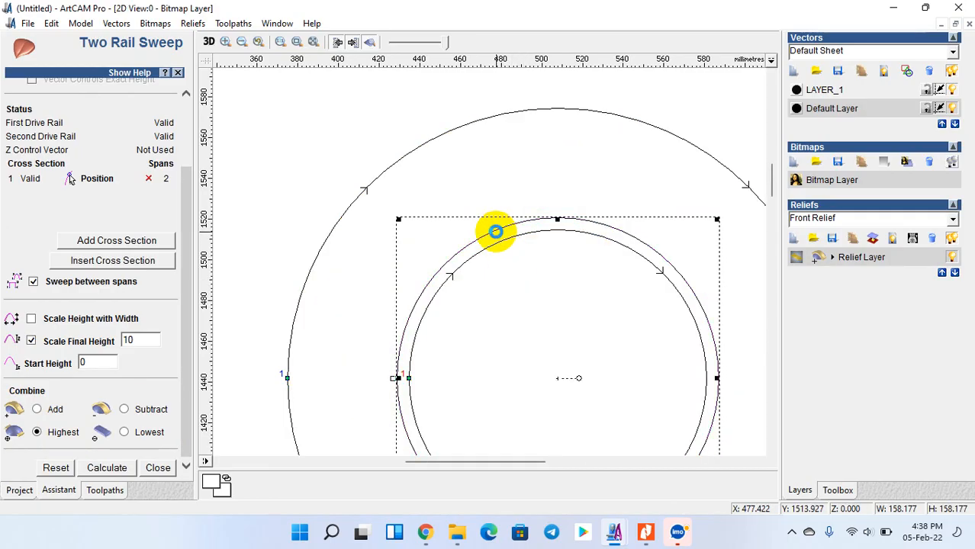
scroll(526, 234, "down", 3)
left_click_drag(587, 246, 607, 235)
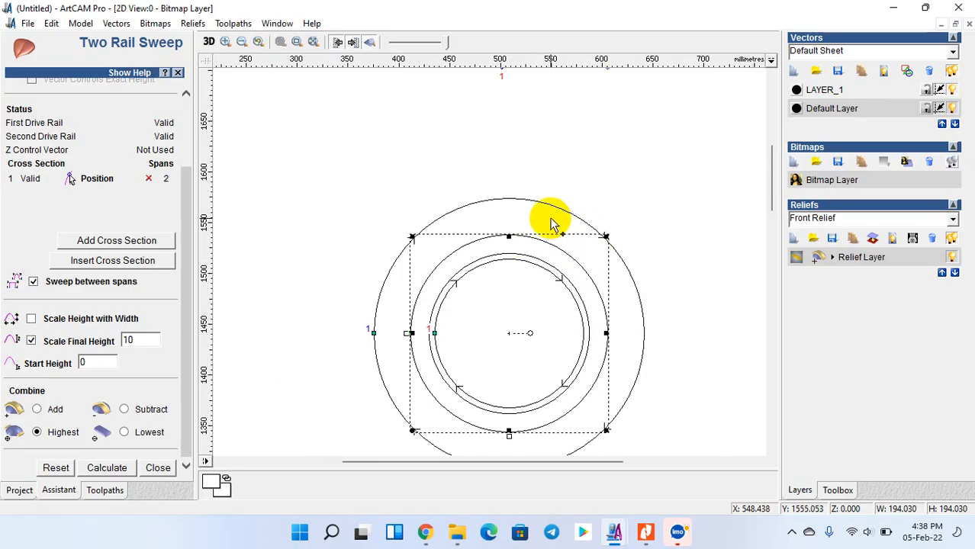
- Close the Two Rail Sweep and add a Pyramid texture with size 20 and Z height 8 inside the 194 mm circle
left_click(158, 467)
left_click(119, 309)
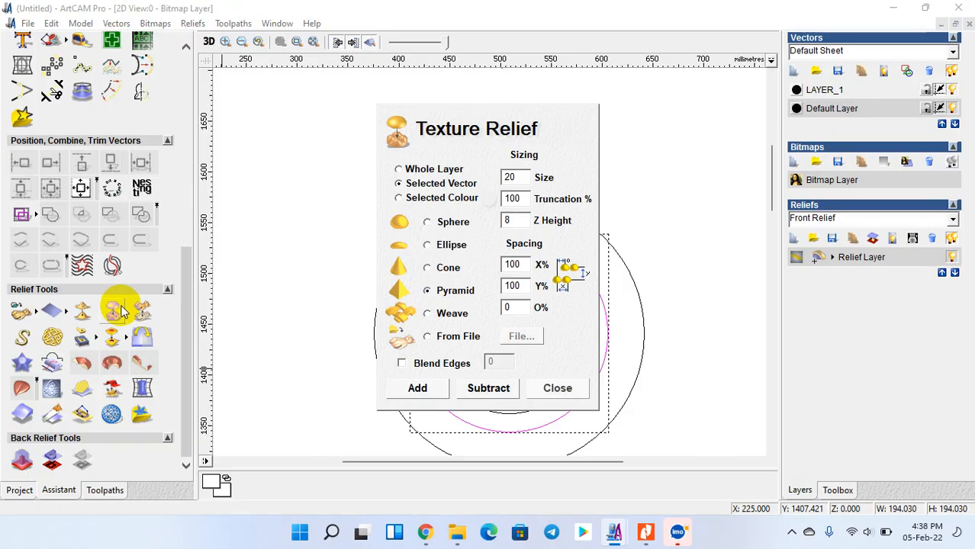
left_click(422, 388)
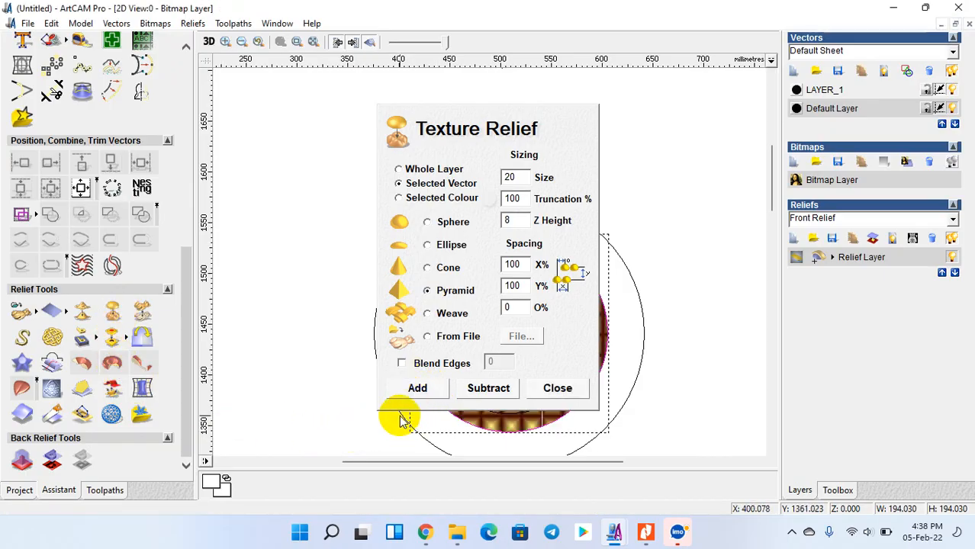
left_click(560, 388)
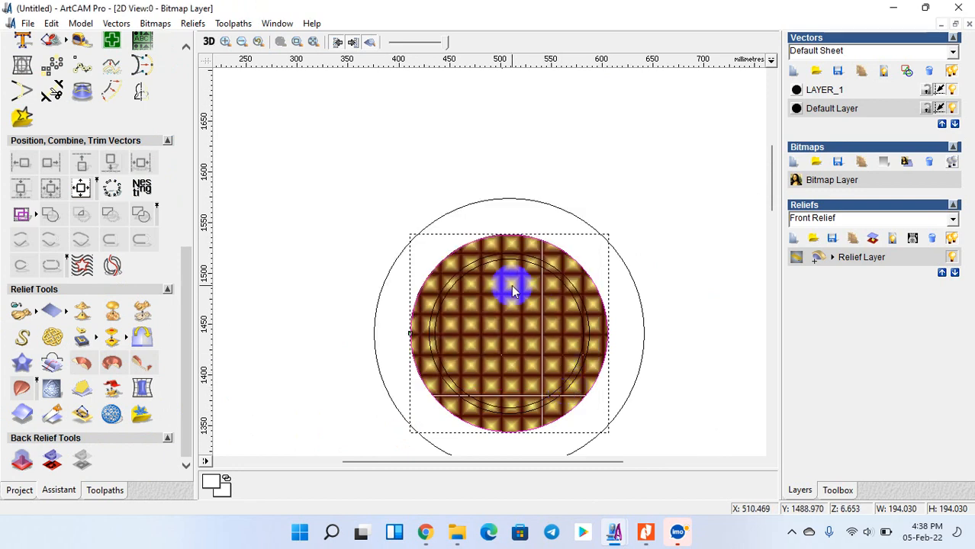
- Set up a Two Rail Sweep with the innermost and outermost circles as rails and the dipped profile above as cross section
left_click(451, 282)
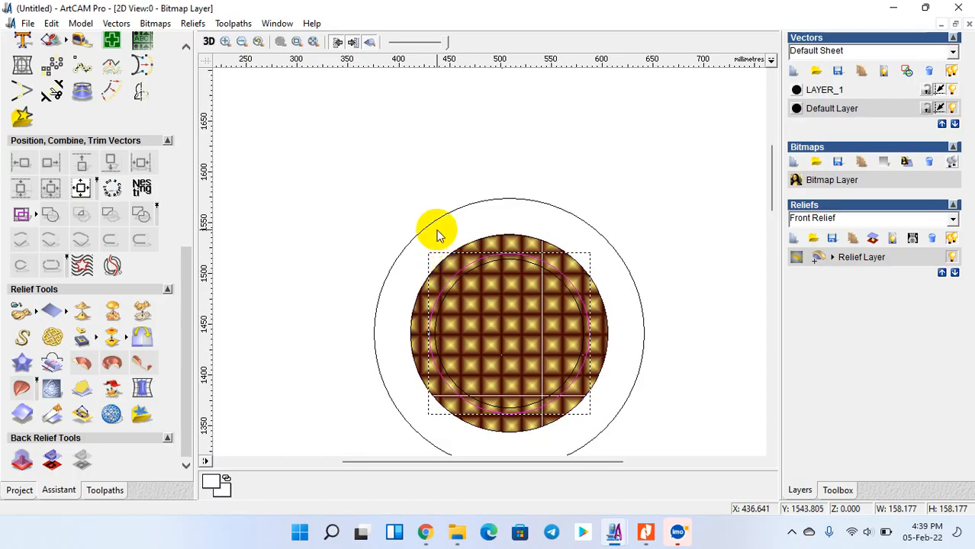
left_click(458, 281)
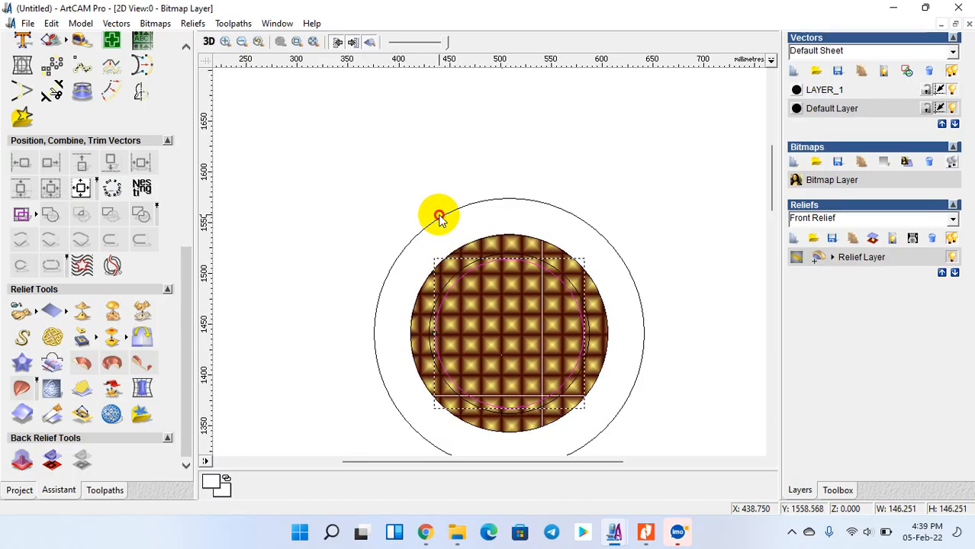
left_click(404, 244, "shift")
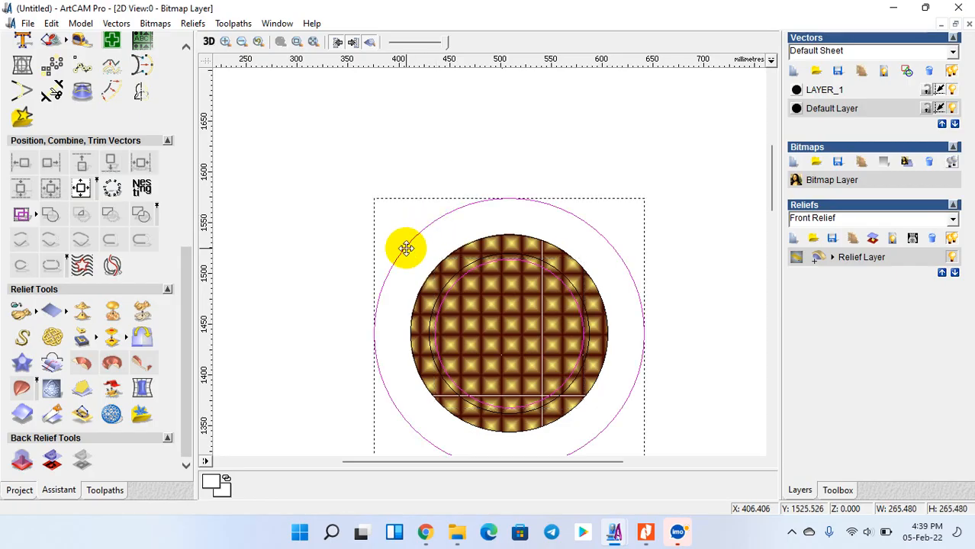
left_click(27, 390)
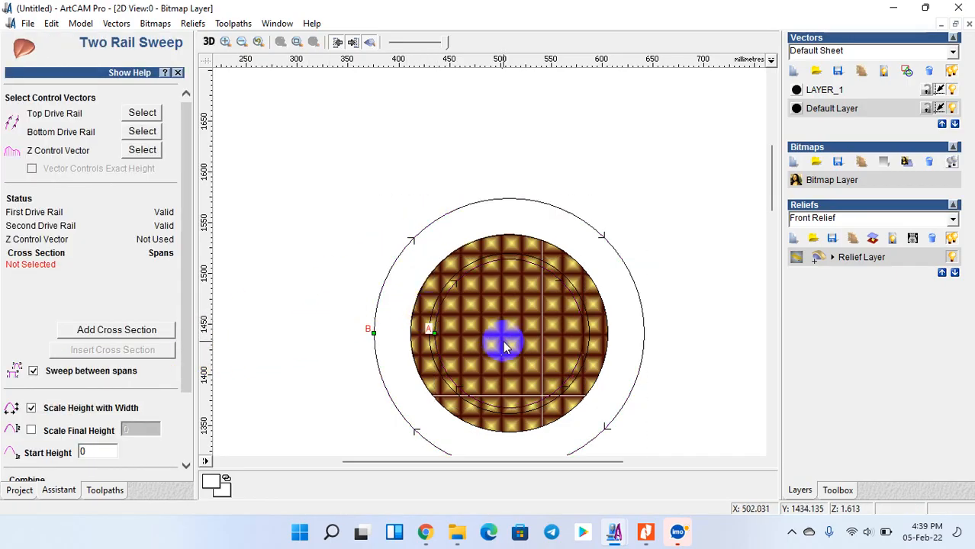
scroll(497, 335, "up", 2)
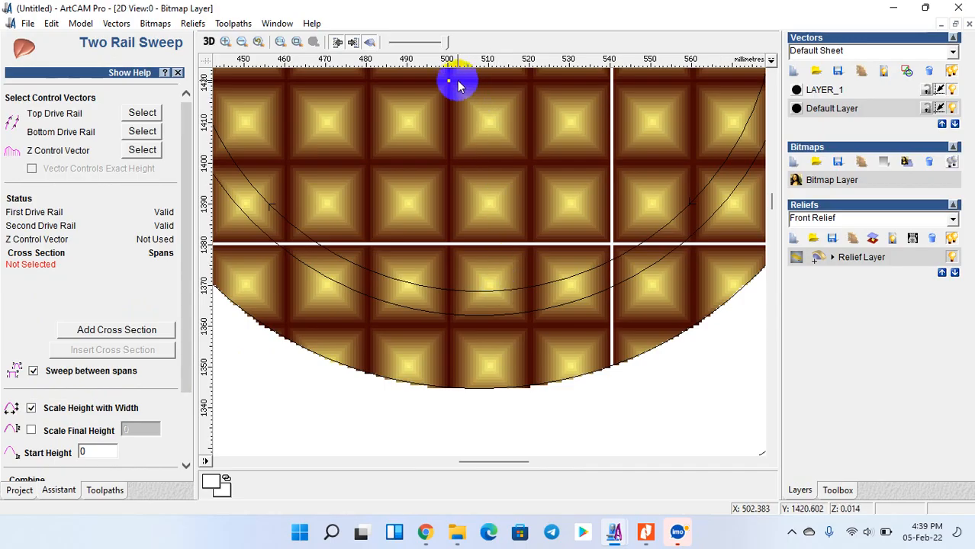
scroll(461, 136, "down", 3)
left_click_drag(472, 117, 574, 185)
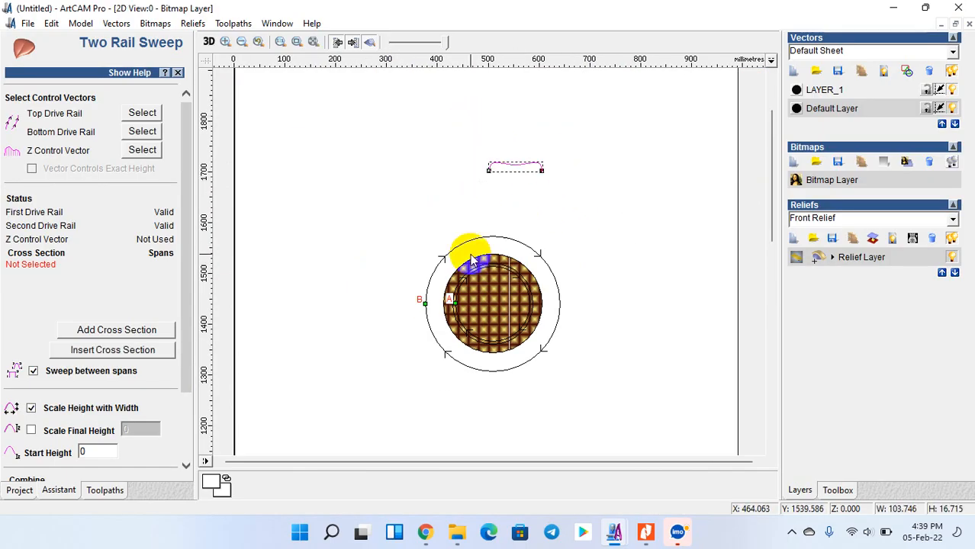
left_click(103, 330)
- Turn off width-based height scaling, scale the final height to 10, combine as Highest, and calculate the ring over the wider texture
left_click(30, 430)
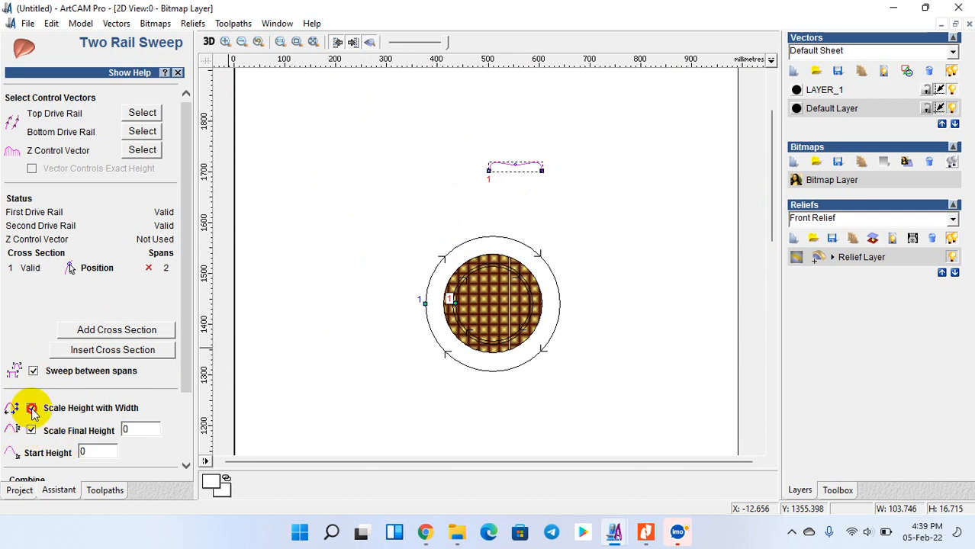
left_click(31, 408)
left_click_drag(141, 429, 6, 431)
type("10")
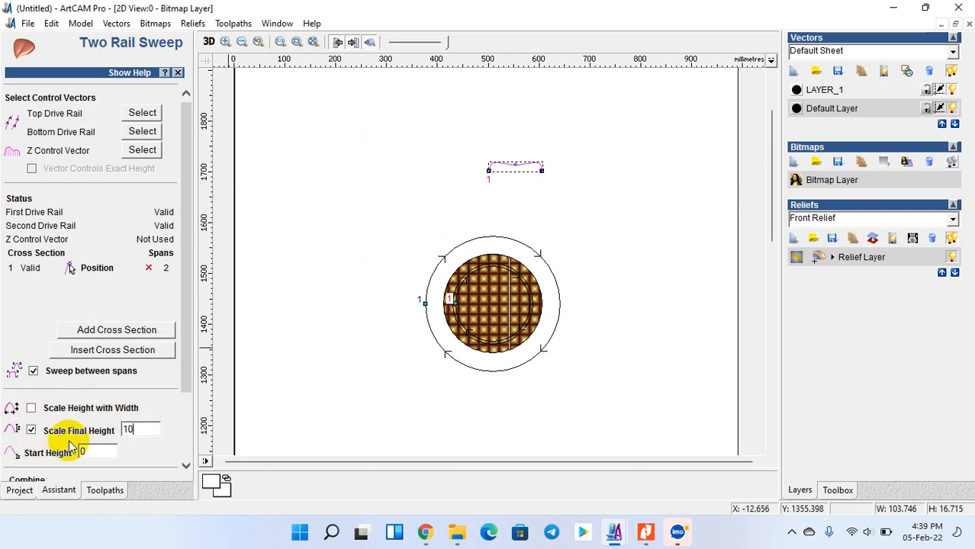
scroll(46, 434, "down", 3)
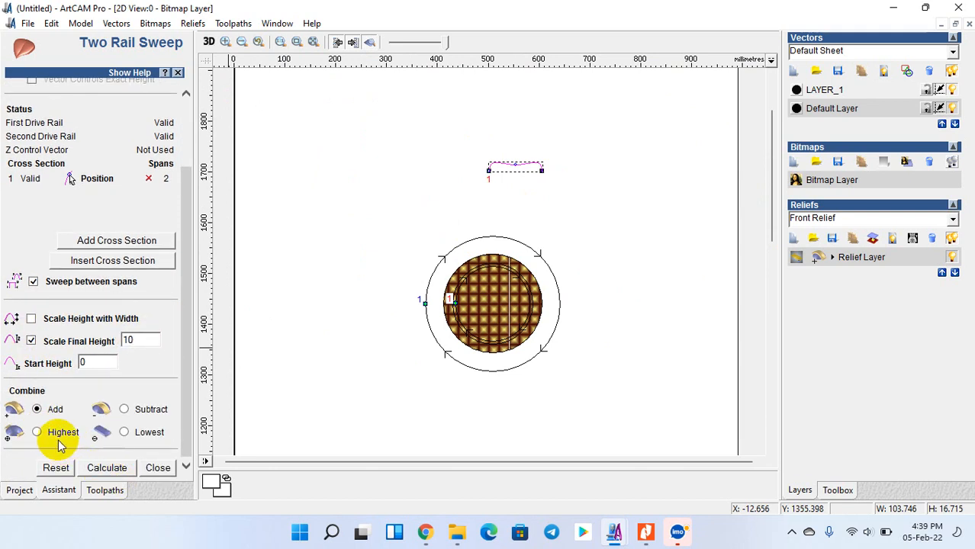
left_click(37, 431)
left_click(99, 469)
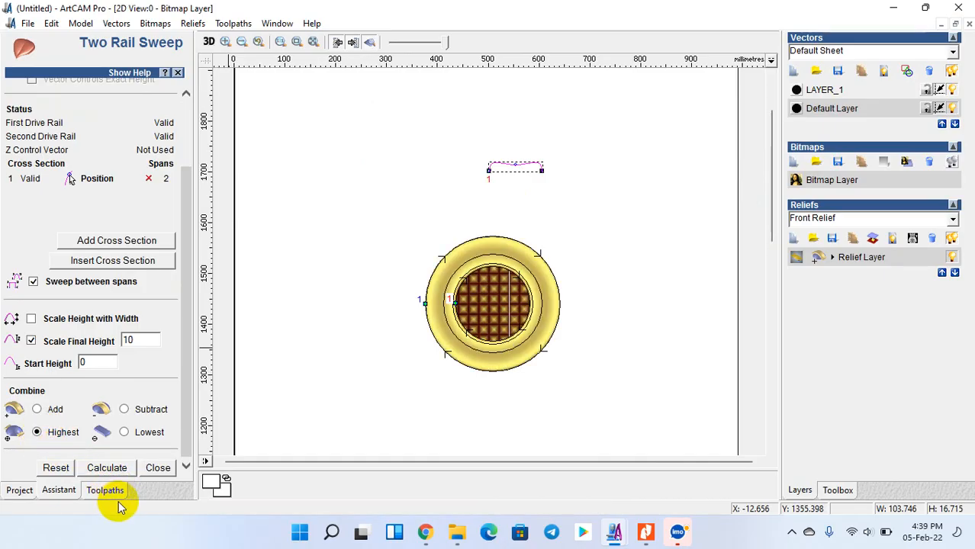
- Examine in 2D and 3D how the swept ring meets the pyramid texture, including from above at close range
scroll(506, 287, "up", 2)
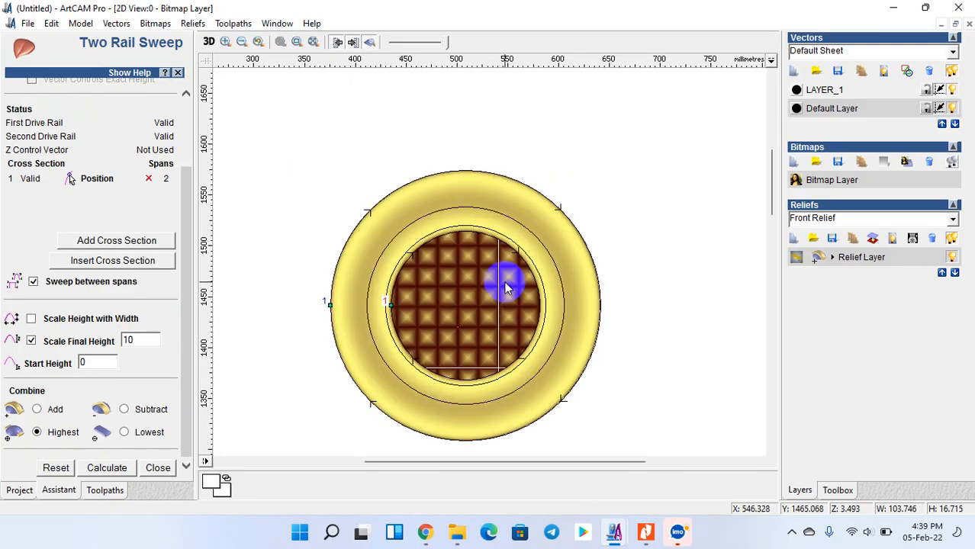
scroll(505, 287, "up", 2)
left_click(209, 42)
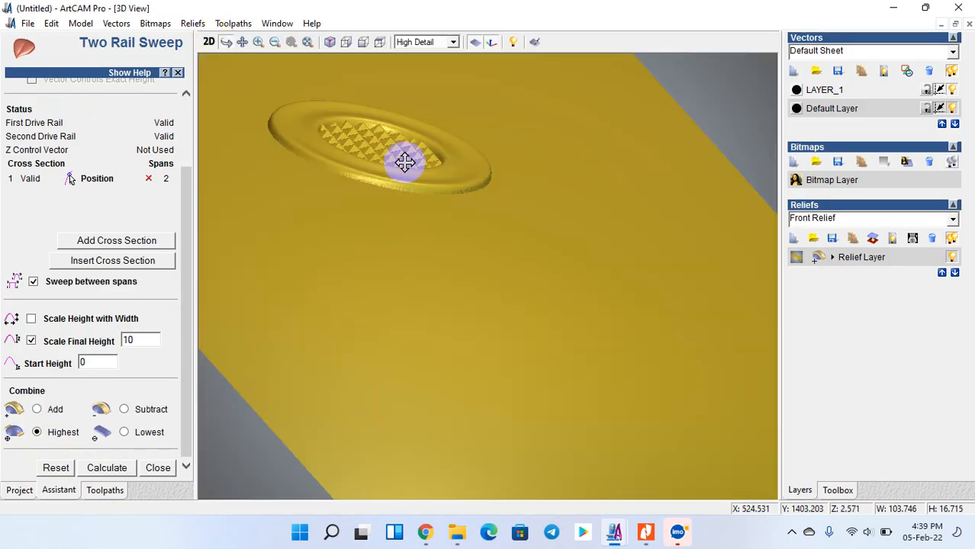
left_click_drag(405, 161, 378, 290)
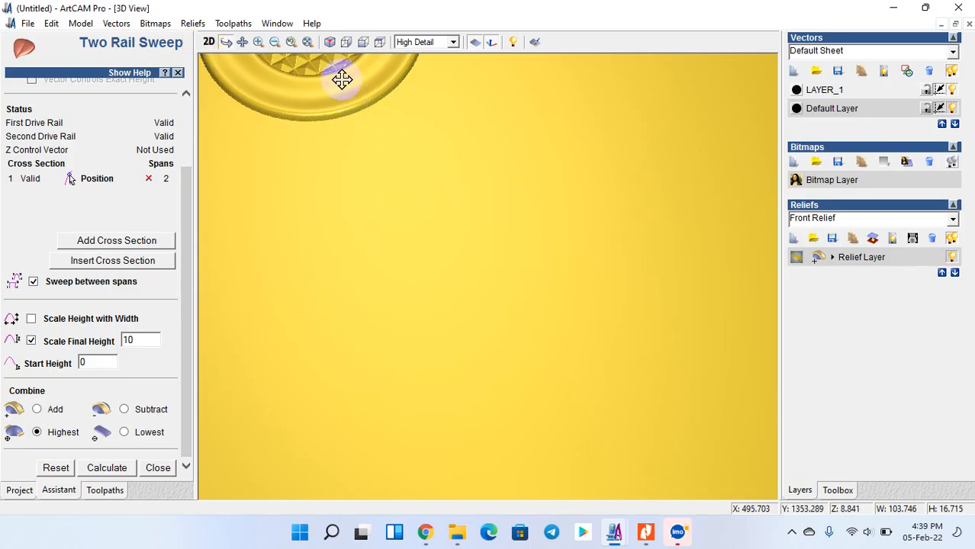
left_click(363, 42)
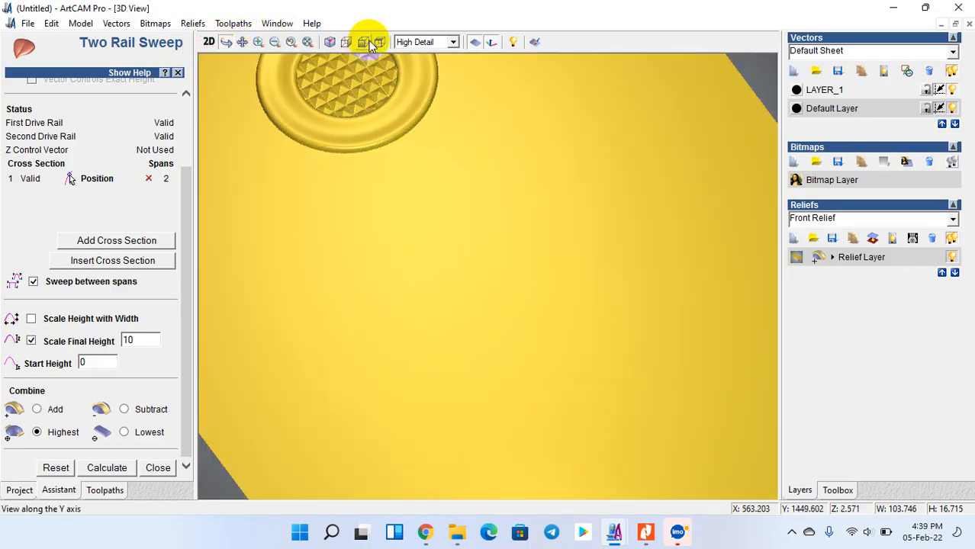
left_click(380, 42)
left_click(258, 42)
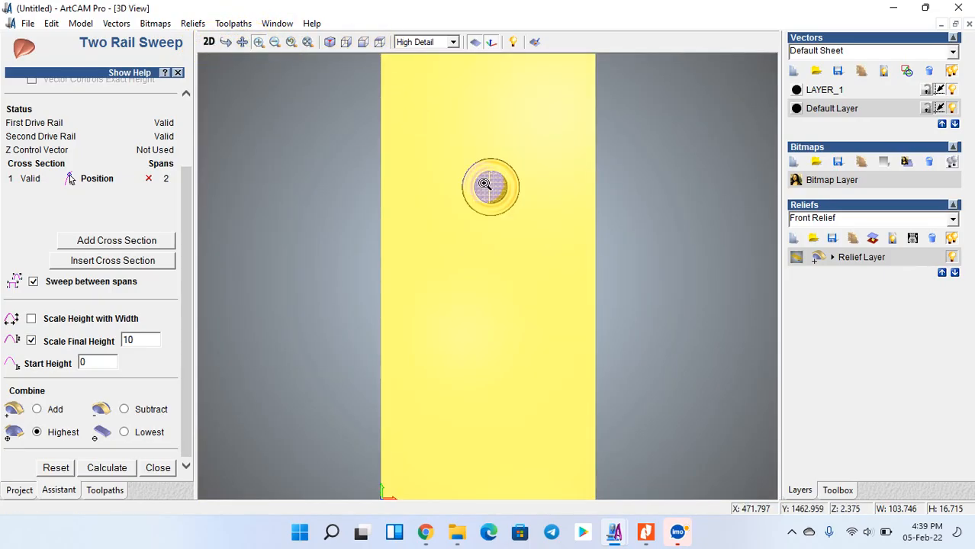
left_click(508, 196)
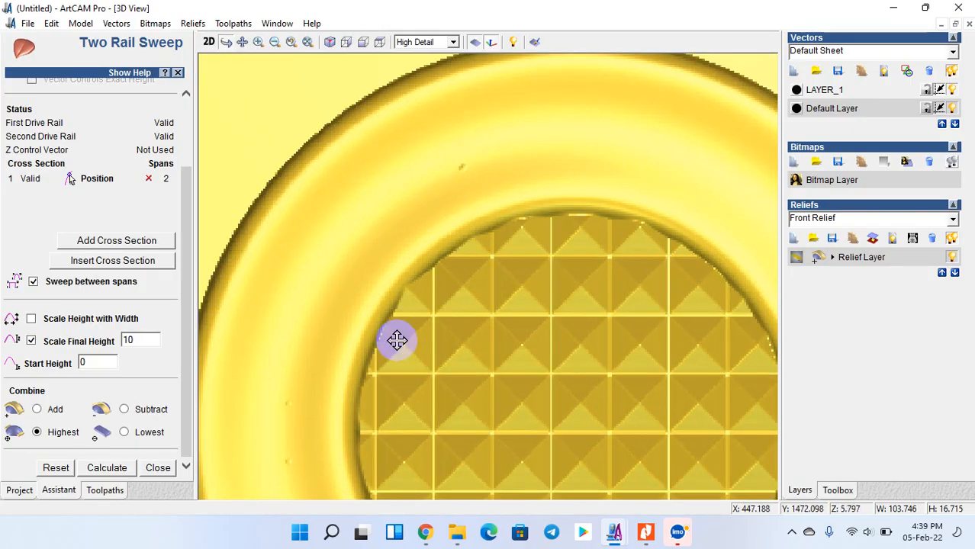
scroll(605, 348, "down", 2)
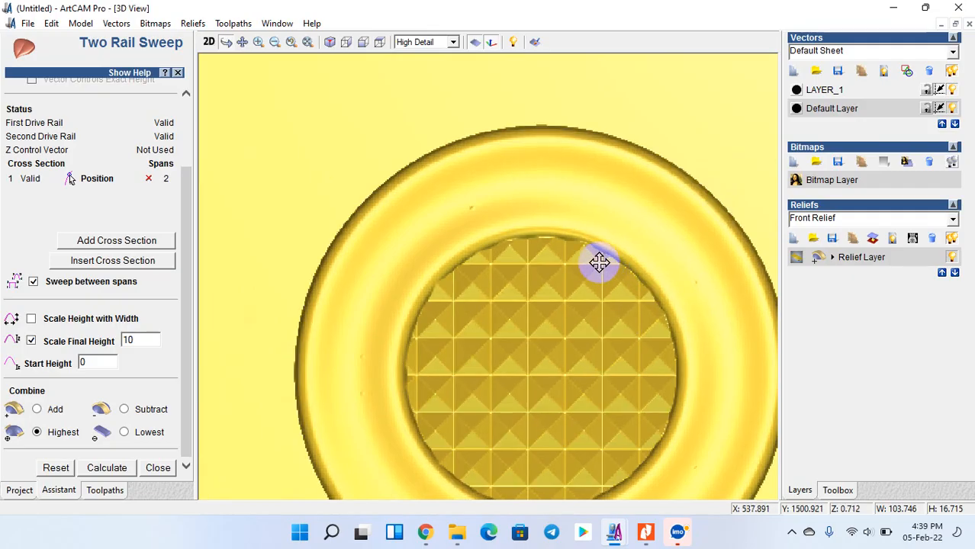
left_click(211, 44)
- Undo the ring sweep and use the Shape Editor to zero the rest of the relief outside the 158 mm circle
scroll(561, 249, "down", 2)
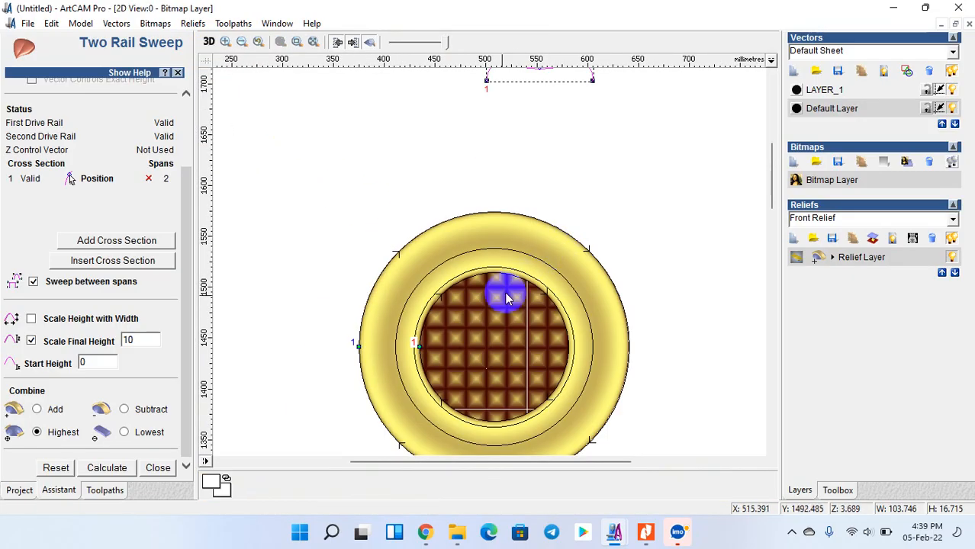
key("ctrl+z")
left_click(445, 284)
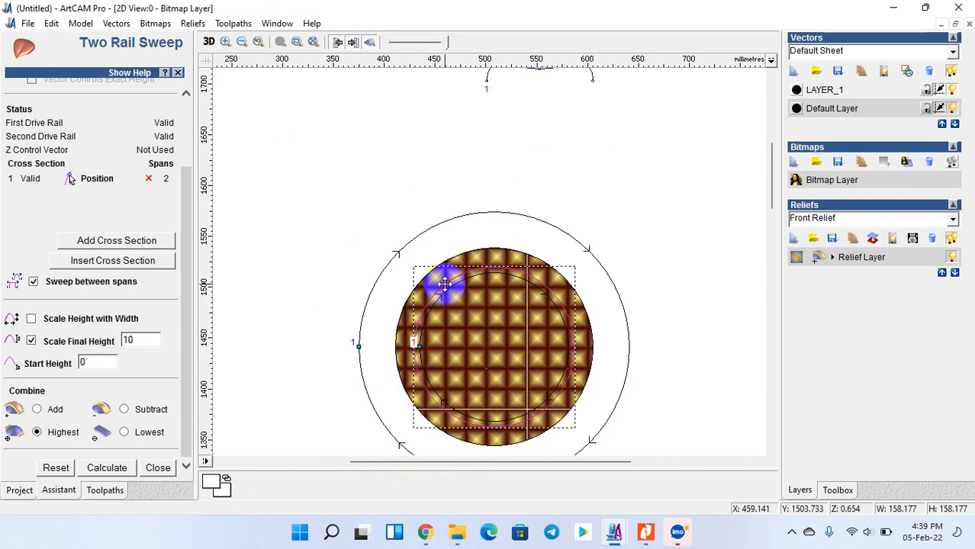
double_click(444, 283)
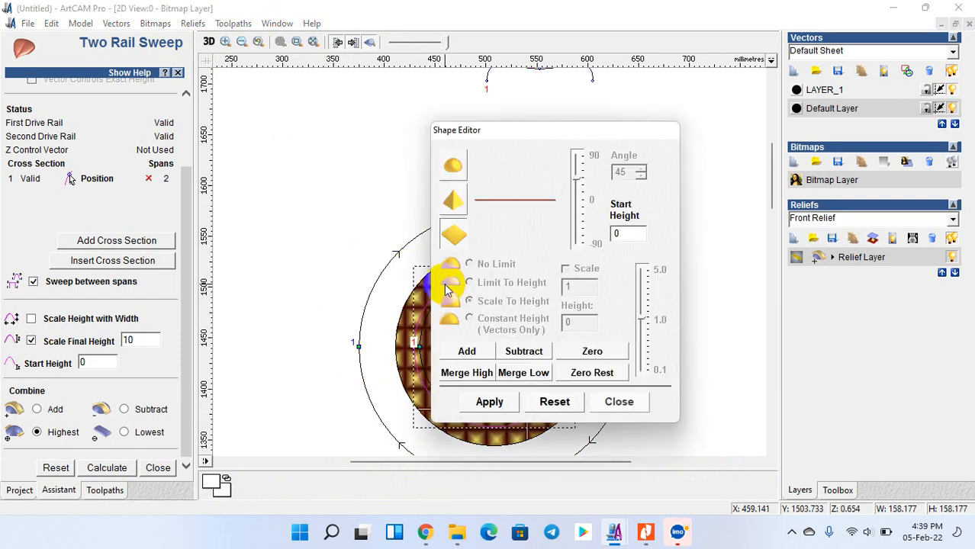
left_click(619, 403)
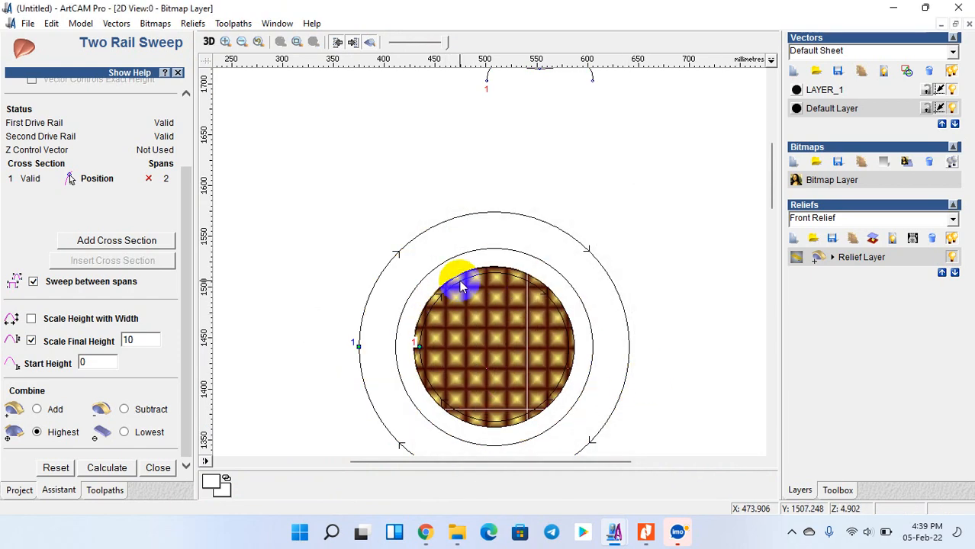
- Recalculate the Two Rail Sweep ring over the trimmed pyramid texture and check the relief in 3D
left_click(459, 280)
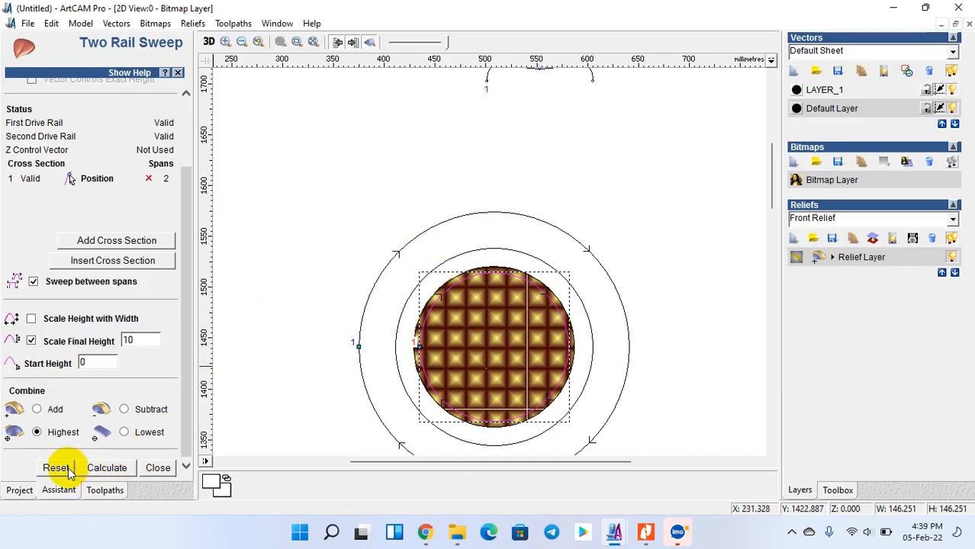
left_click(103, 470)
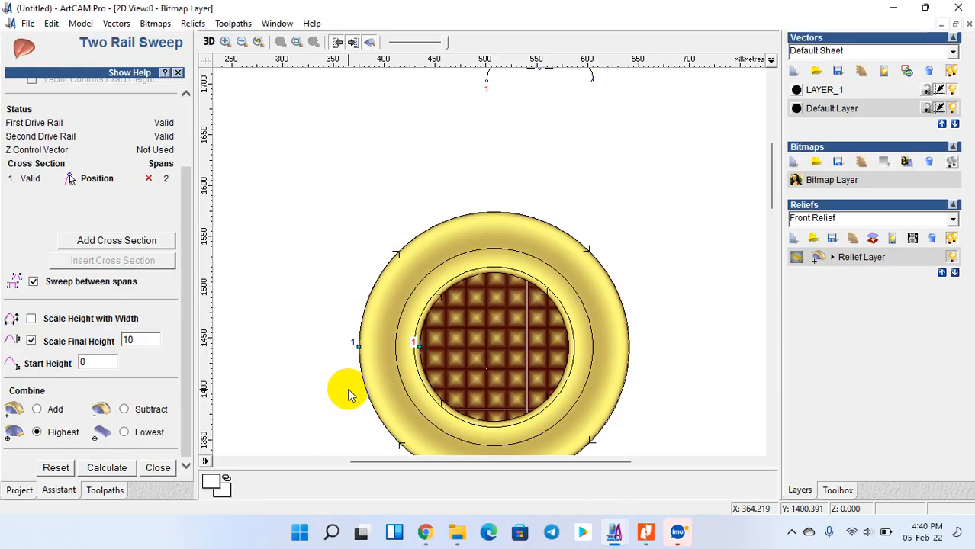
scroll(388, 316, "up", 2)
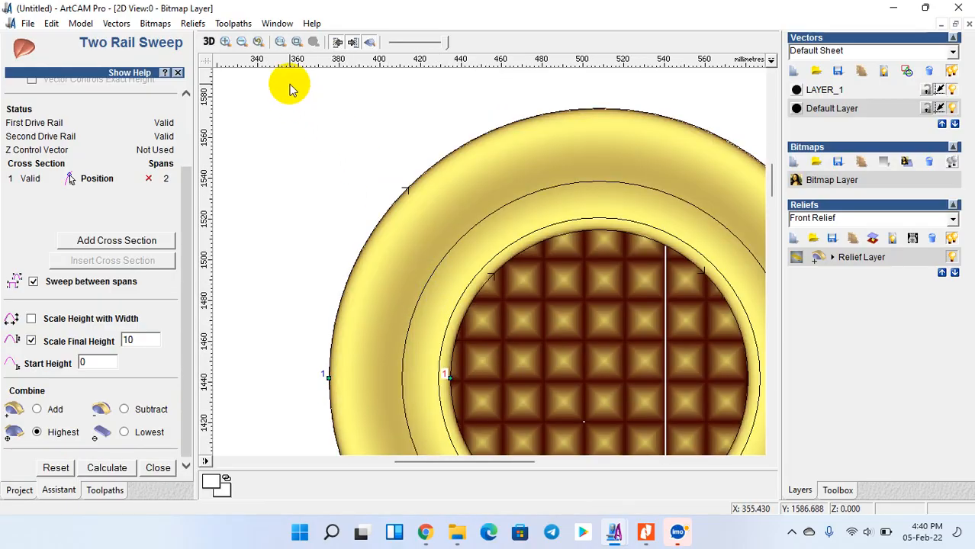
left_click(213, 44)
left_click_drag(496, 279, 565, 328)
left_click(208, 41)
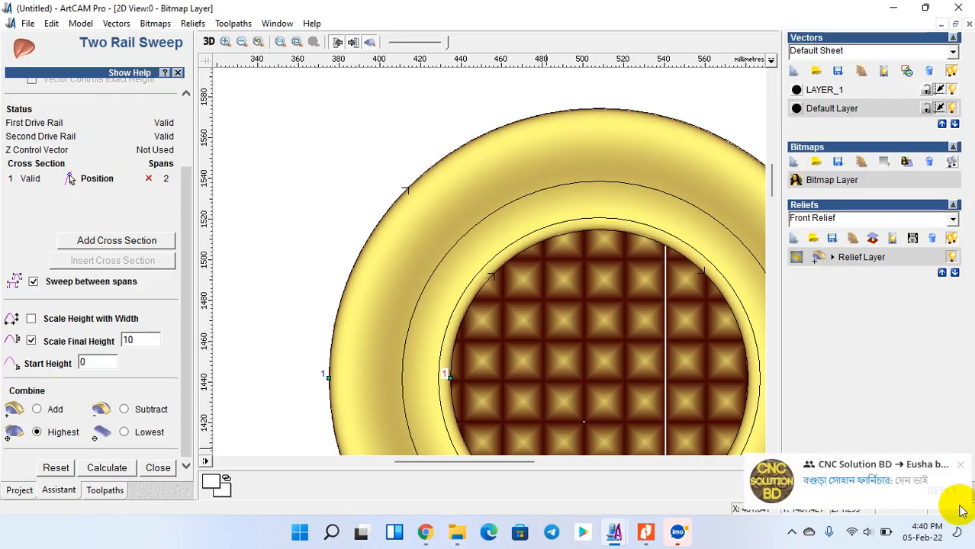
left_click(961, 466)
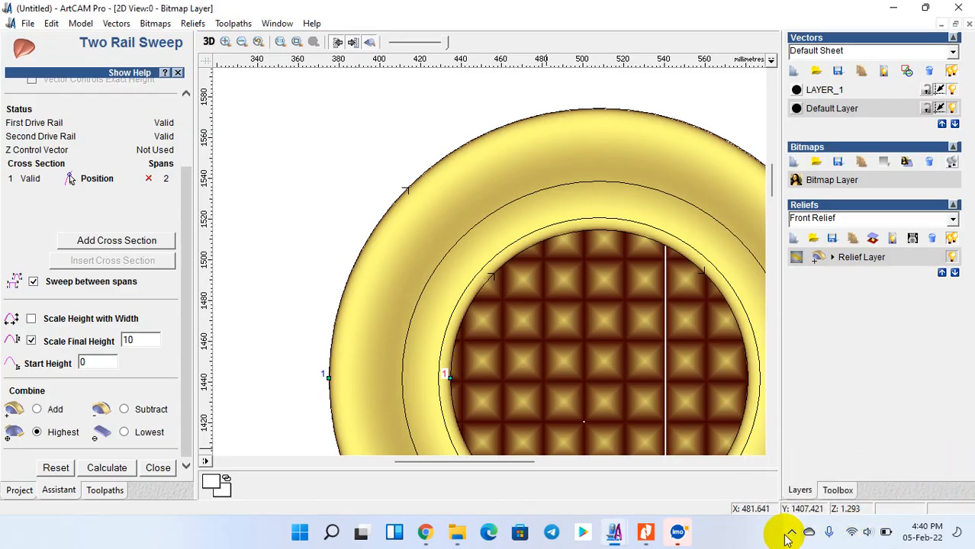